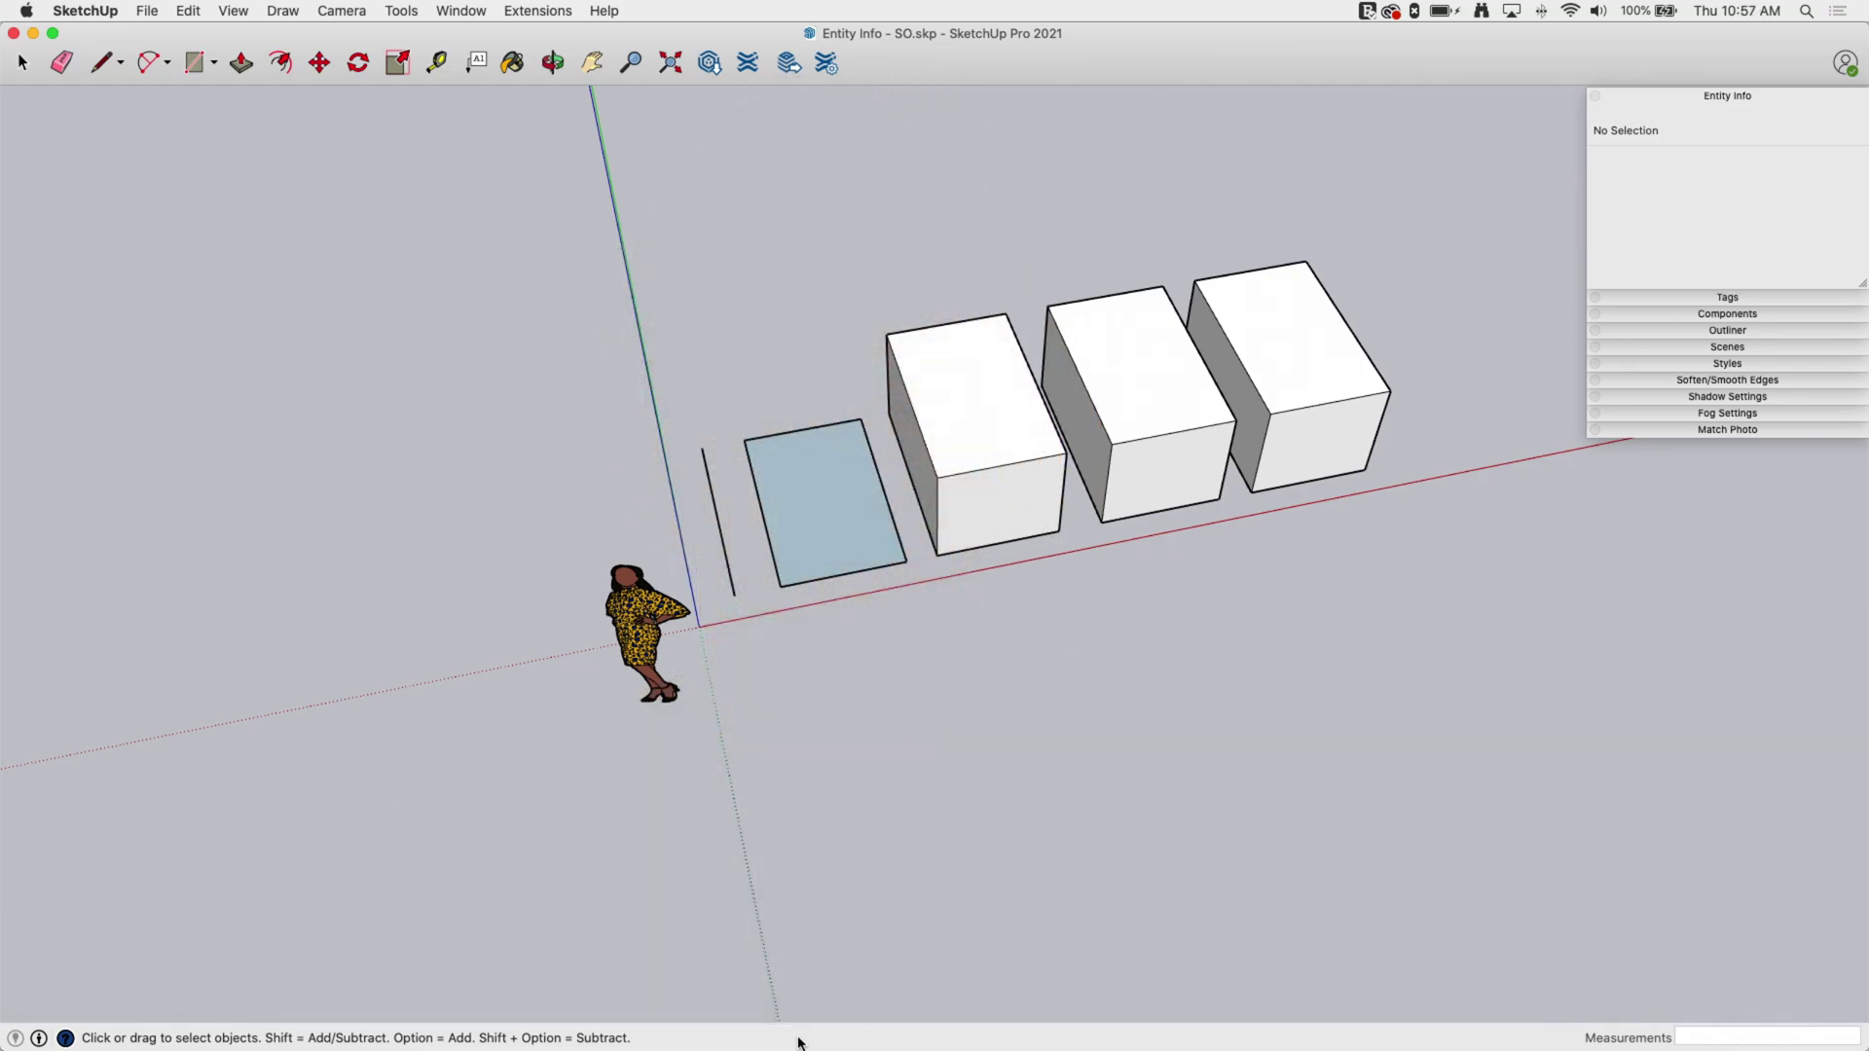
- Select the lone line beside the blue rectangle and hide it
middle_click_drag(605, 880, 789, 809)
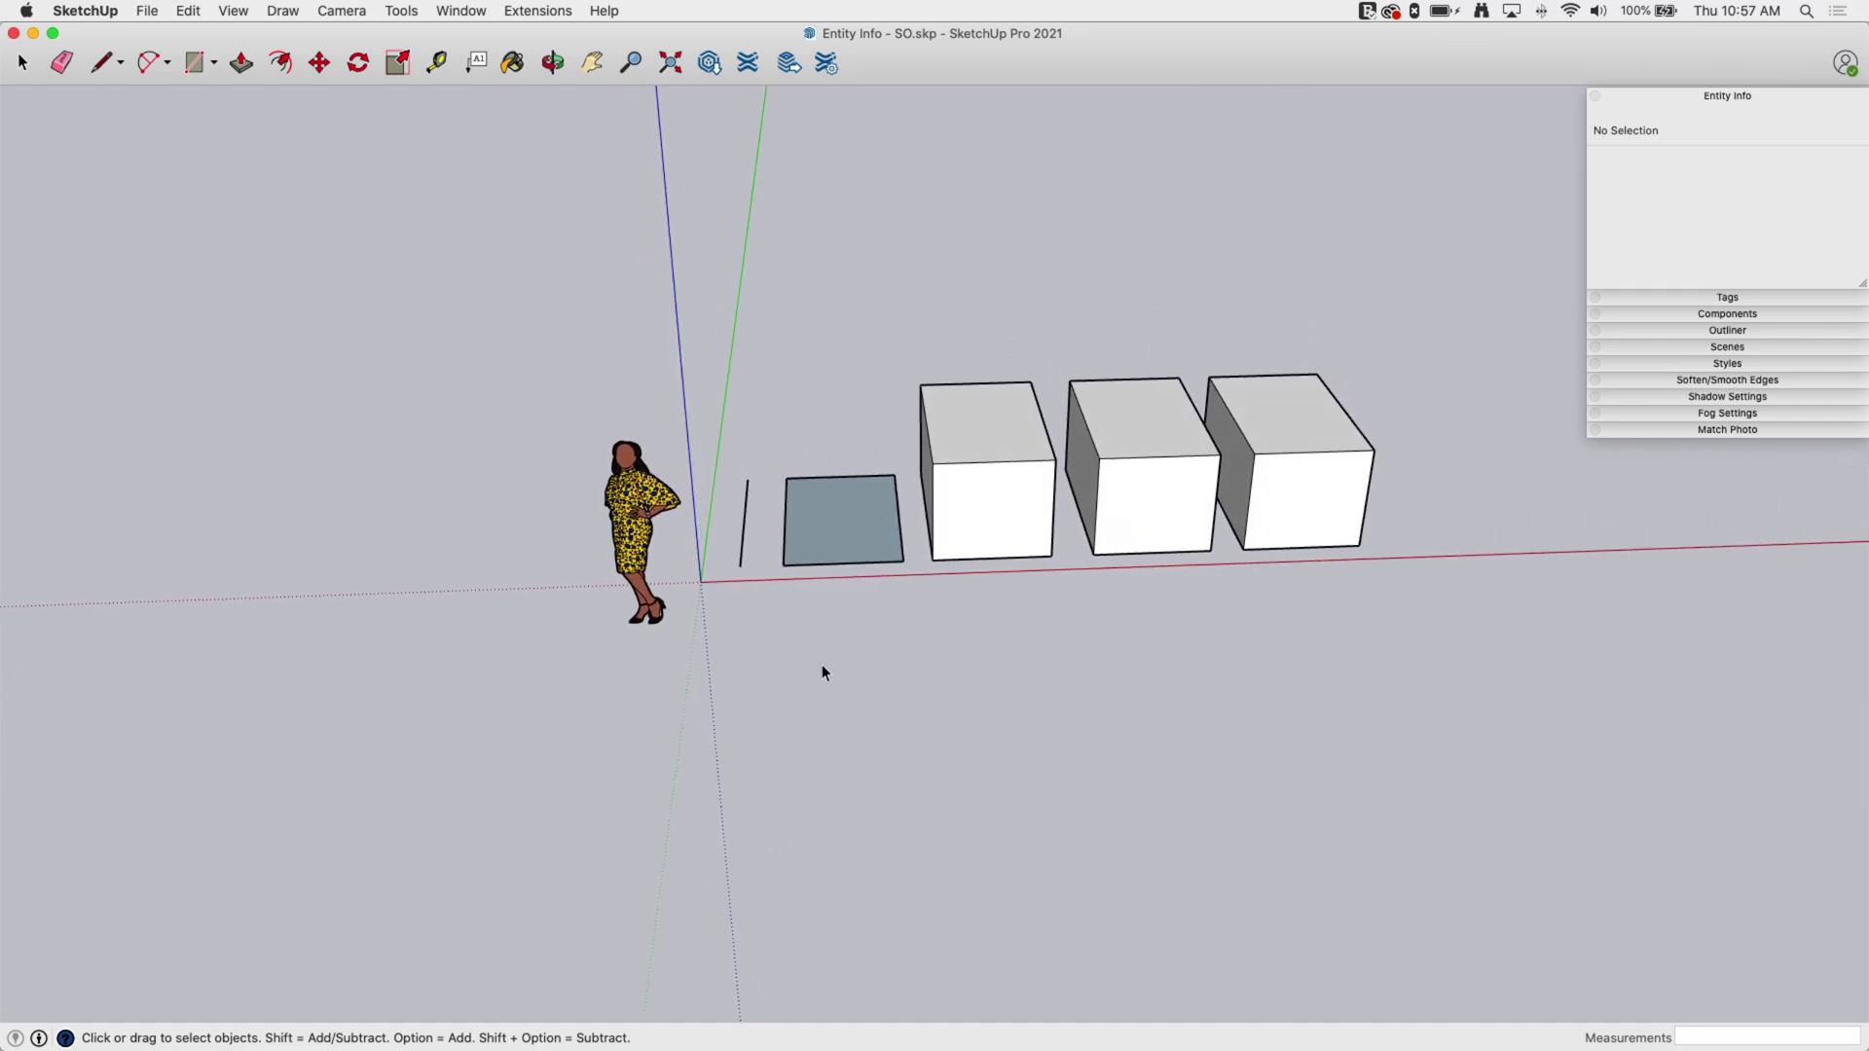
middle_click_drag(822, 672, 525, 843)
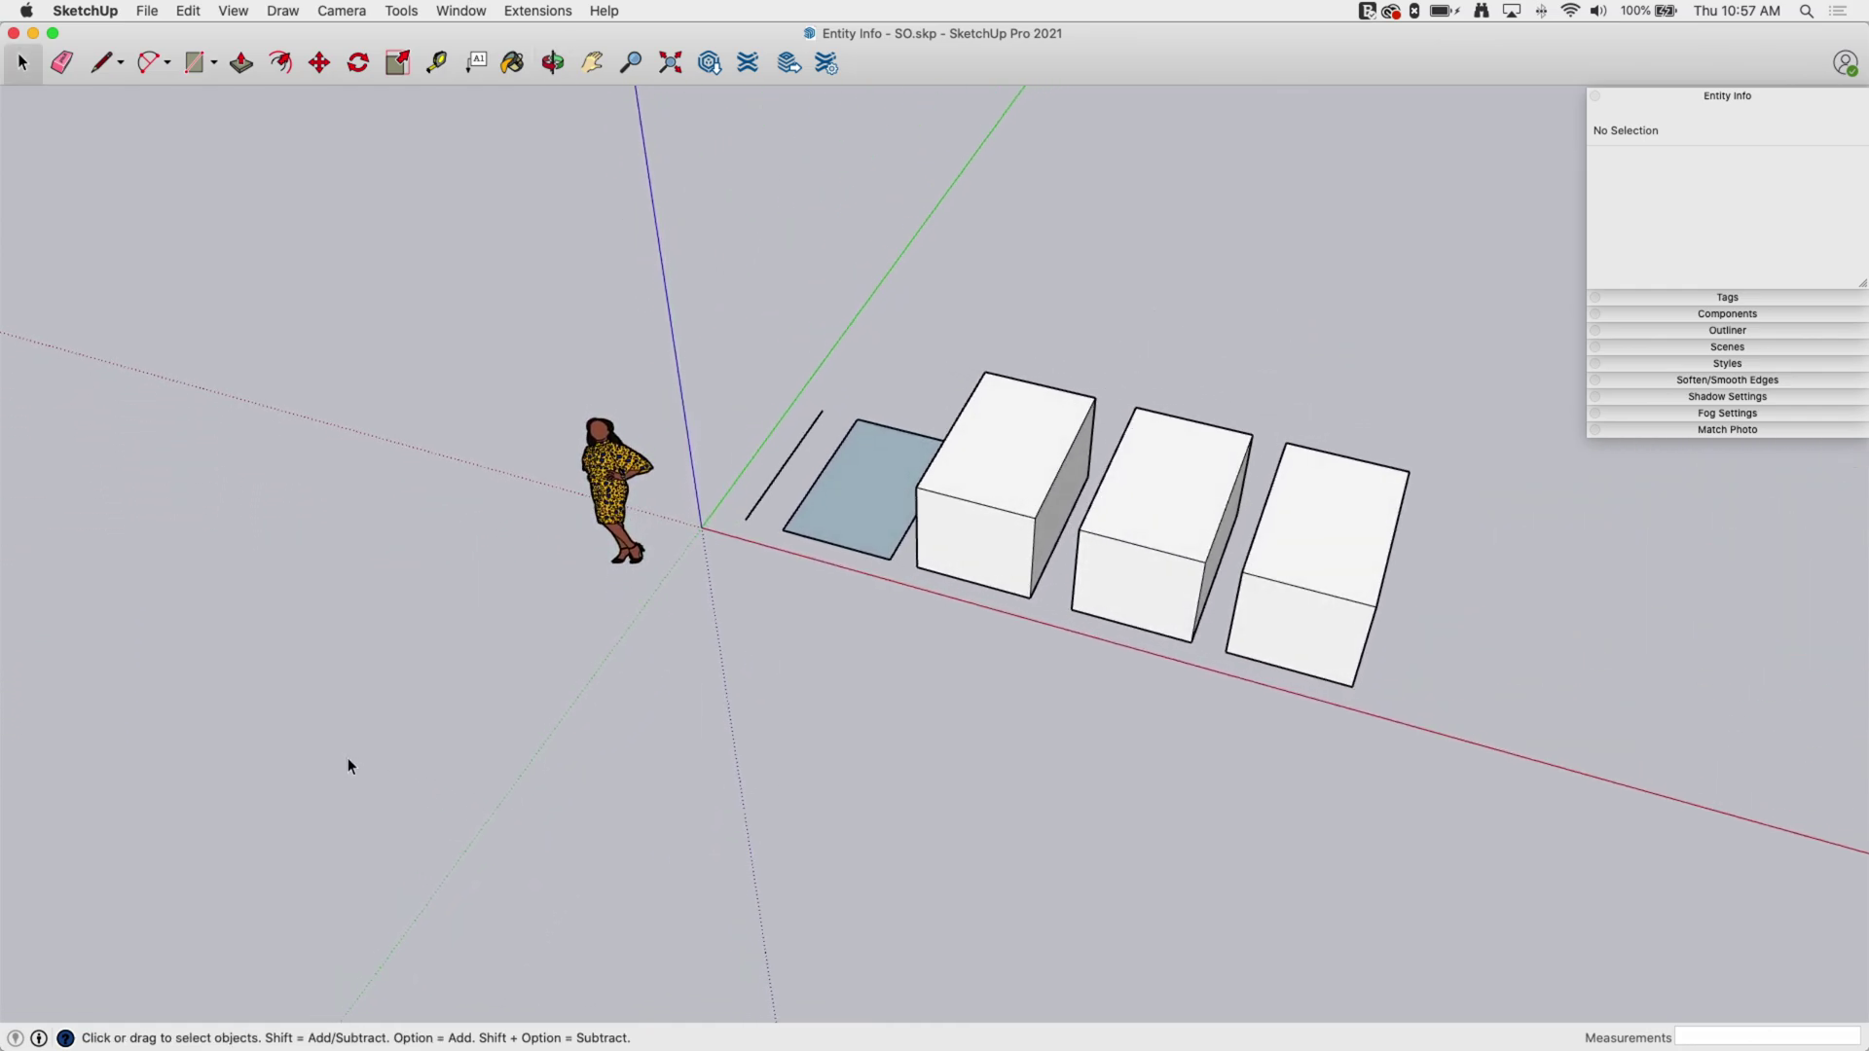
middle_click_drag(348, 765, 1042, 672)
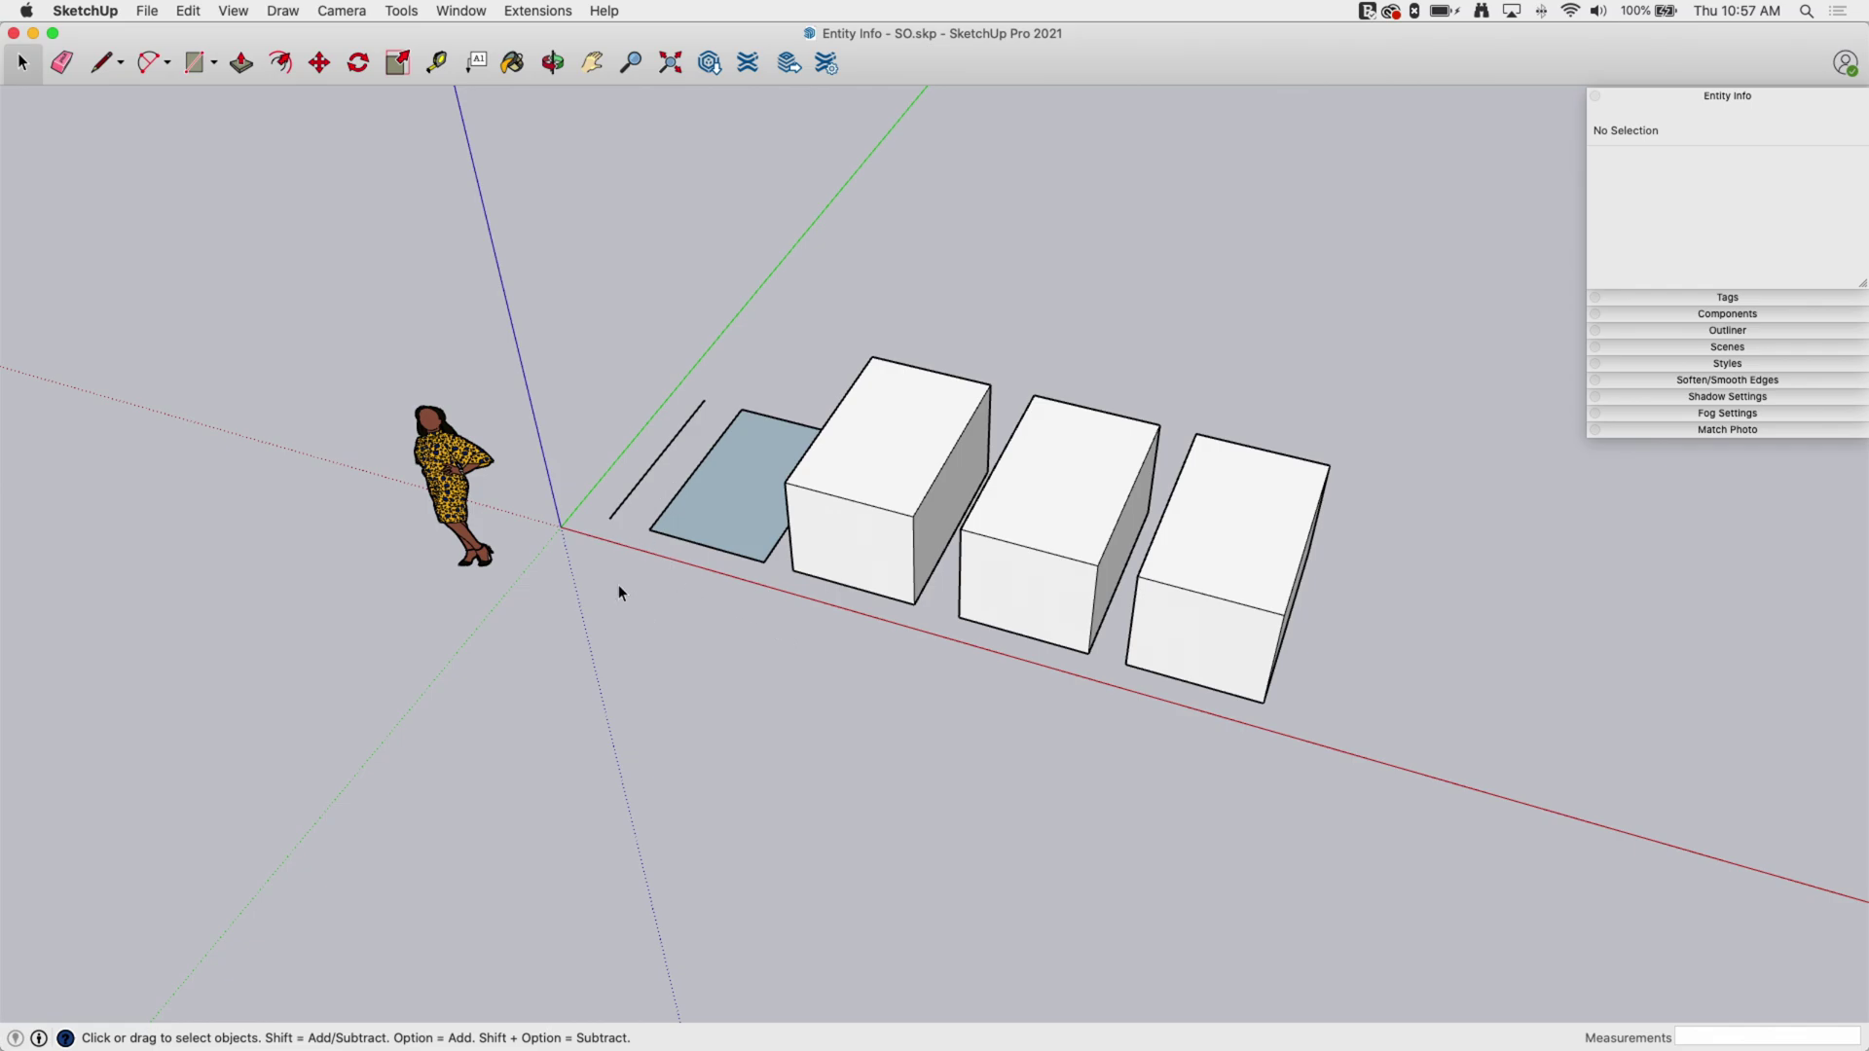
middle_click_drag(619, 592, 681, 655)
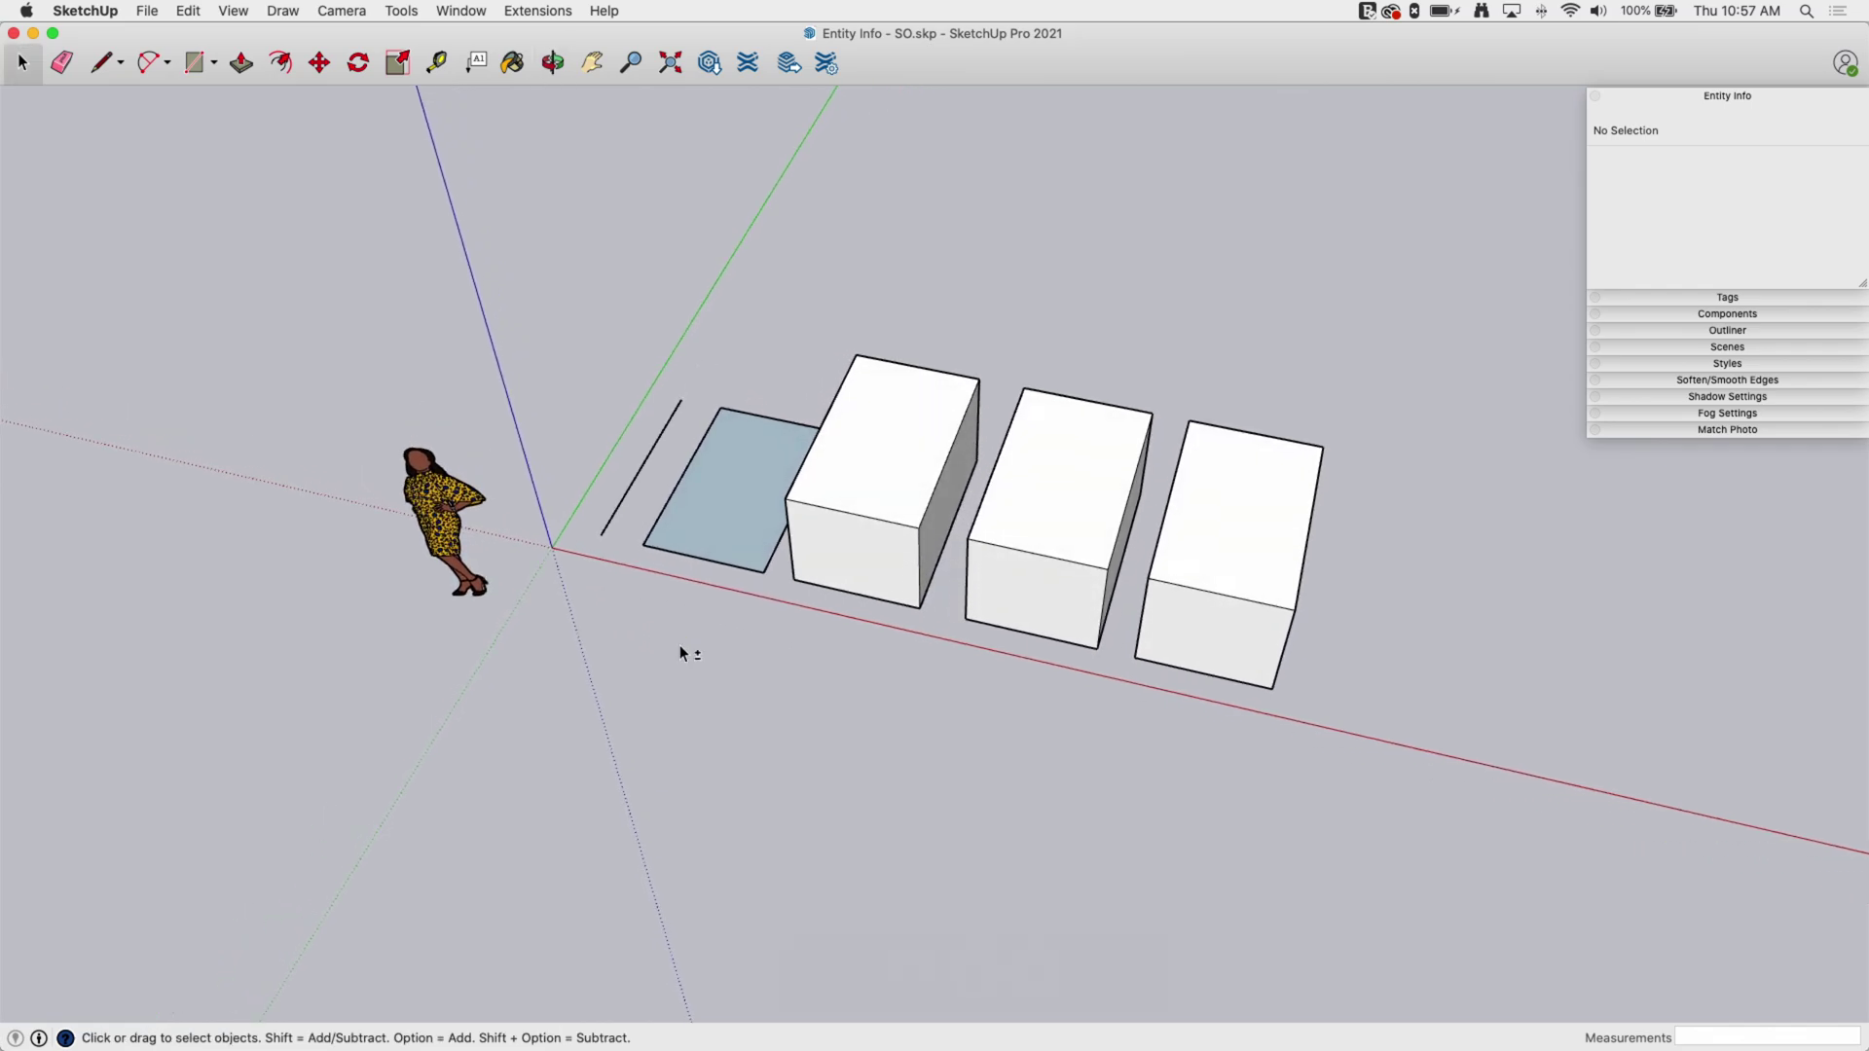
key("ctrl+shift+q")
left_click(651, 452)
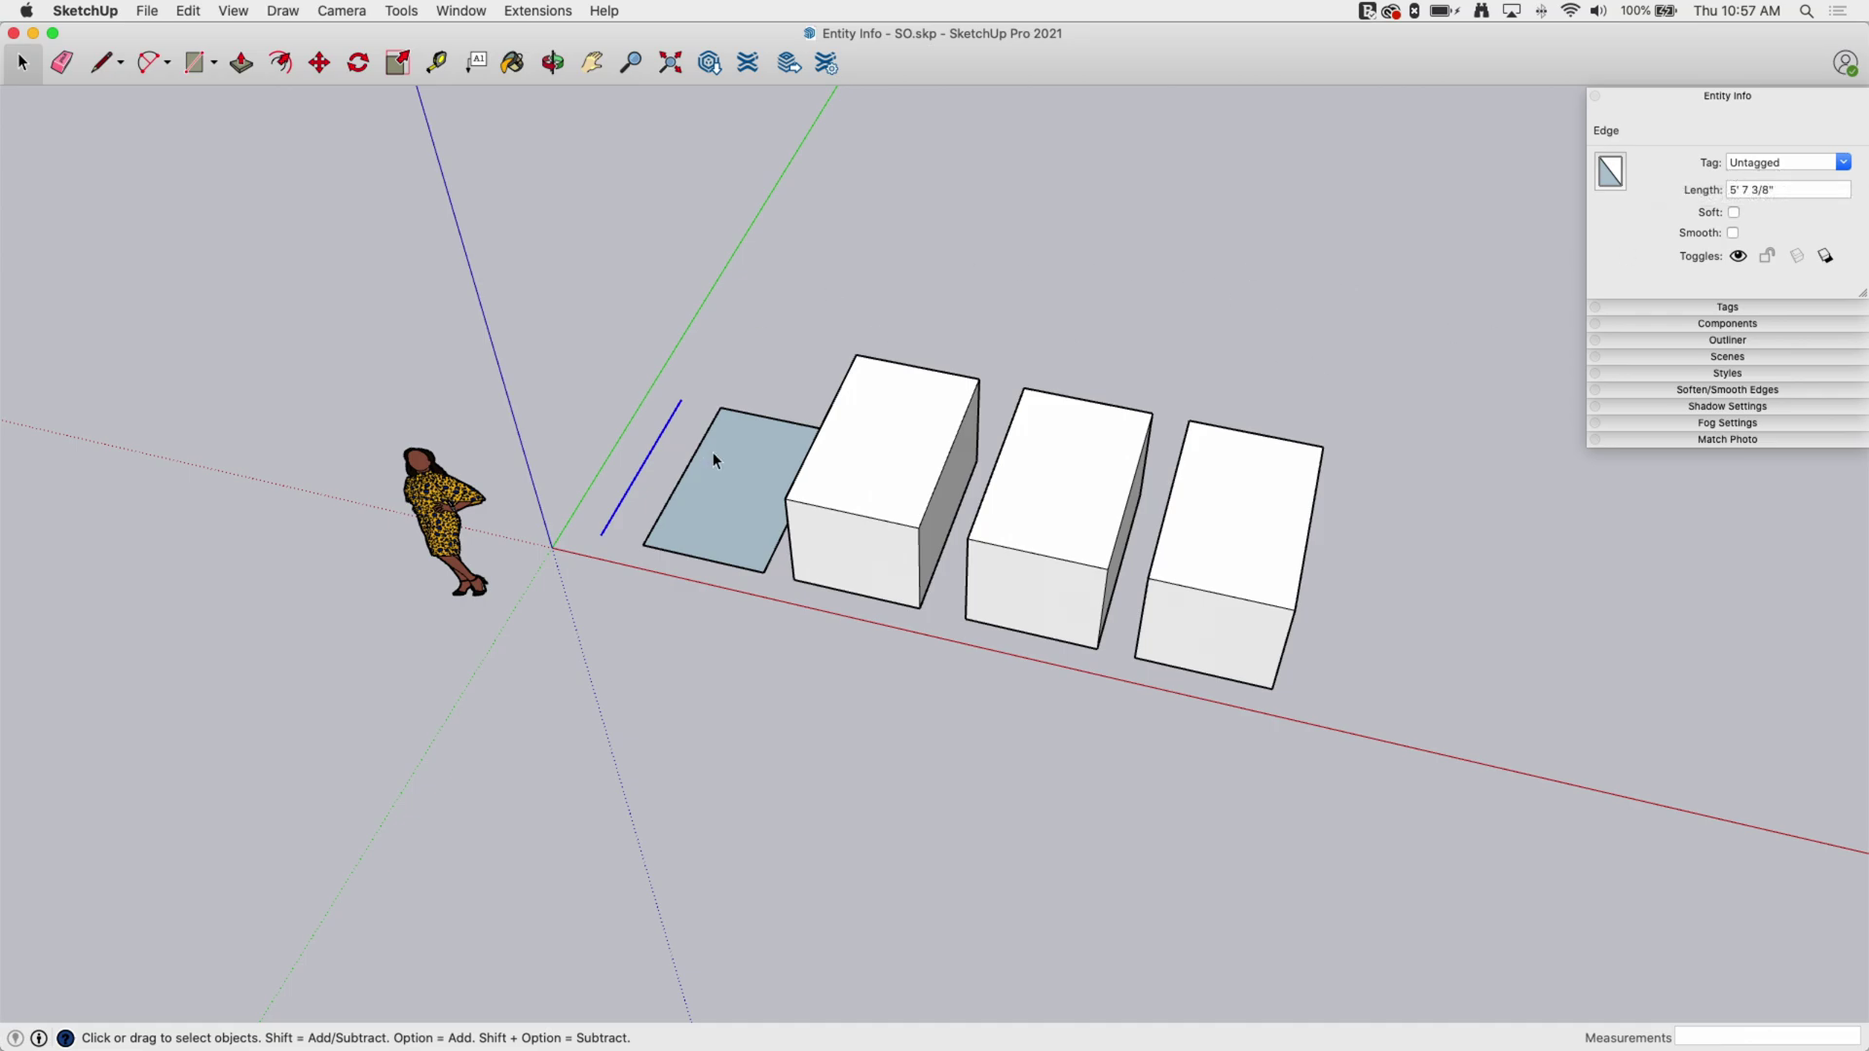
middle_click_drag(1315, 376, 1372, 280)
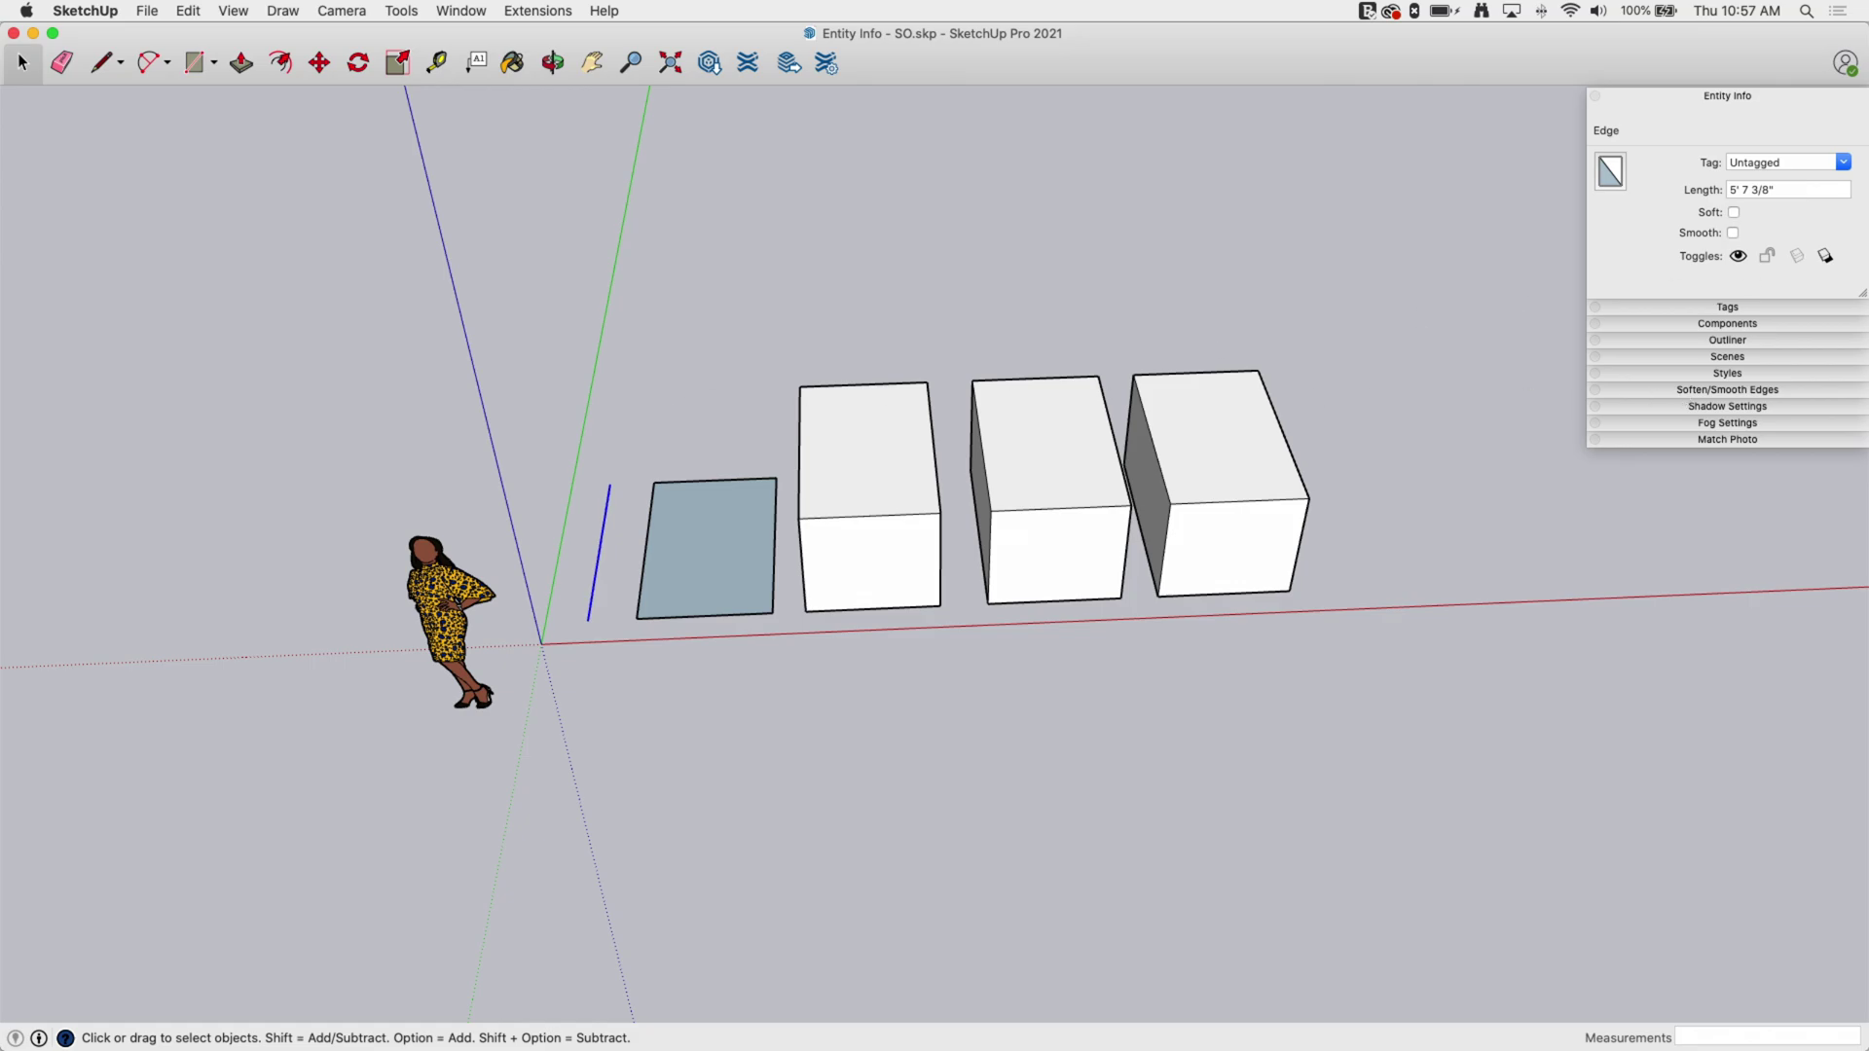
left_click(1739, 257)
left_click(1739, 257)
left_click(1738, 257)
- Display hidden geometry, select the dashed hidden line and unhide it
left_click(231, 13)
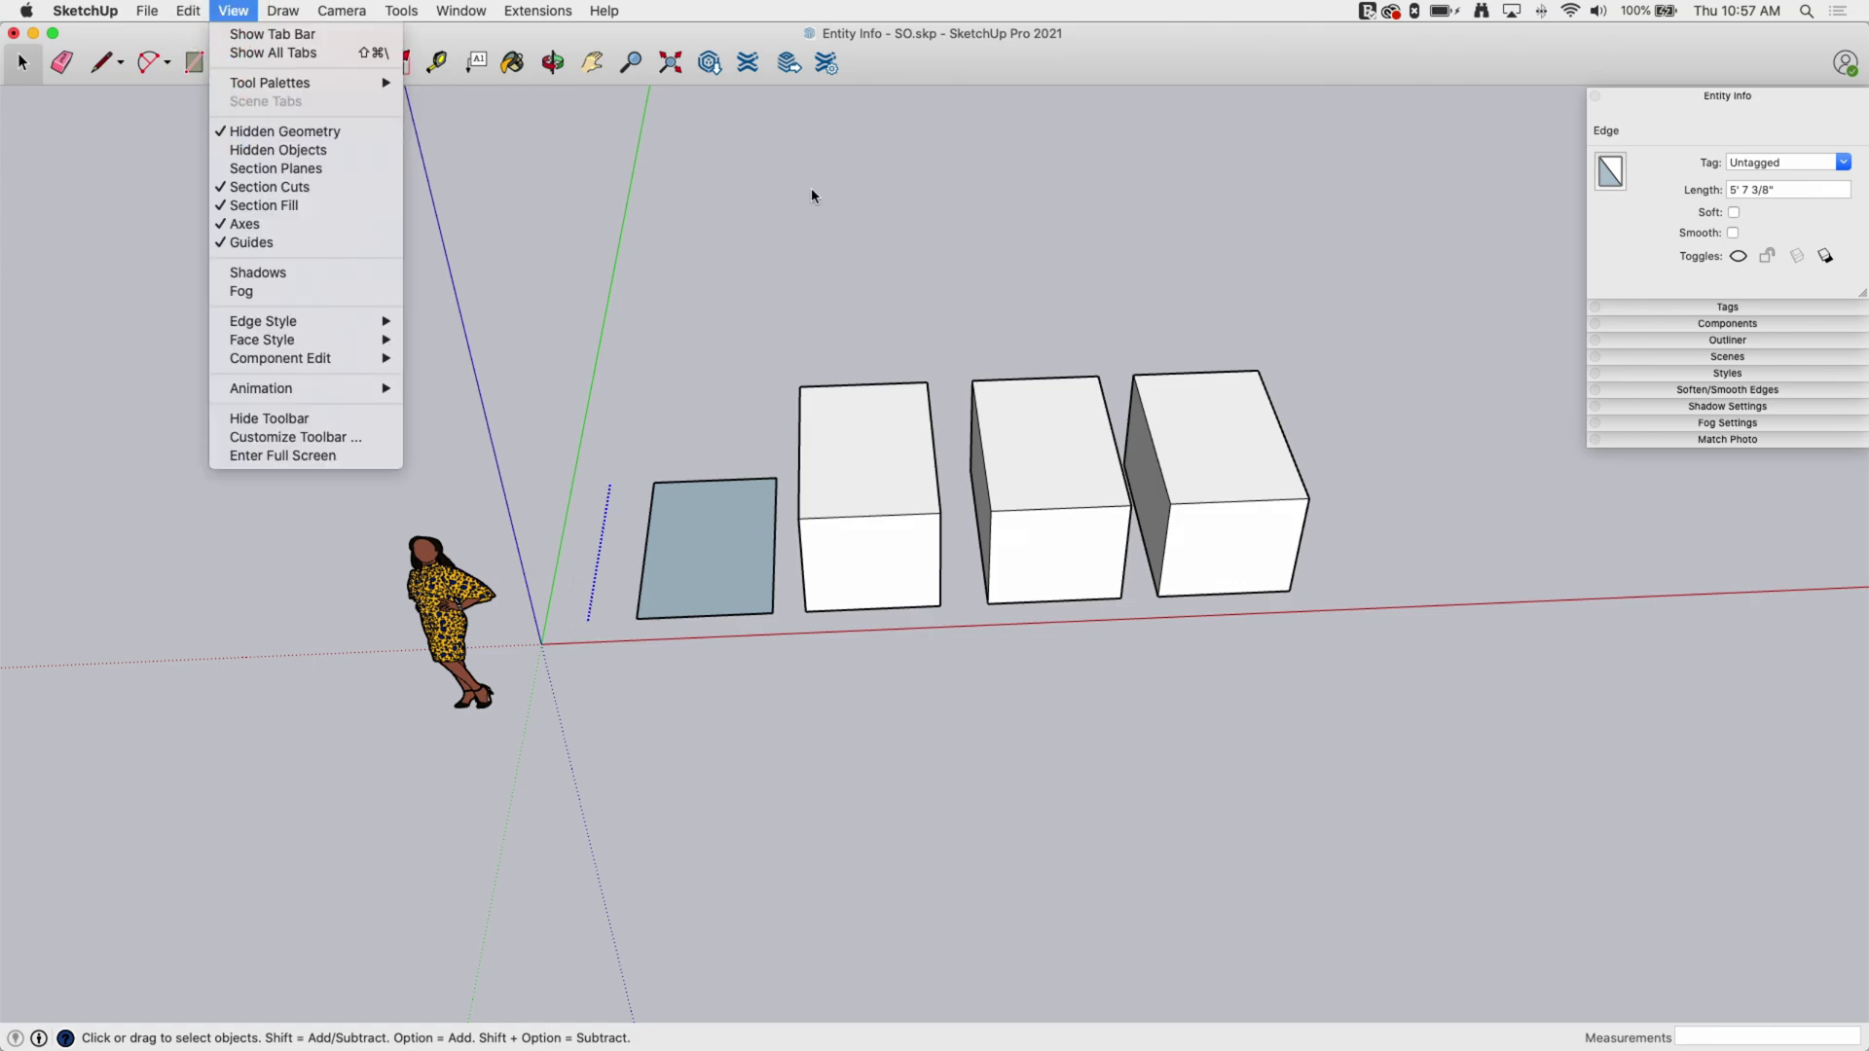
left_click(838, 209)
left_click(650, 501)
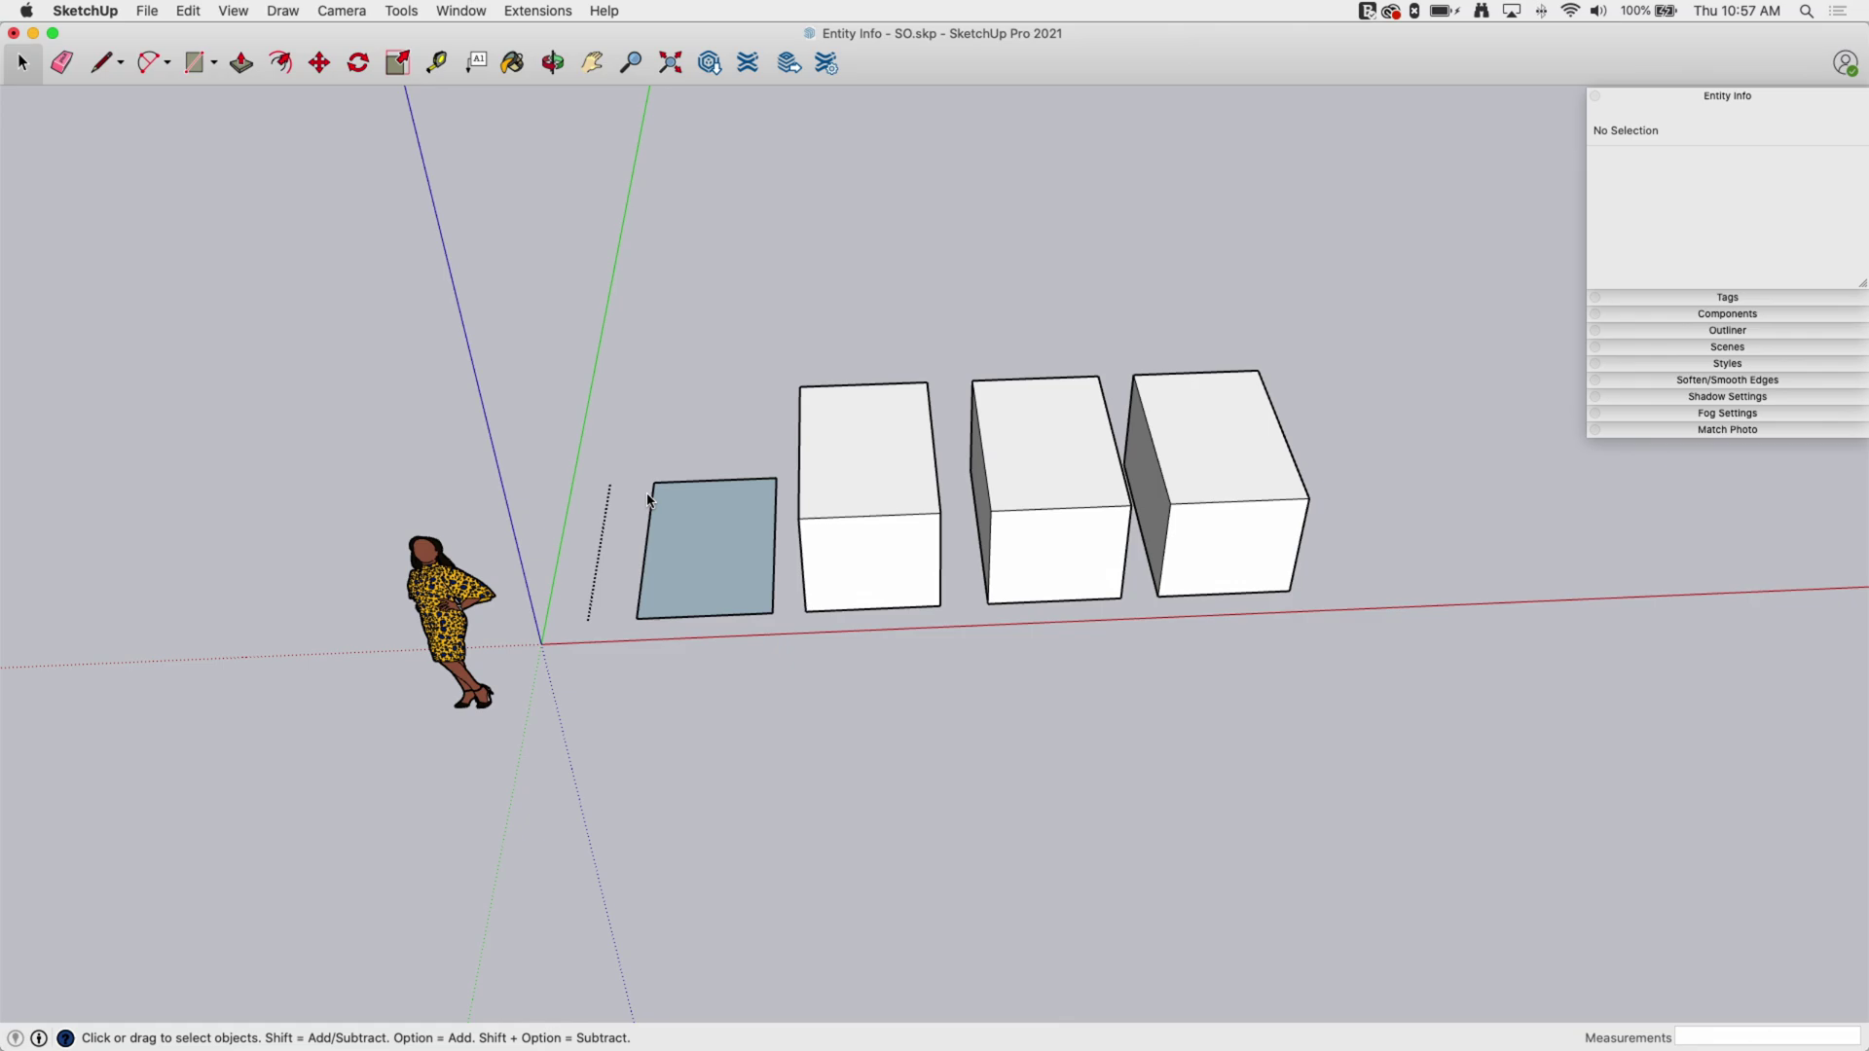
left_click(600, 546)
middle_click_drag(1251, 307, 1075, 424)
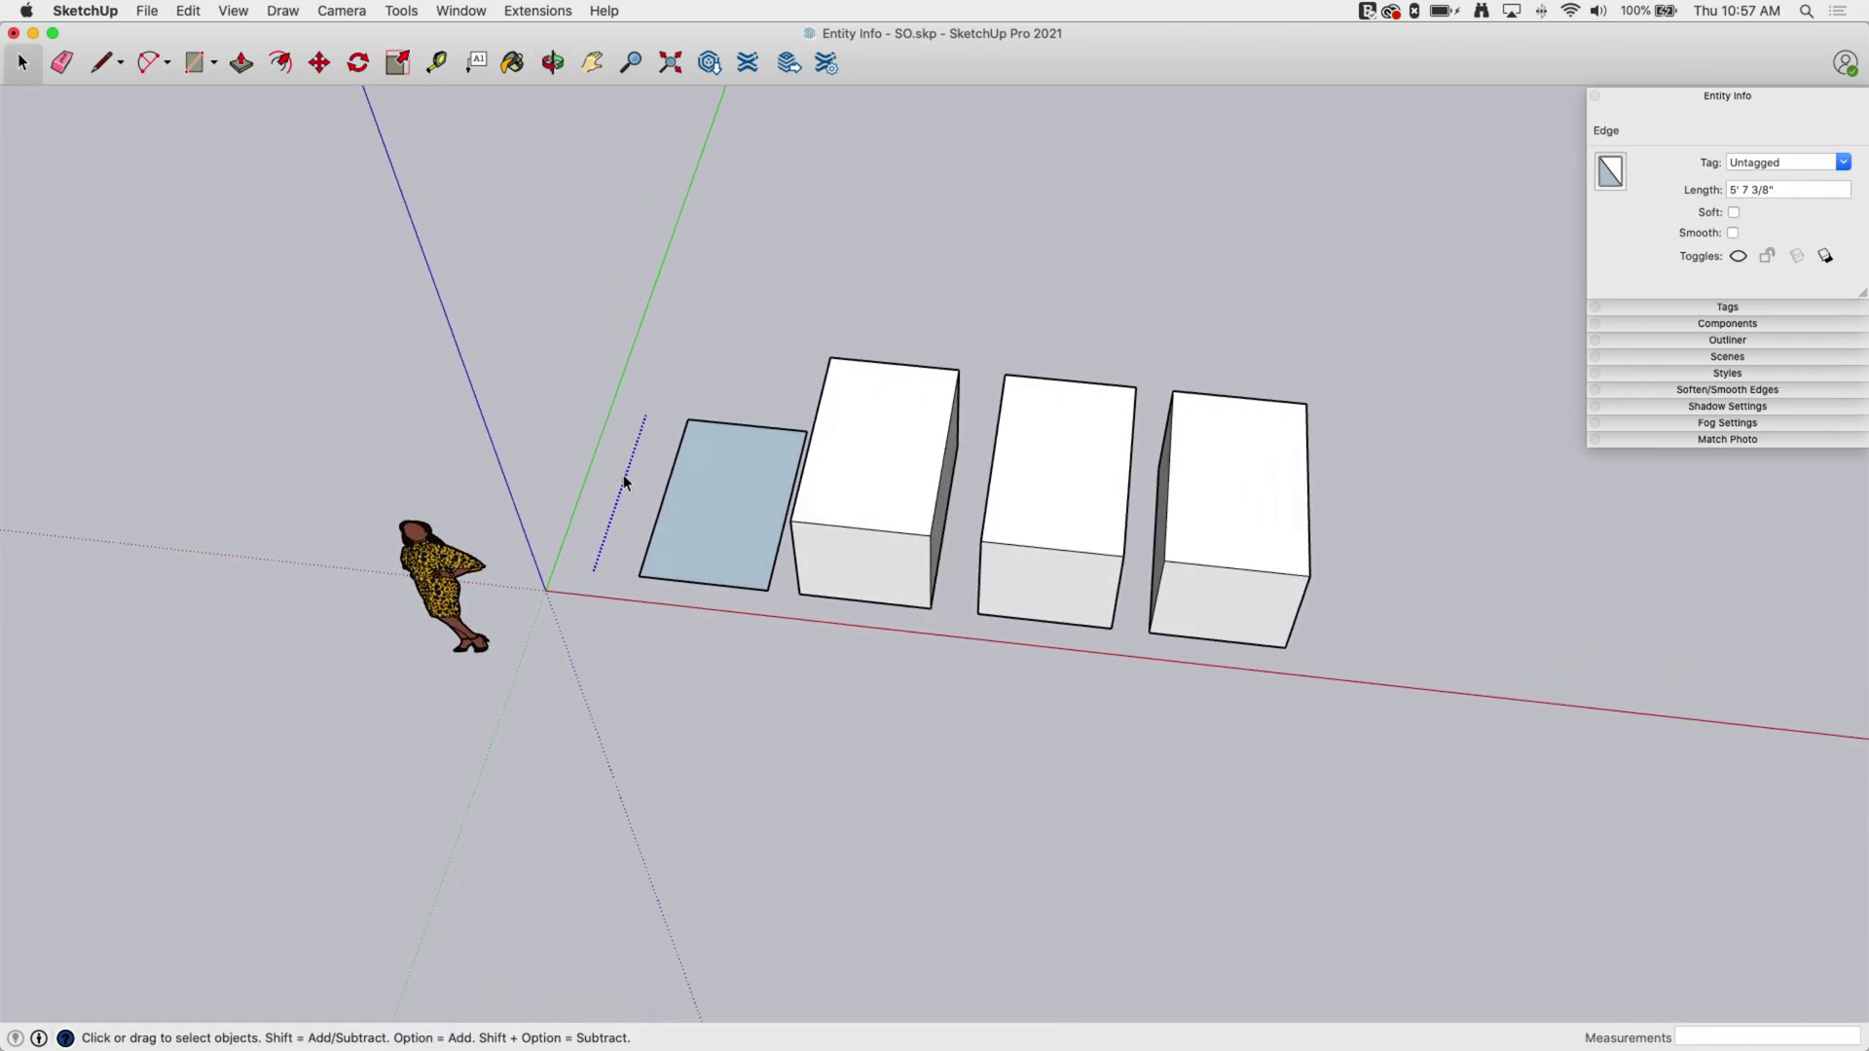
left_click(1739, 256)
- Set the lone line's length to 10' in Entity Info
left_click(668, 481, "shift")
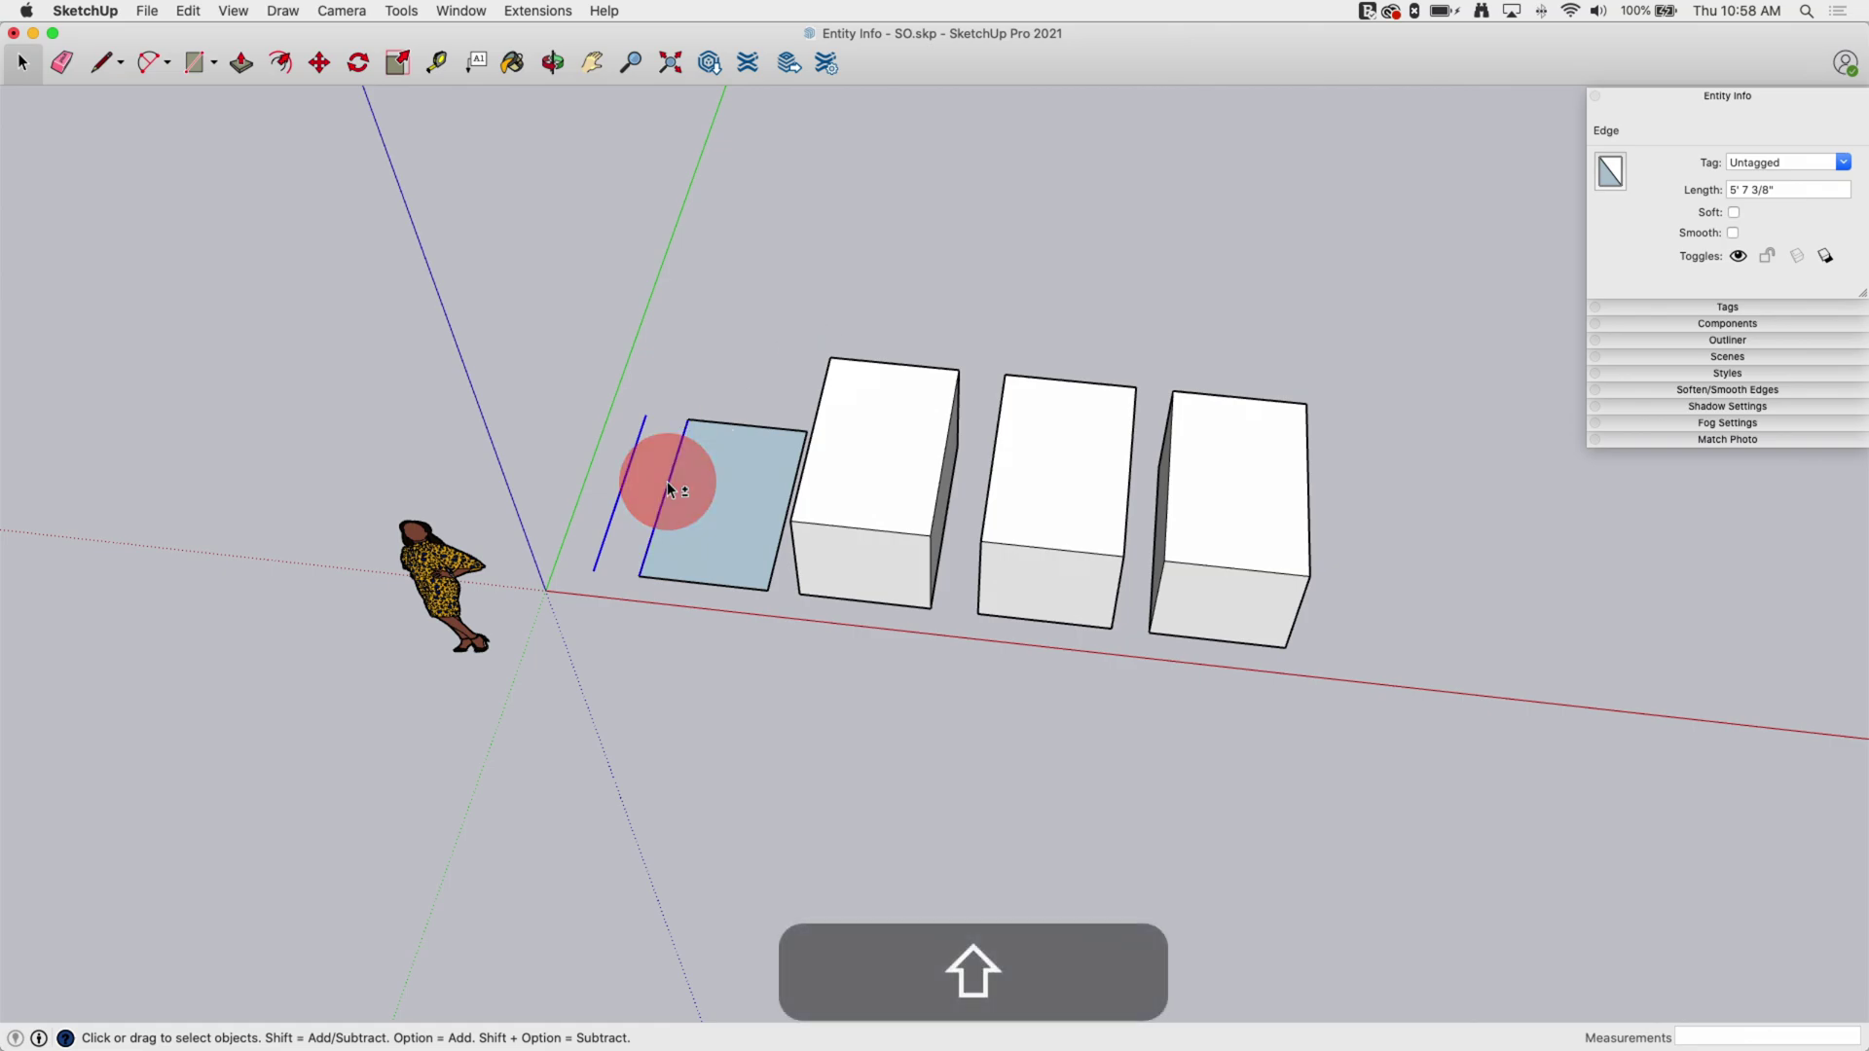
left_click(742, 426, "shift")
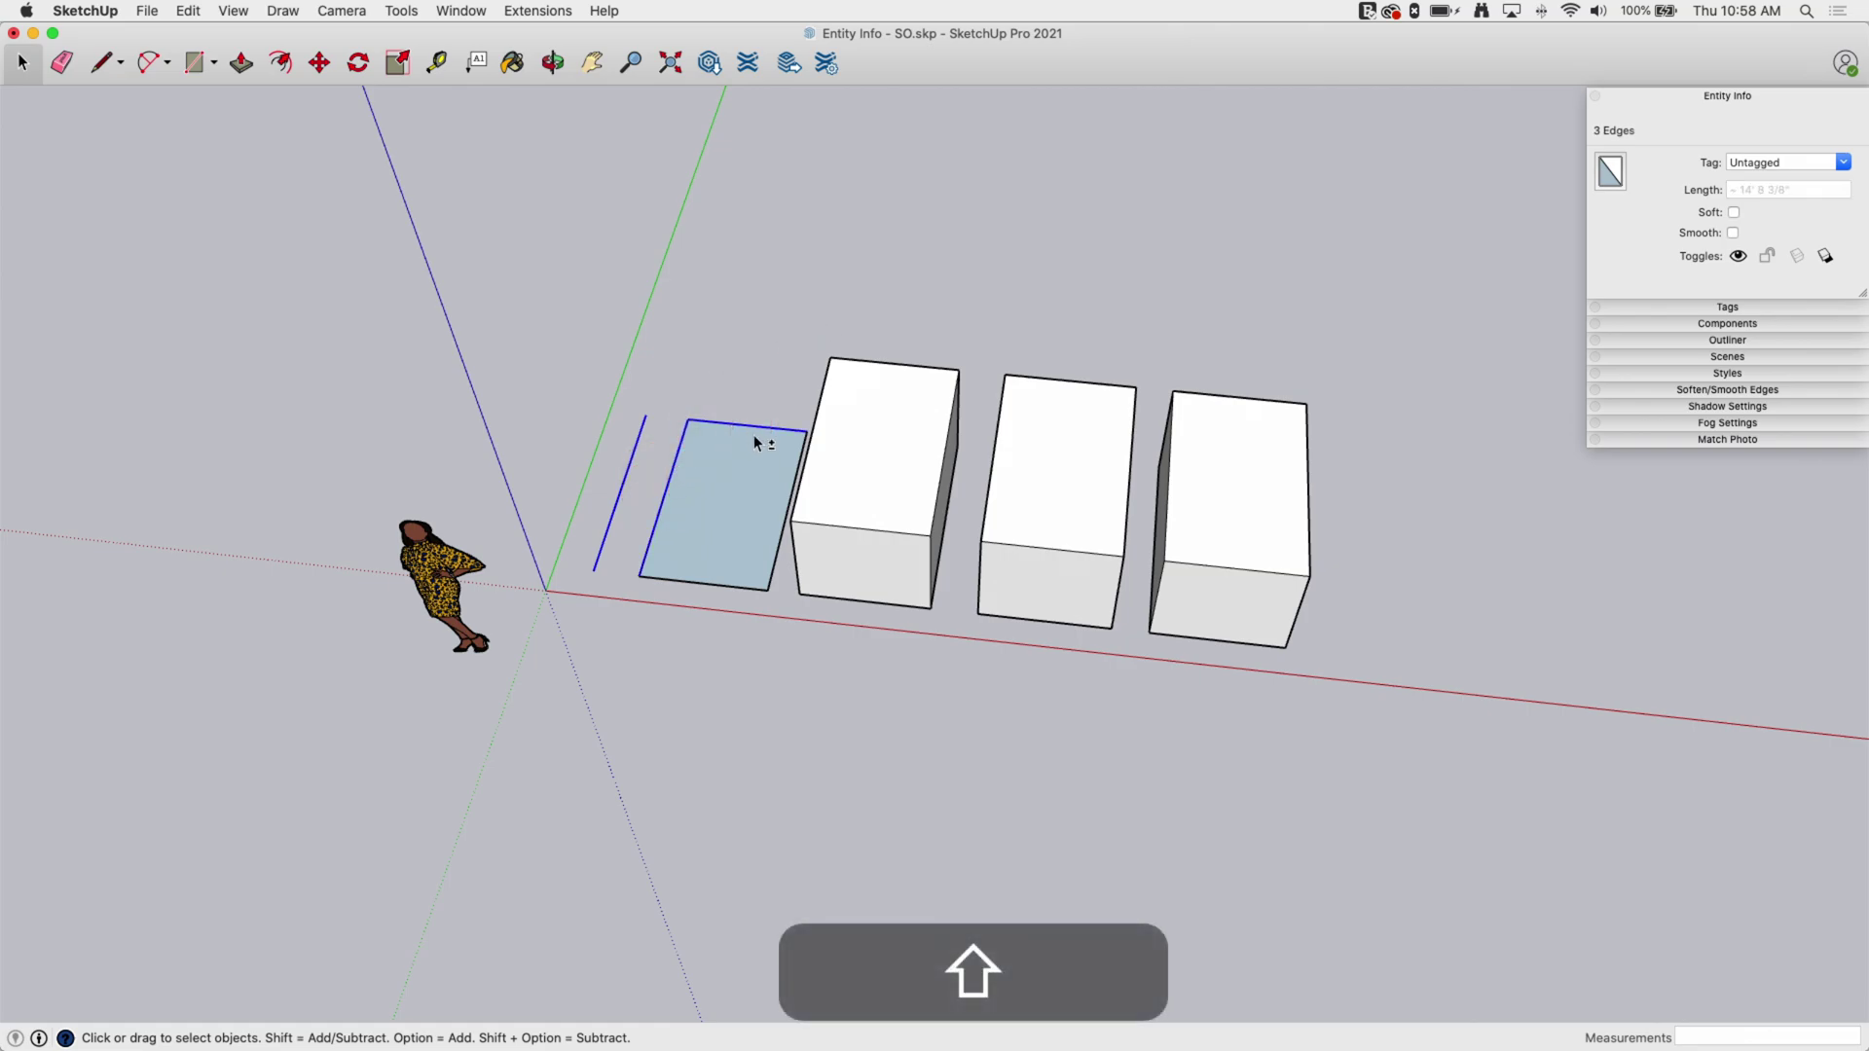
left_click(796, 476, "shift")
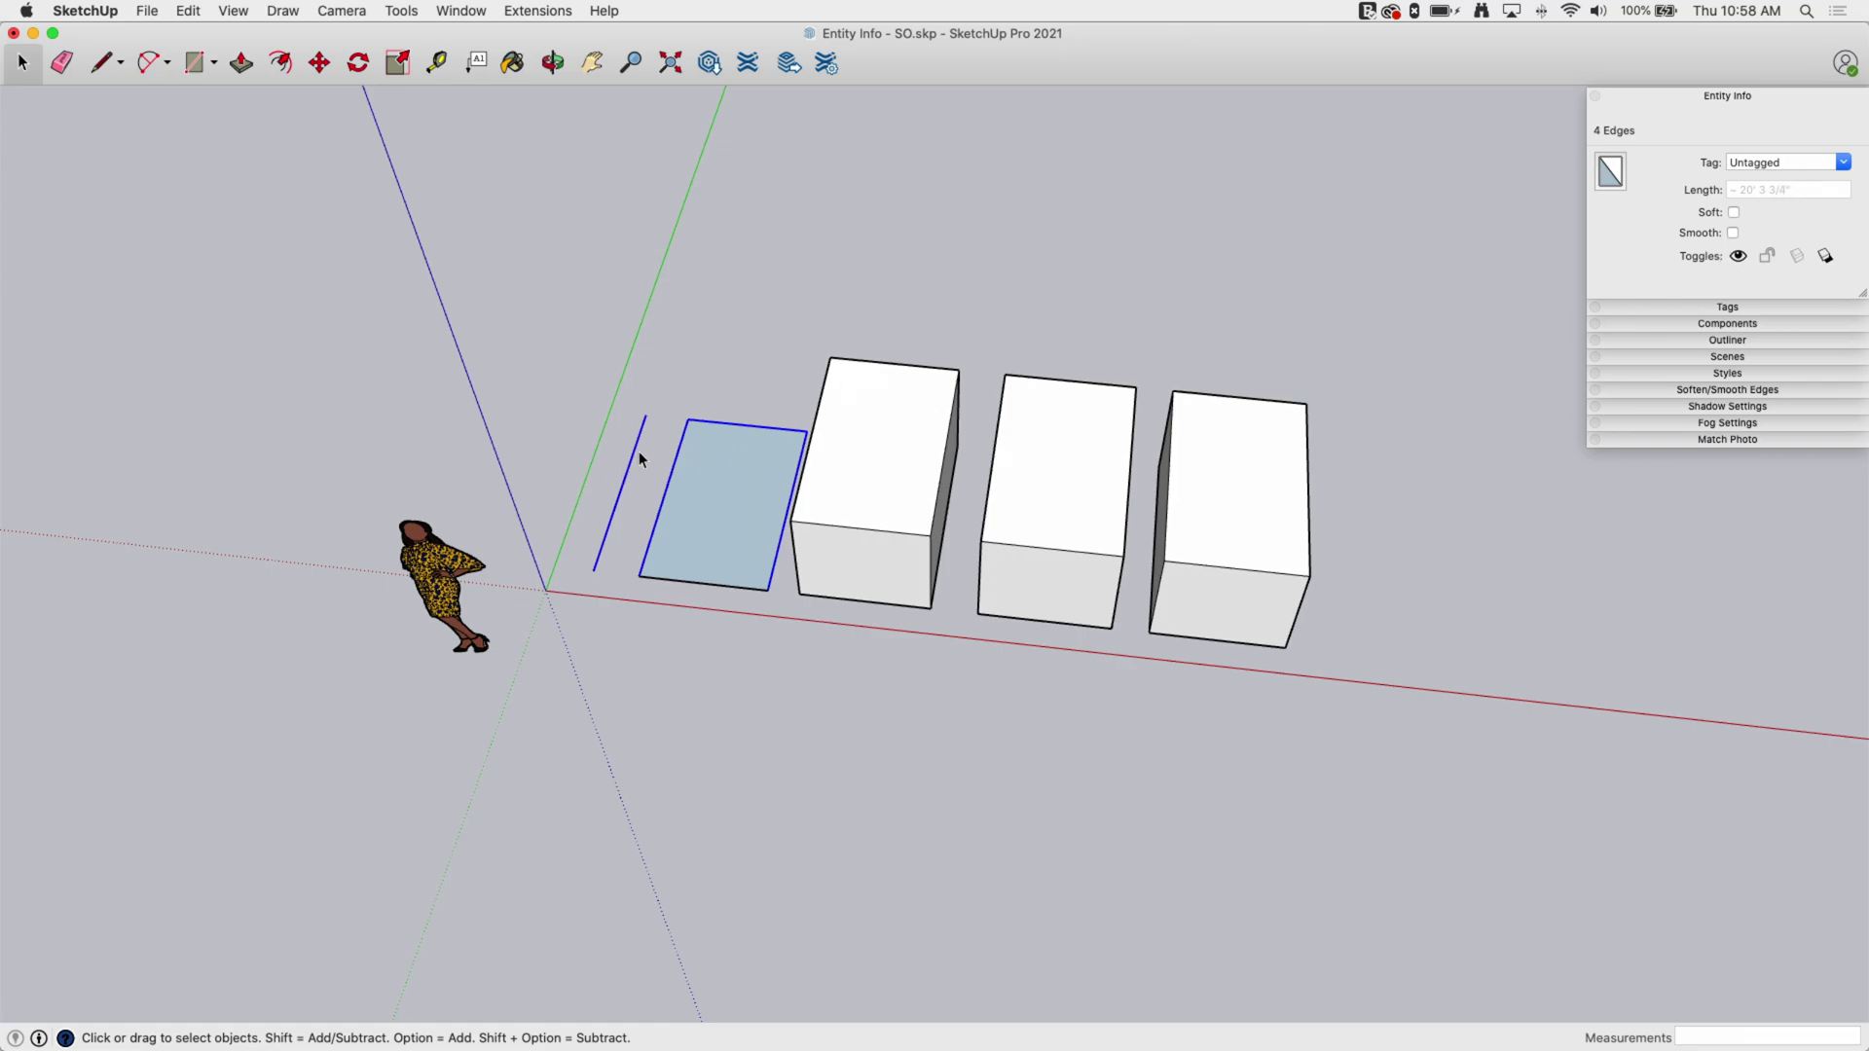
left_click(619, 498)
left_click(1785, 190)
left_click_drag(1787, 189, 1647, 188)
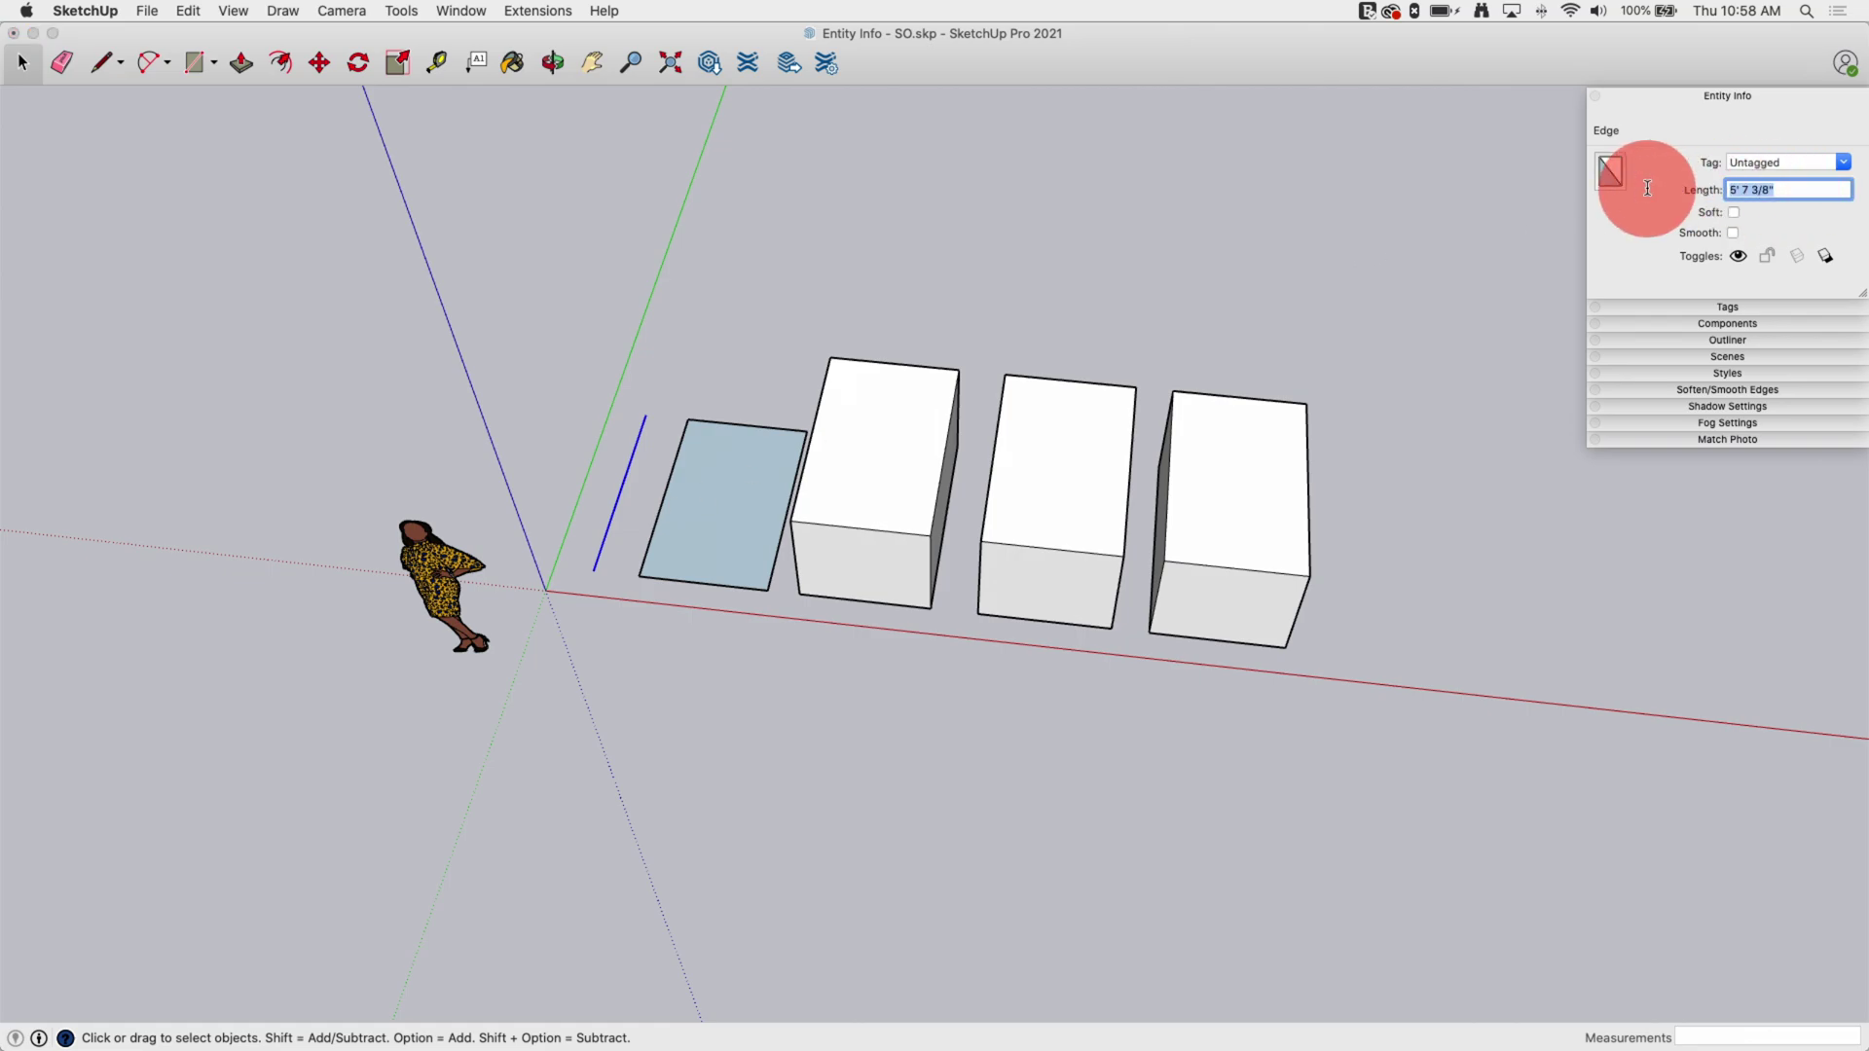
type("10'")
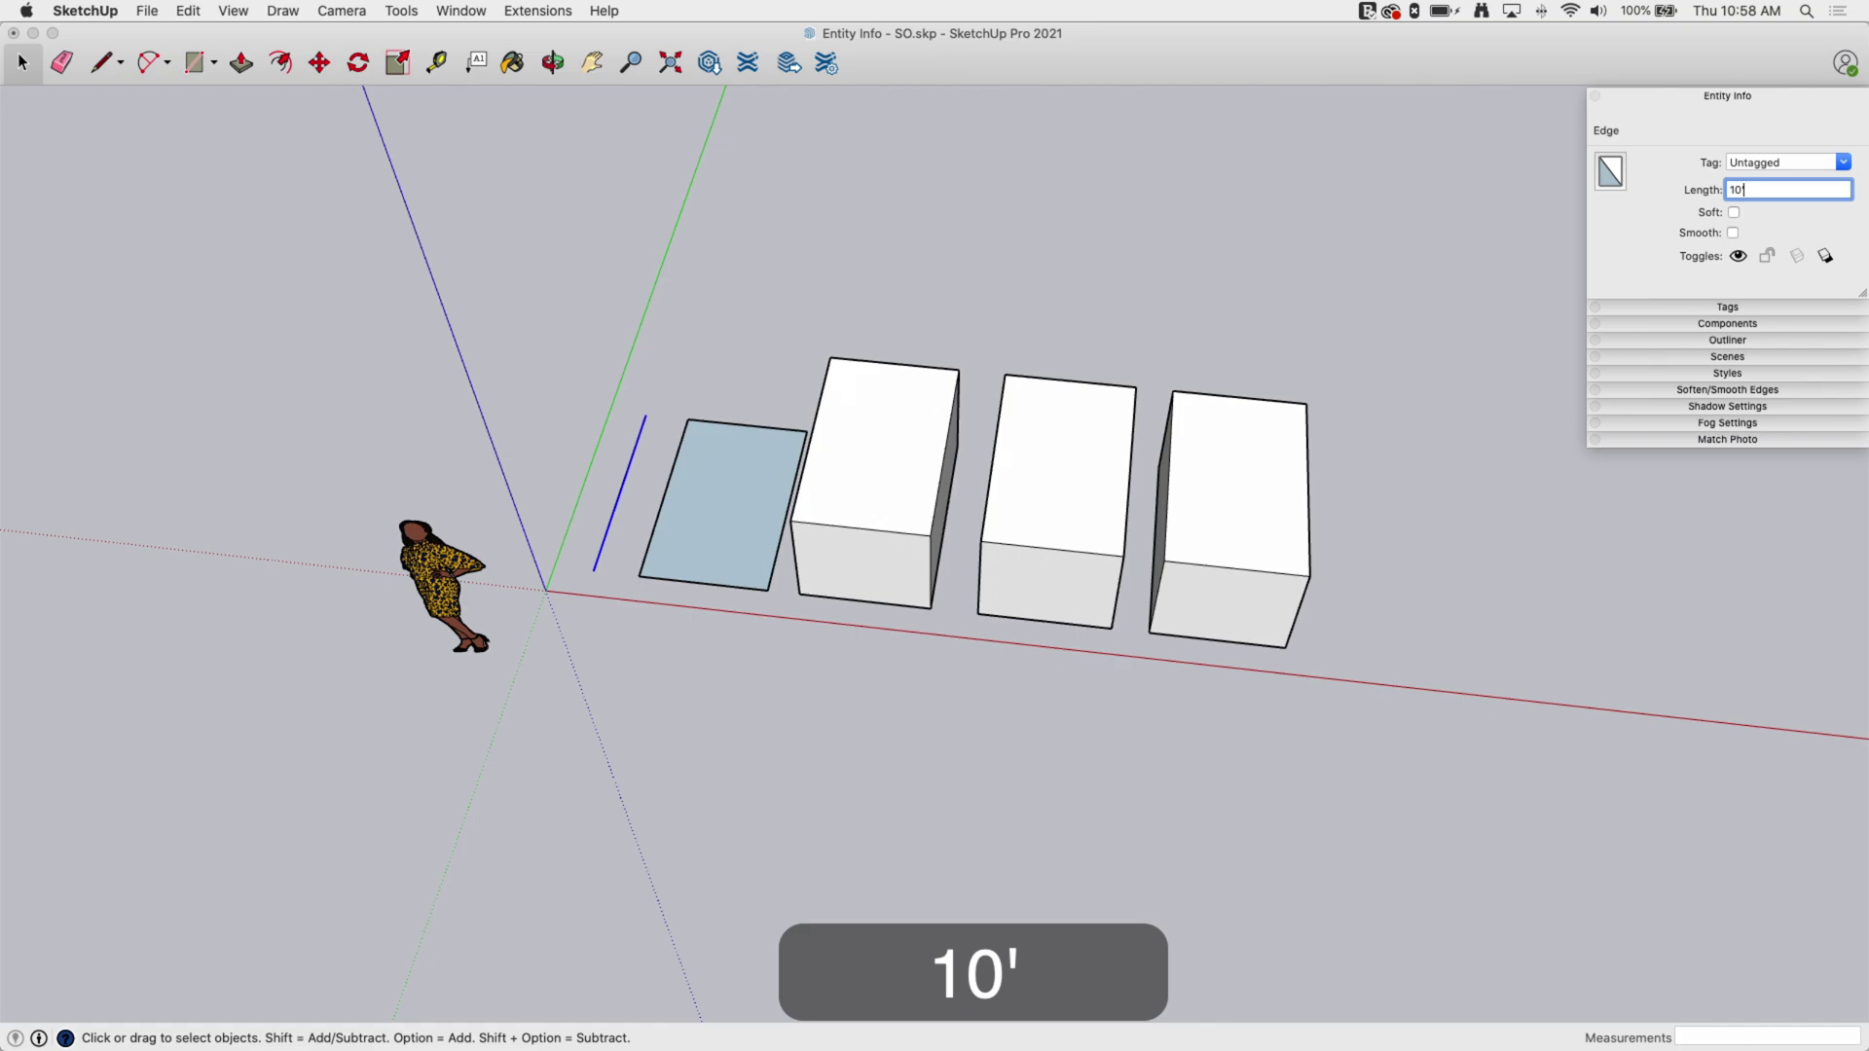
key("Return")
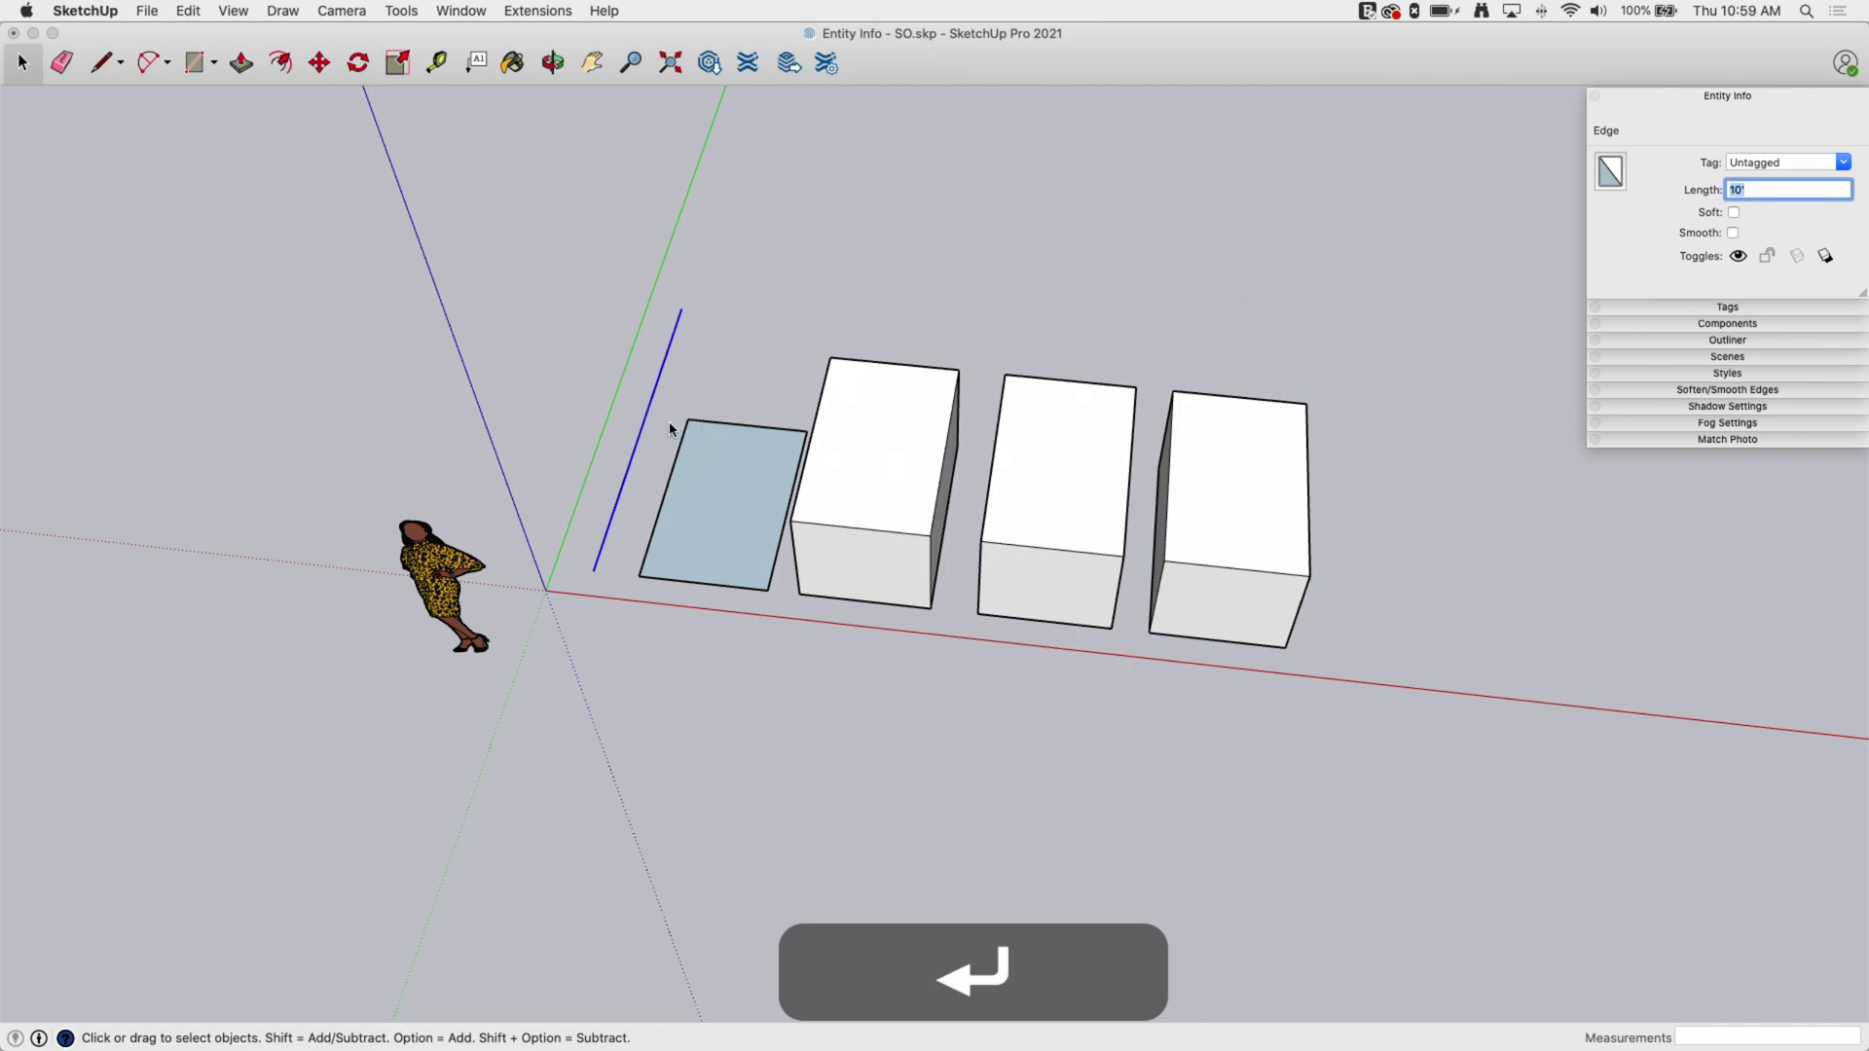
- Select the rectangle's four edges, hide them, then show them again
left_click(683, 448, "shift")
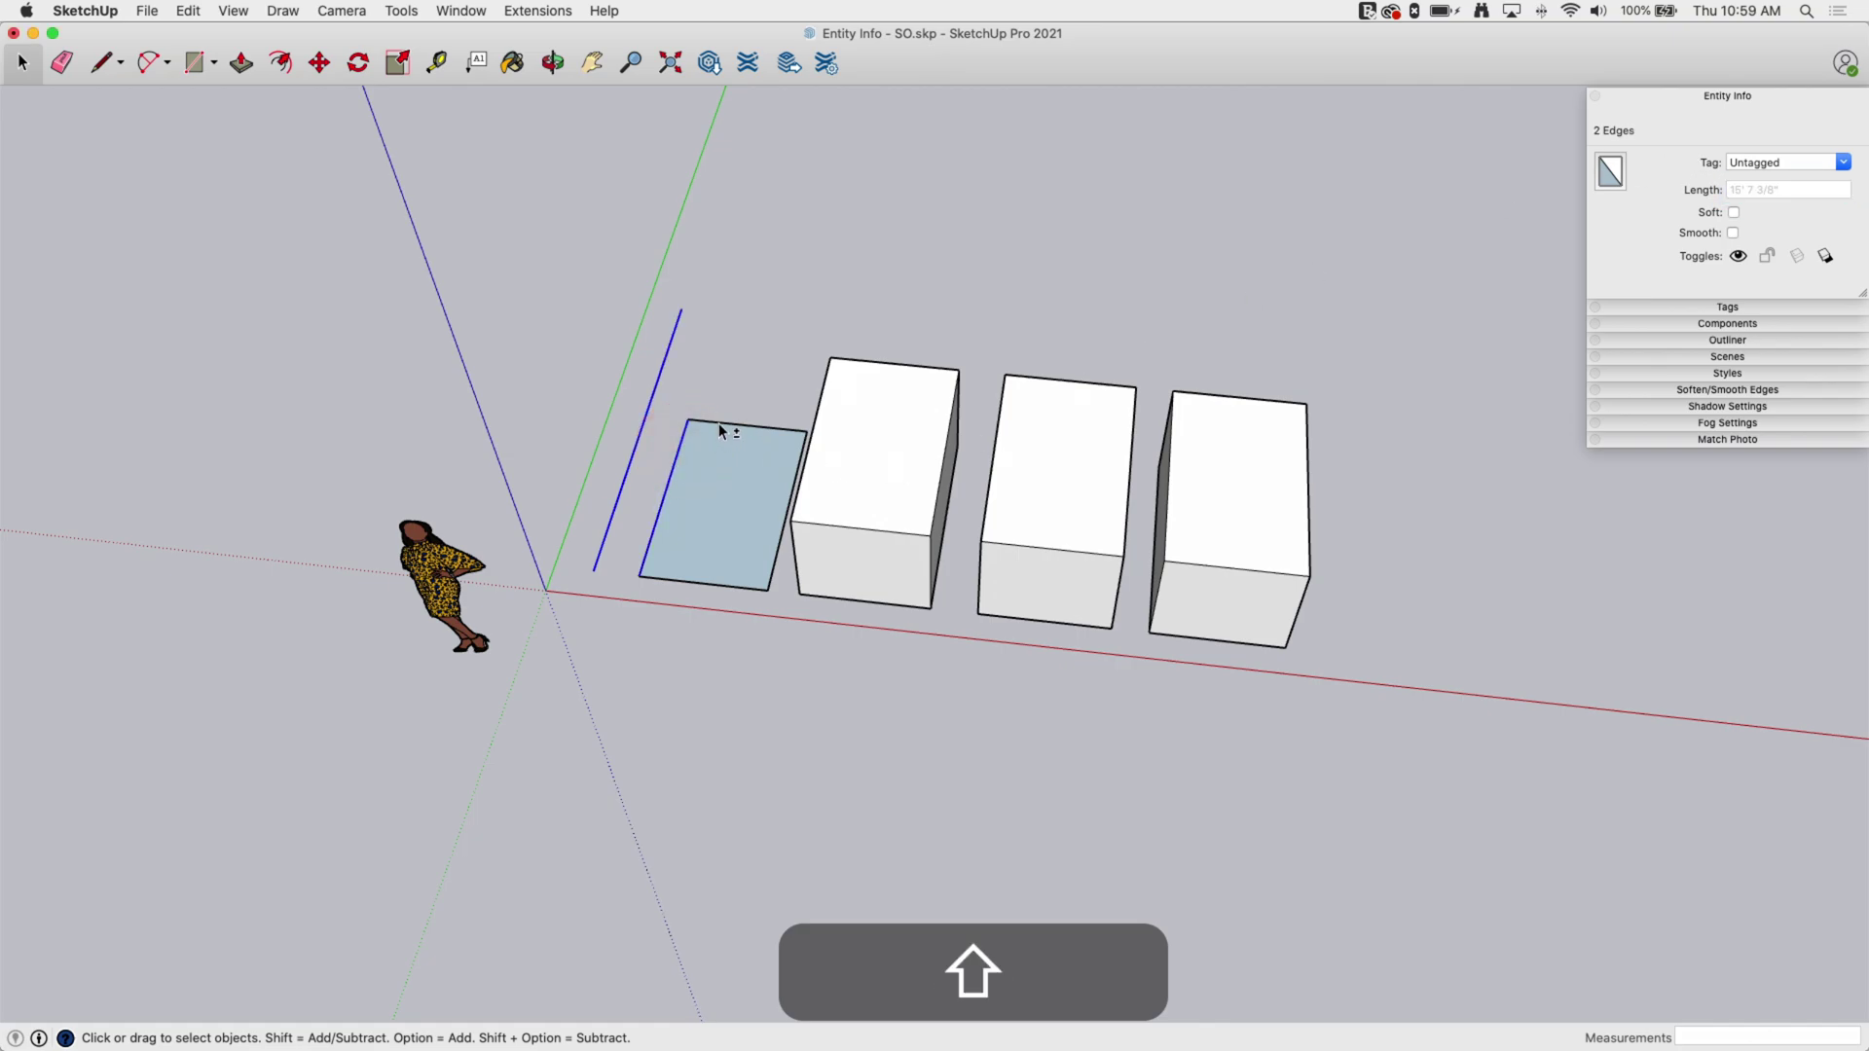
left_click(795, 475, "shift")
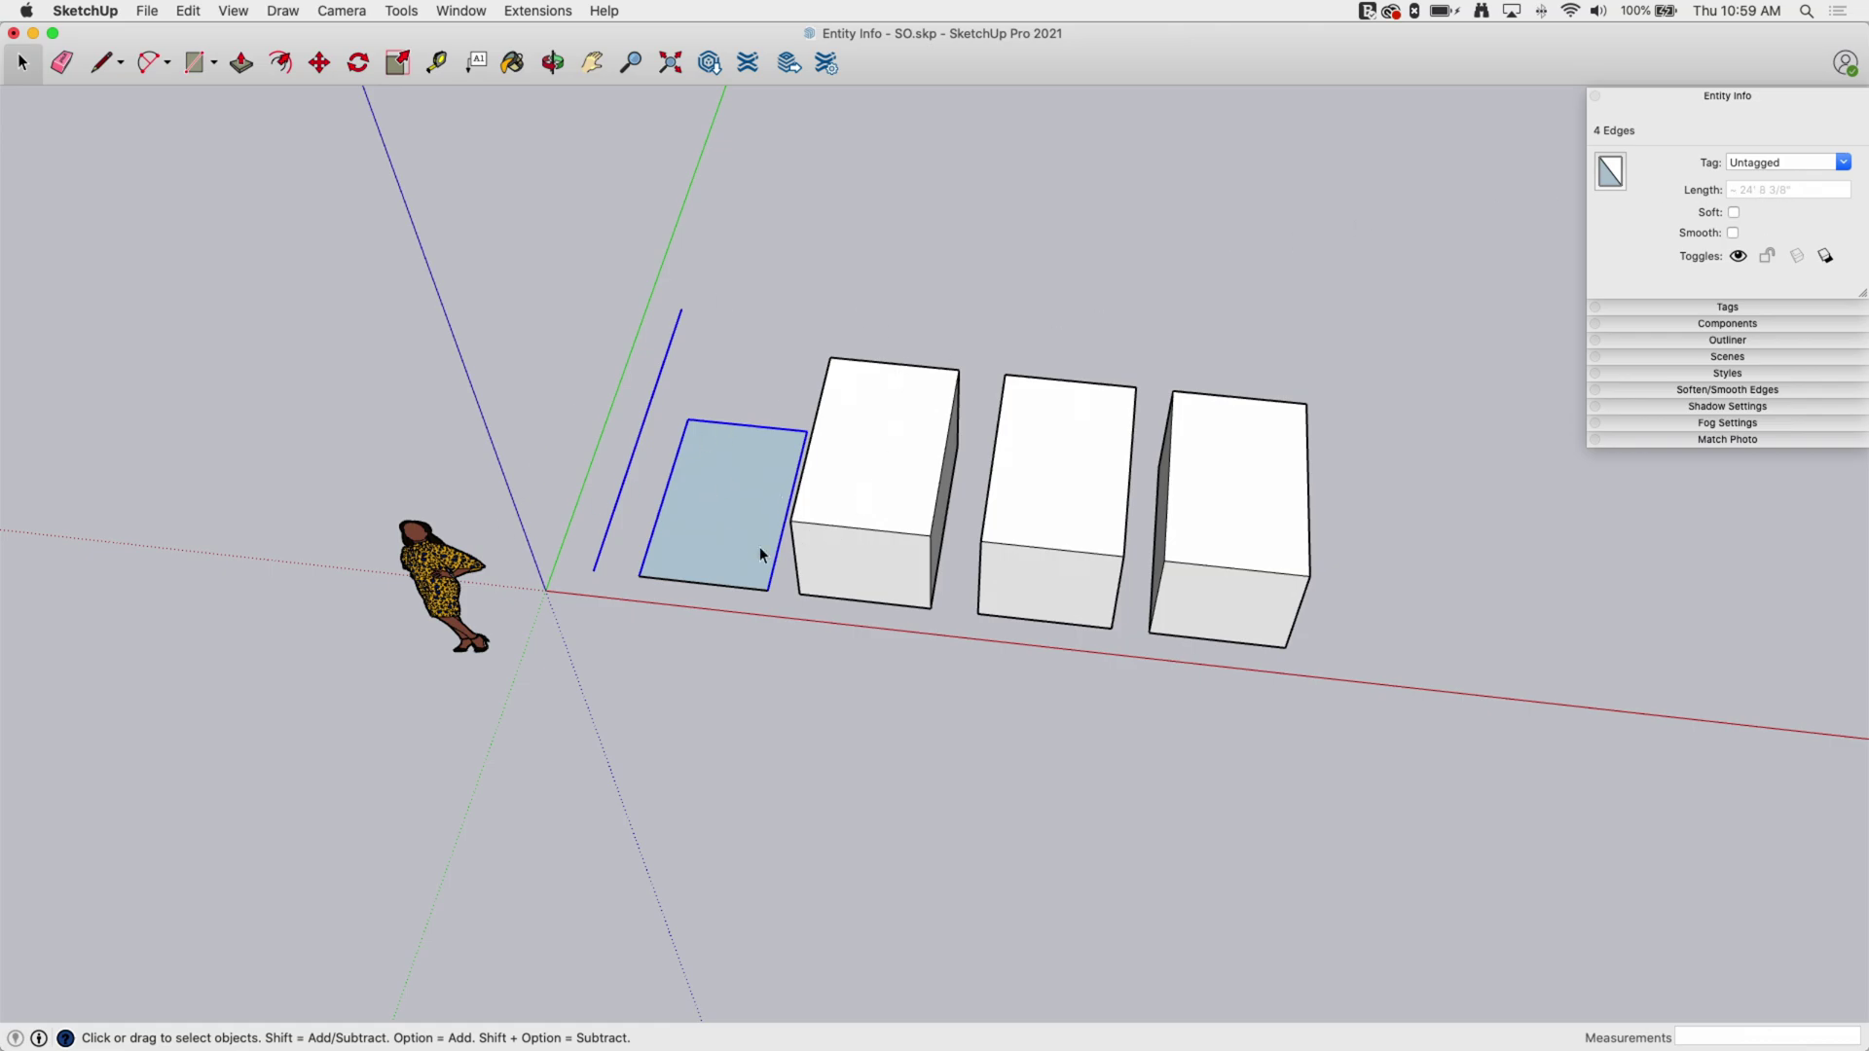
middle_click_drag(612, 406, 623, 501)
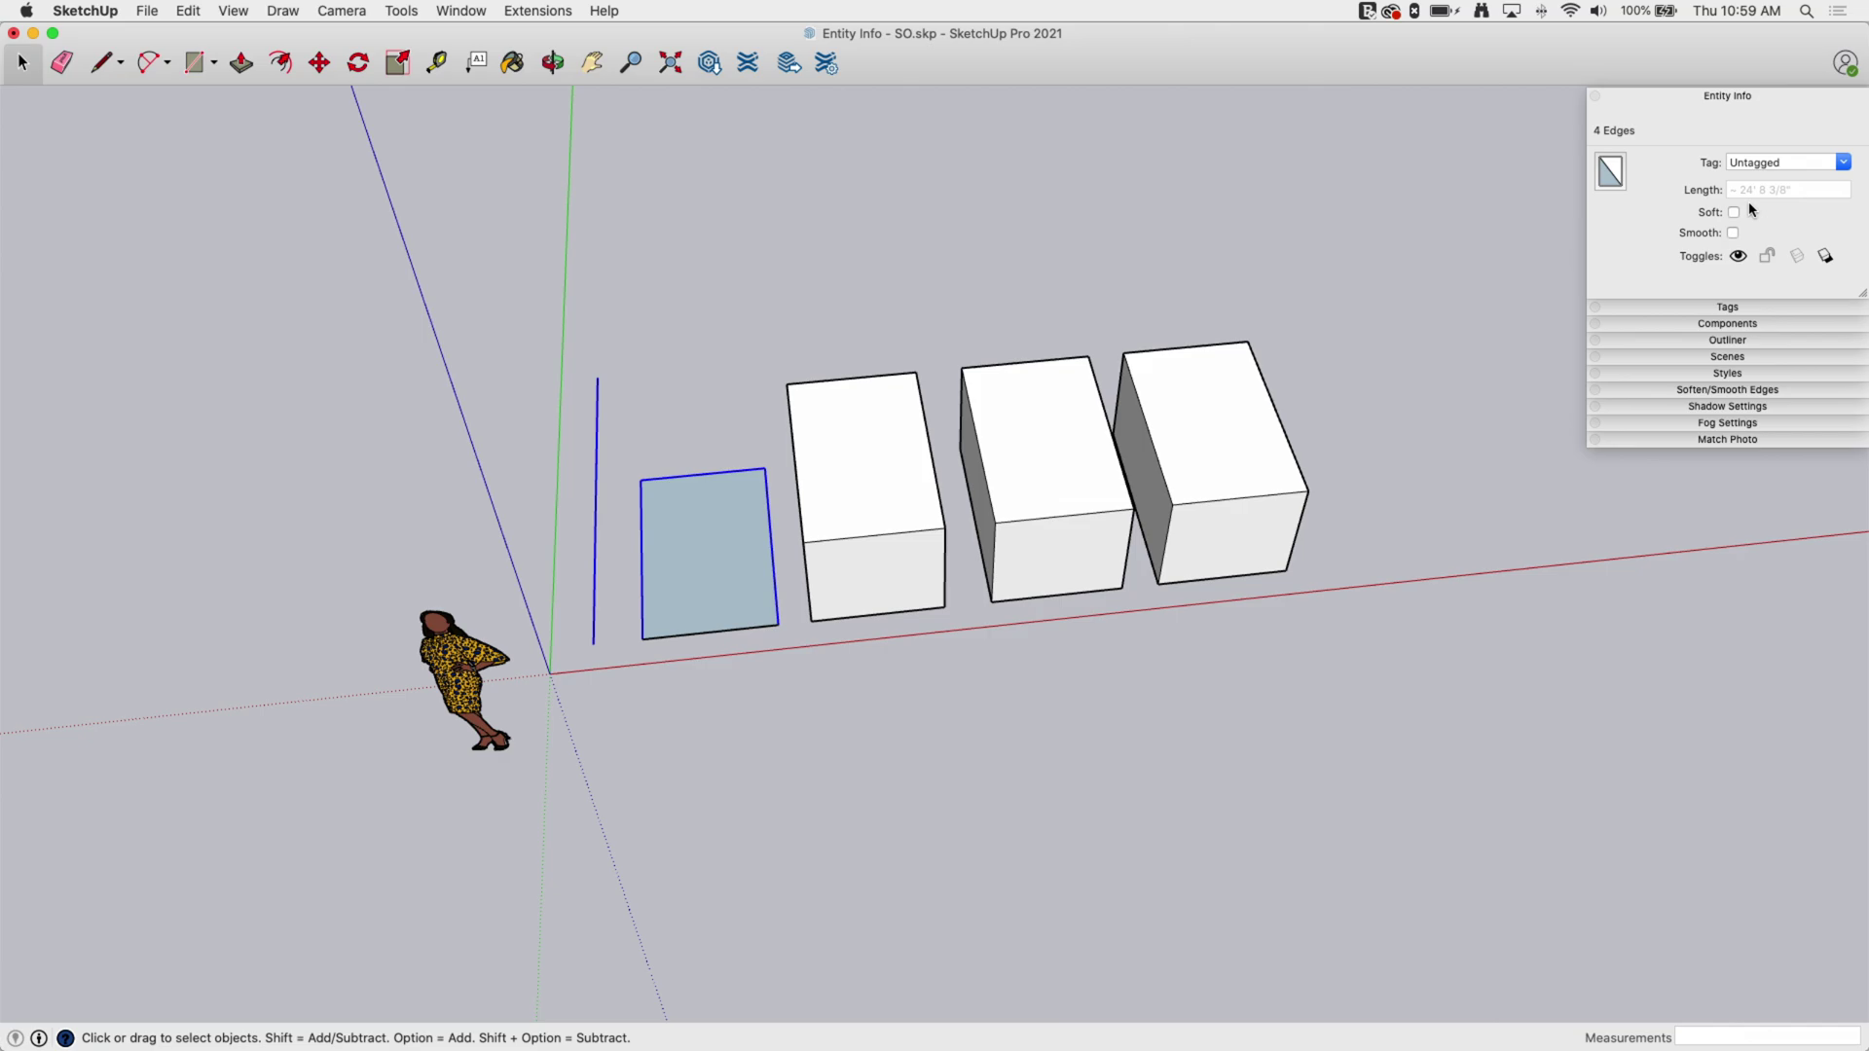
left_click(1740, 258)
left_click(1740, 256)
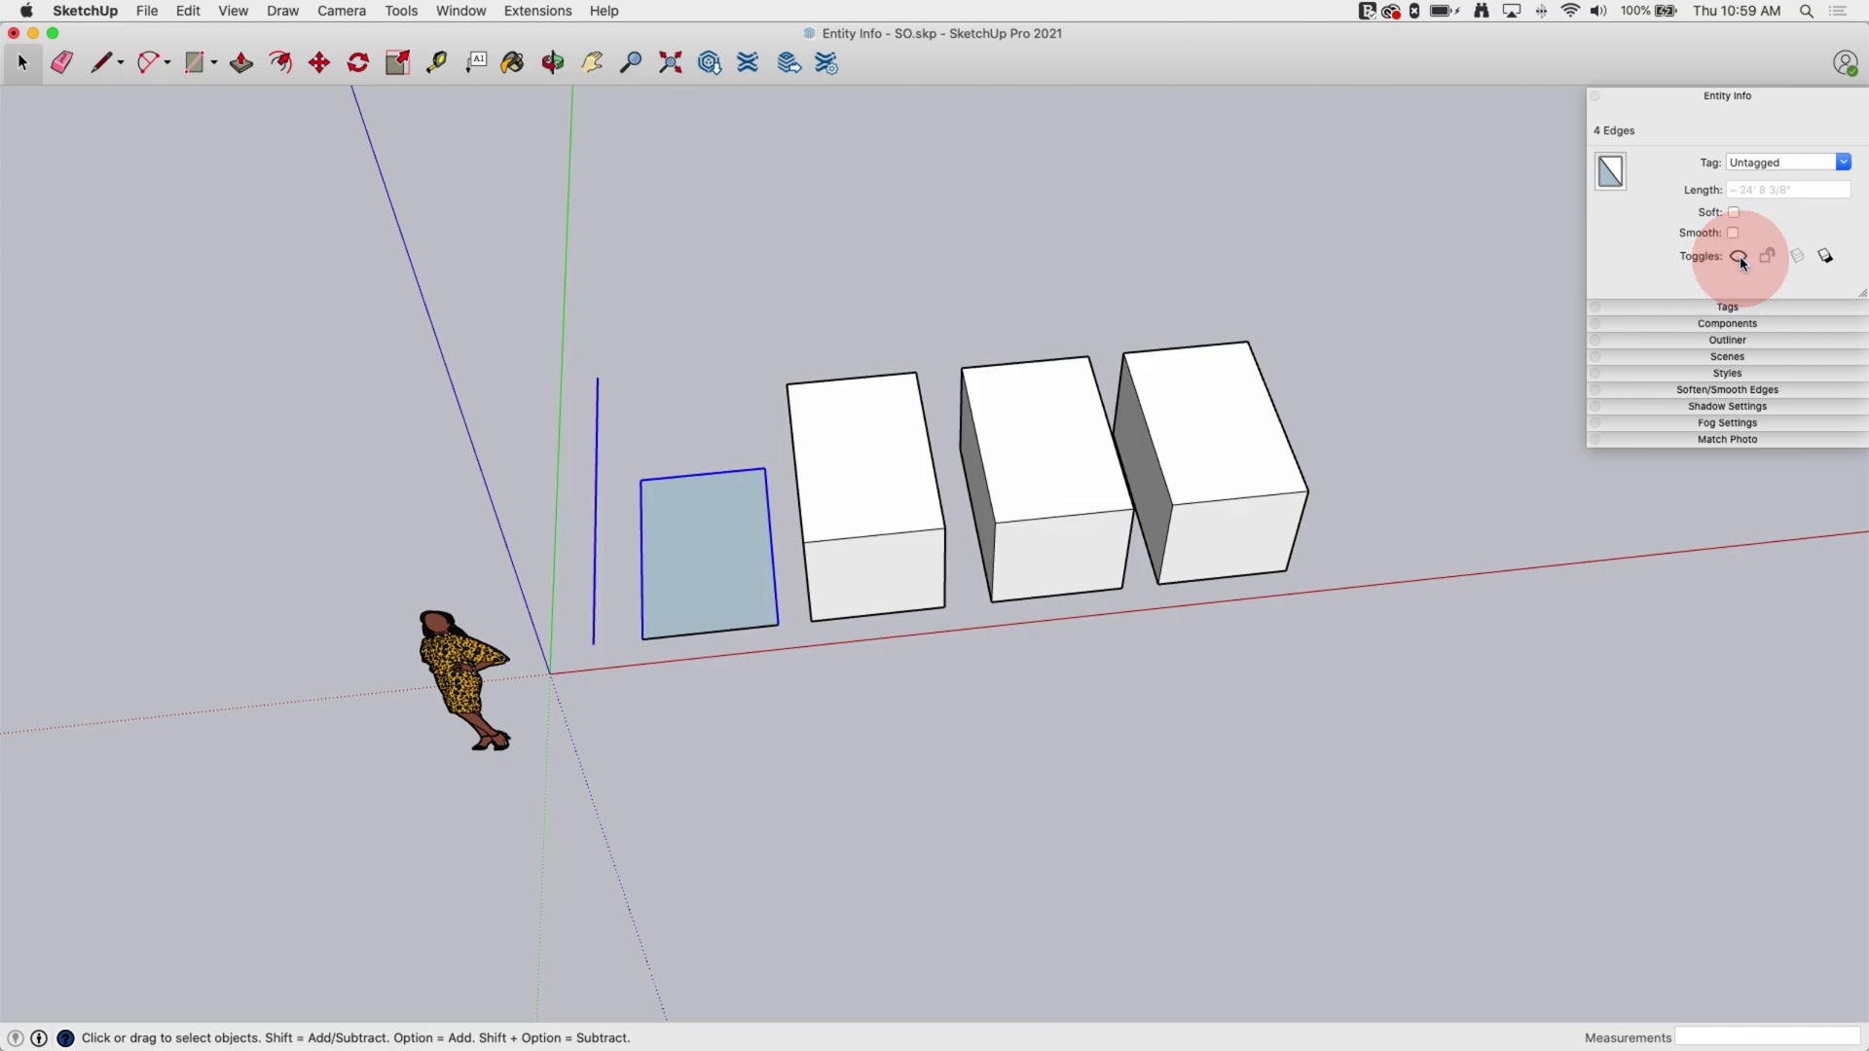
left_click(756, 405)
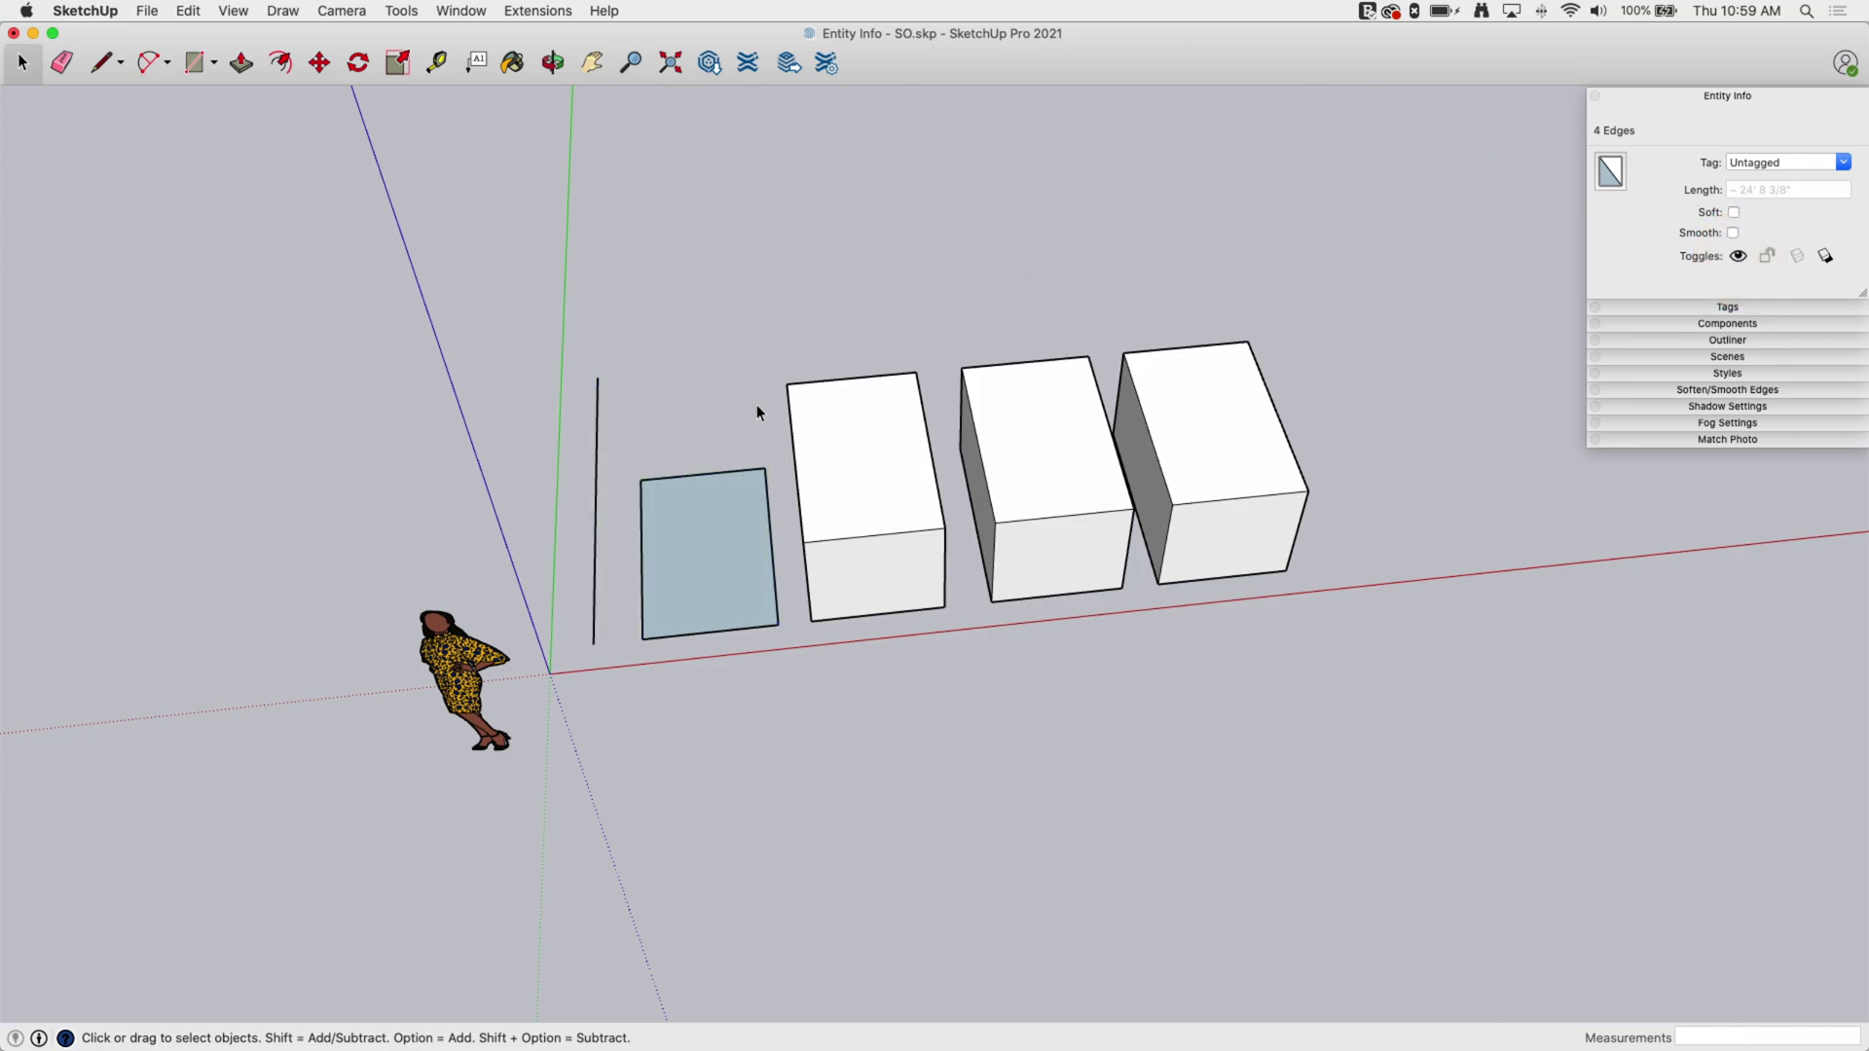
middle_click_drag(668, 485, 470, 533)
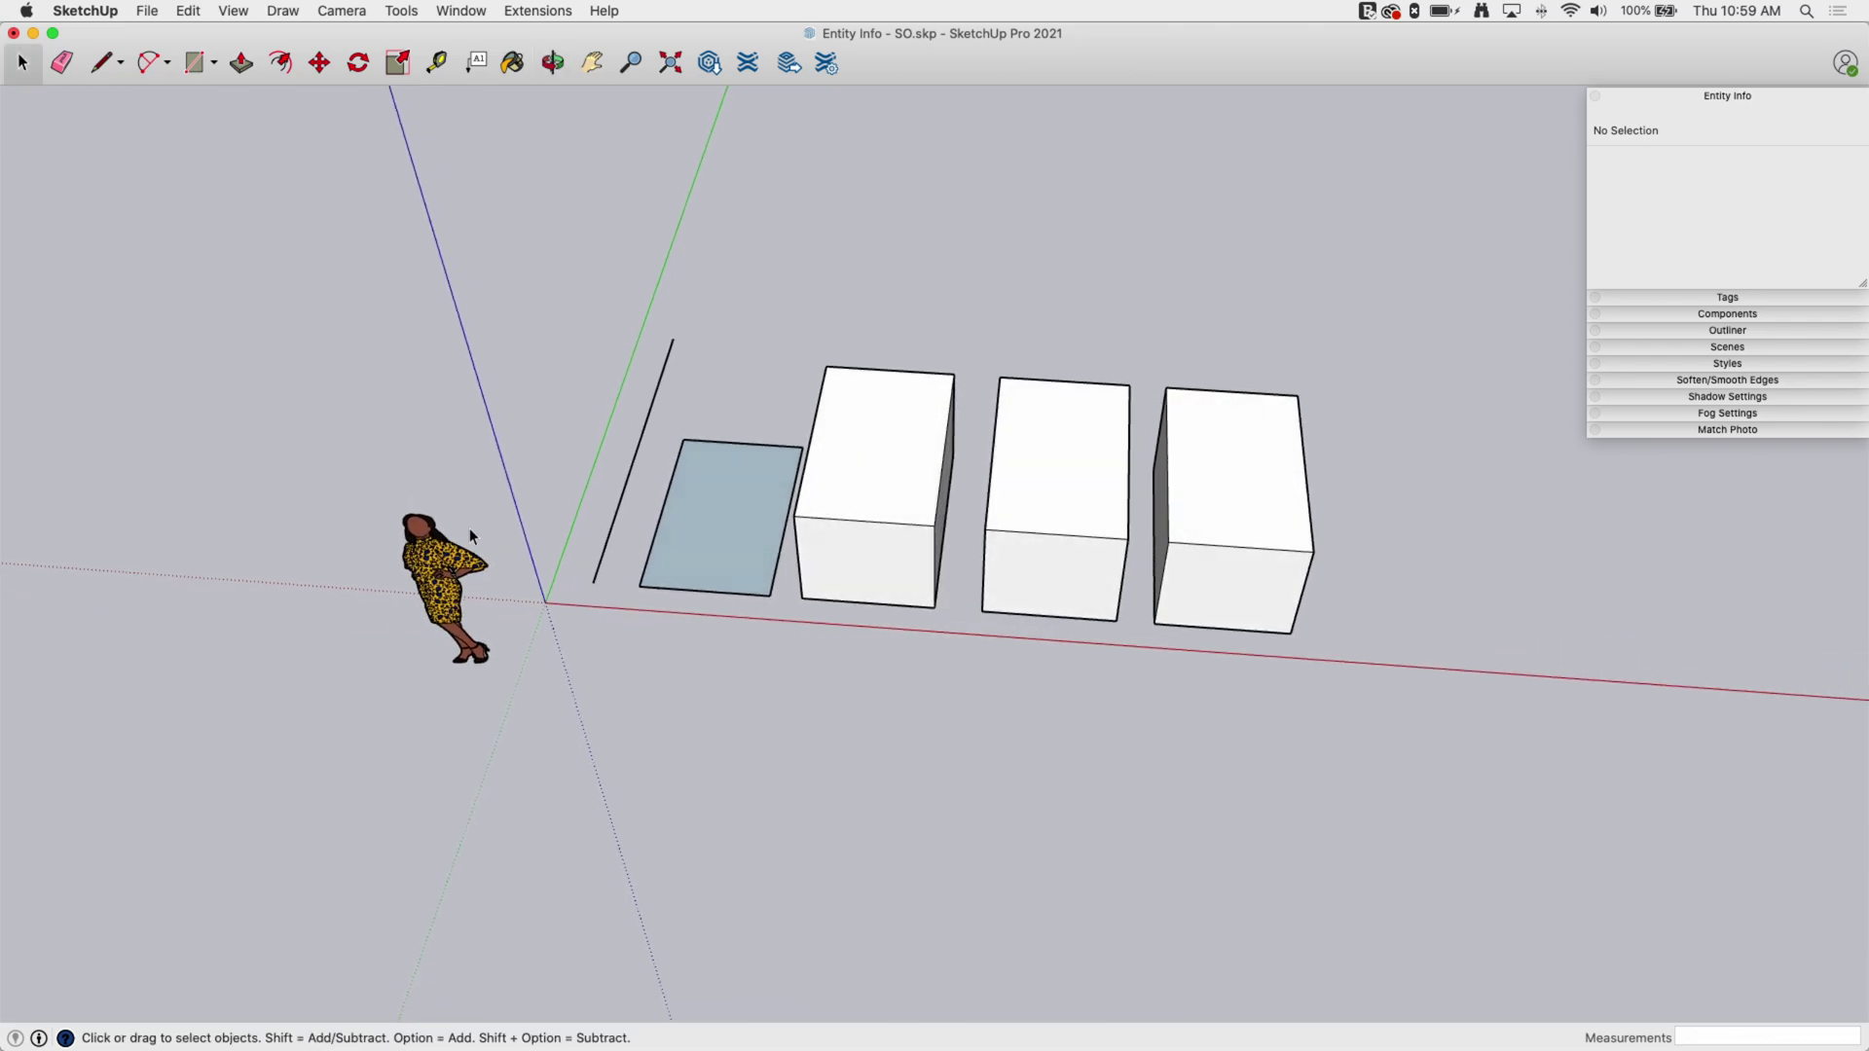
- Switch off Cast Shadows for the blue rectangle face in Entity Info
left_click(712, 507)
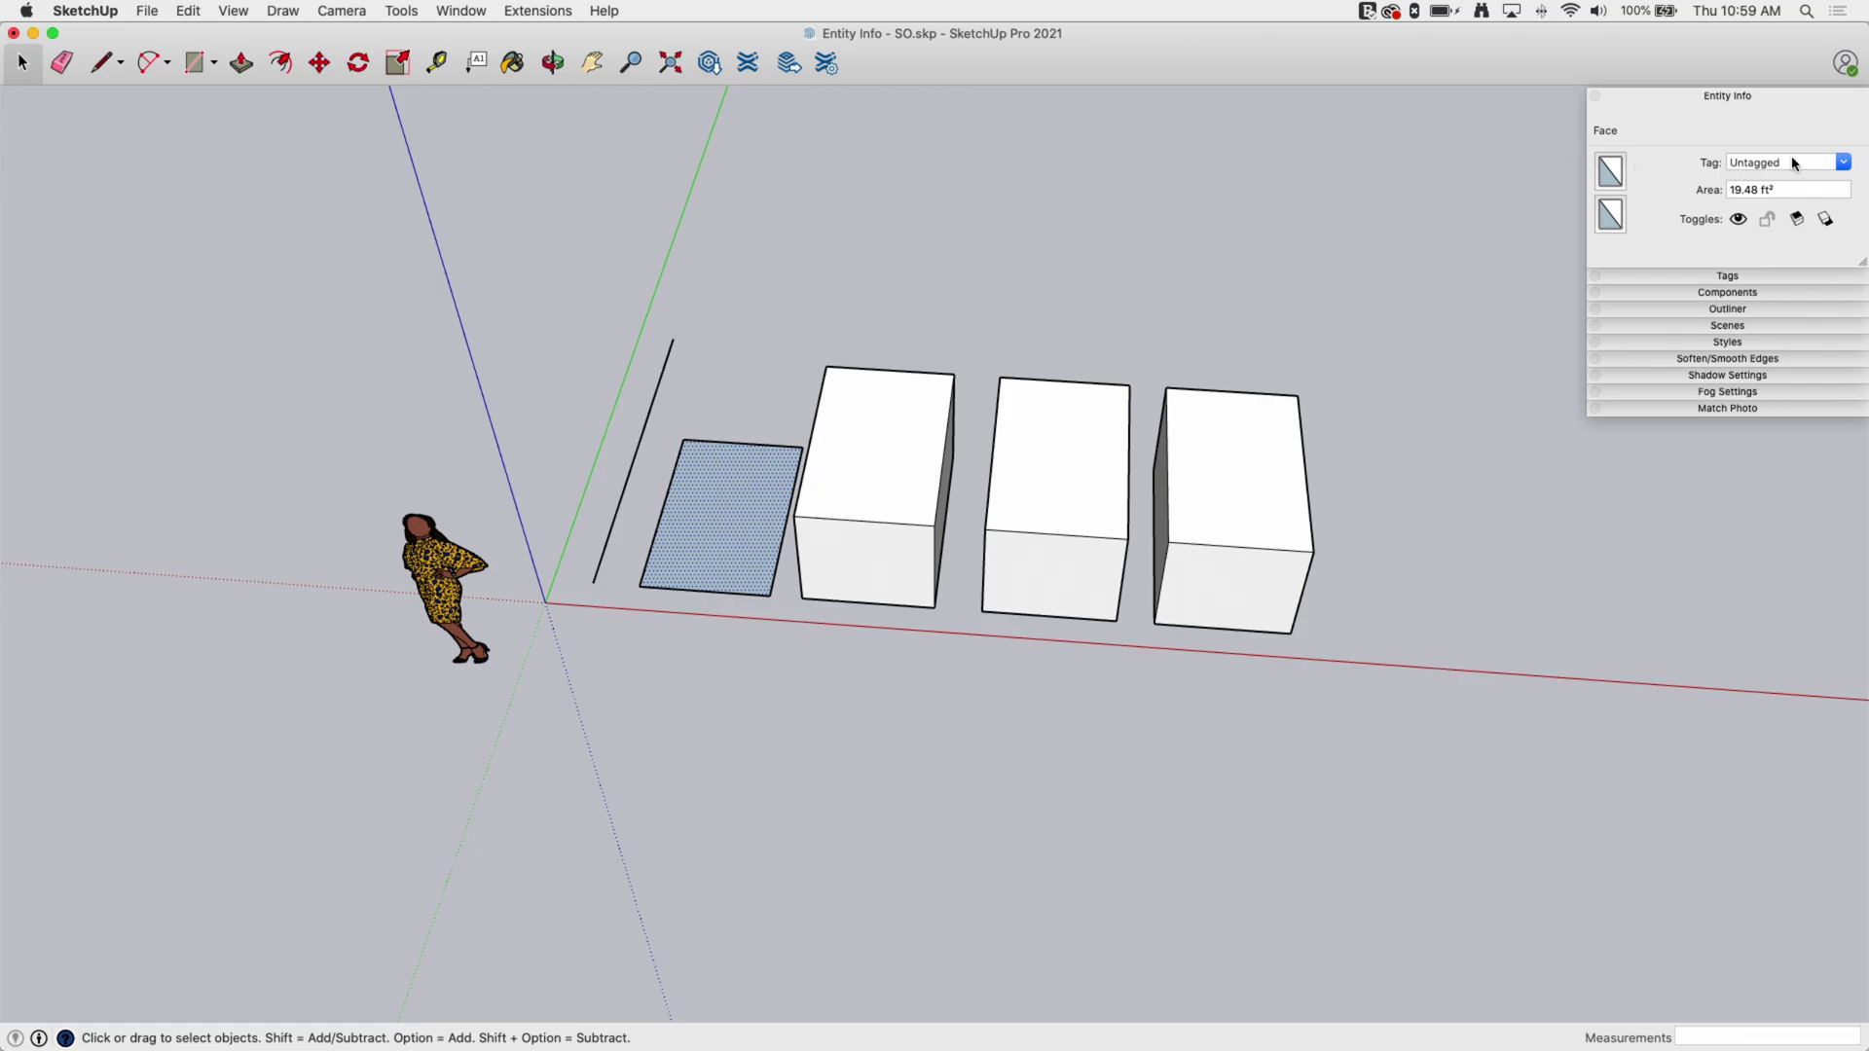
left_click(1740, 195)
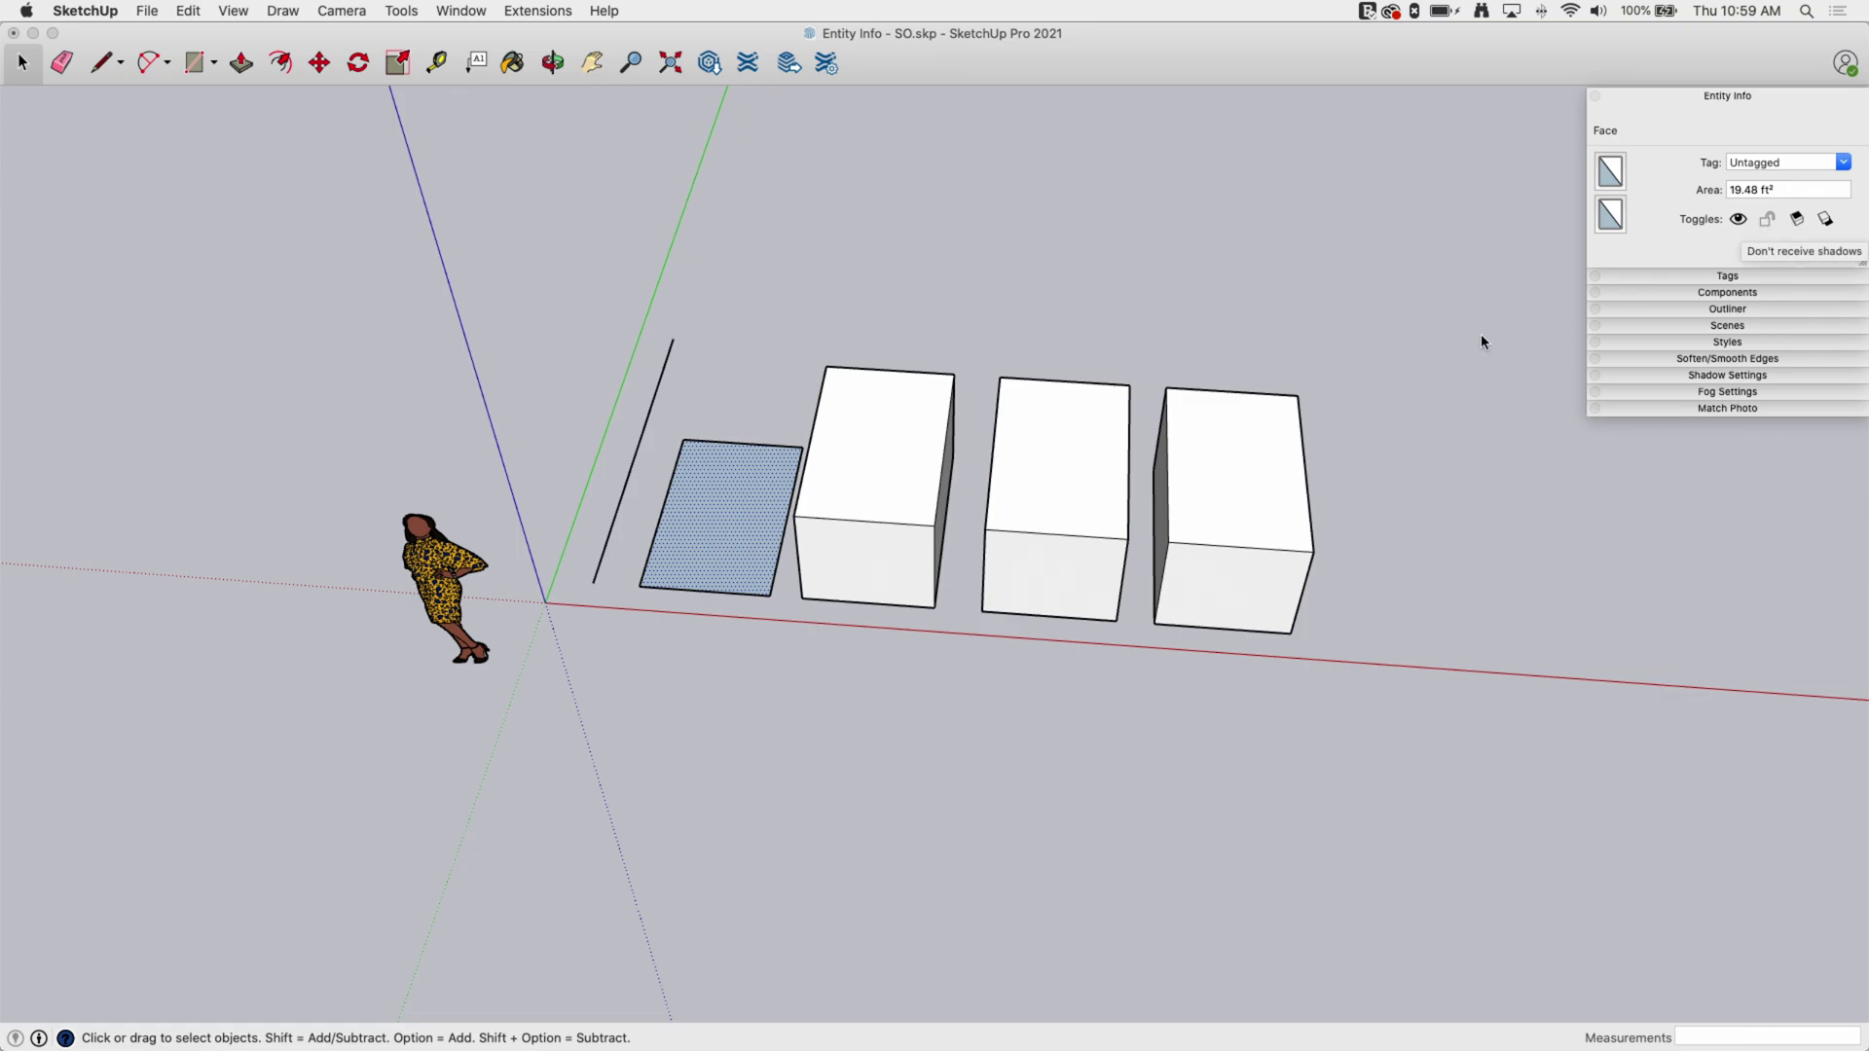
left_click(1827, 222)
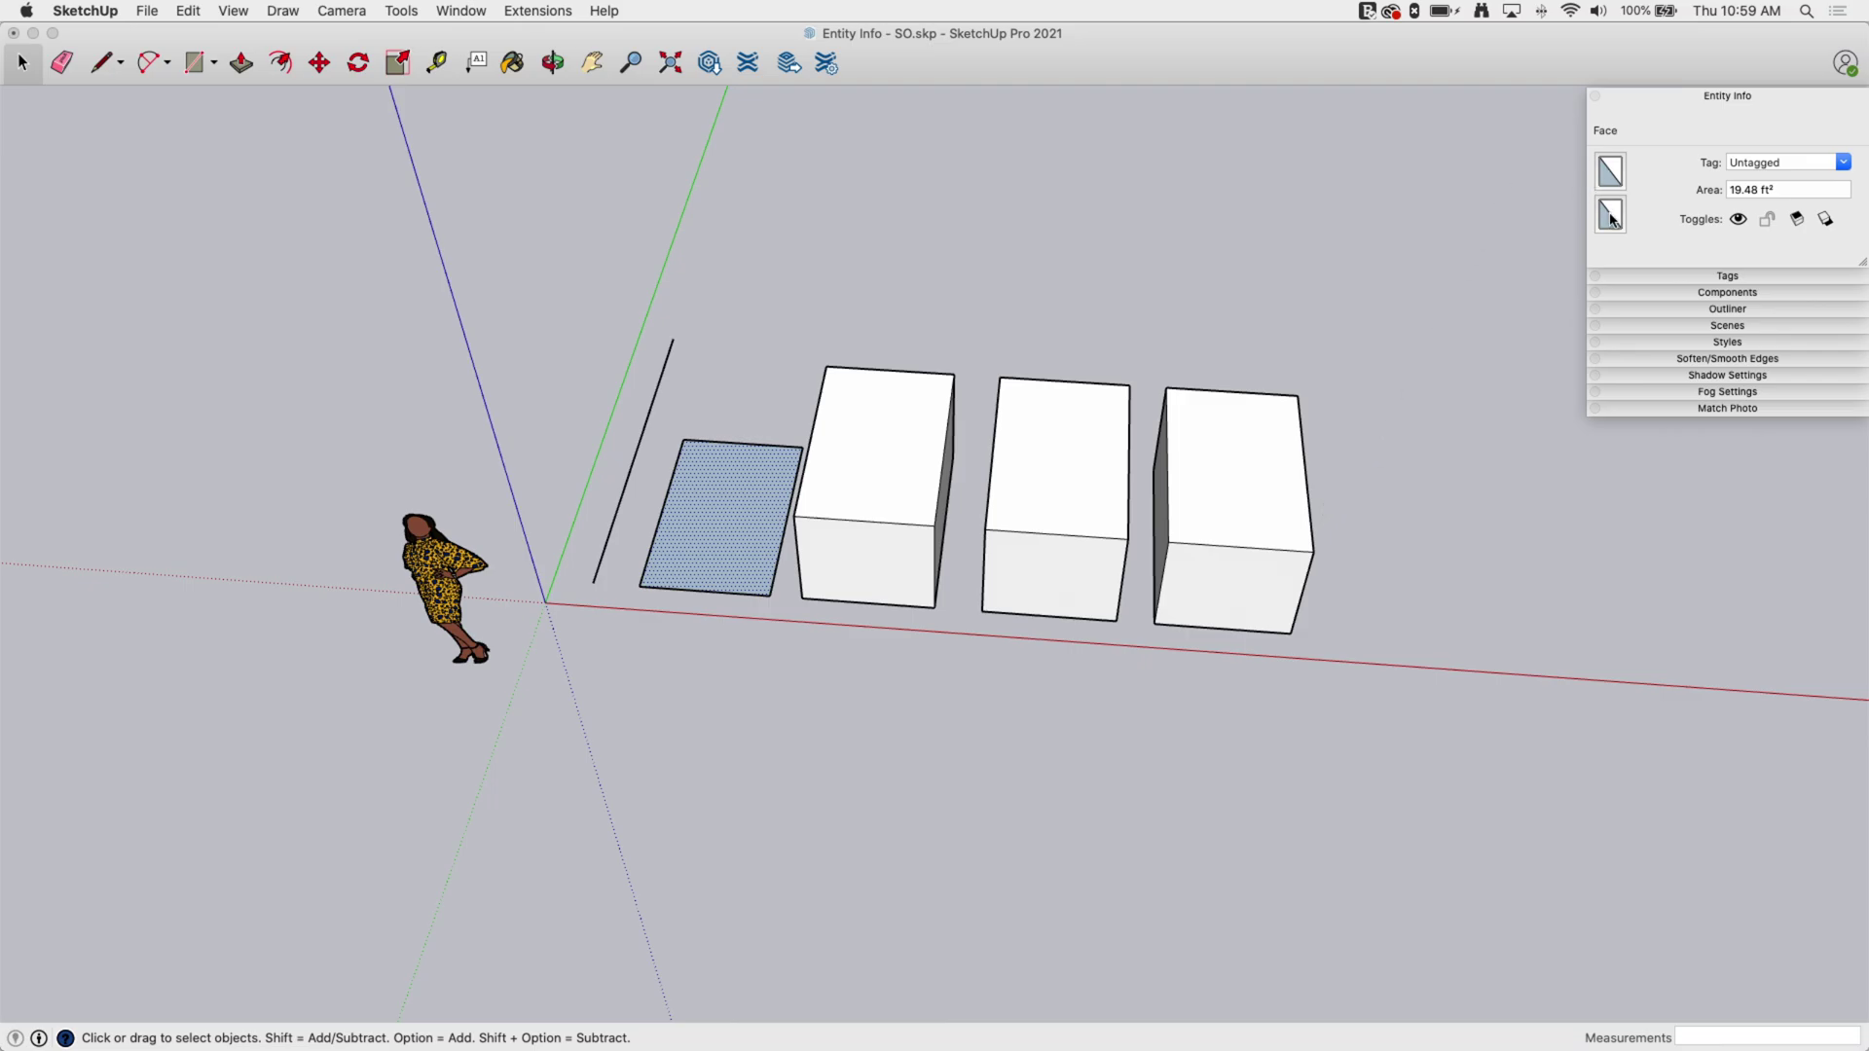
middle_click_drag(754, 601, 677, 226)
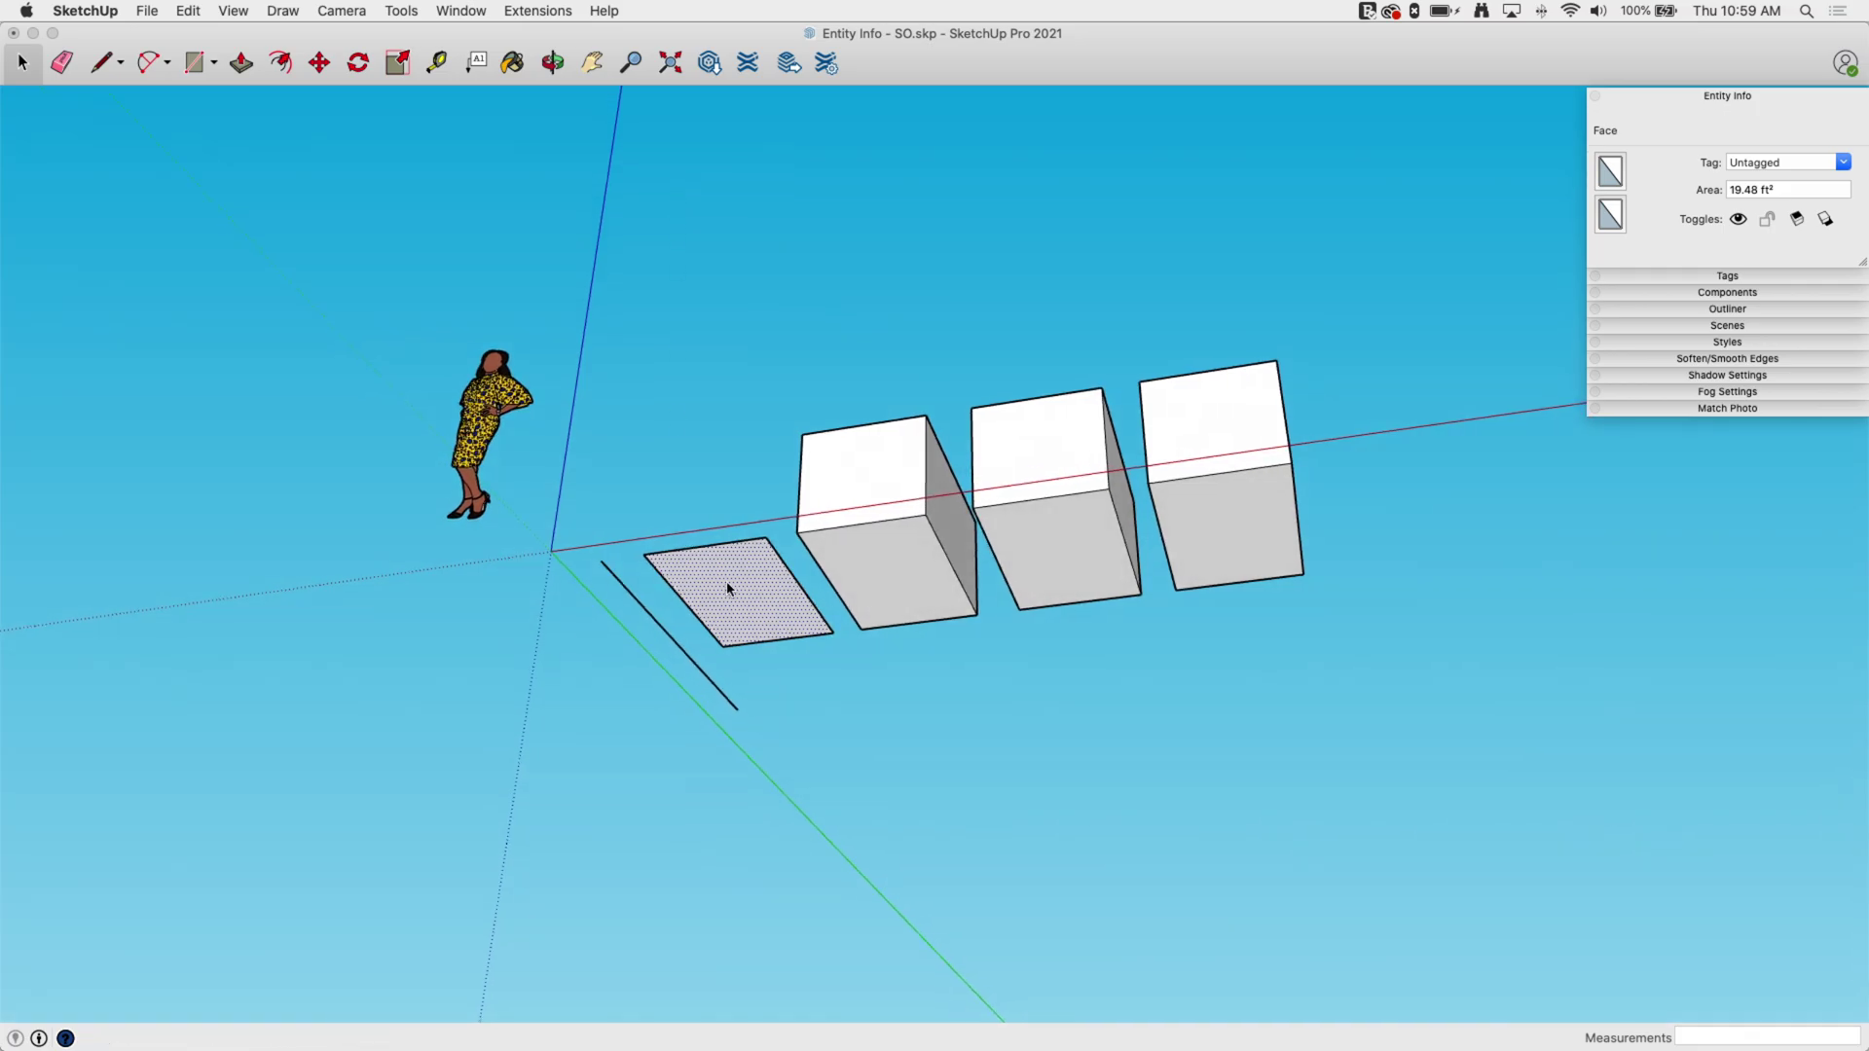
middle_click_drag(755, 426, 791, 934)
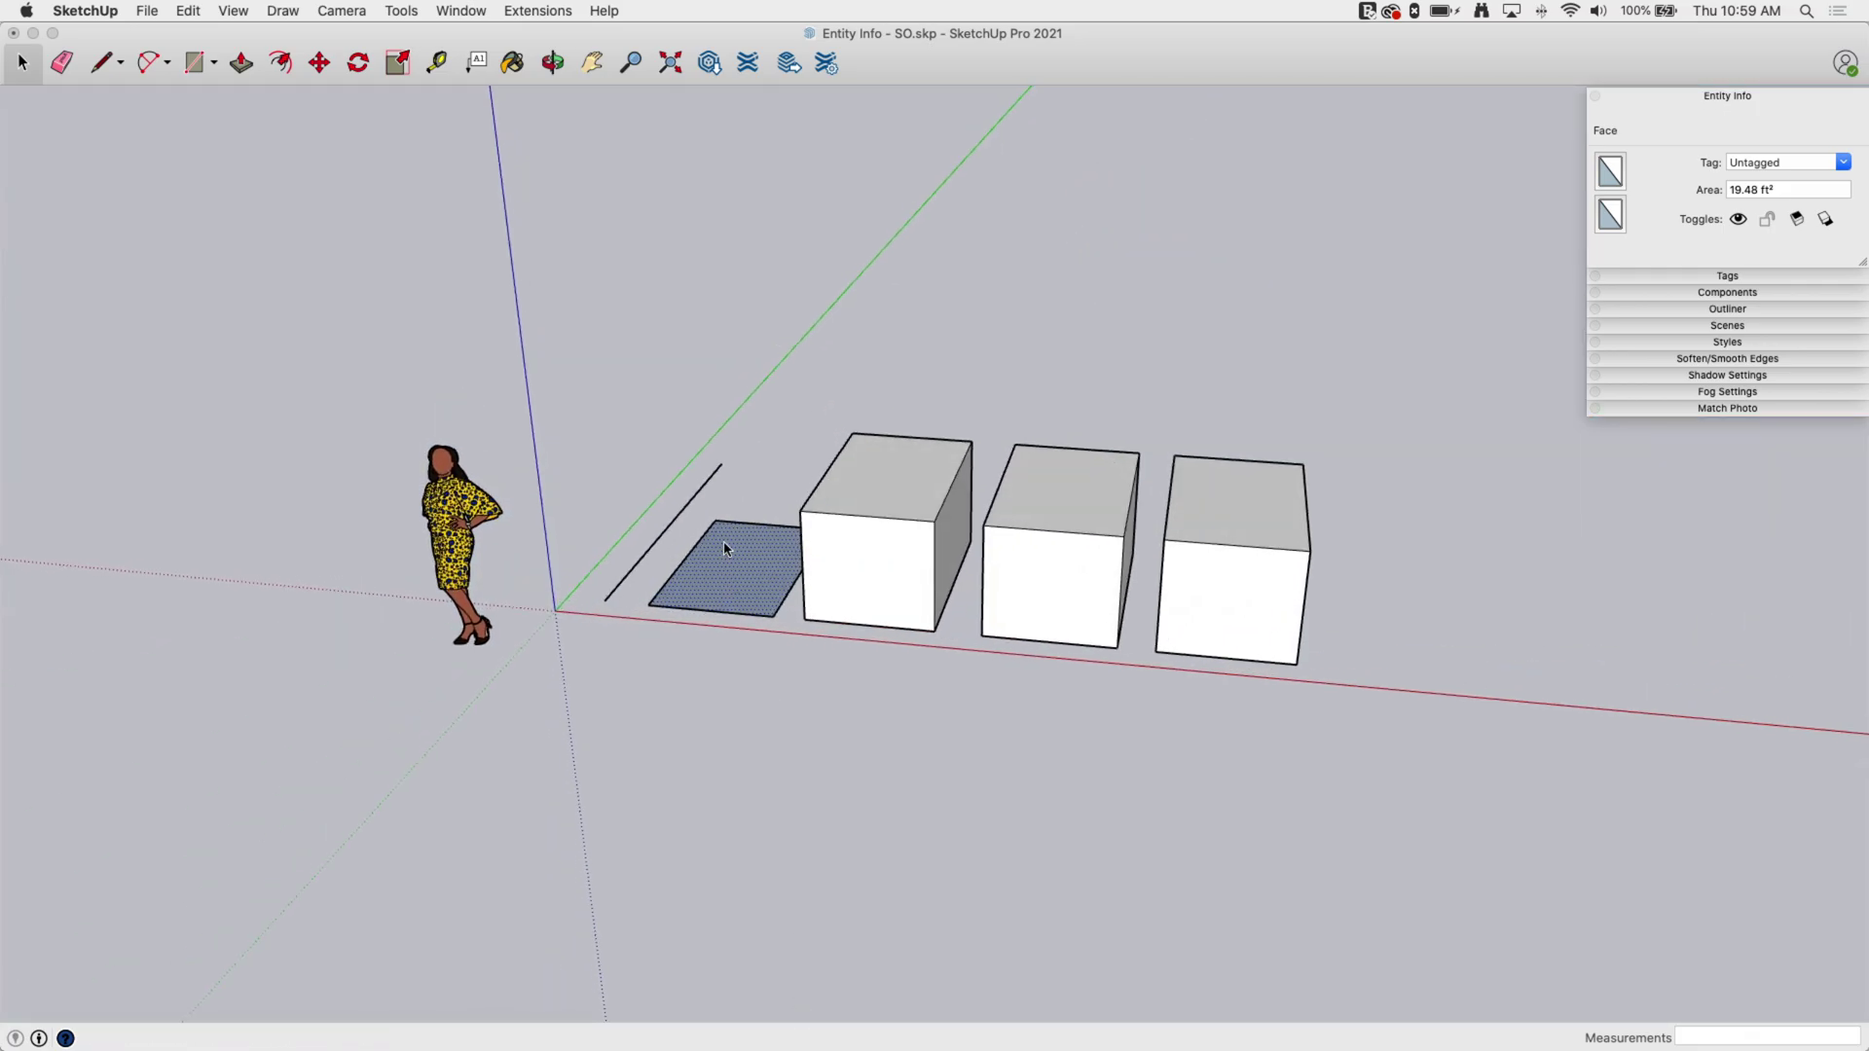
middle_click_drag(726, 545, 726, 689)
scroll(724, 676, "up", 5)
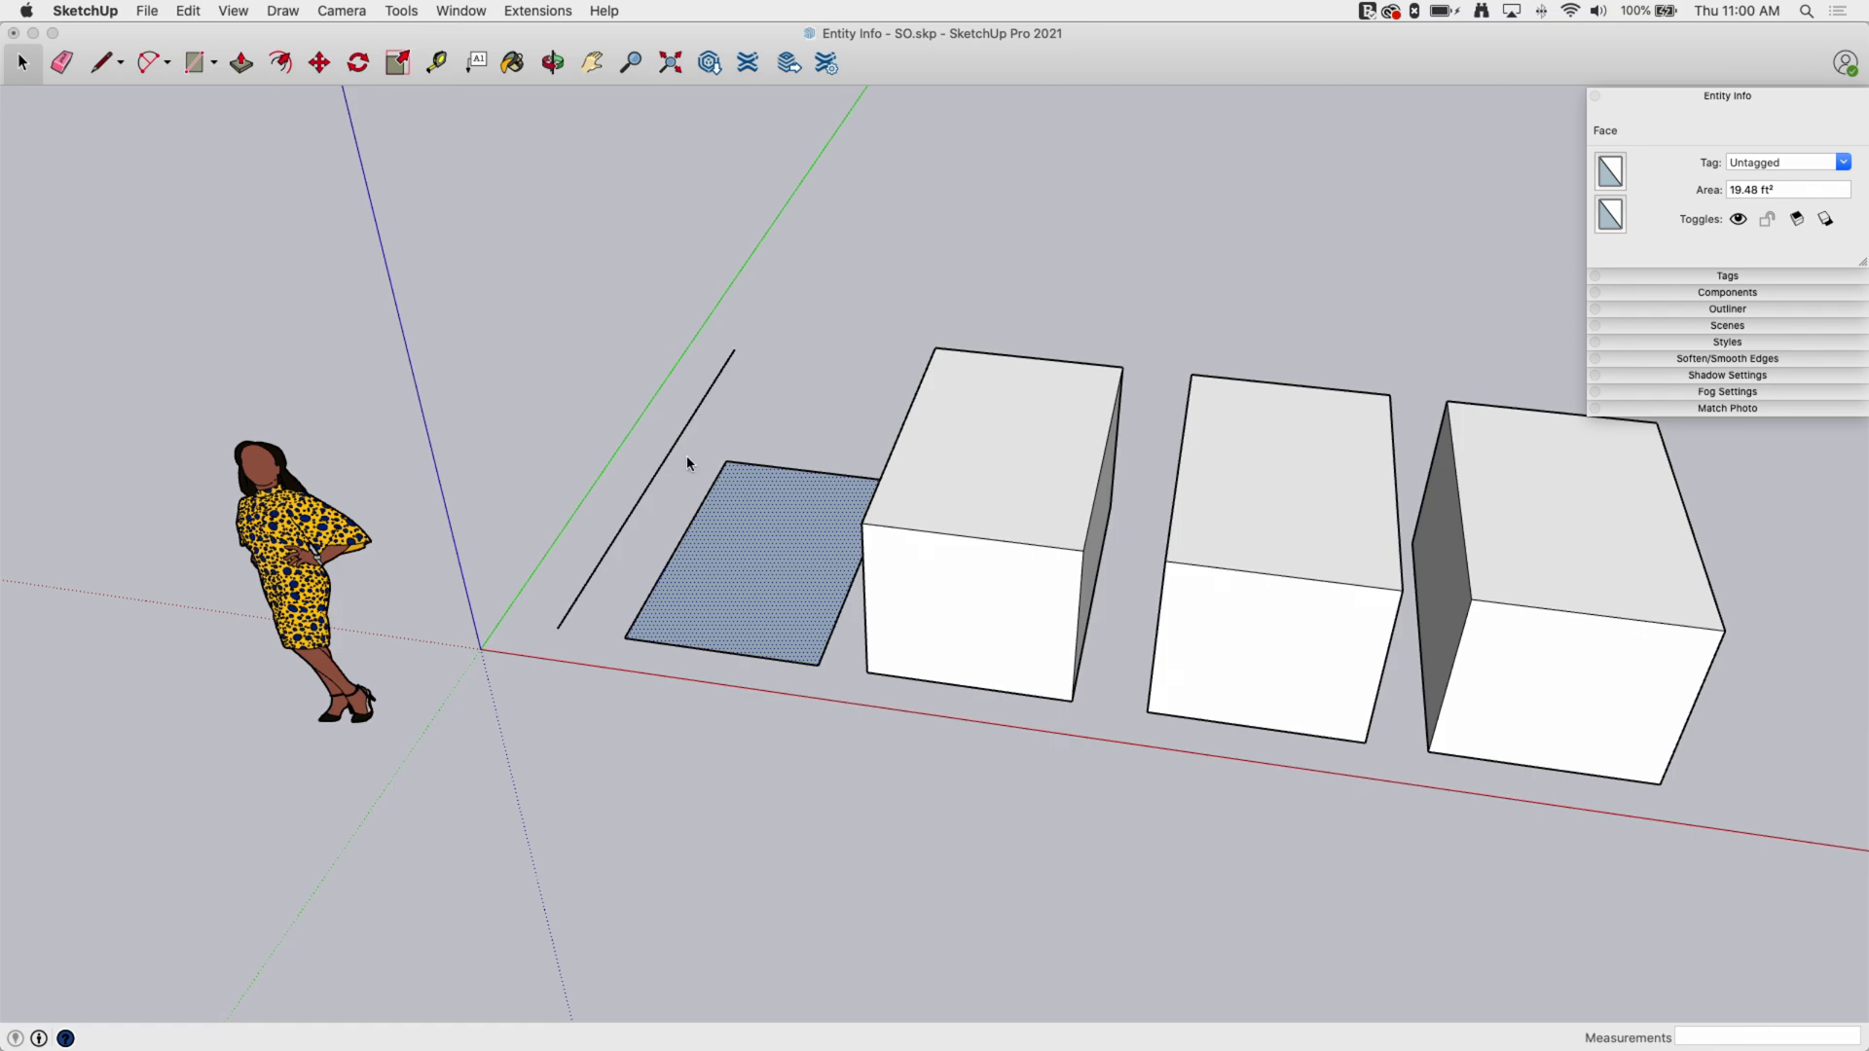
- Select the 10' line to inspect it, then clear the selection
left_click(665, 472)
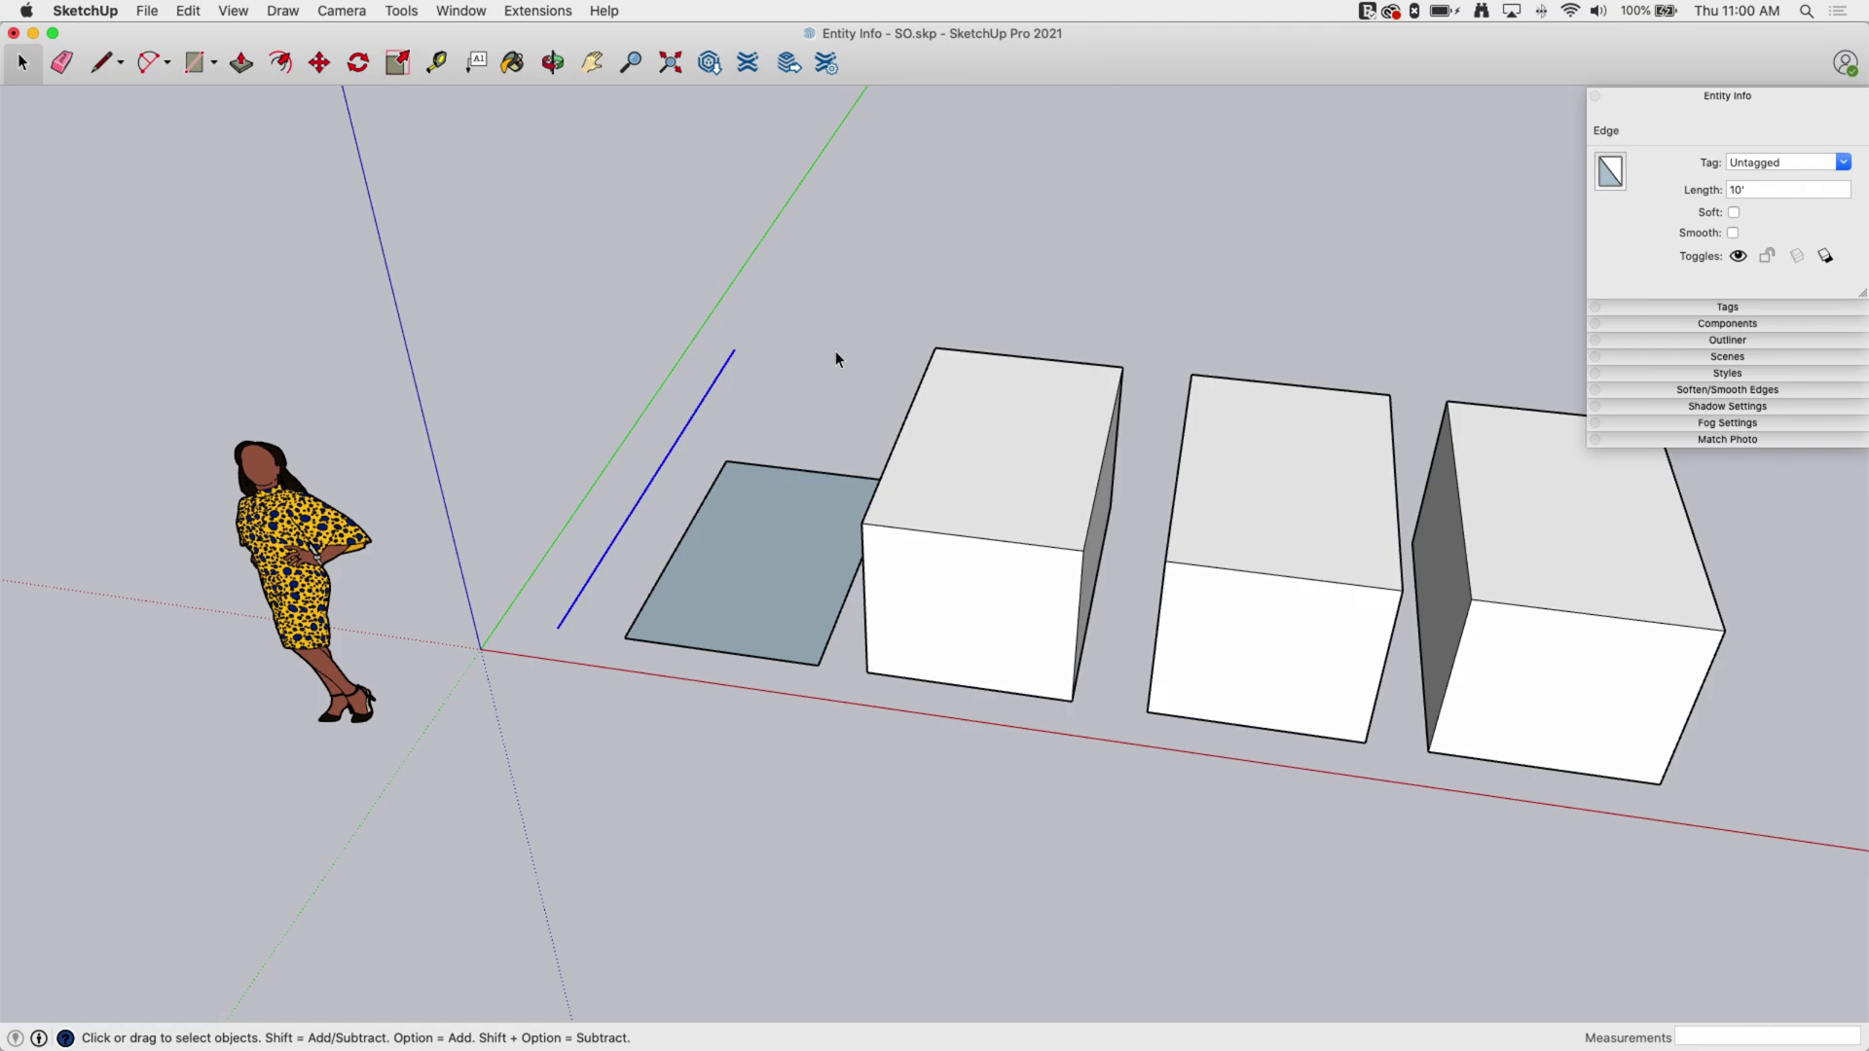
left_click(821, 237)
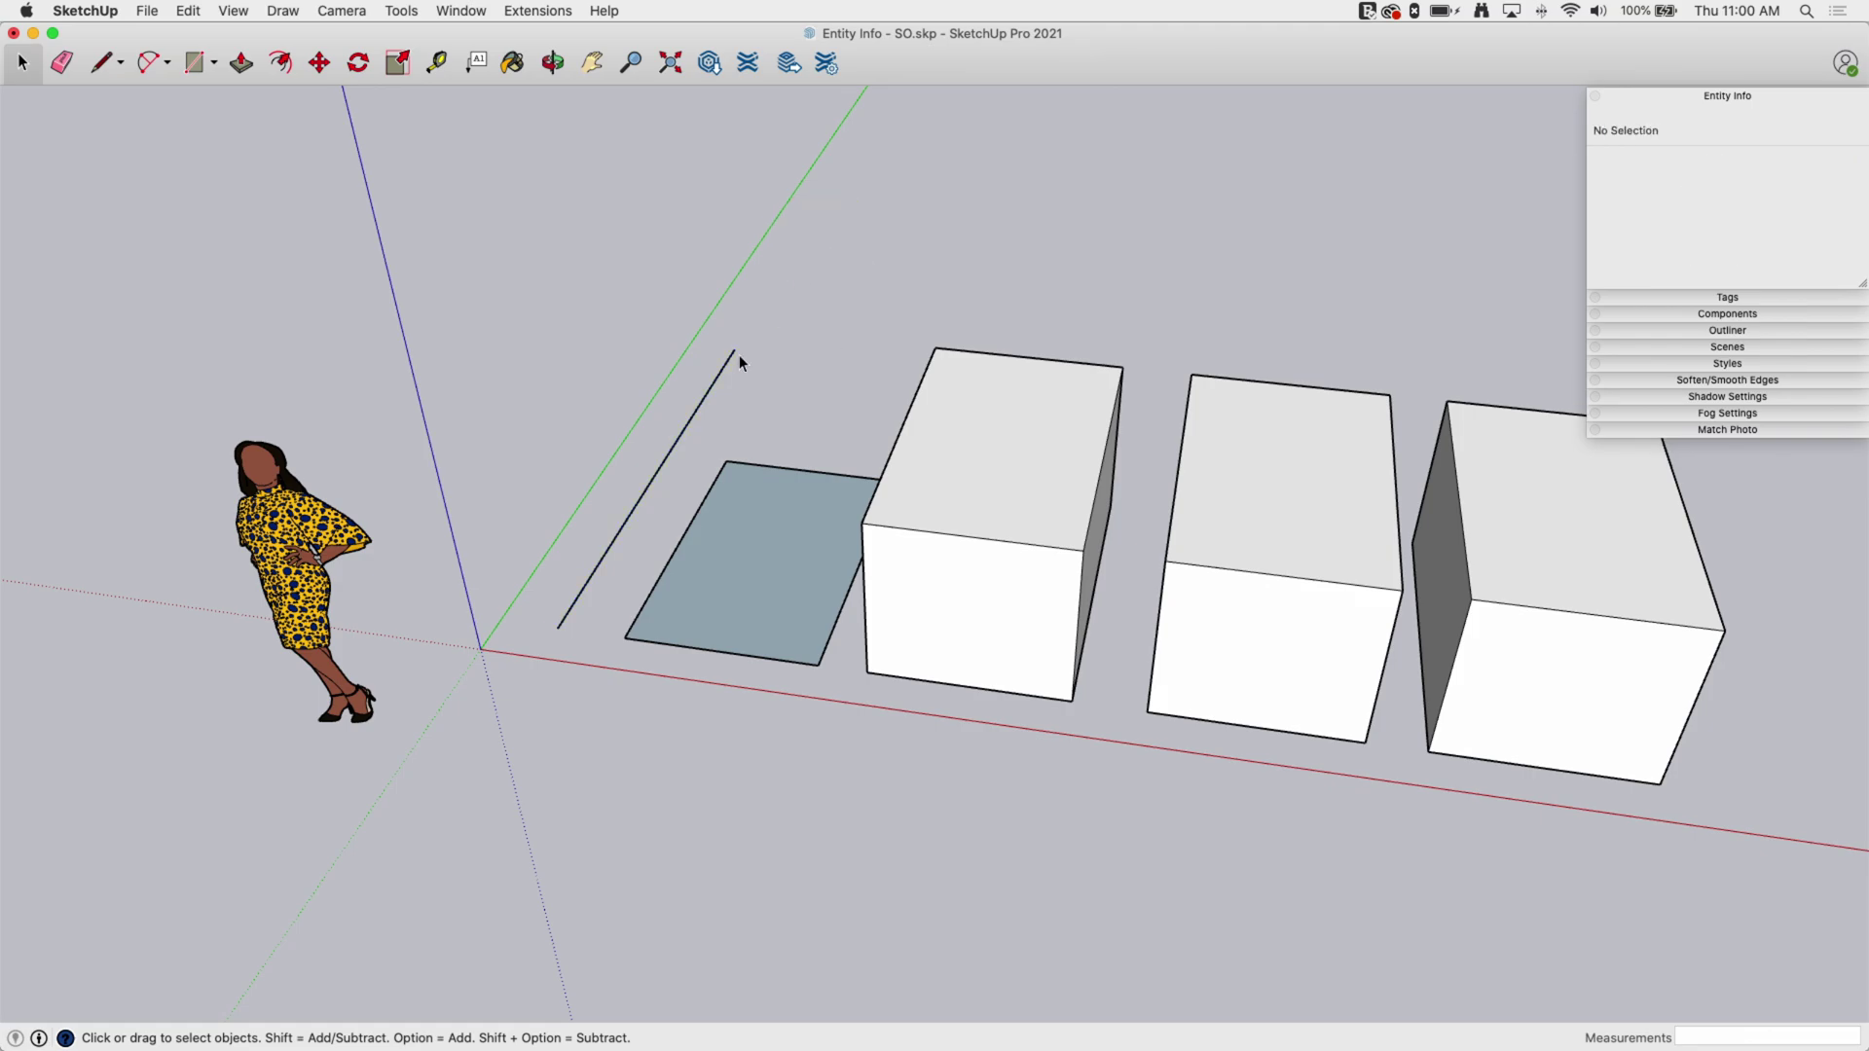
left_click(697, 412)
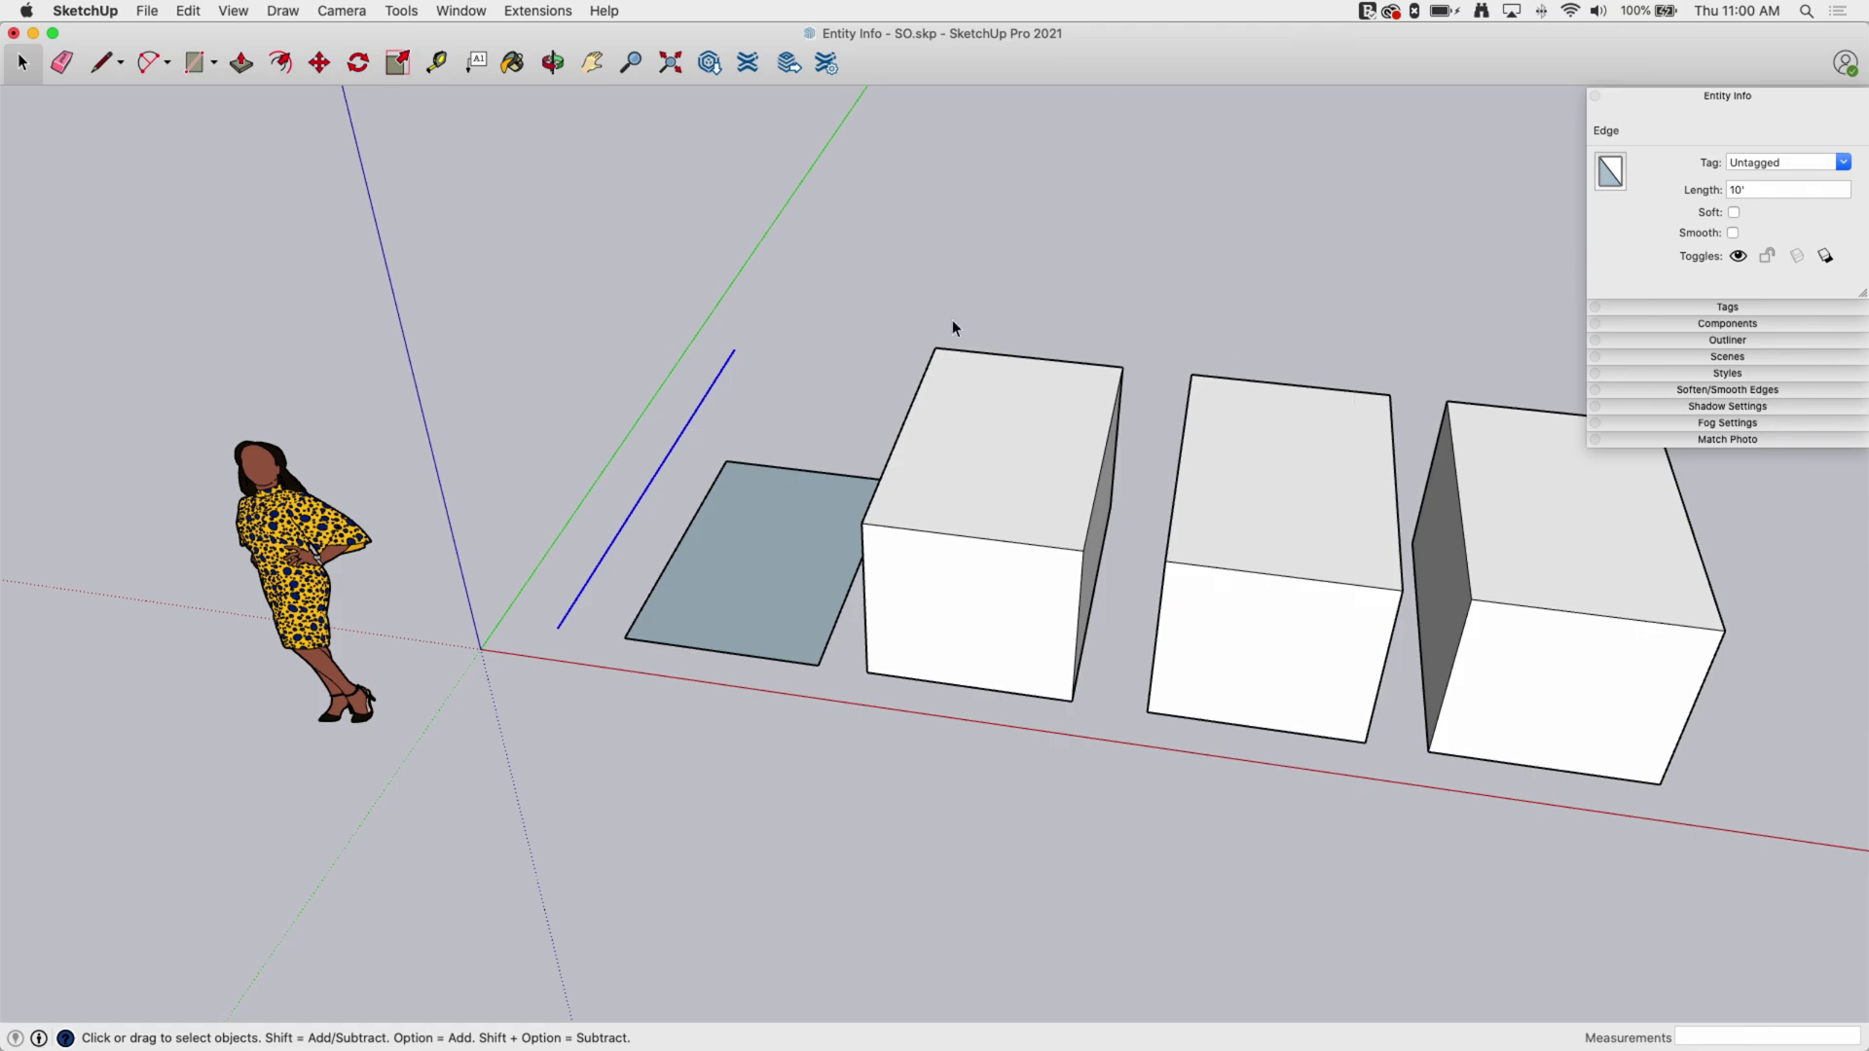
left_click(700, 441)
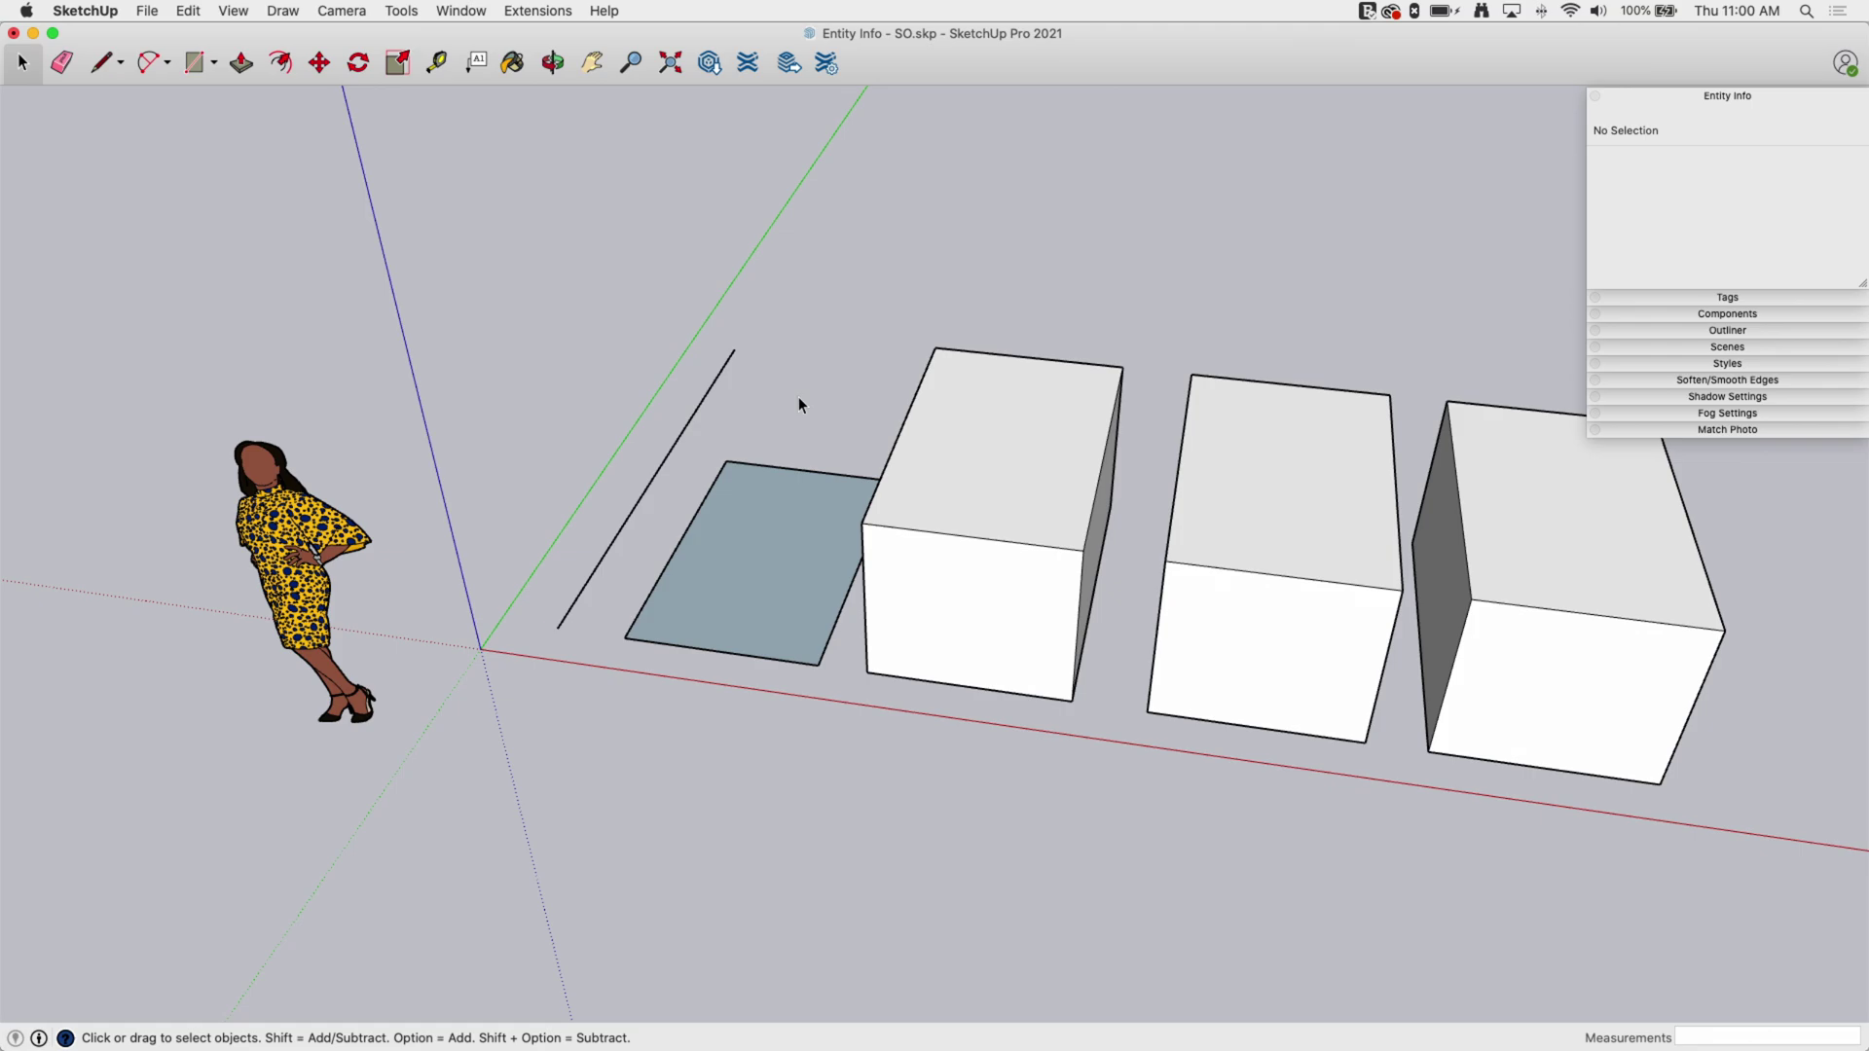
middle_click_drag(828, 288, 777, 400)
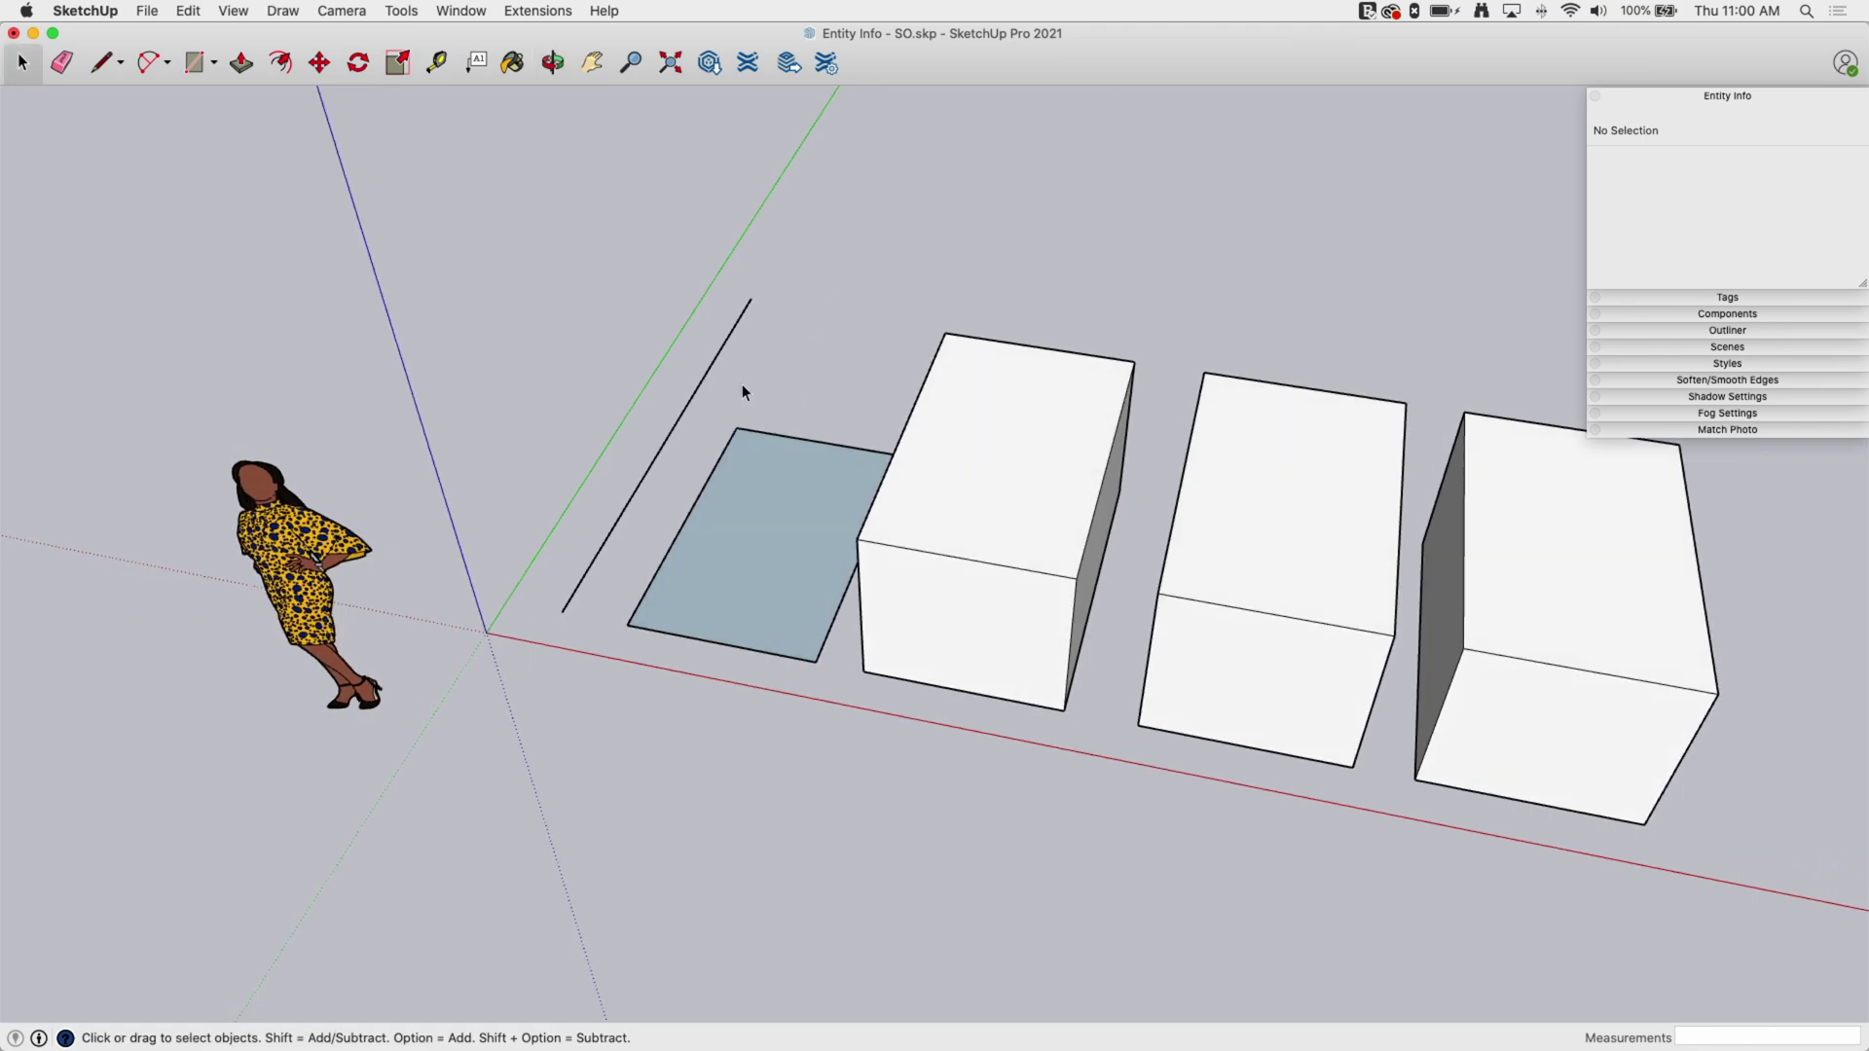
middle_click_drag(809, 393, 1131, 463)
left_click(1019, 488)
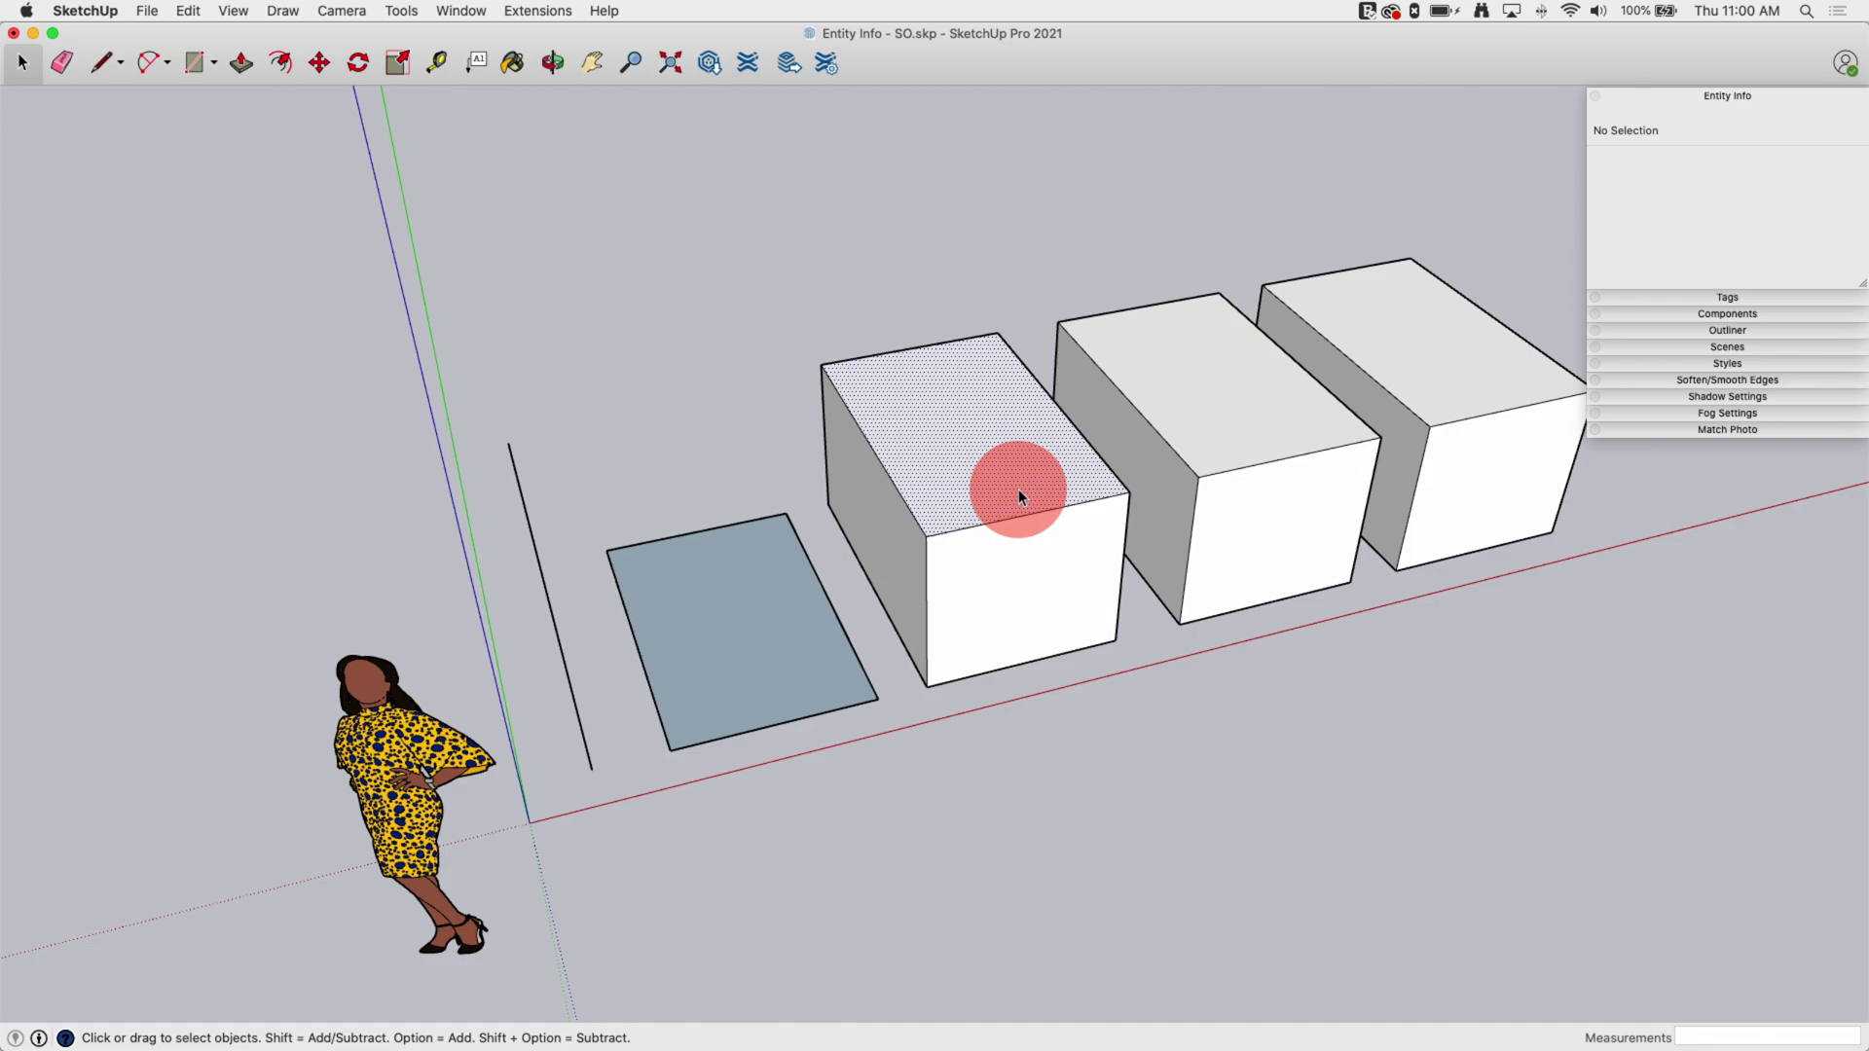
left_click(864, 500)
left_click(1021, 590)
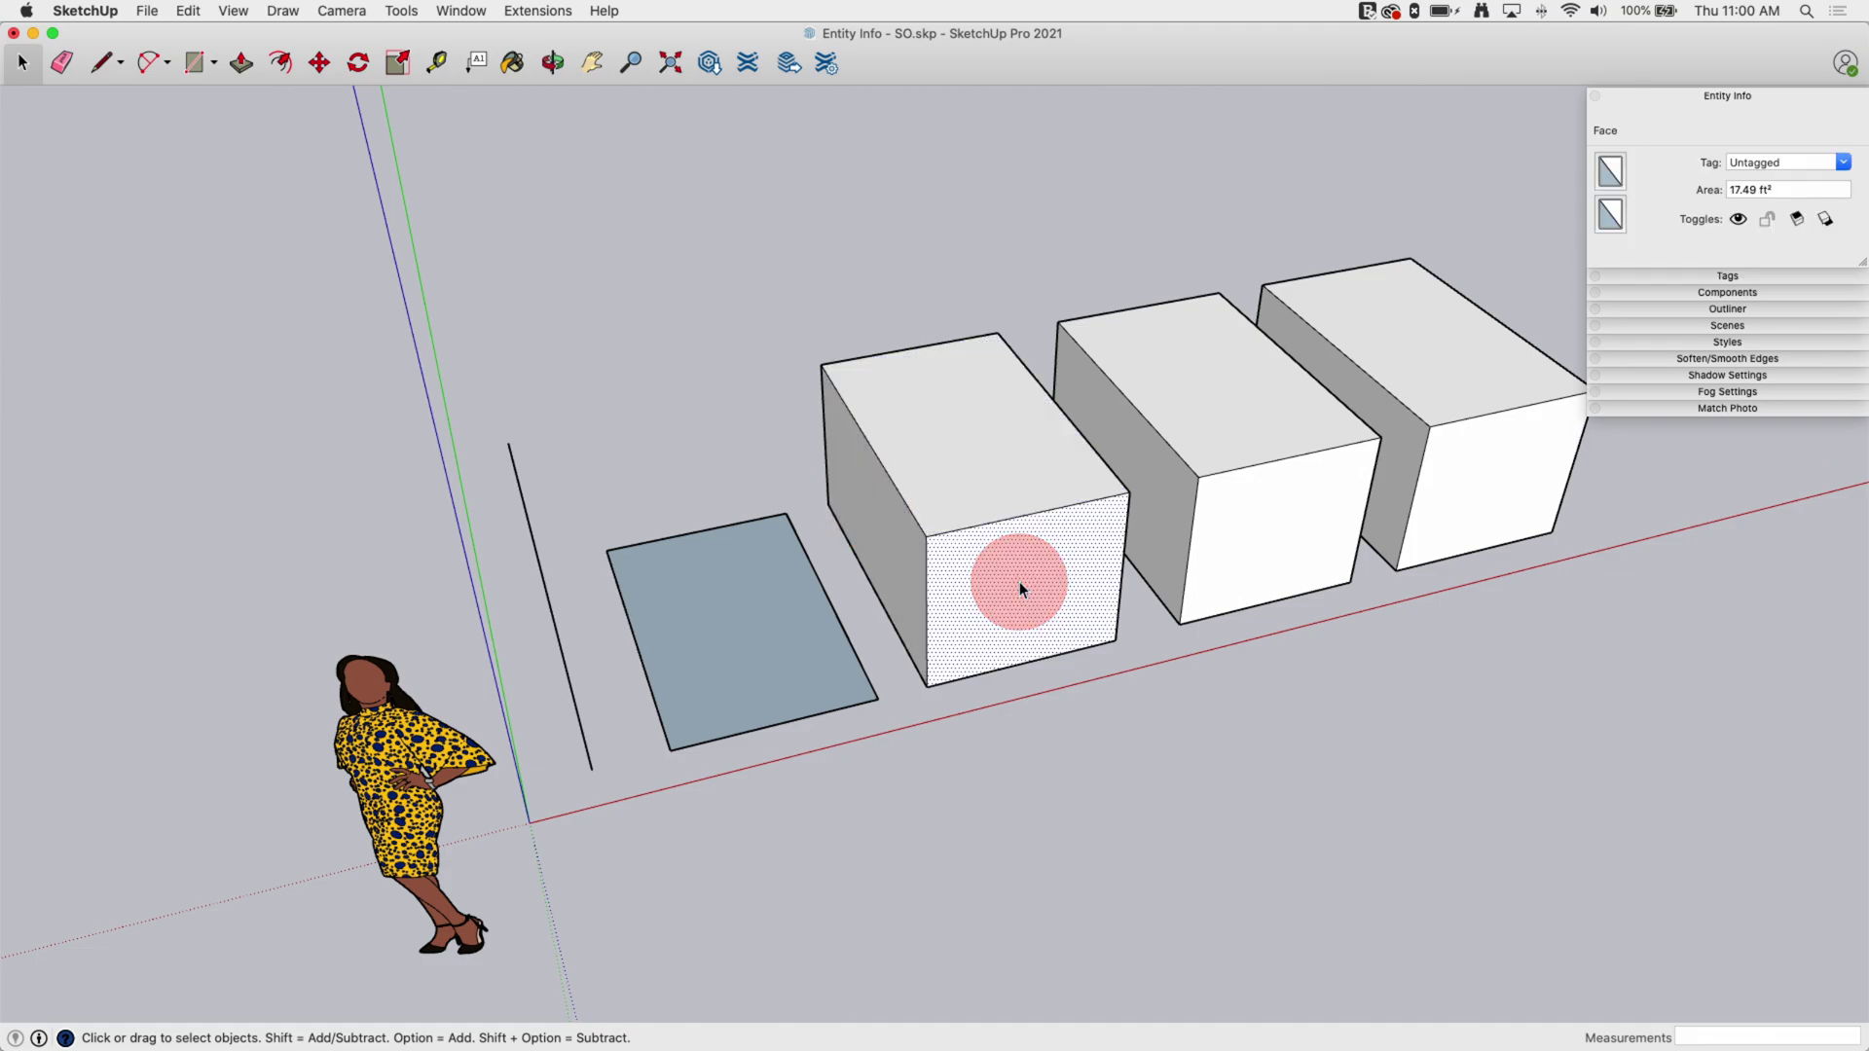
left_click(964, 440, "shift")
left_click(882, 511, "shift")
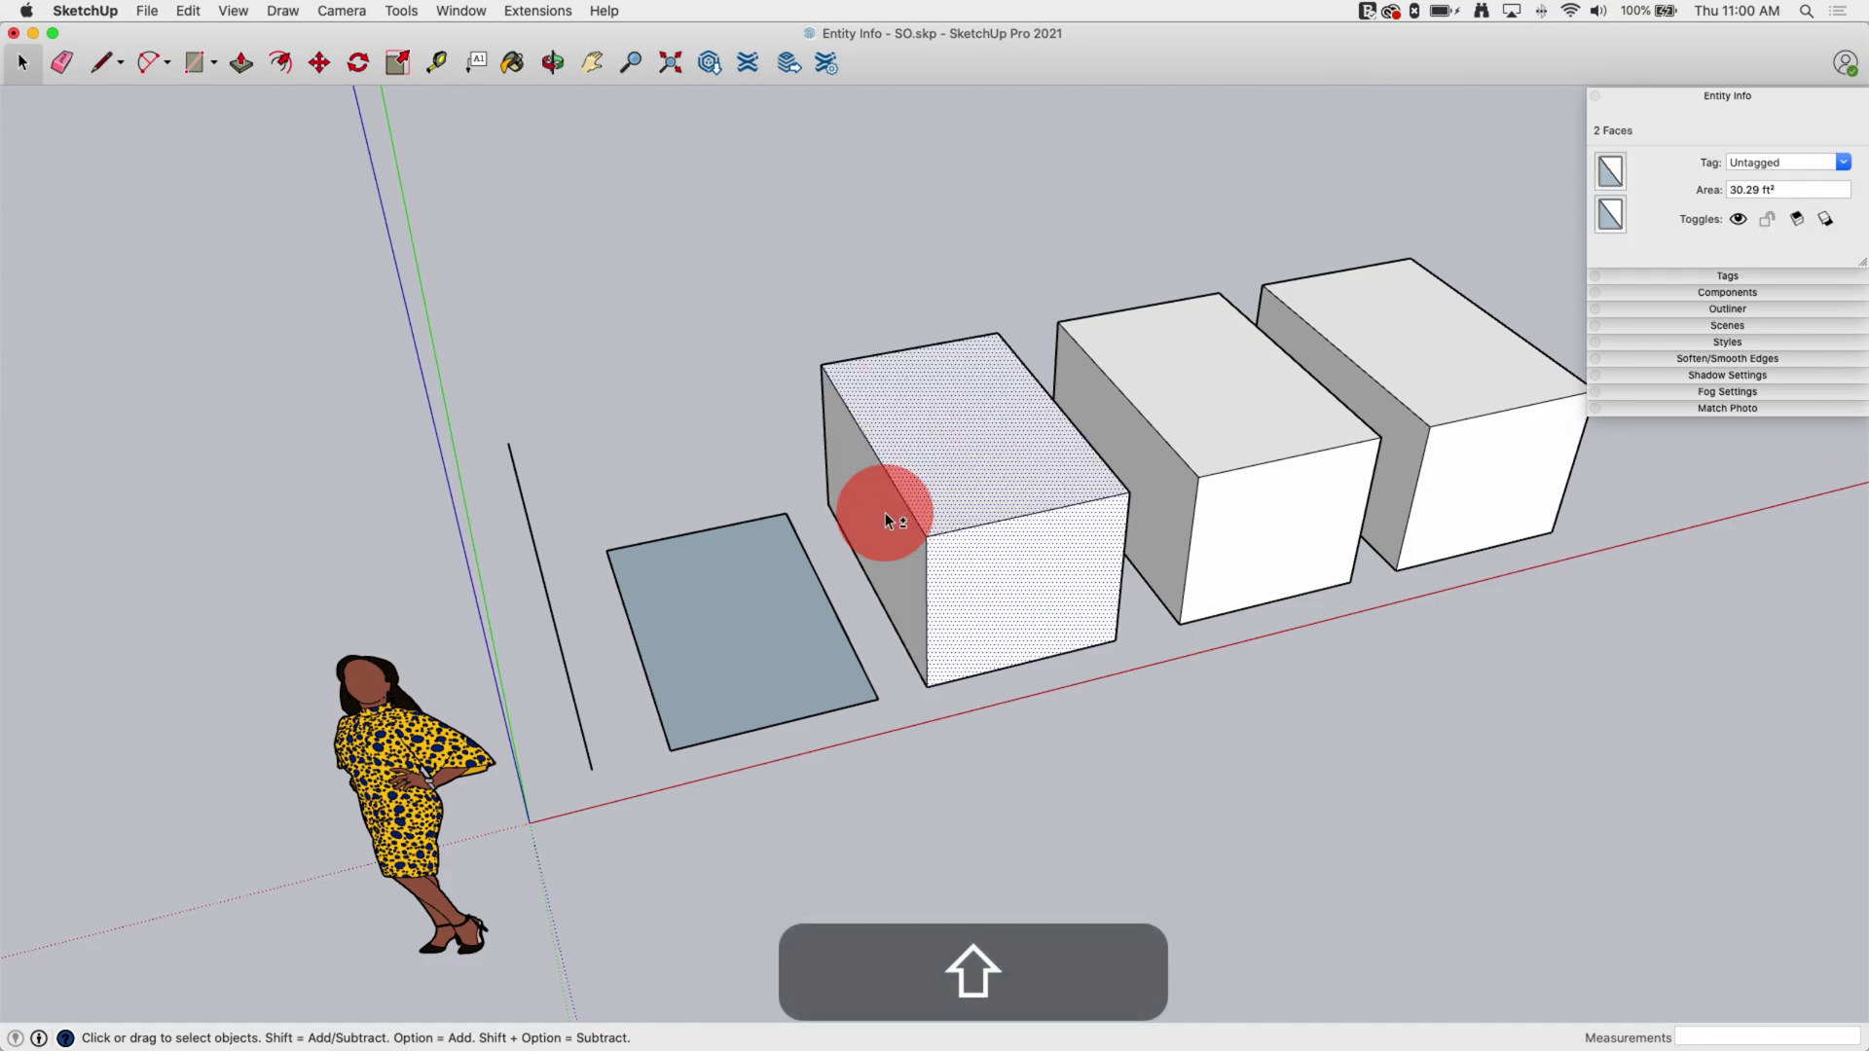
left_click(764, 629, "shift")
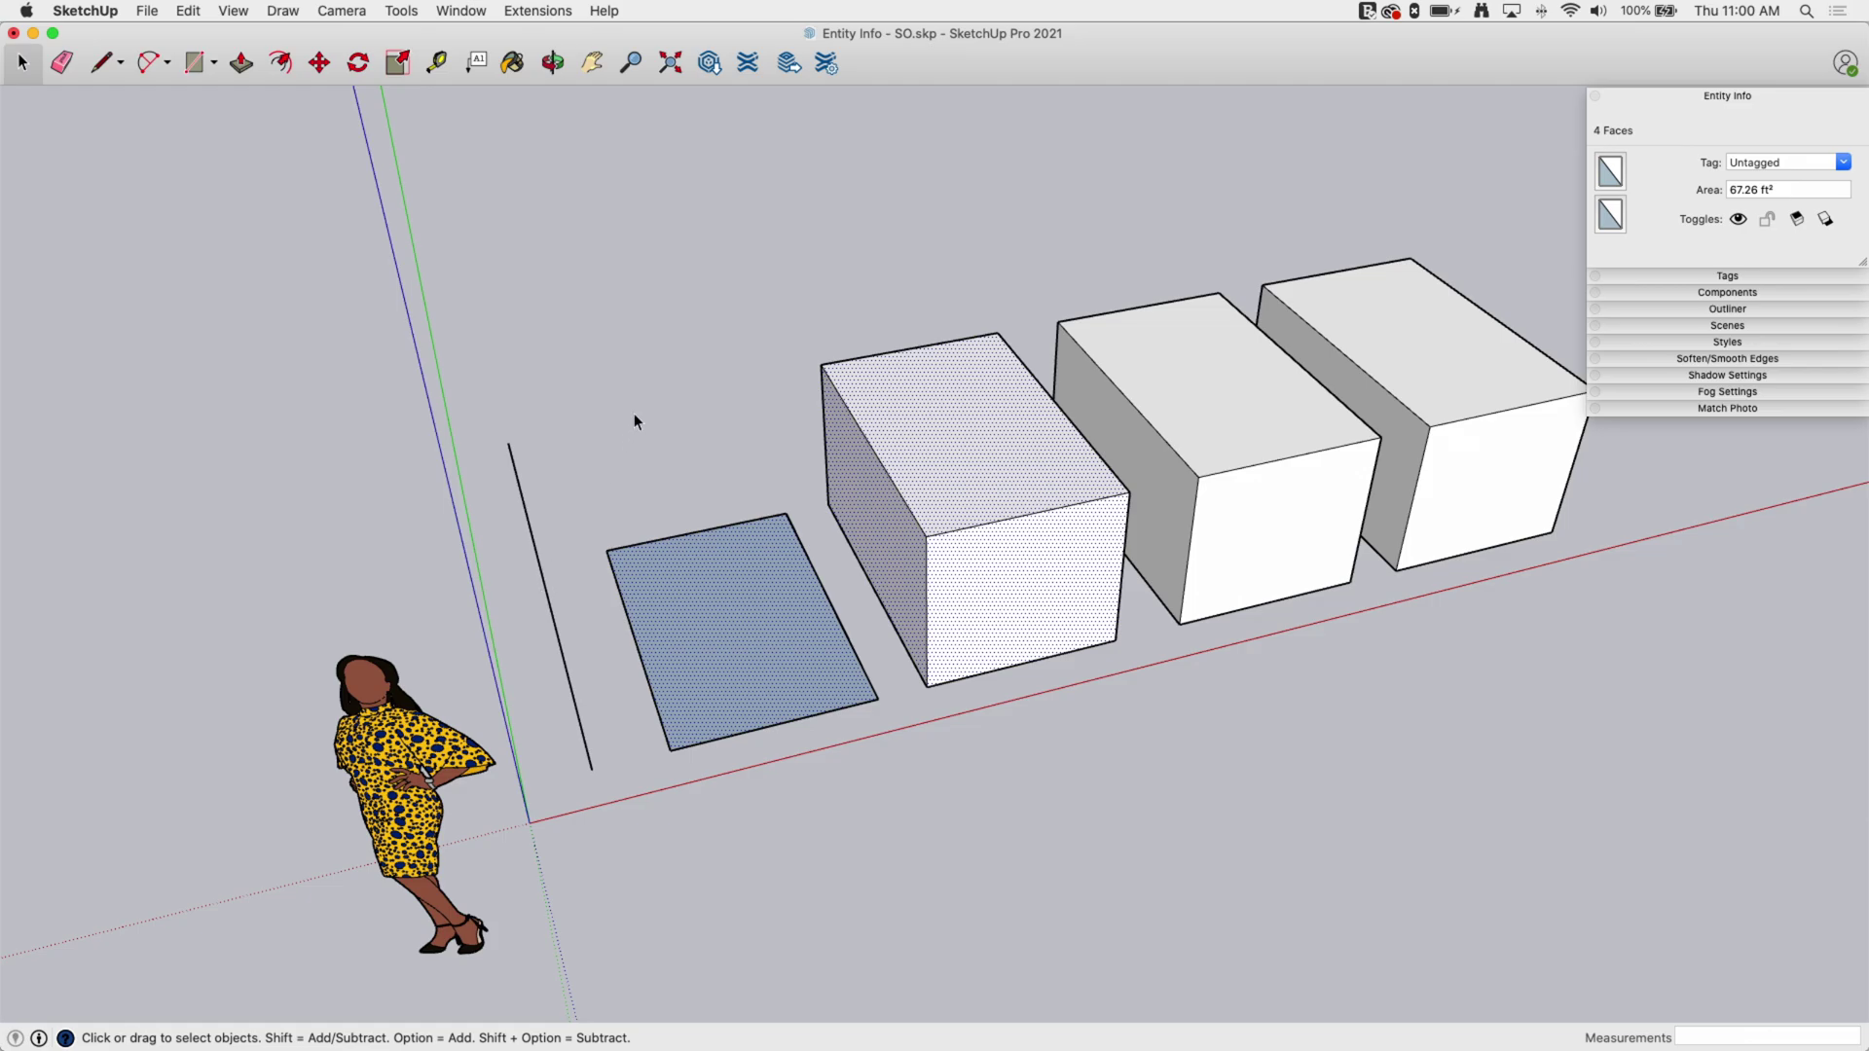
middle_click_drag(693, 358, 584, 312)
double_click(978, 453)
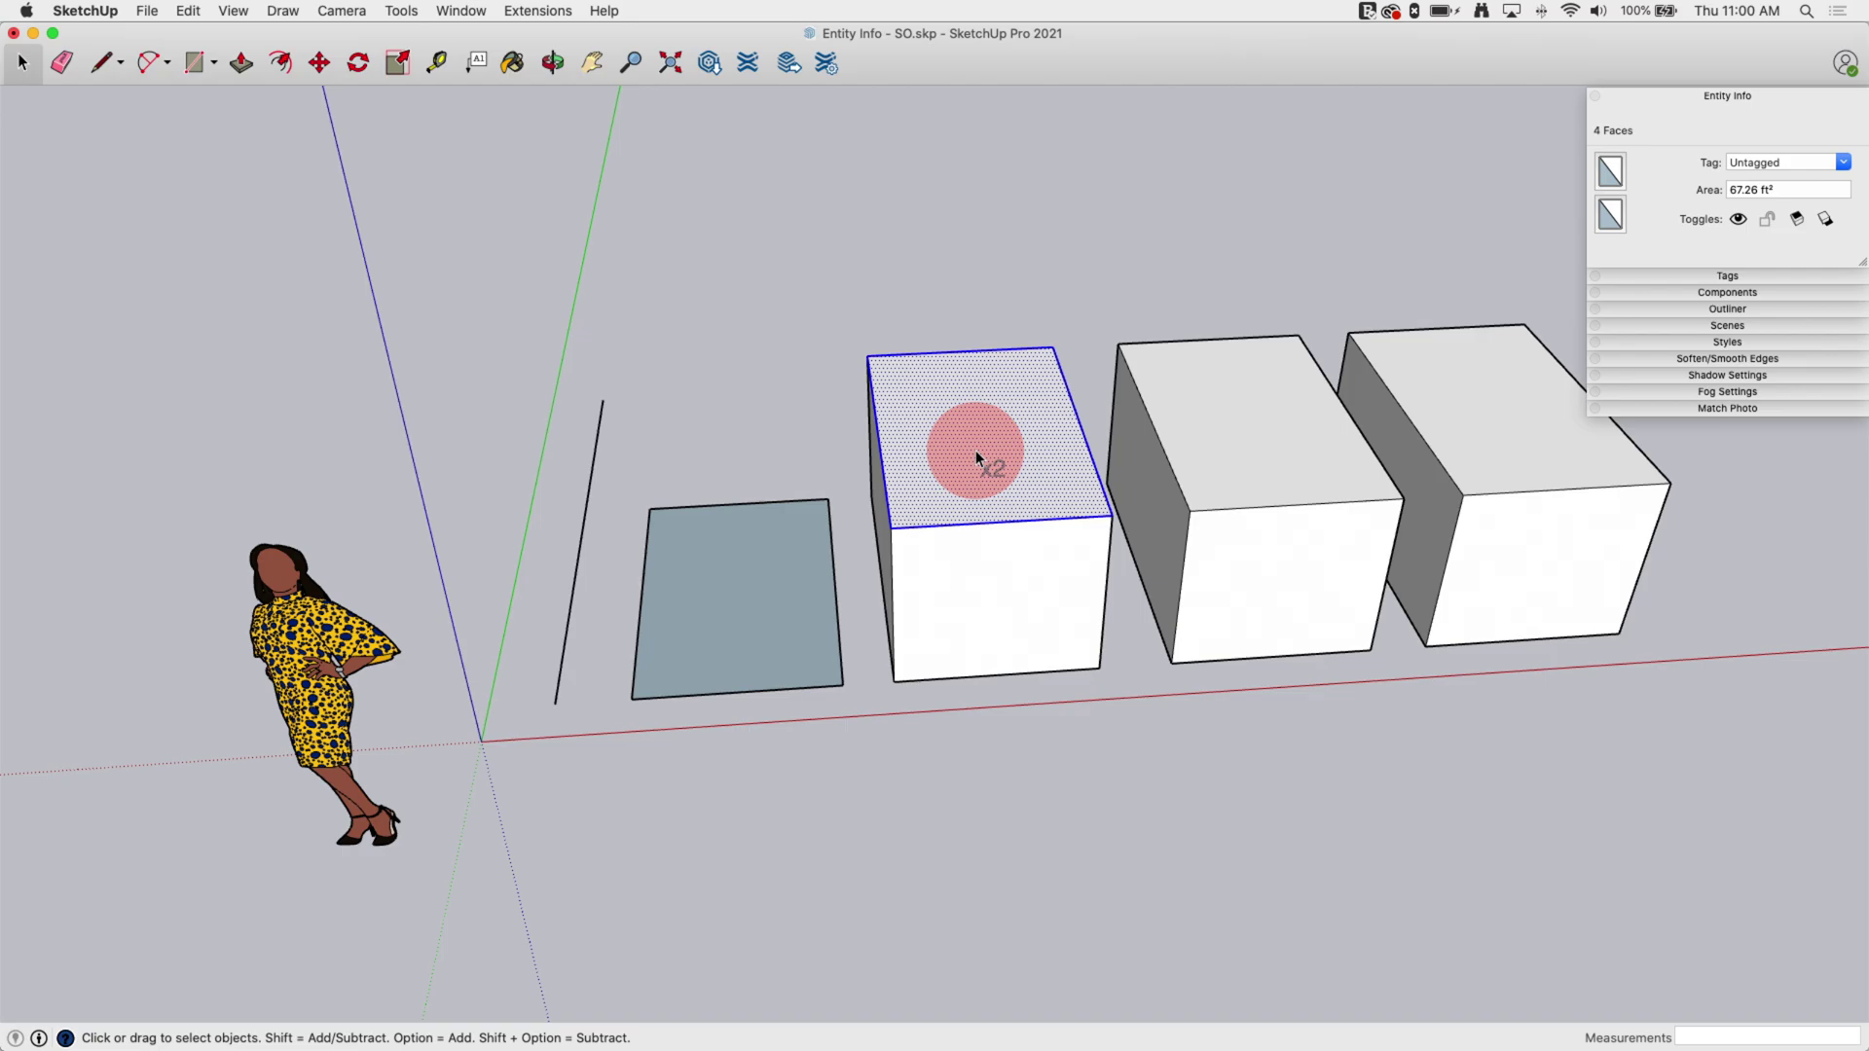
left_click(976, 450)
middle_click_drag(989, 492, 960, 522)
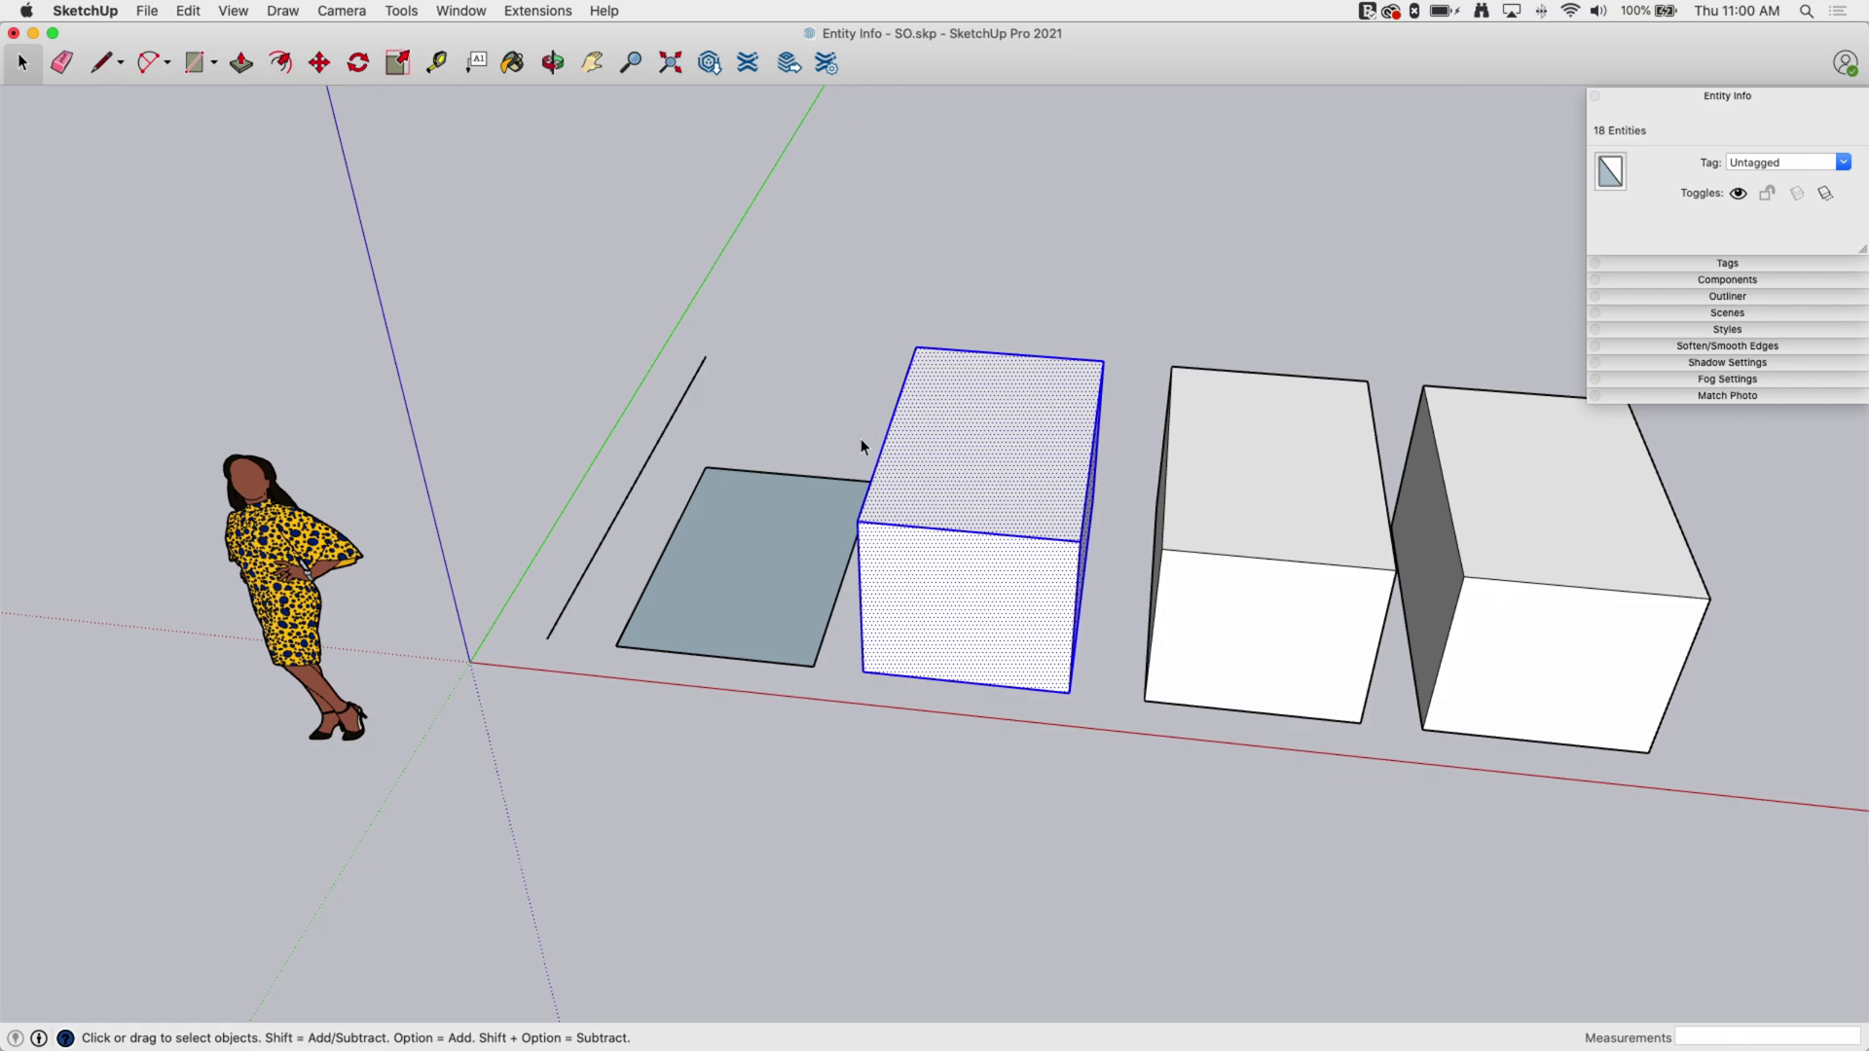
middle_click_drag(797, 407, 967, 542)
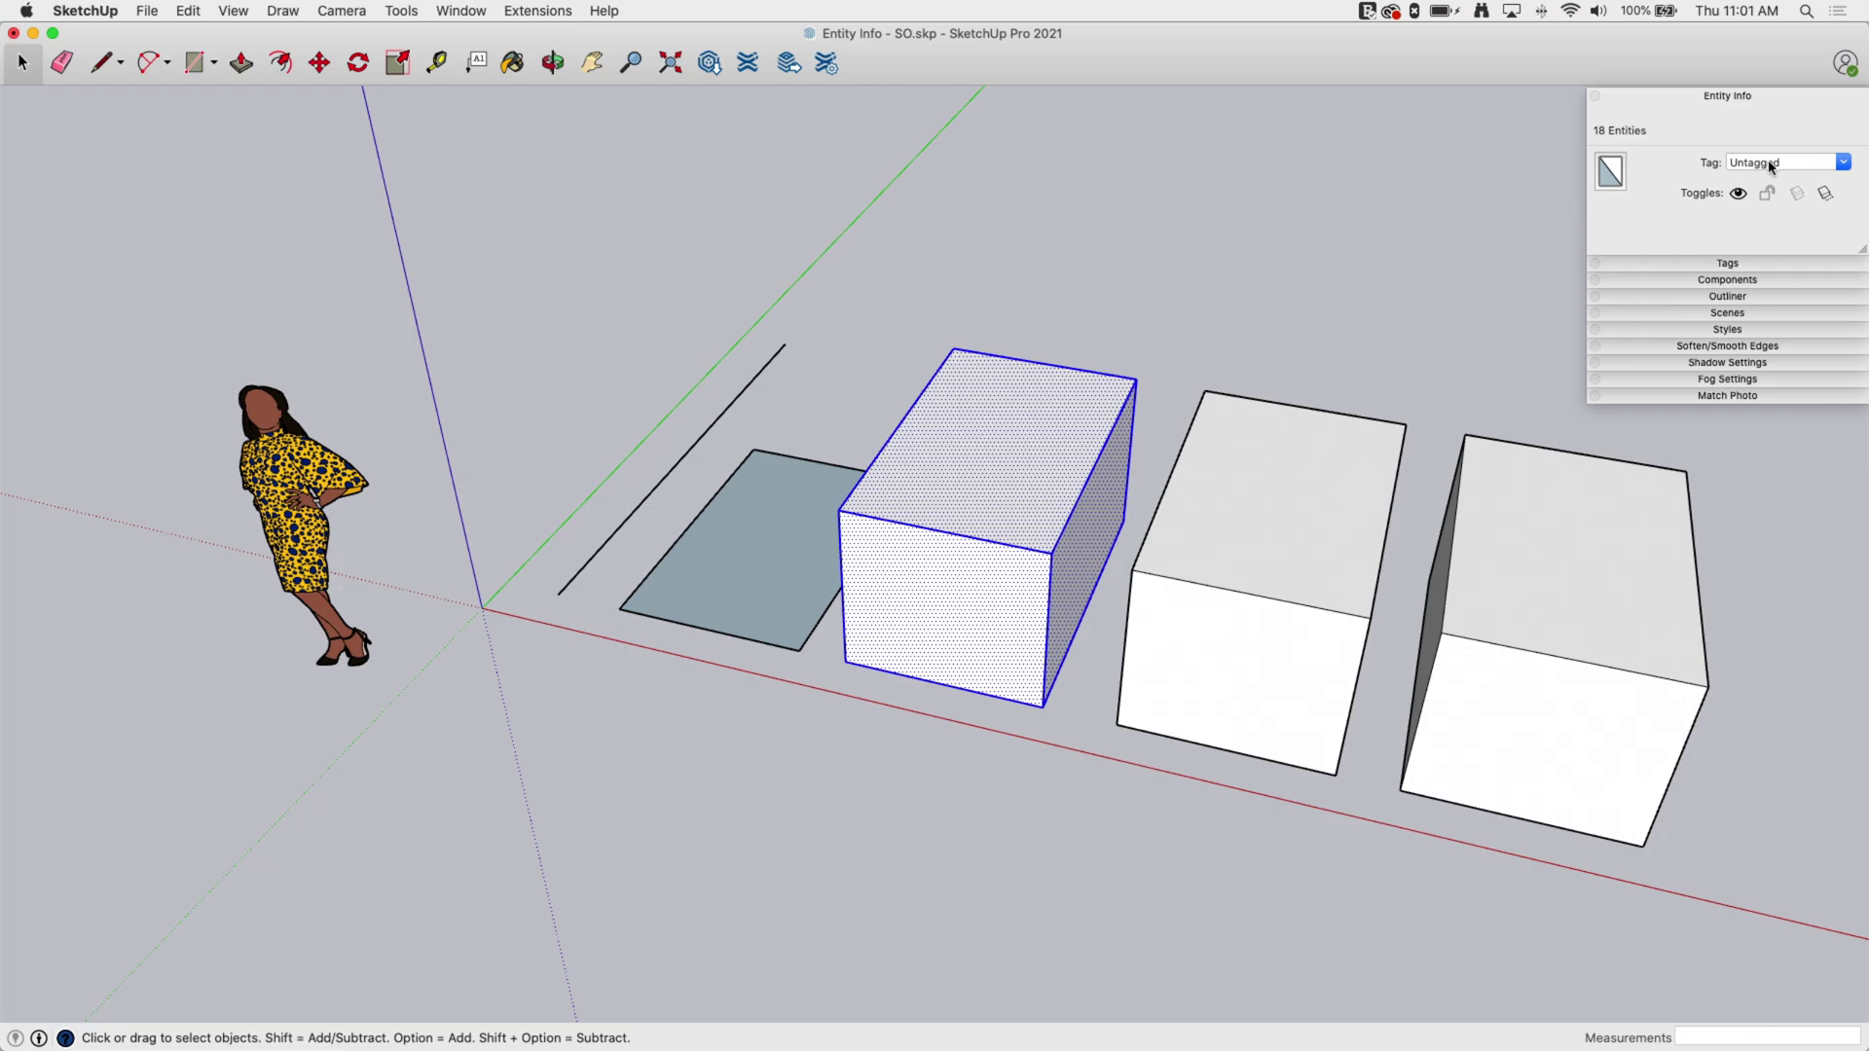
left_click(1740, 194)
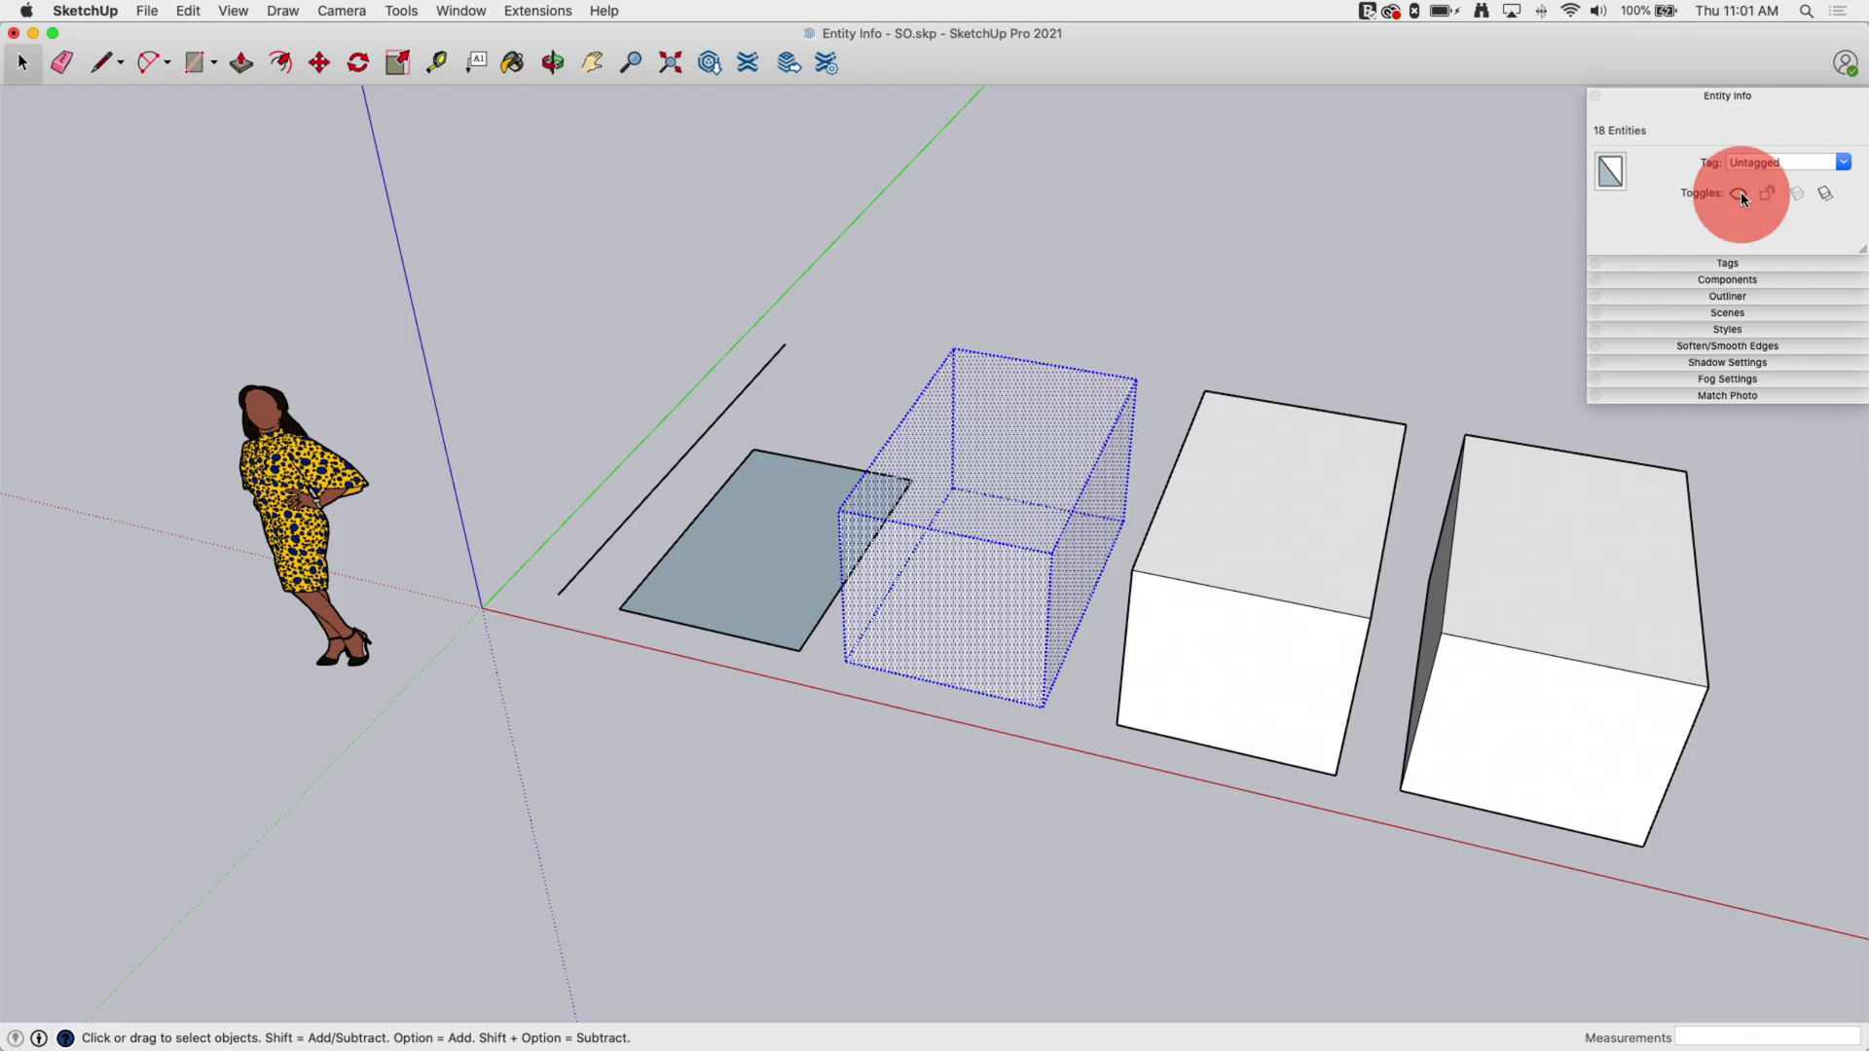
left_click(1739, 193)
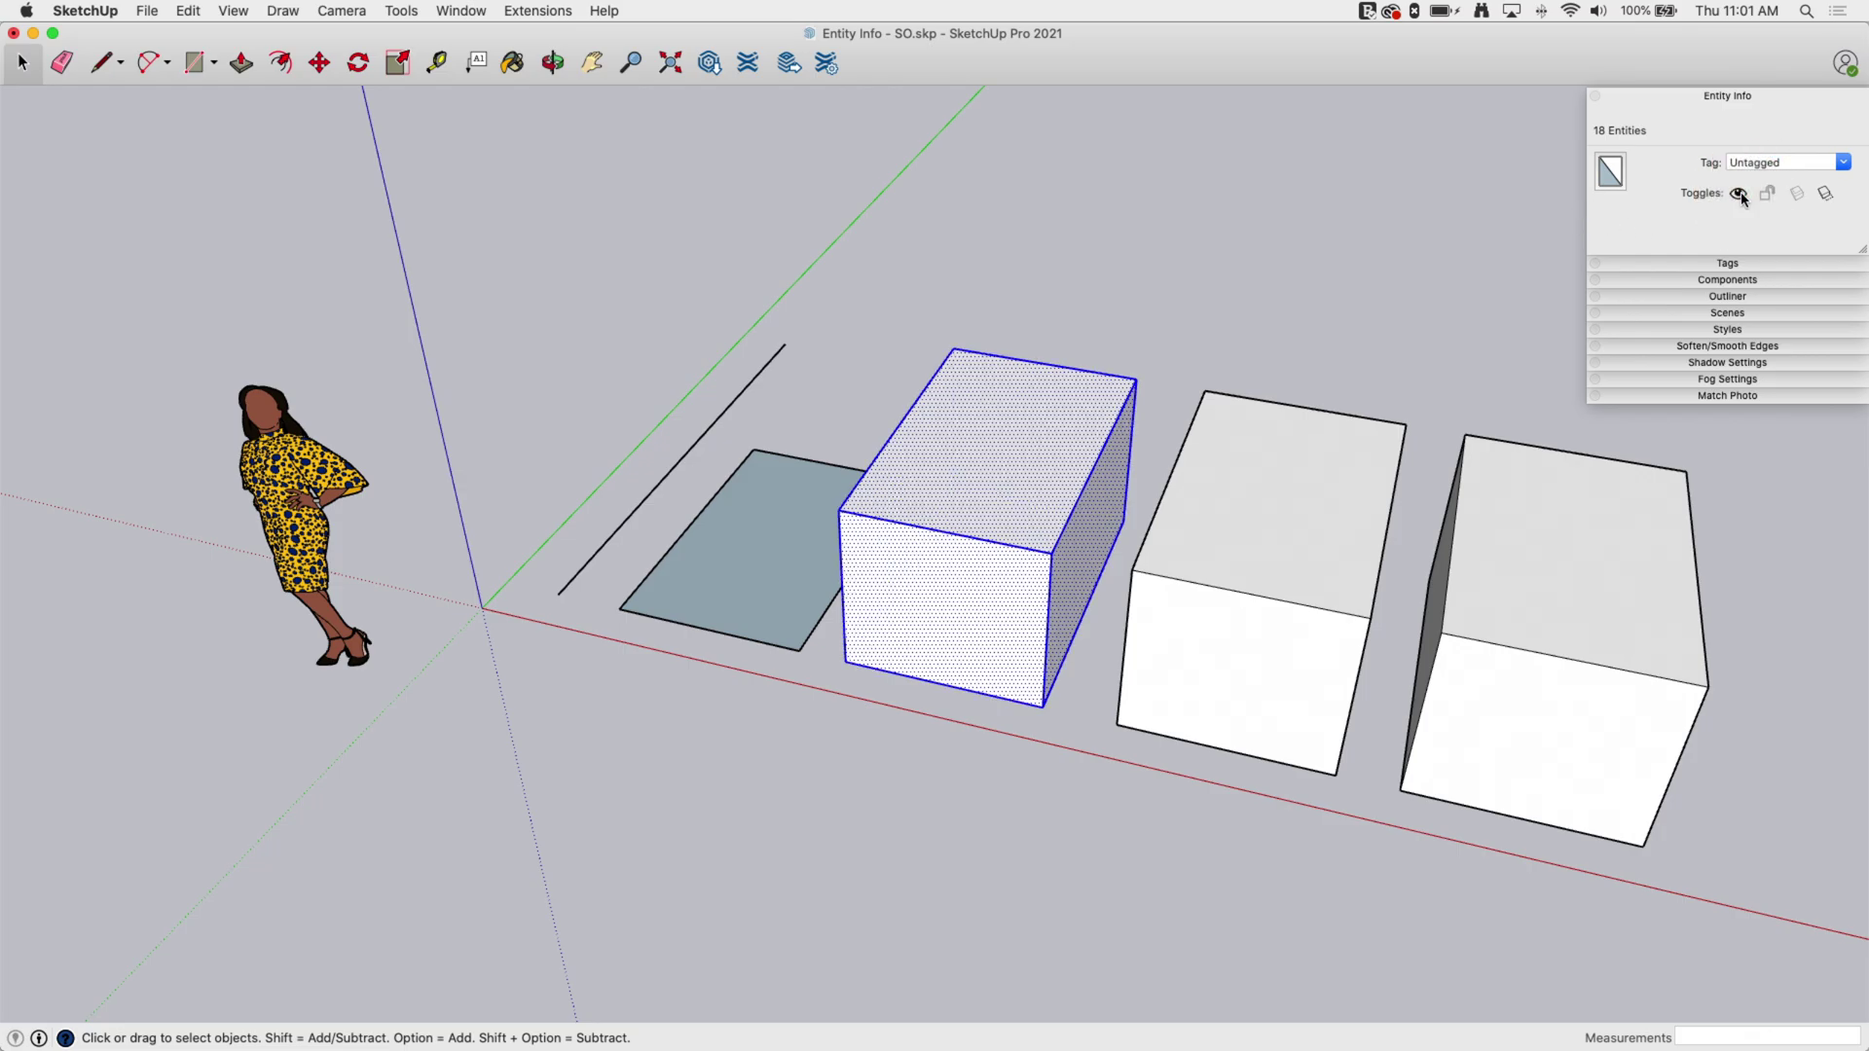
left_click(1258, 309)
left_click(1252, 569)
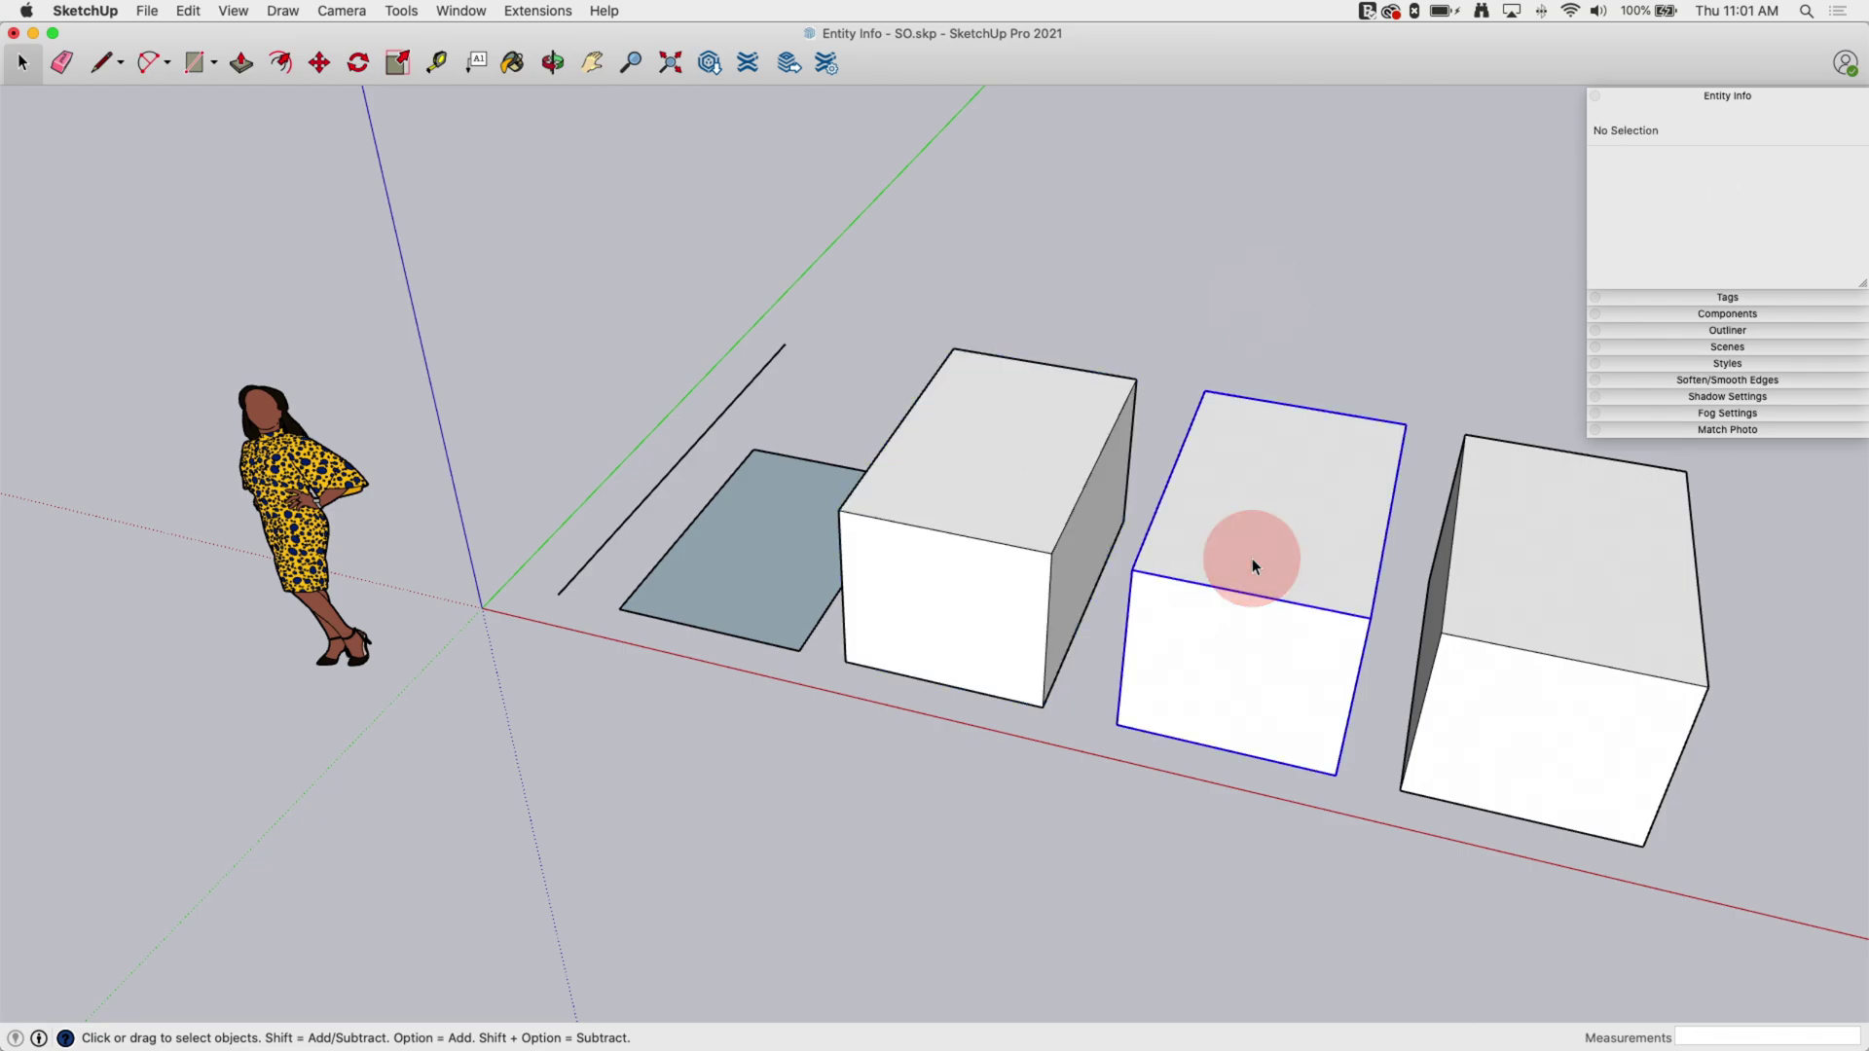
middle_click_drag(568, 476, 1261, 459)
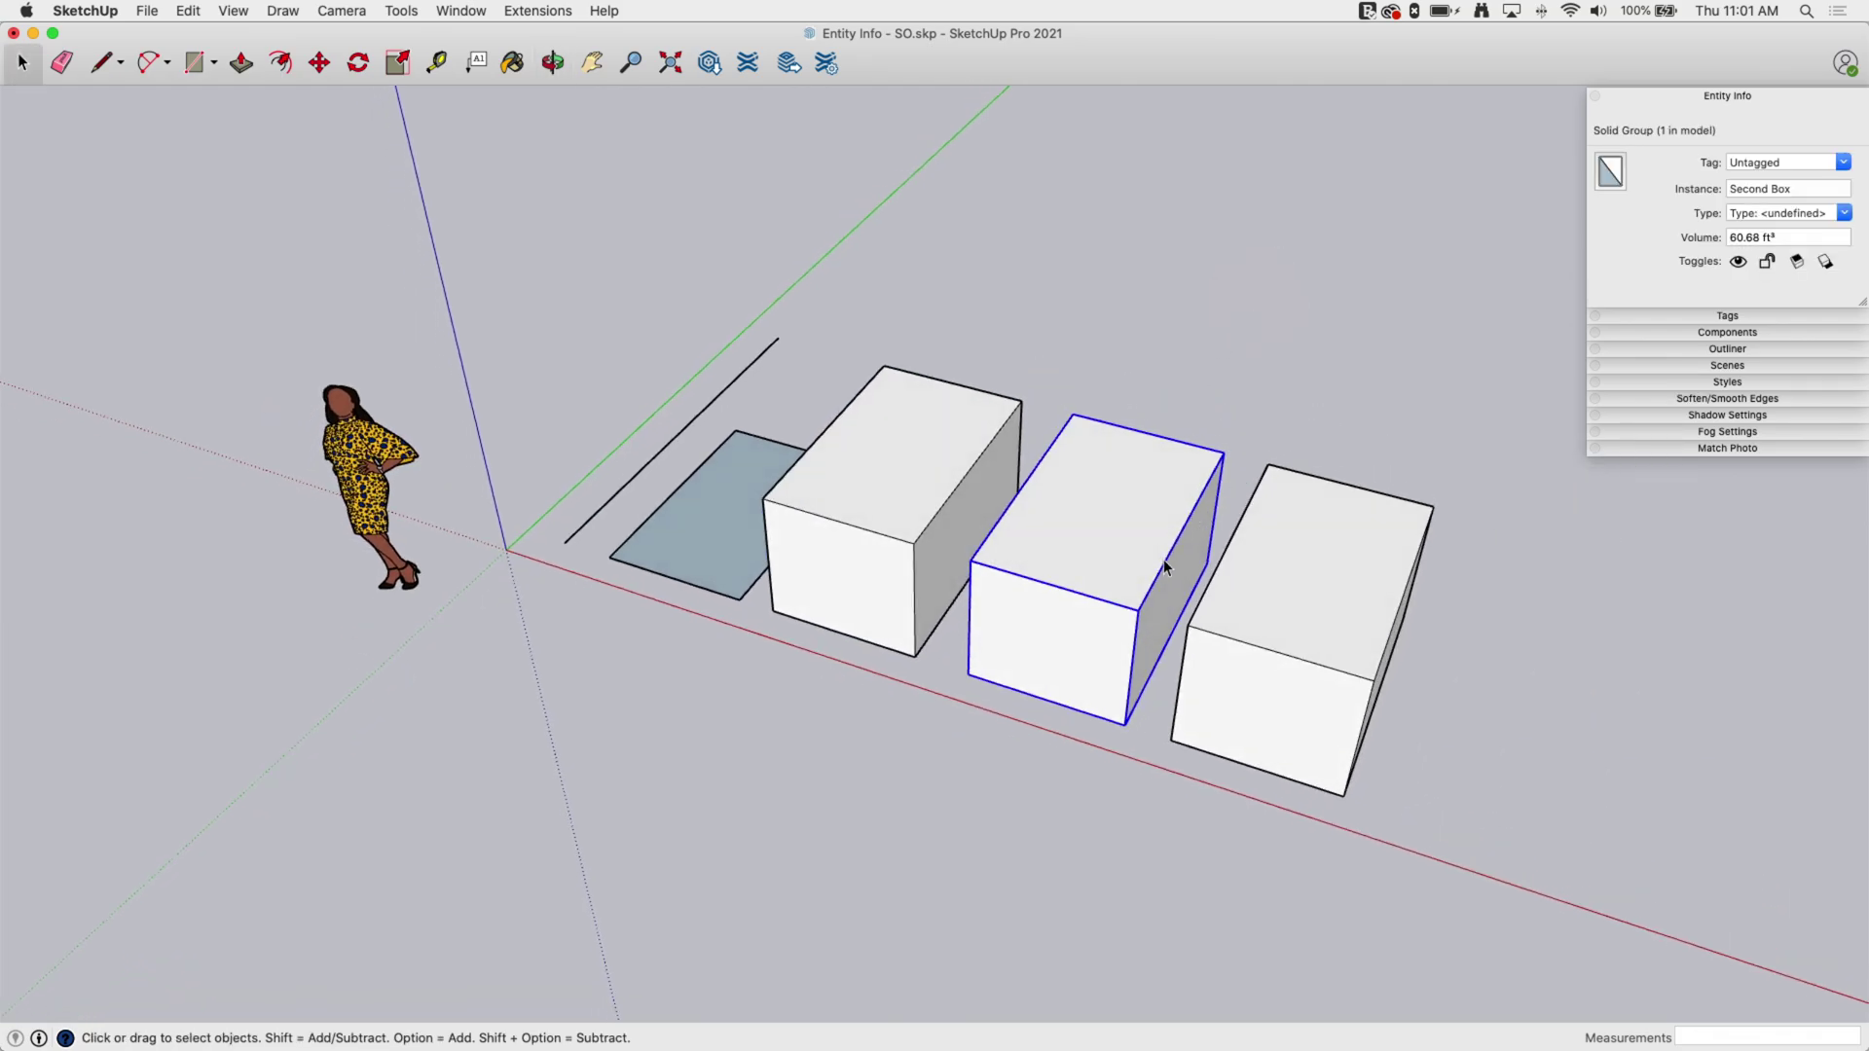
scroll(1230, 385, "up", 2)
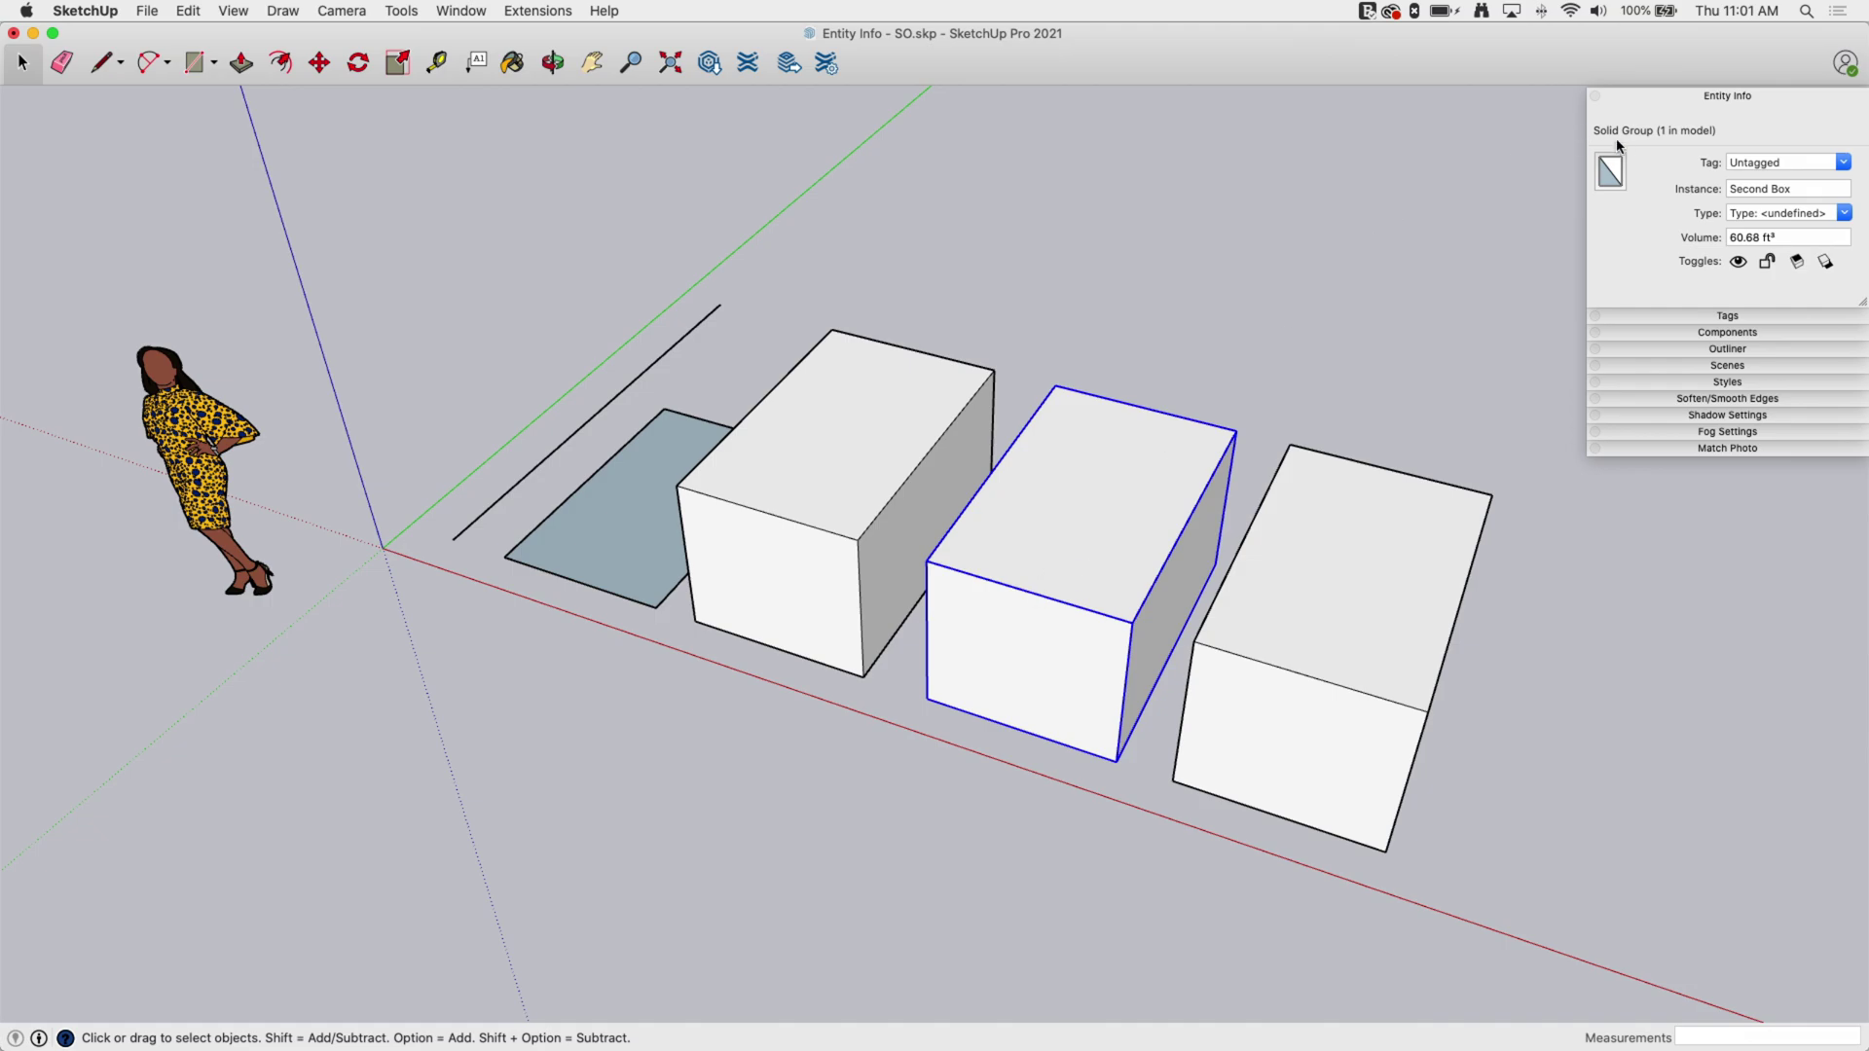
left_click(1759, 192)
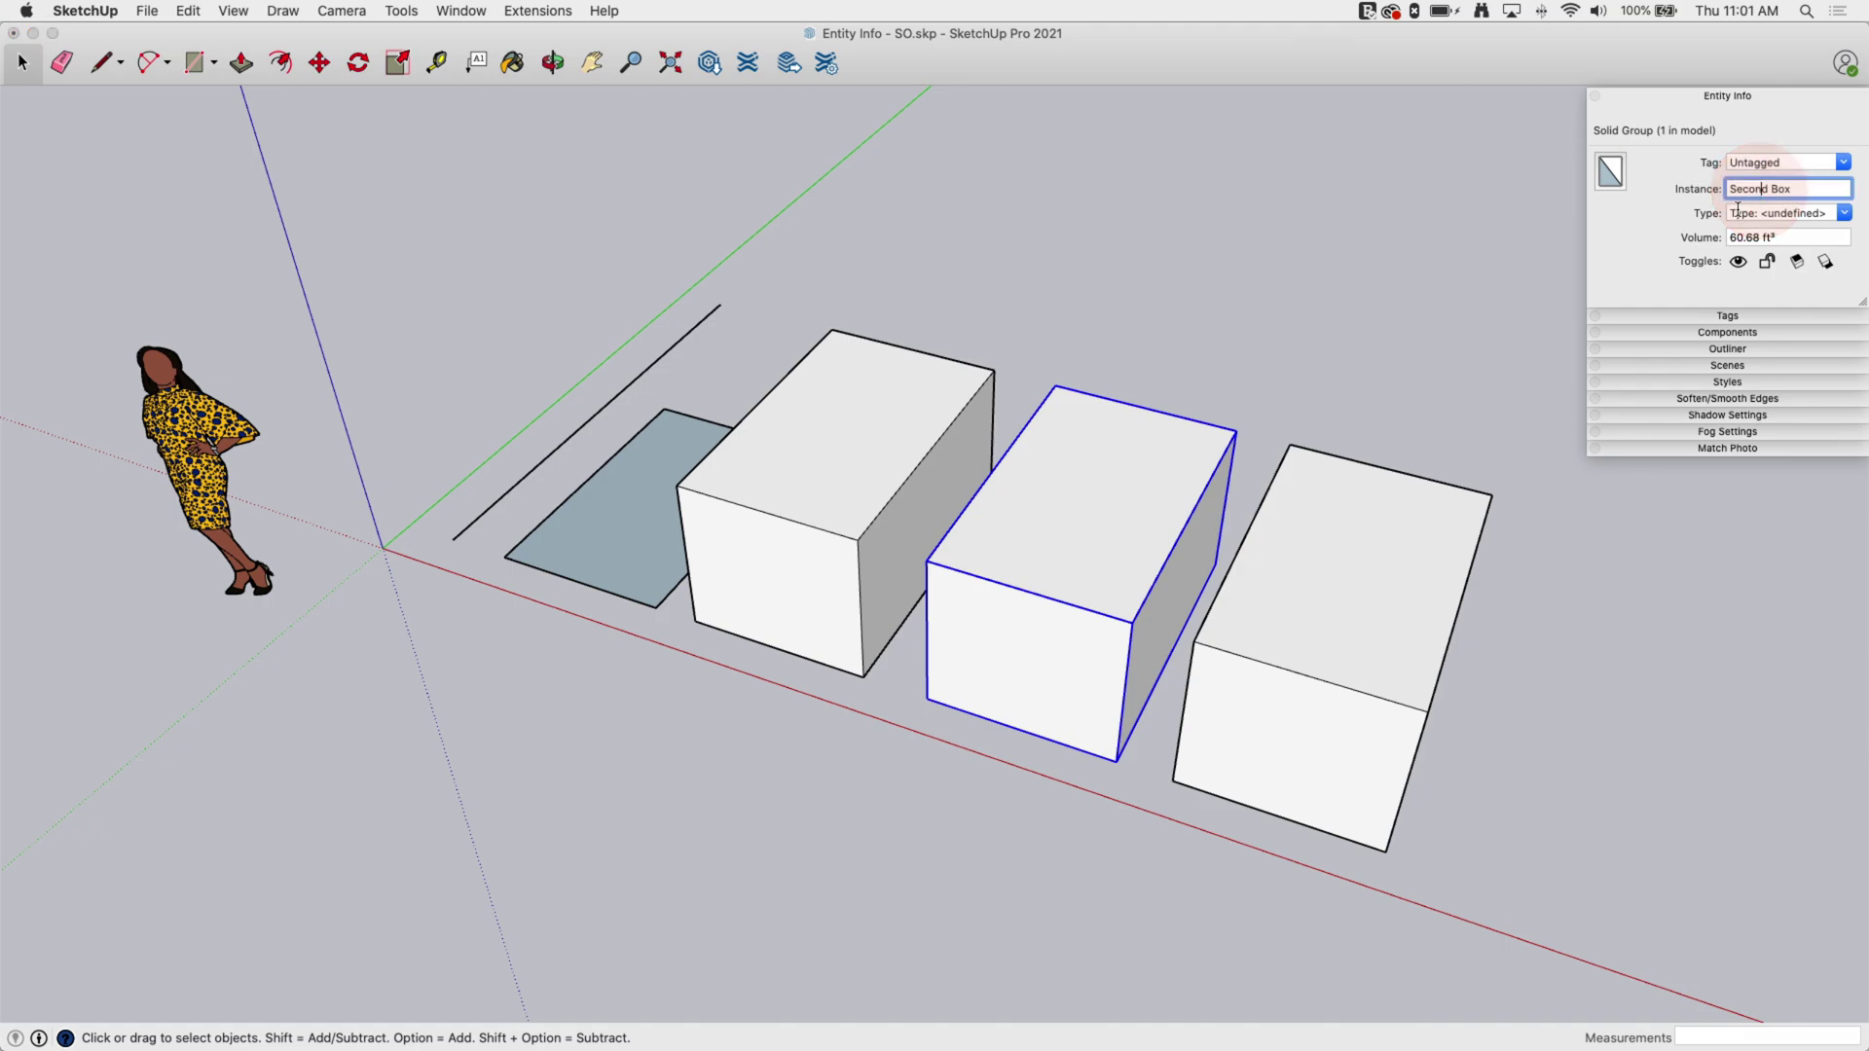
left_click(1261, 378)
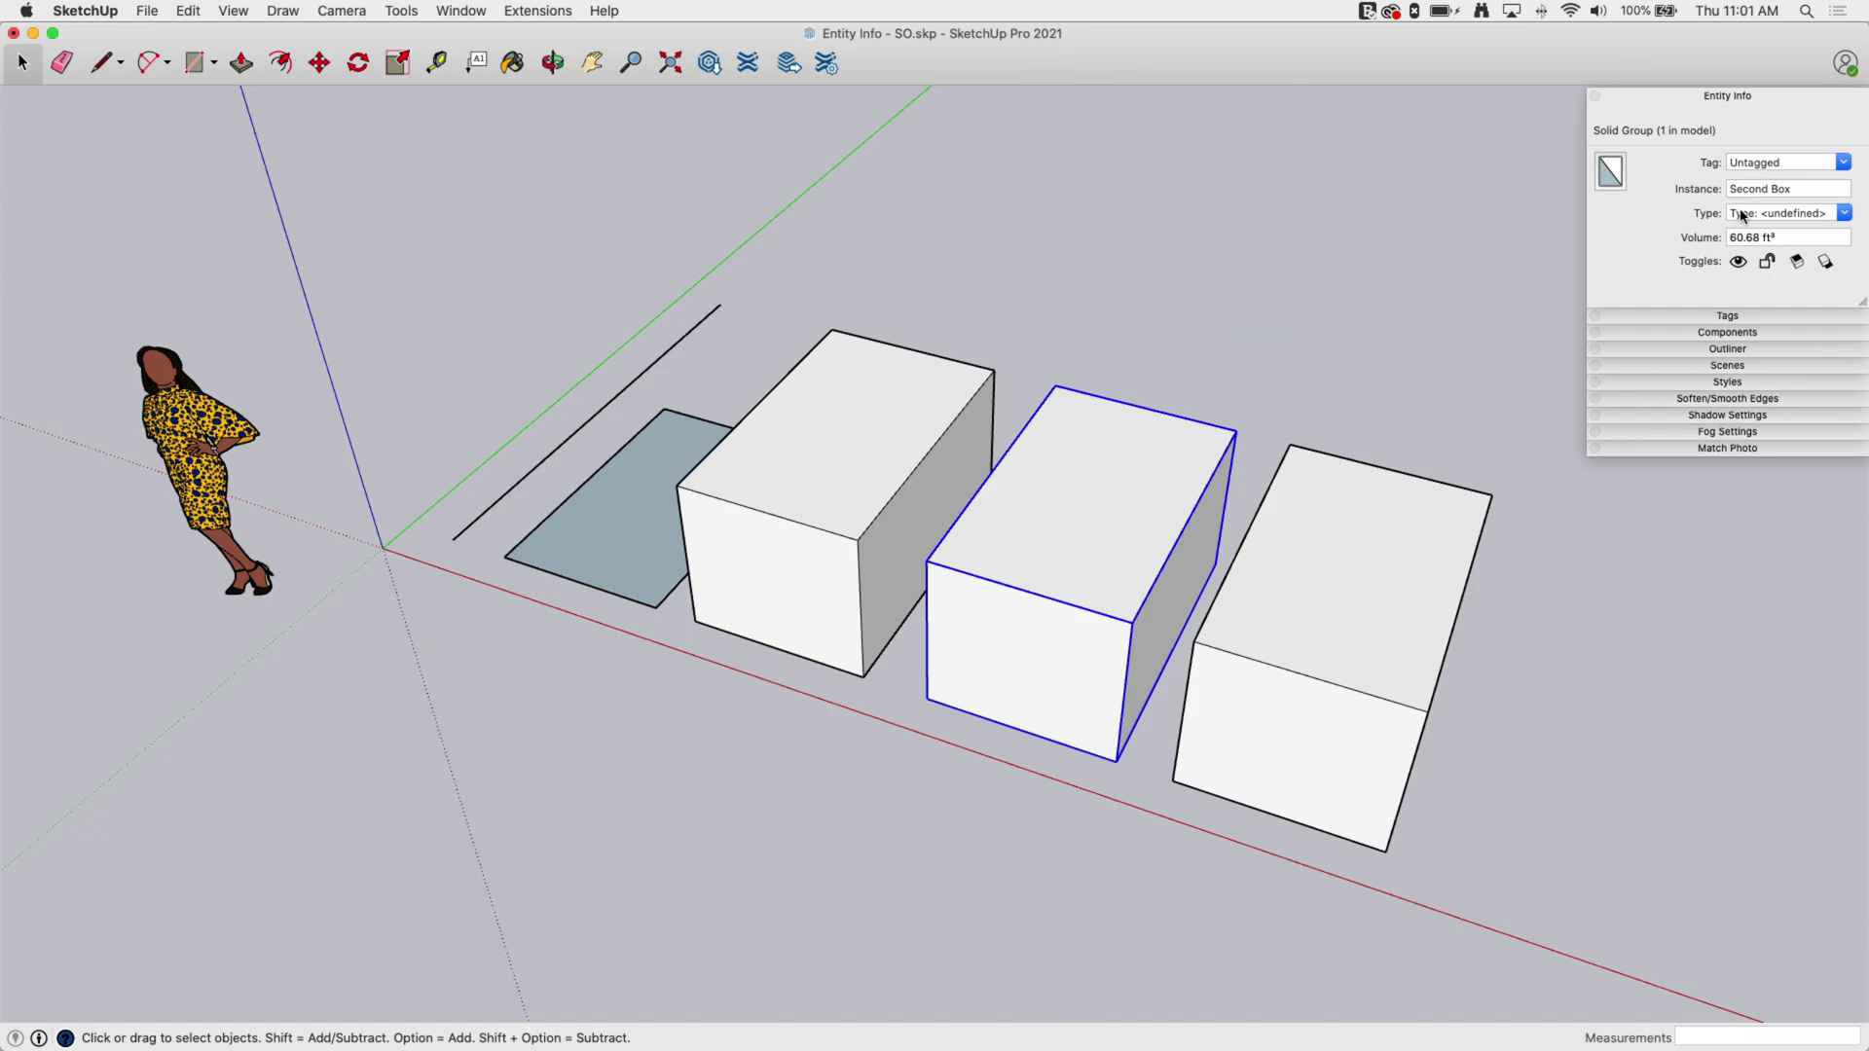
left_click(1773, 221)
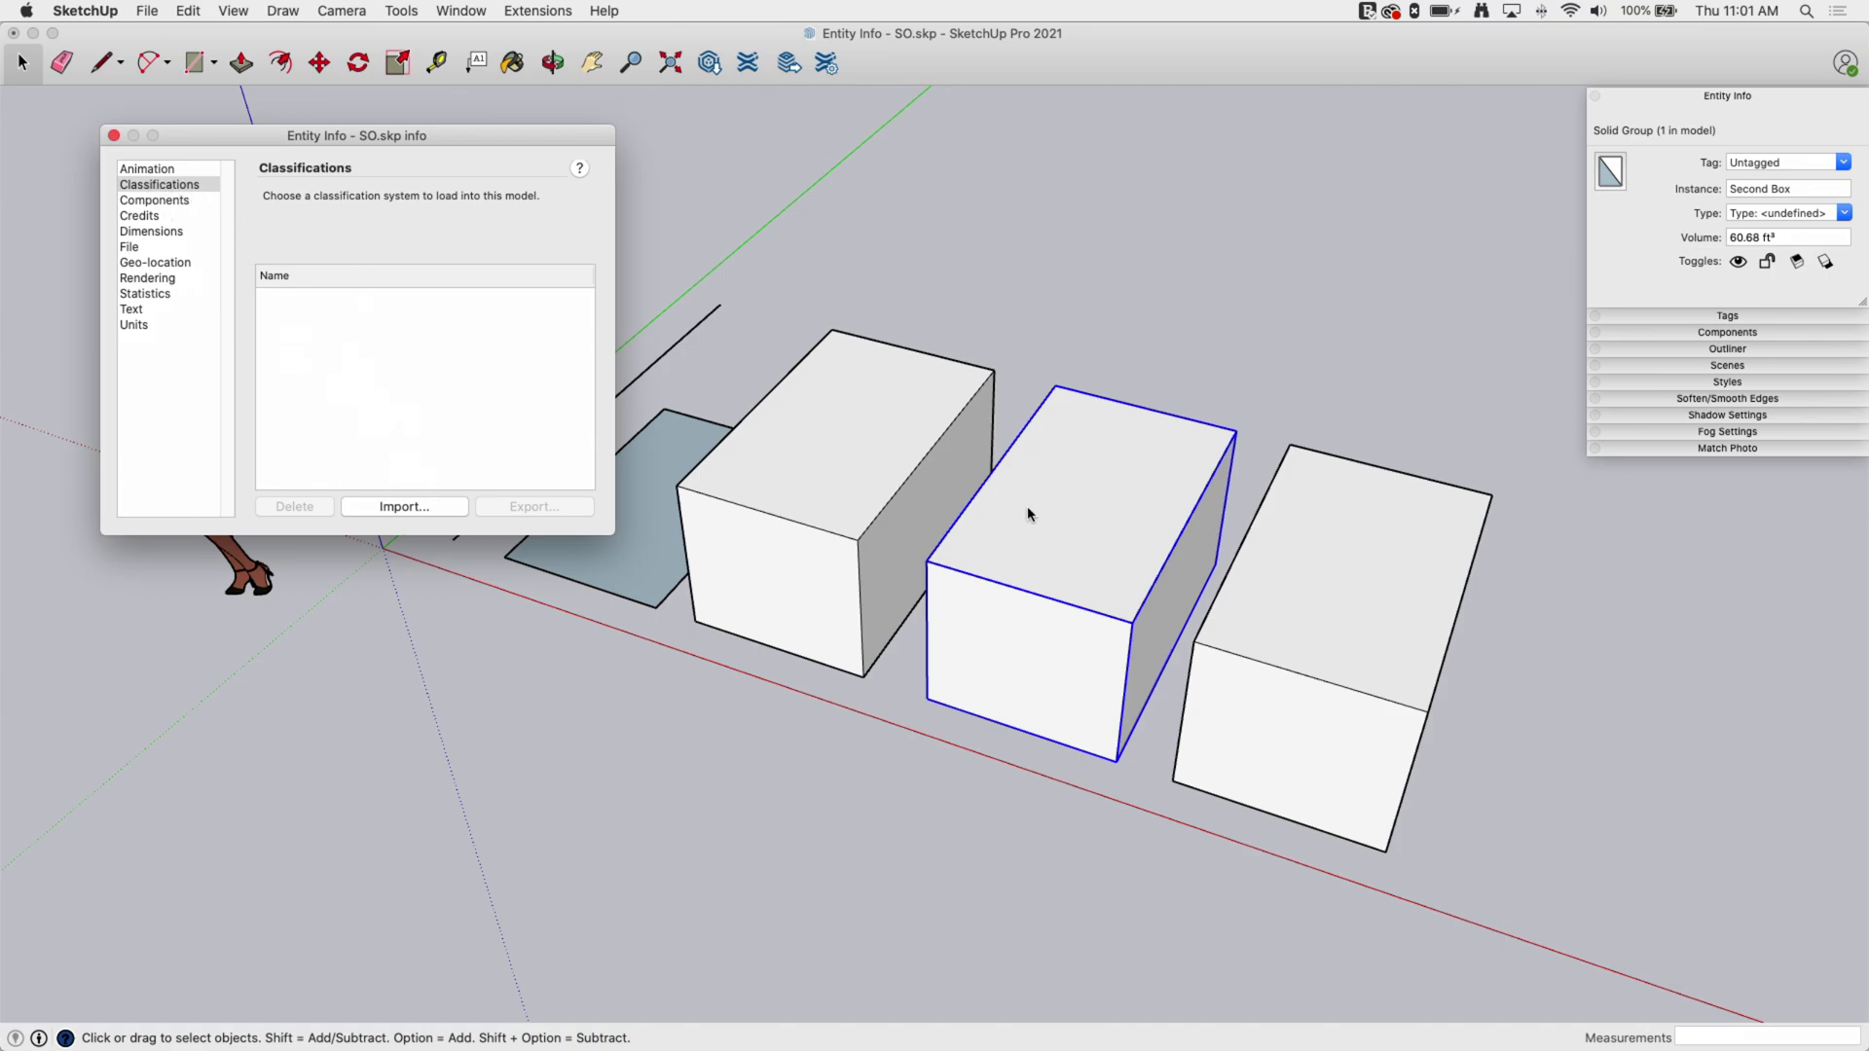
left_click(113, 135)
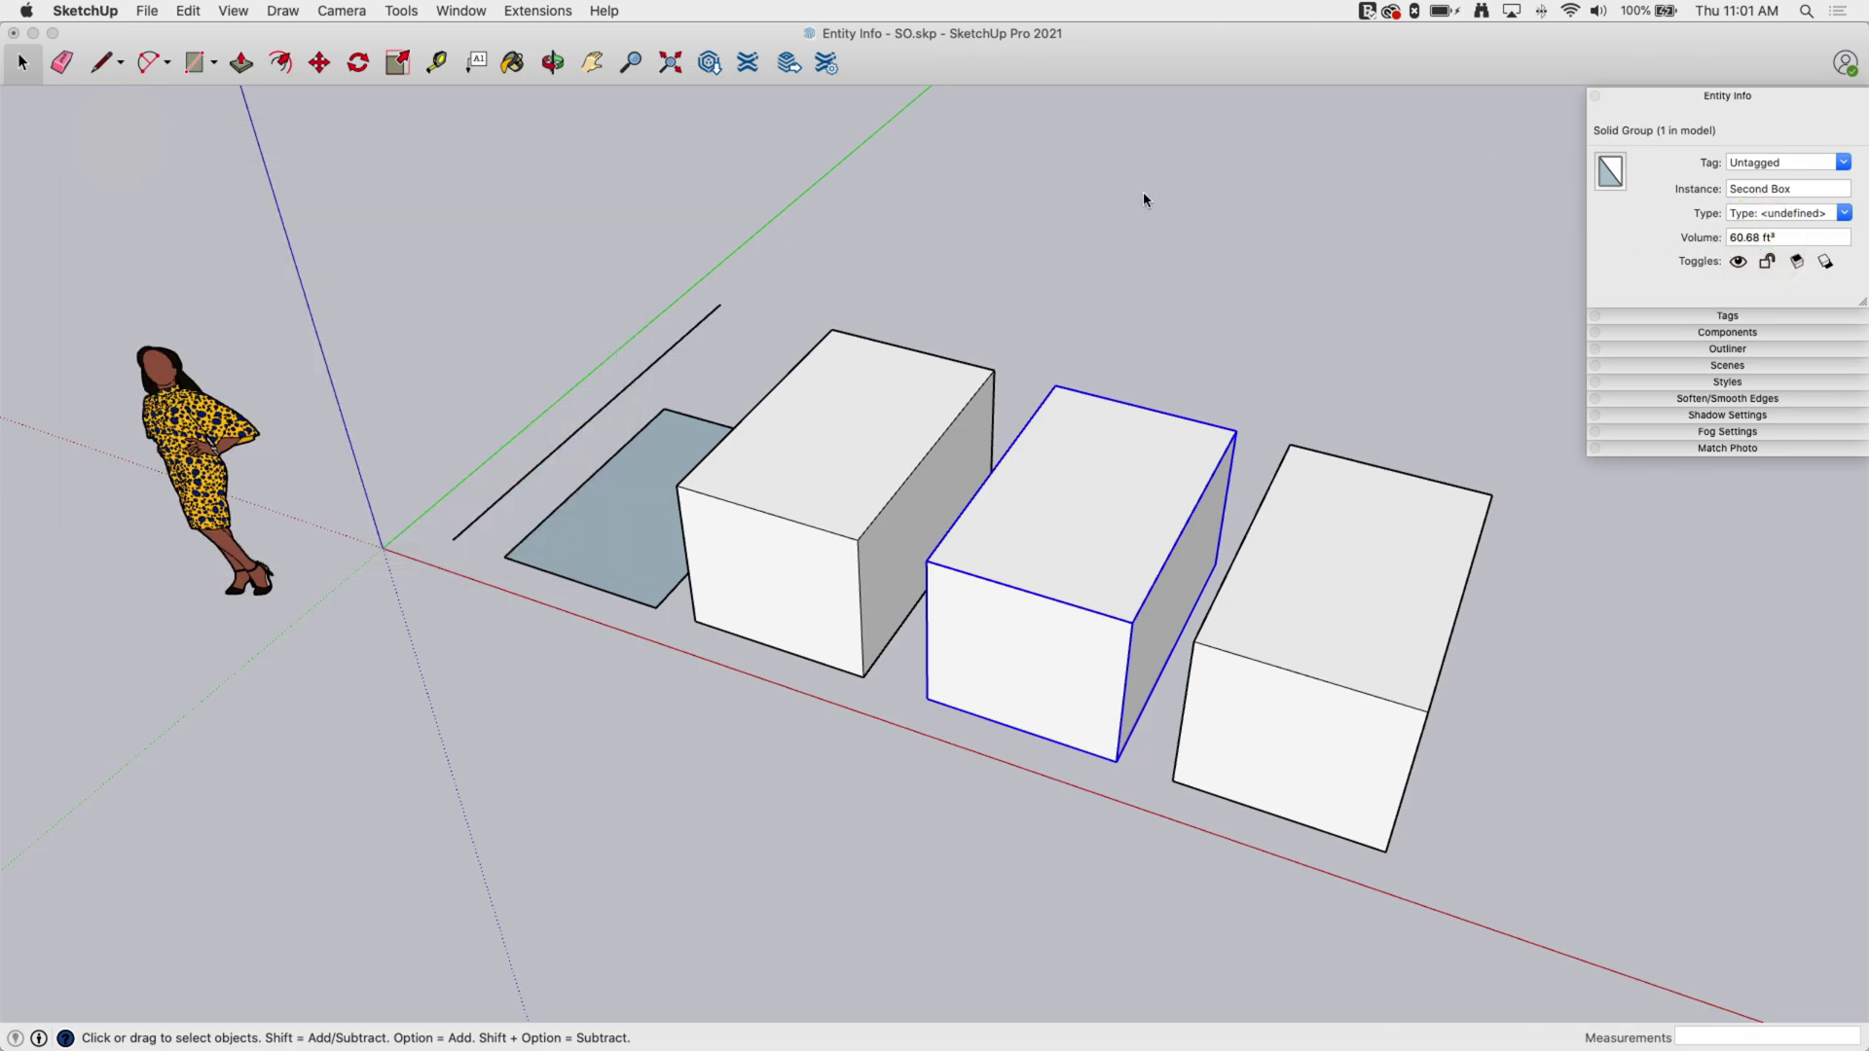
middle_click(1026, 505)
scroll(1026, 505, "up", 8)
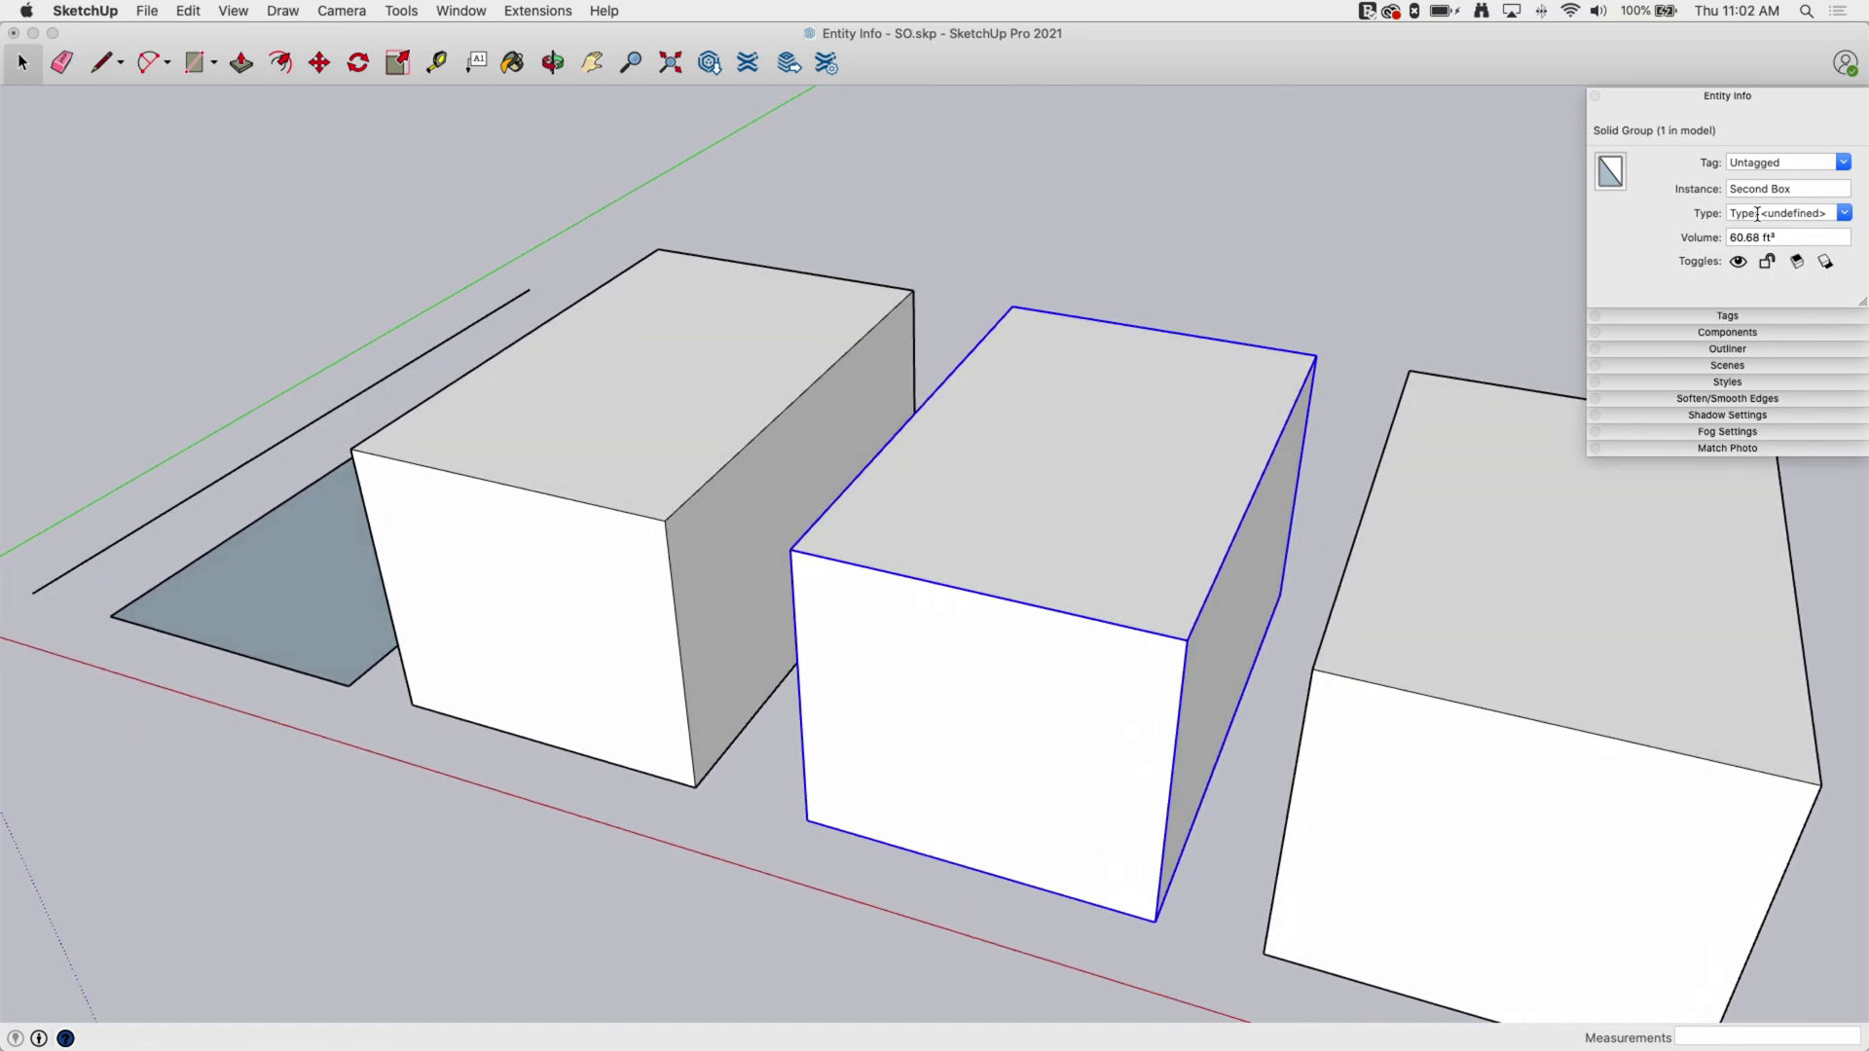
left_click(1801, 245)
left_click(1071, 424)
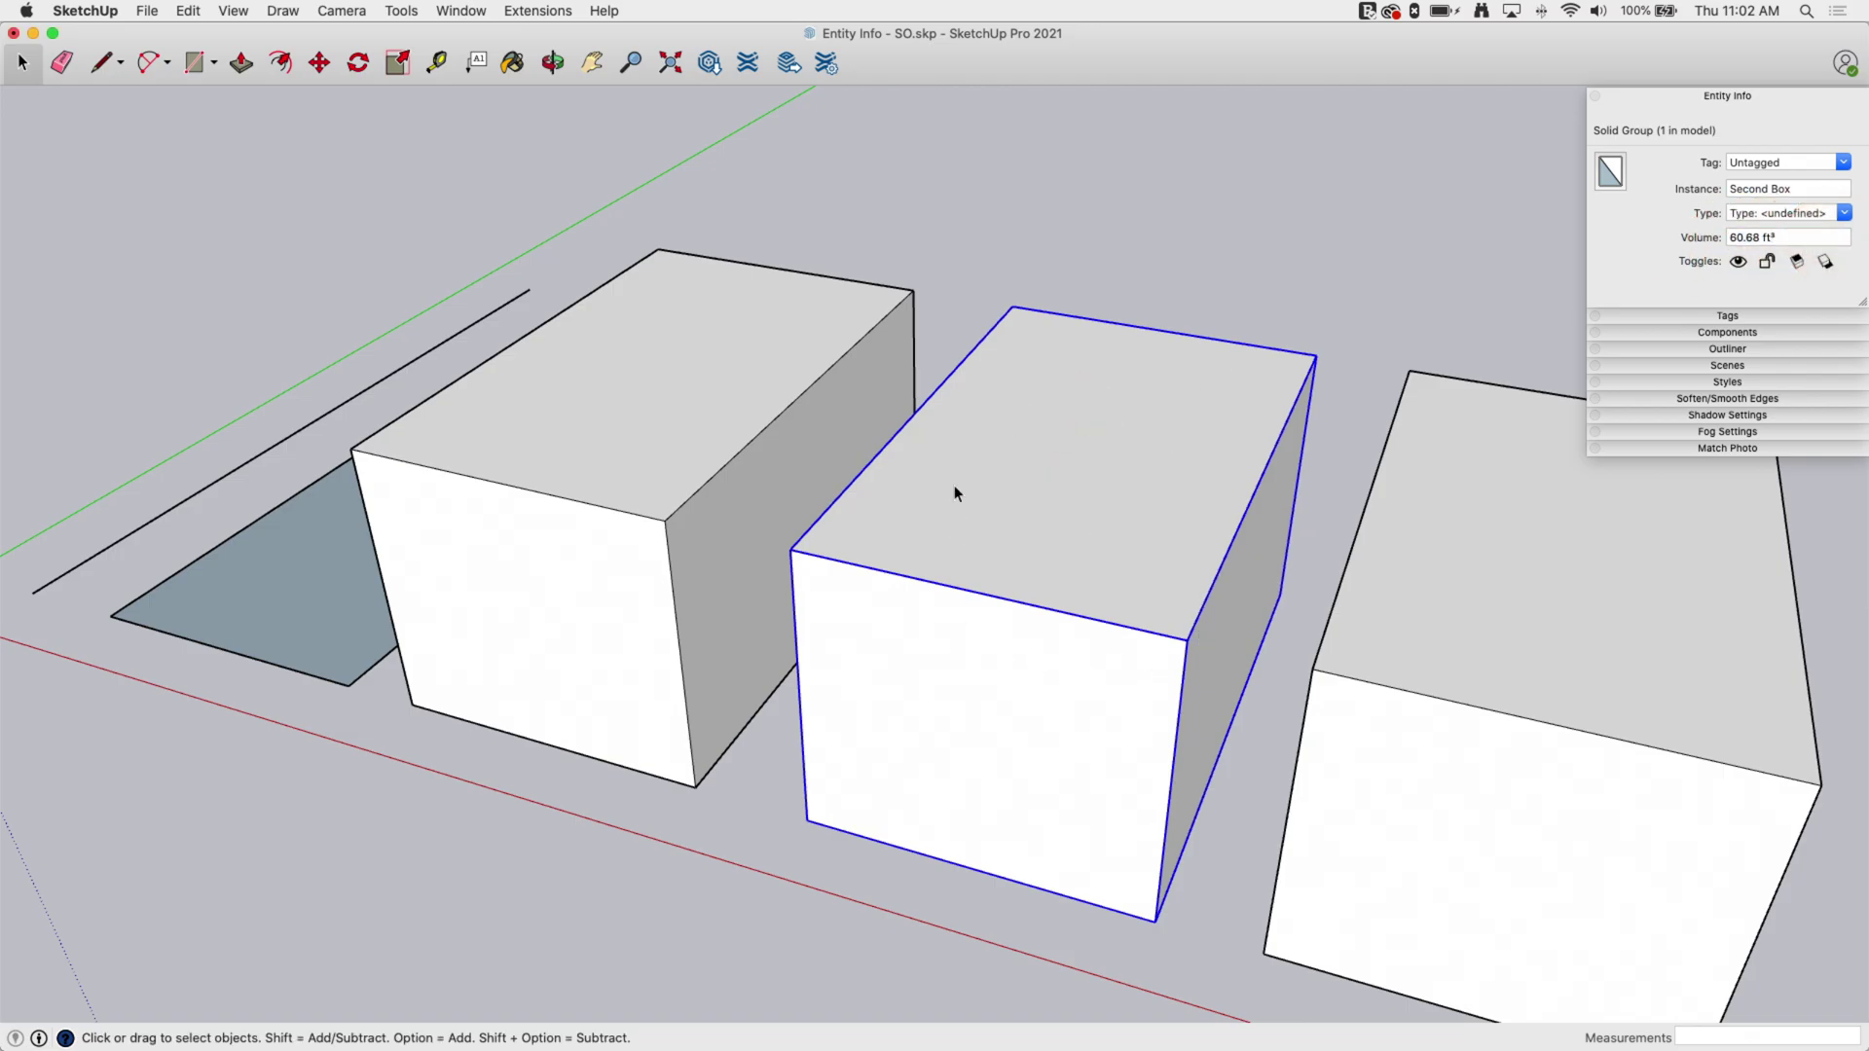
double_click(954, 495)
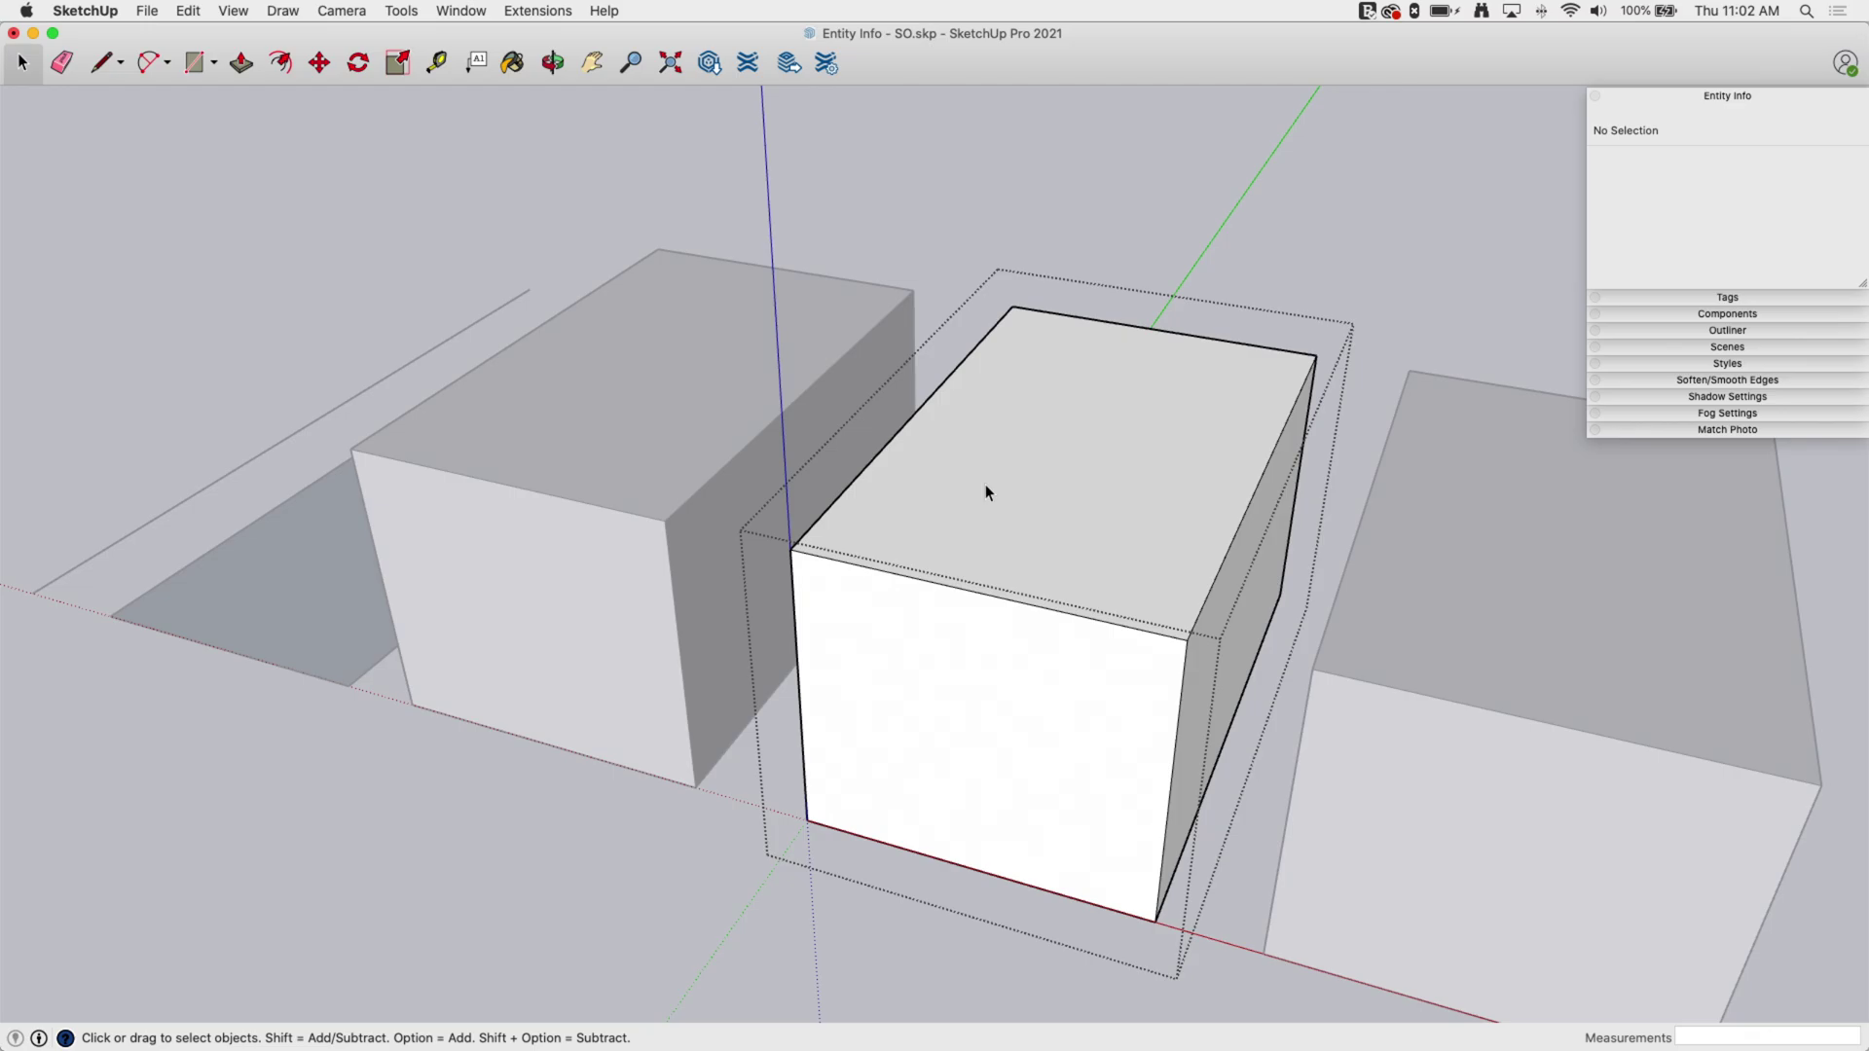
left_click(1138, 475)
key("Escape")
left_click(1129, 594)
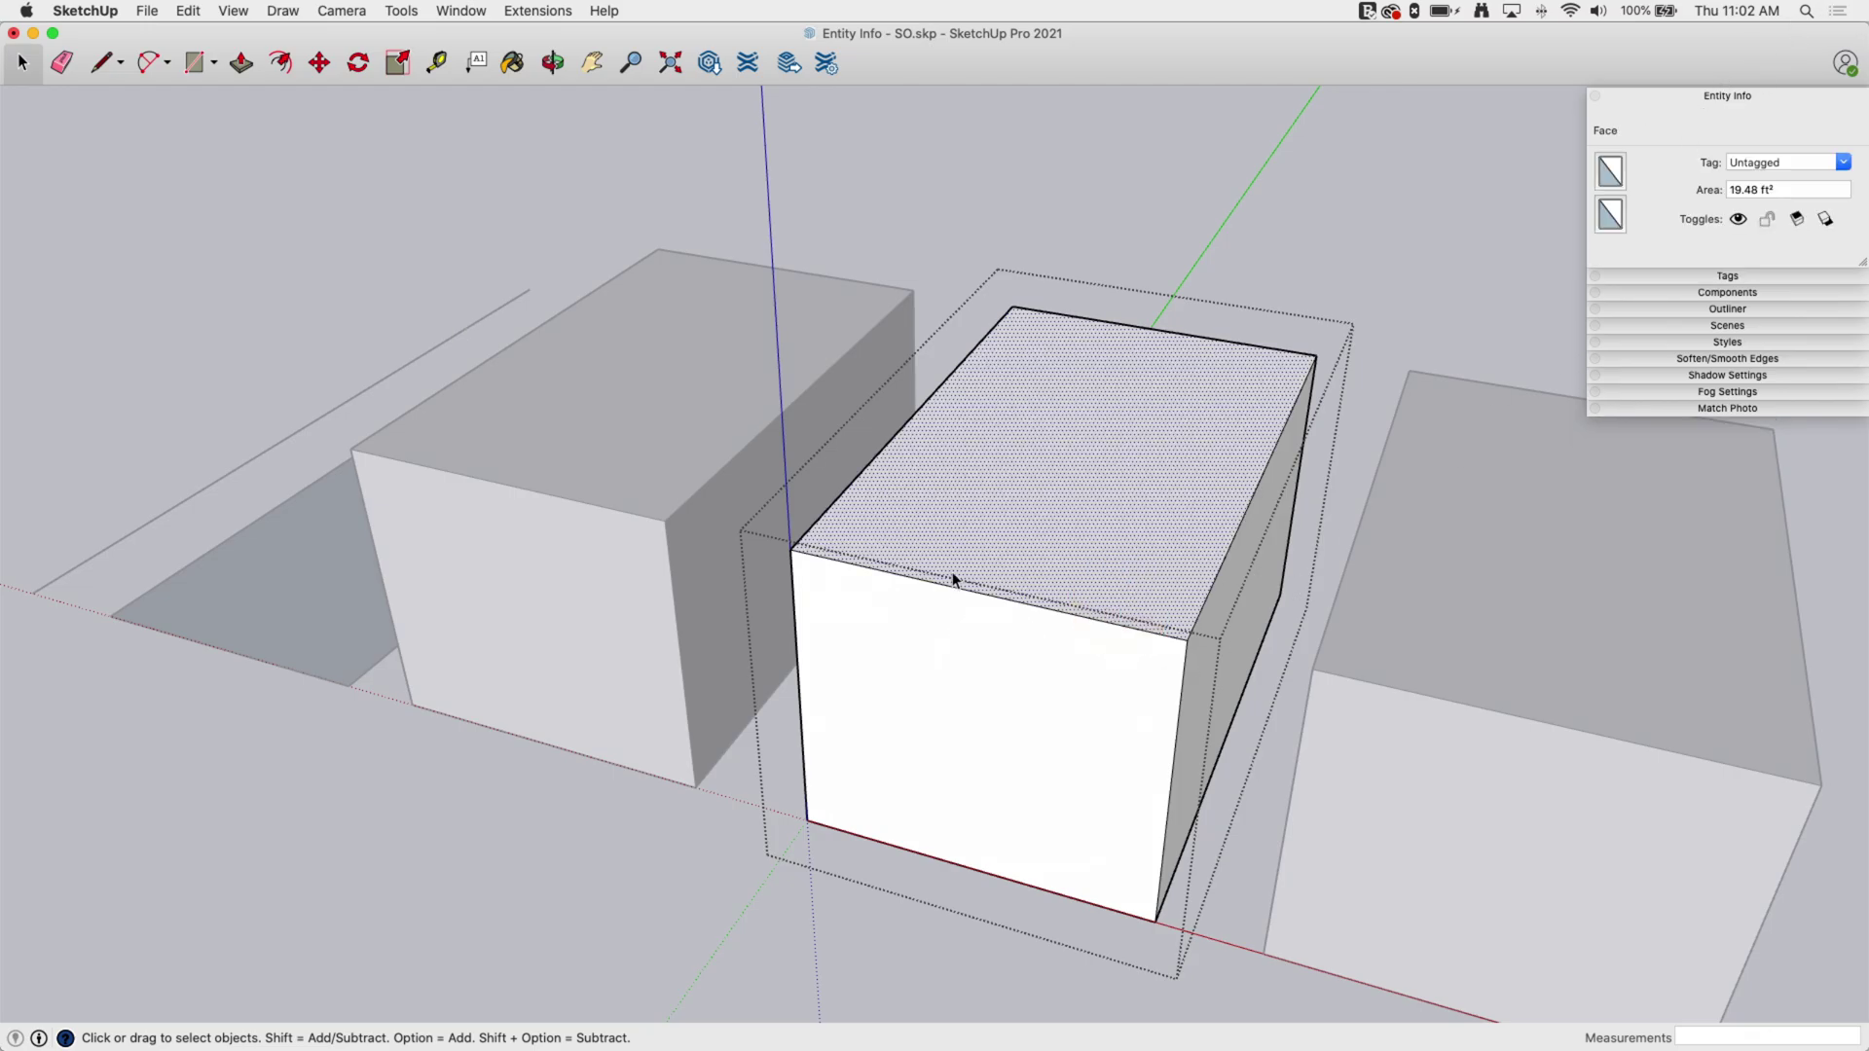
left_click(980, 697)
key("BackSpace")
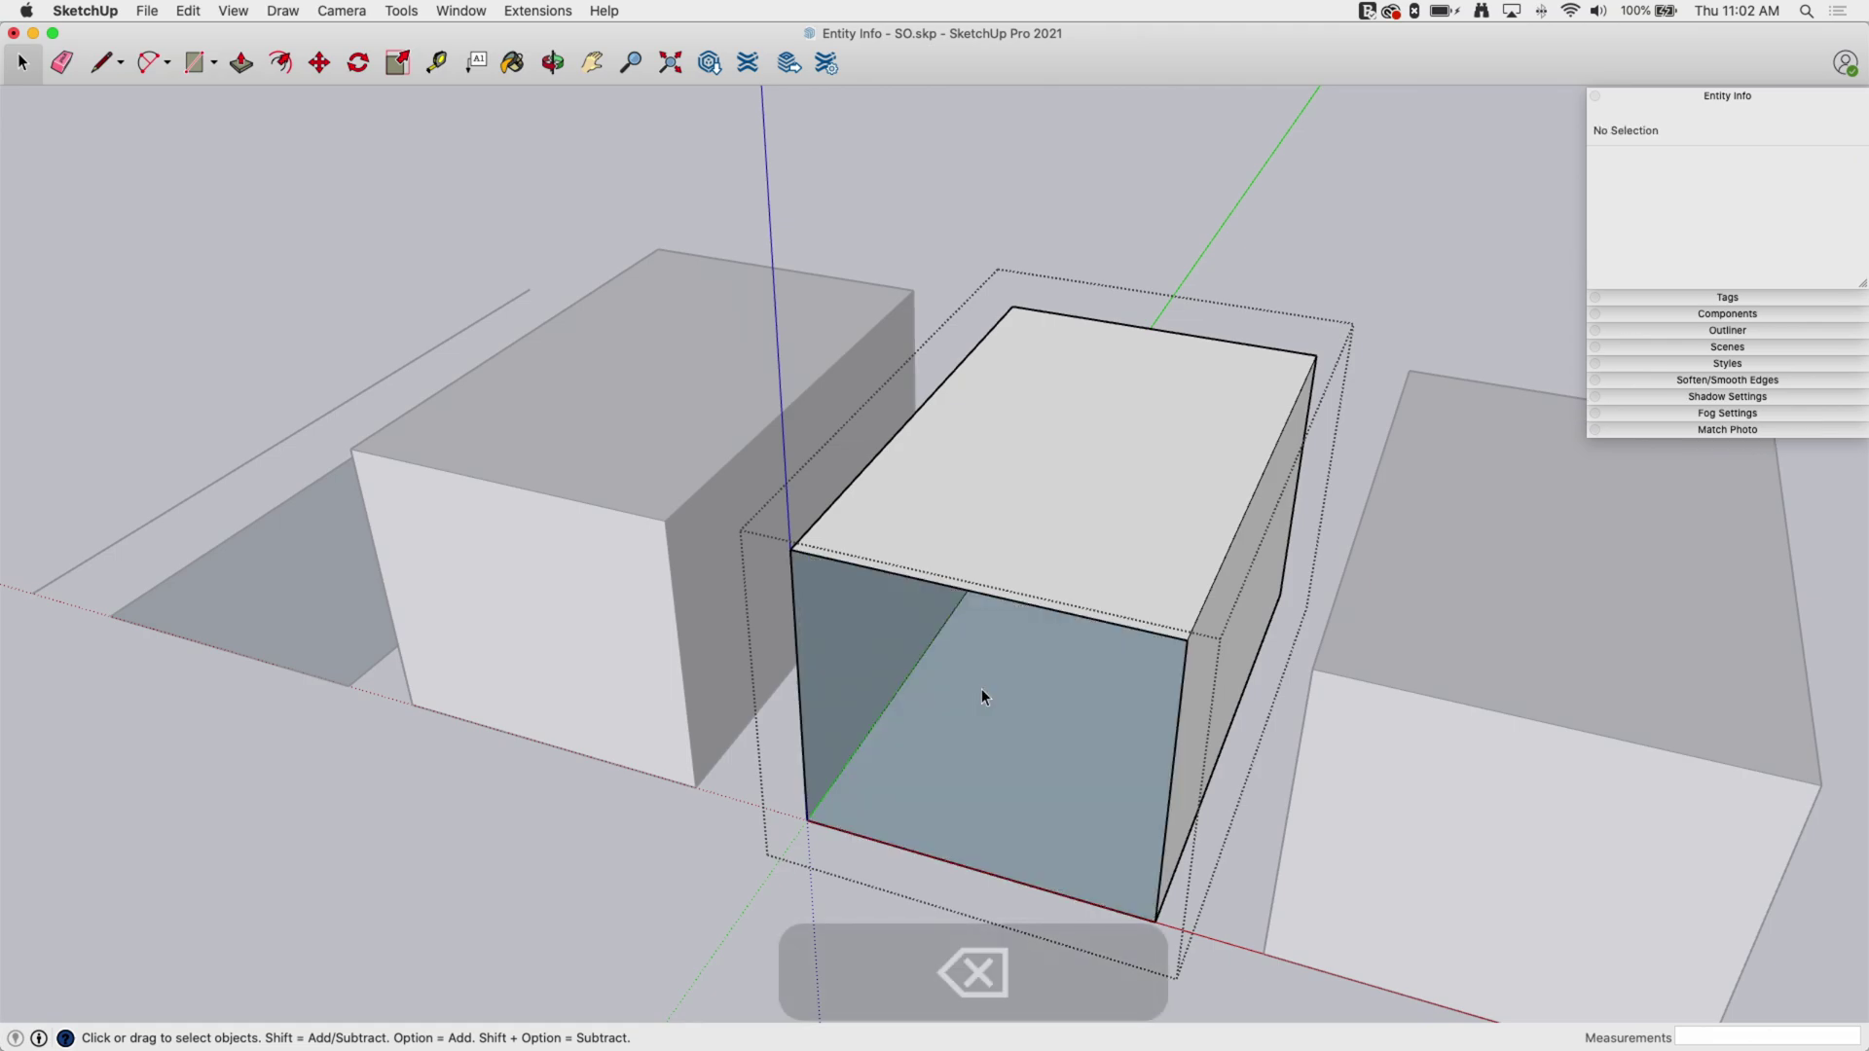
scroll(1178, 190, "down", 3)
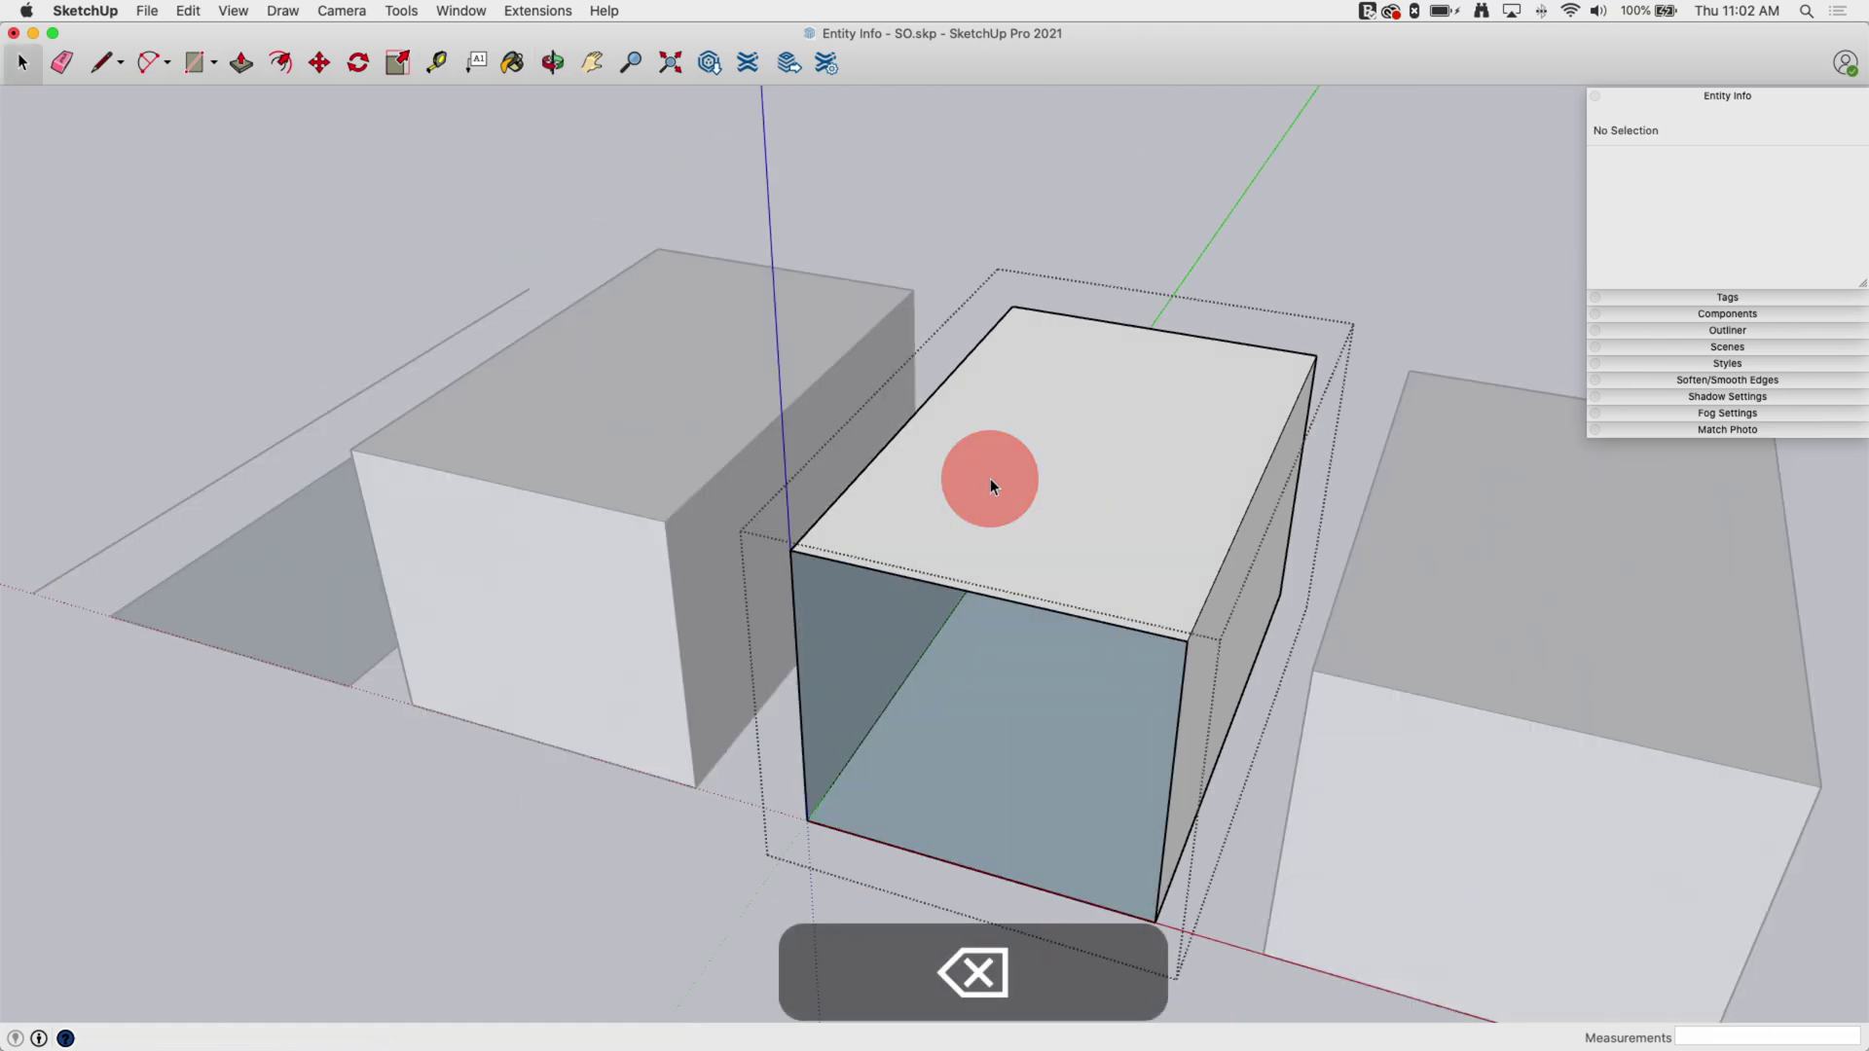
scroll(989, 484, "up", 3)
left_click(1126, 217)
left_click(1061, 411)
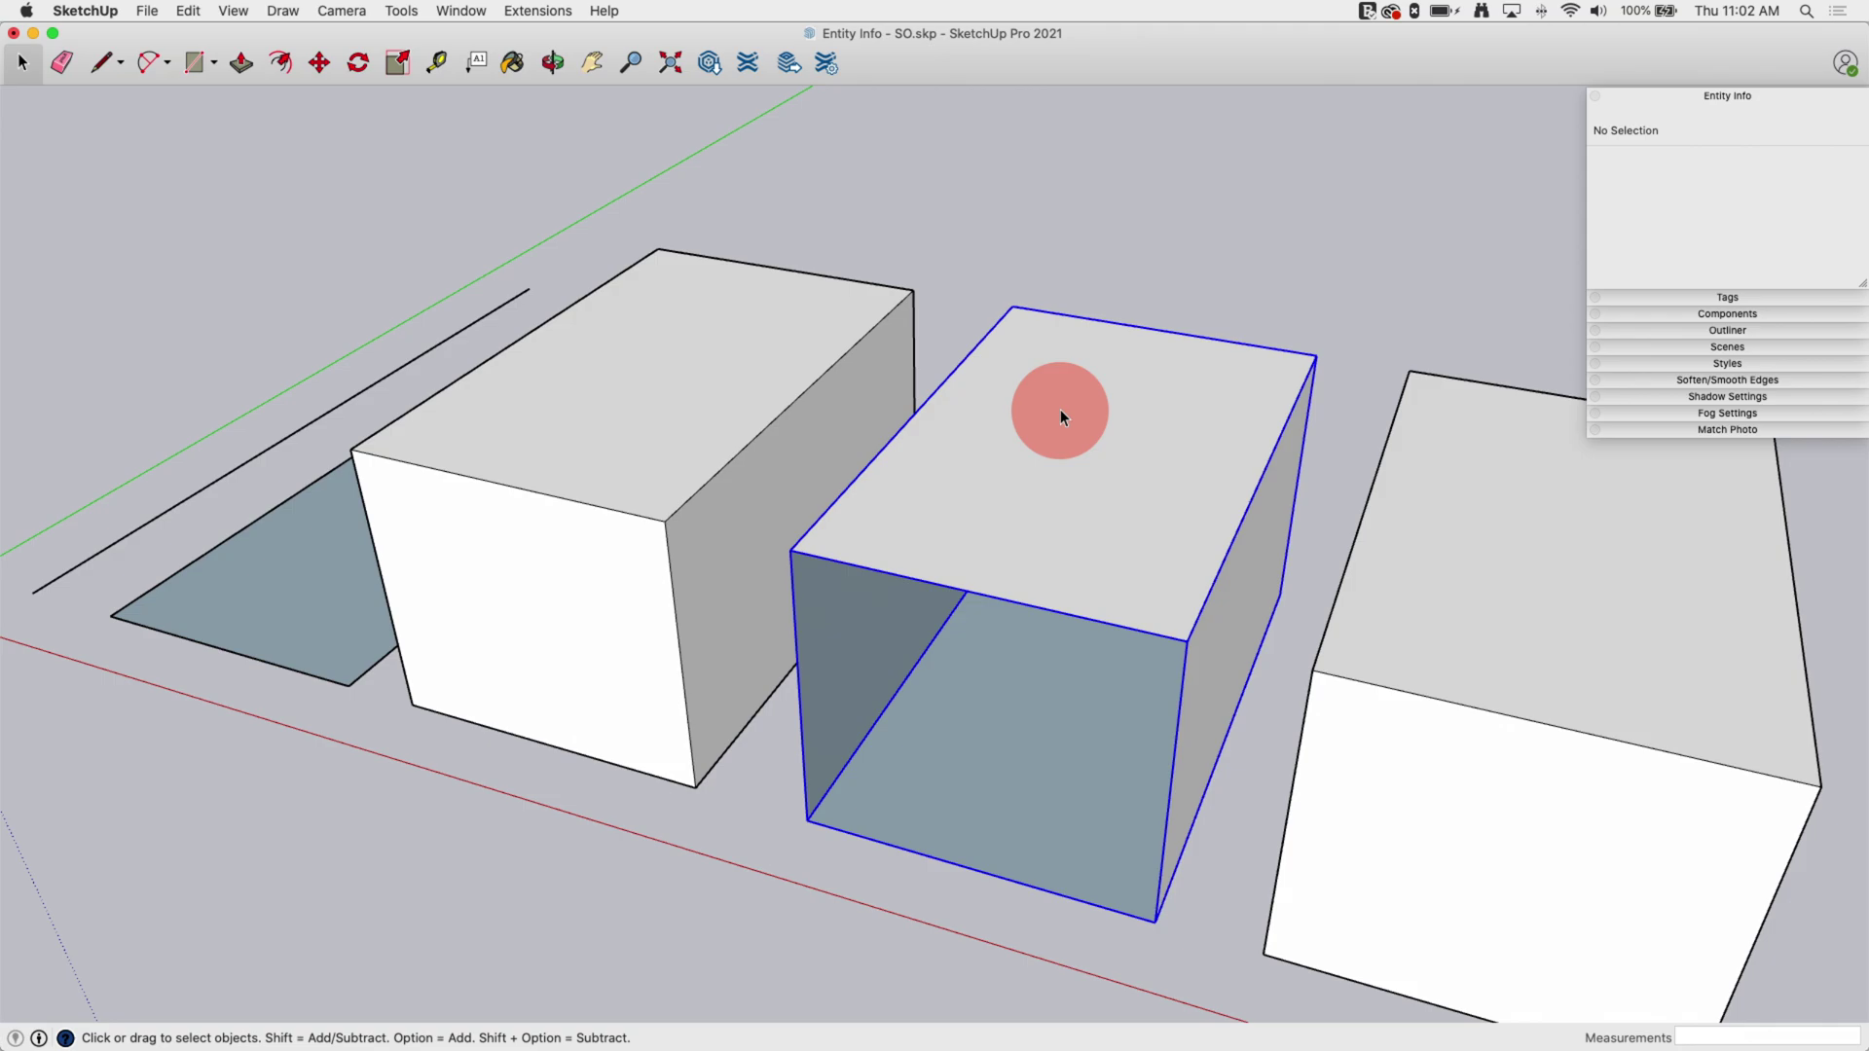
scroll(1007, 517, "down", 2)
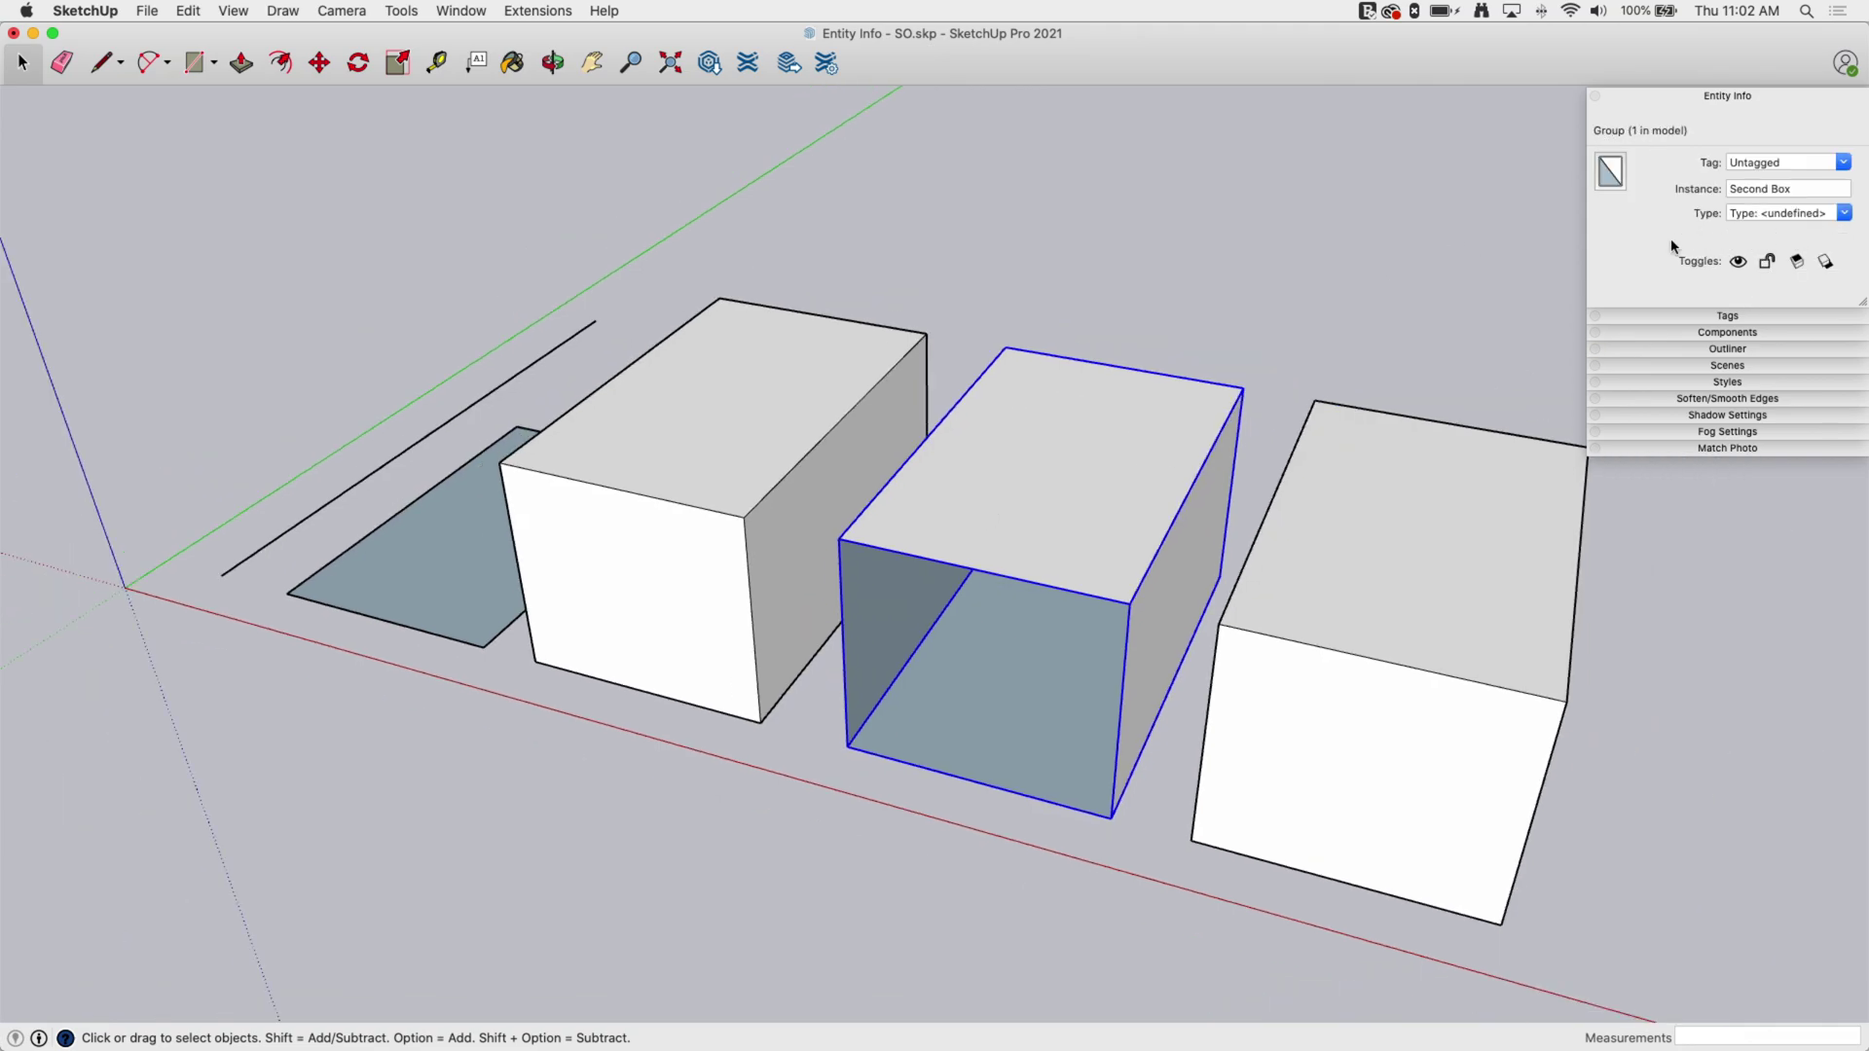
double_click(1108, 514)
key("l")
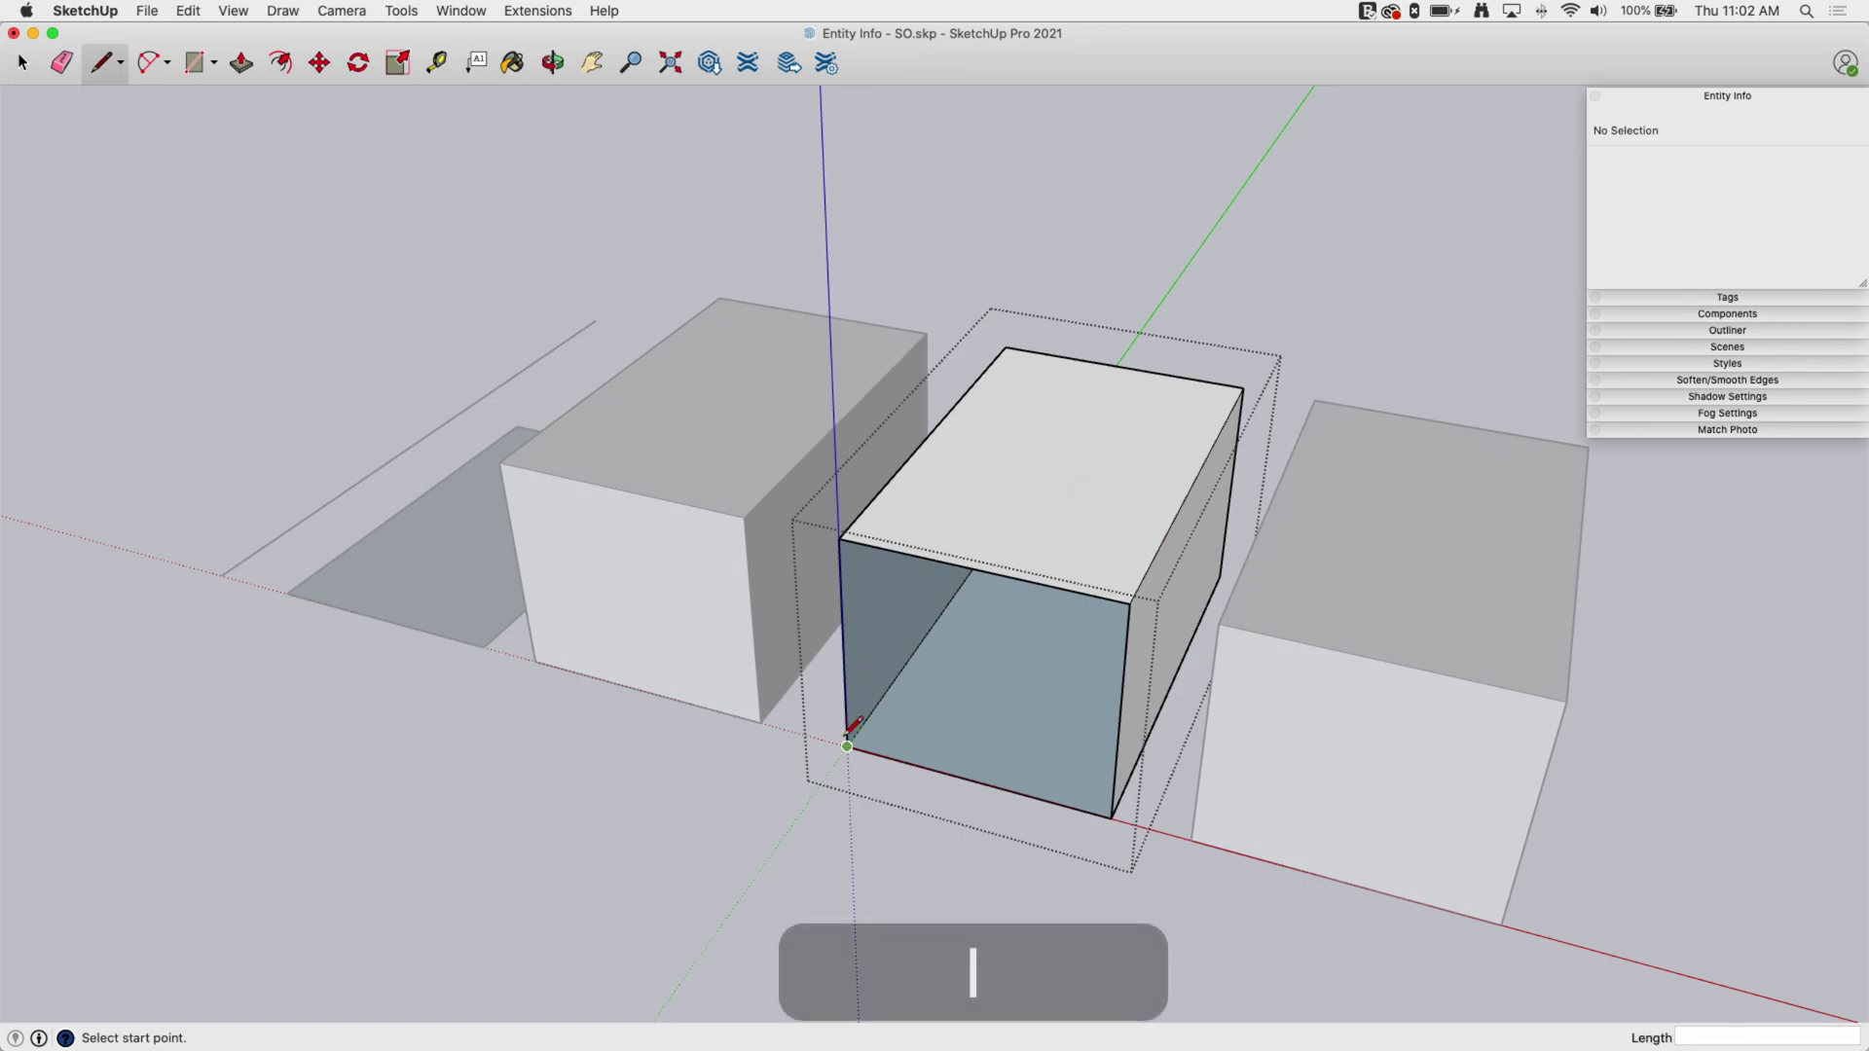
left_click(847, 747)
left_click(843, 536)
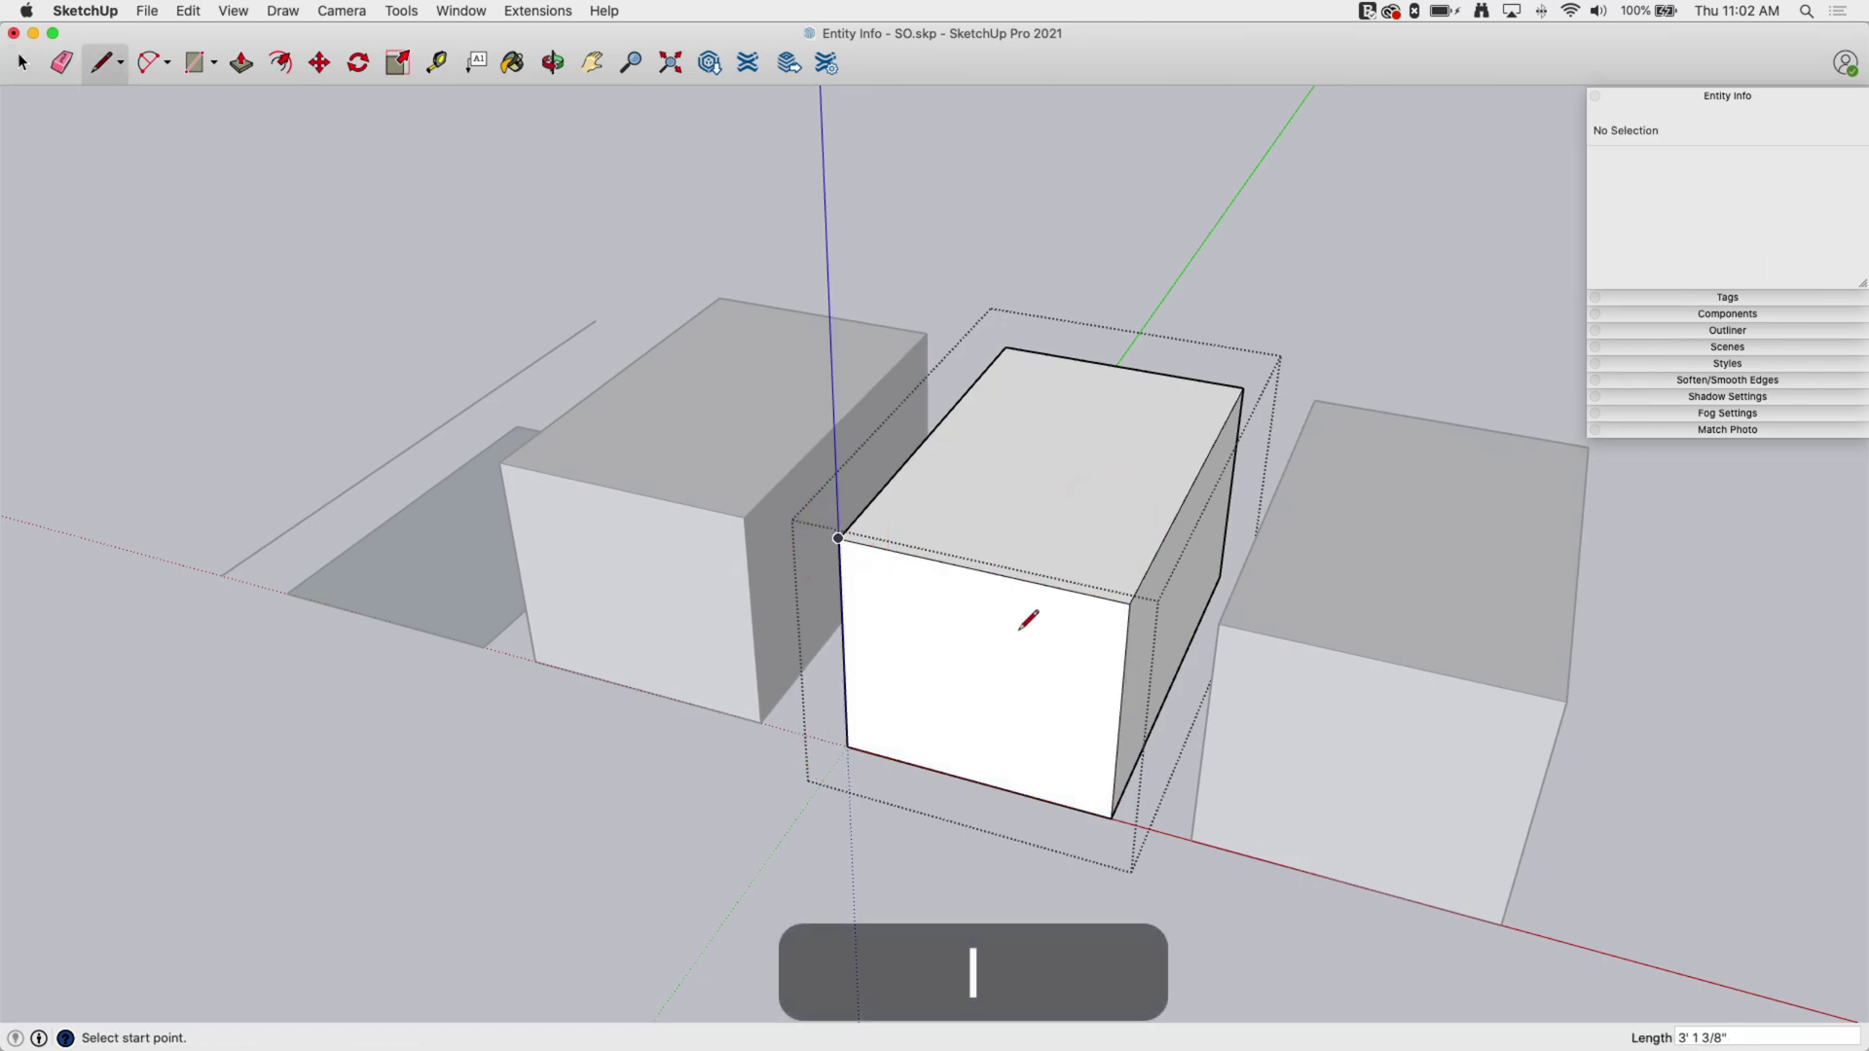
key("space")
left_click(1079, 278)
left_click(1078, 482)
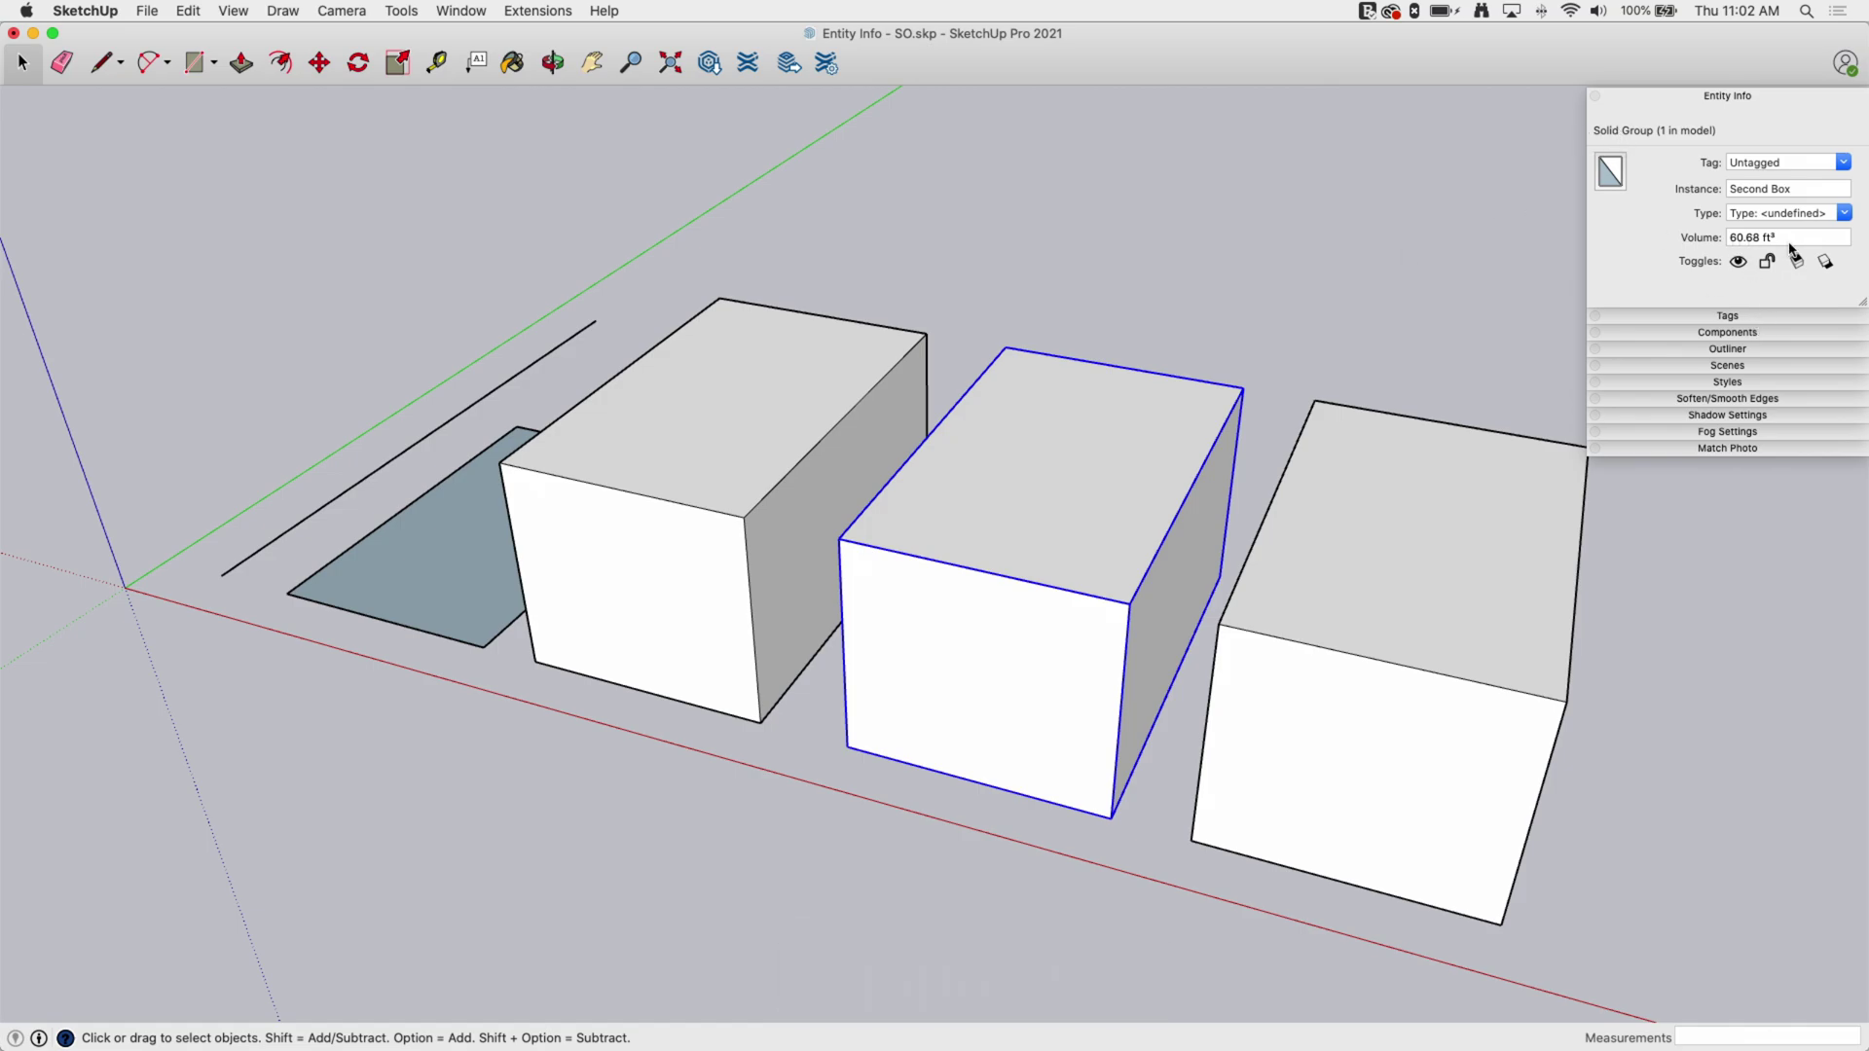
- Lock the Second Box group and try erasing and moving it
scroll(573, 457, "down", 2)
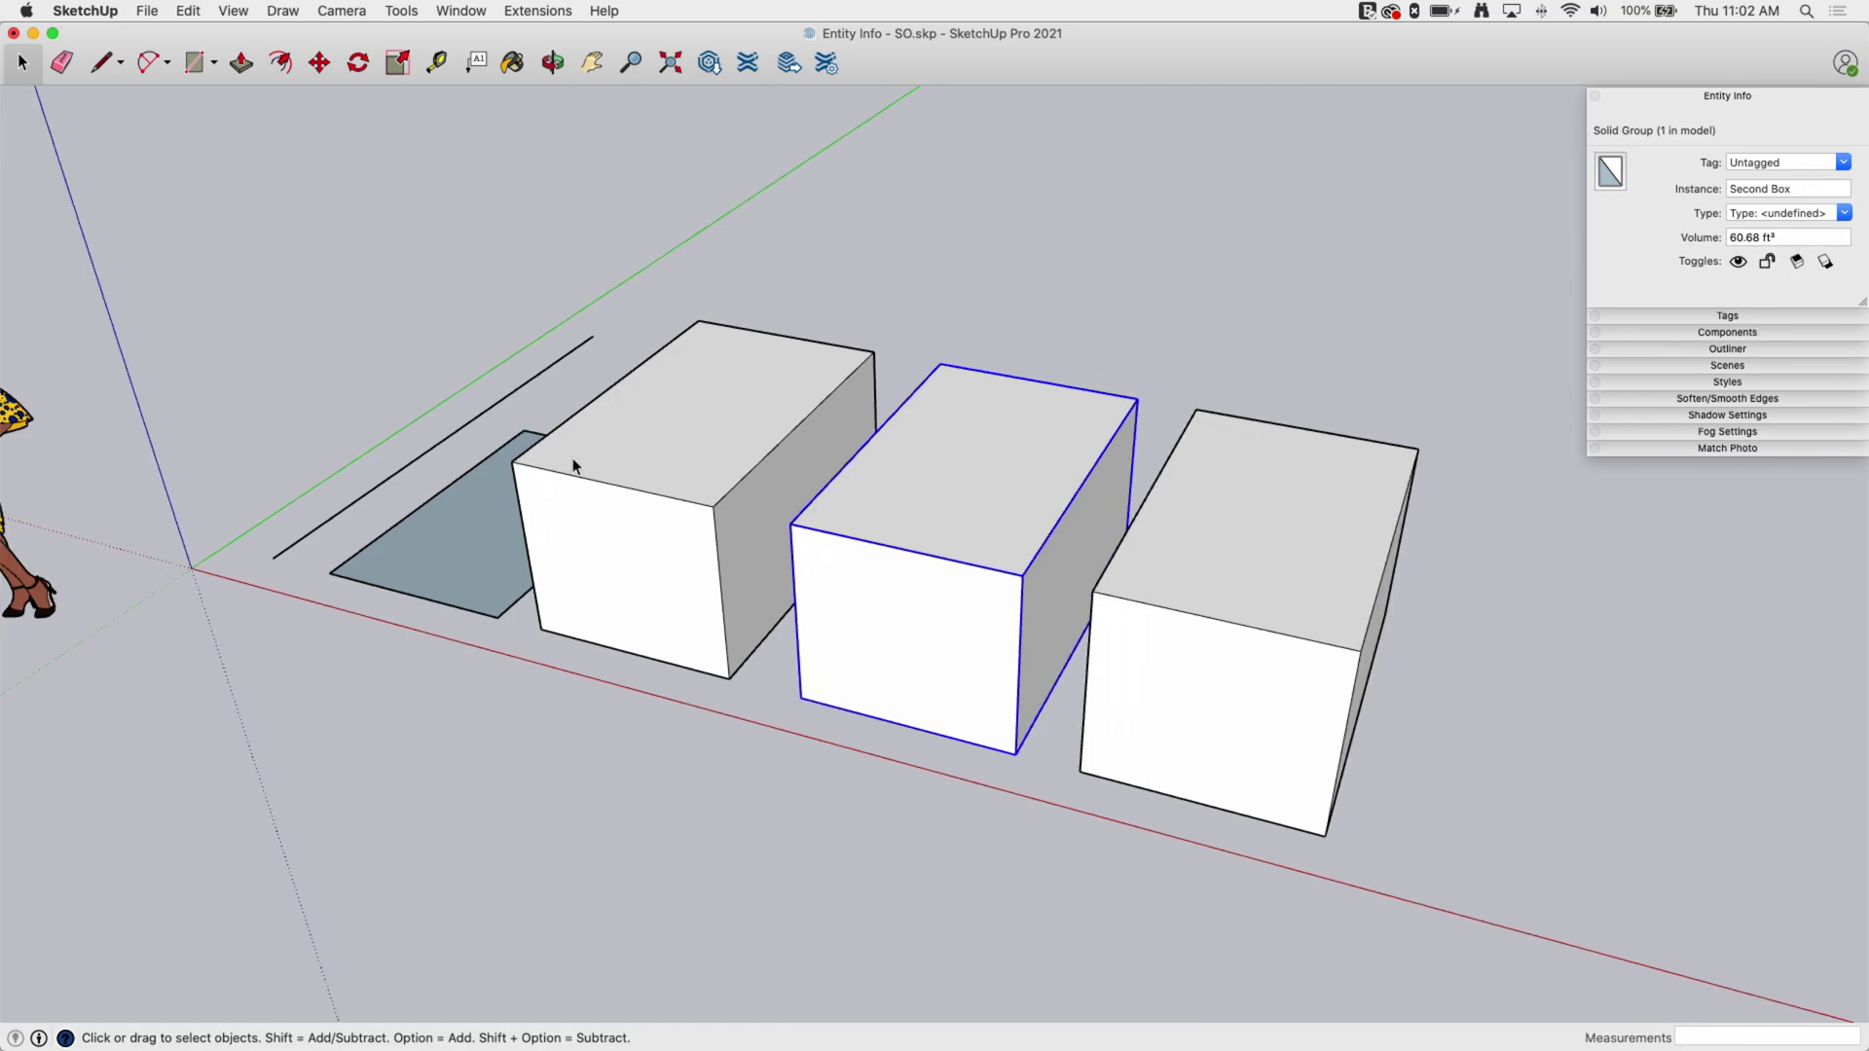
left_click(1767, 263)
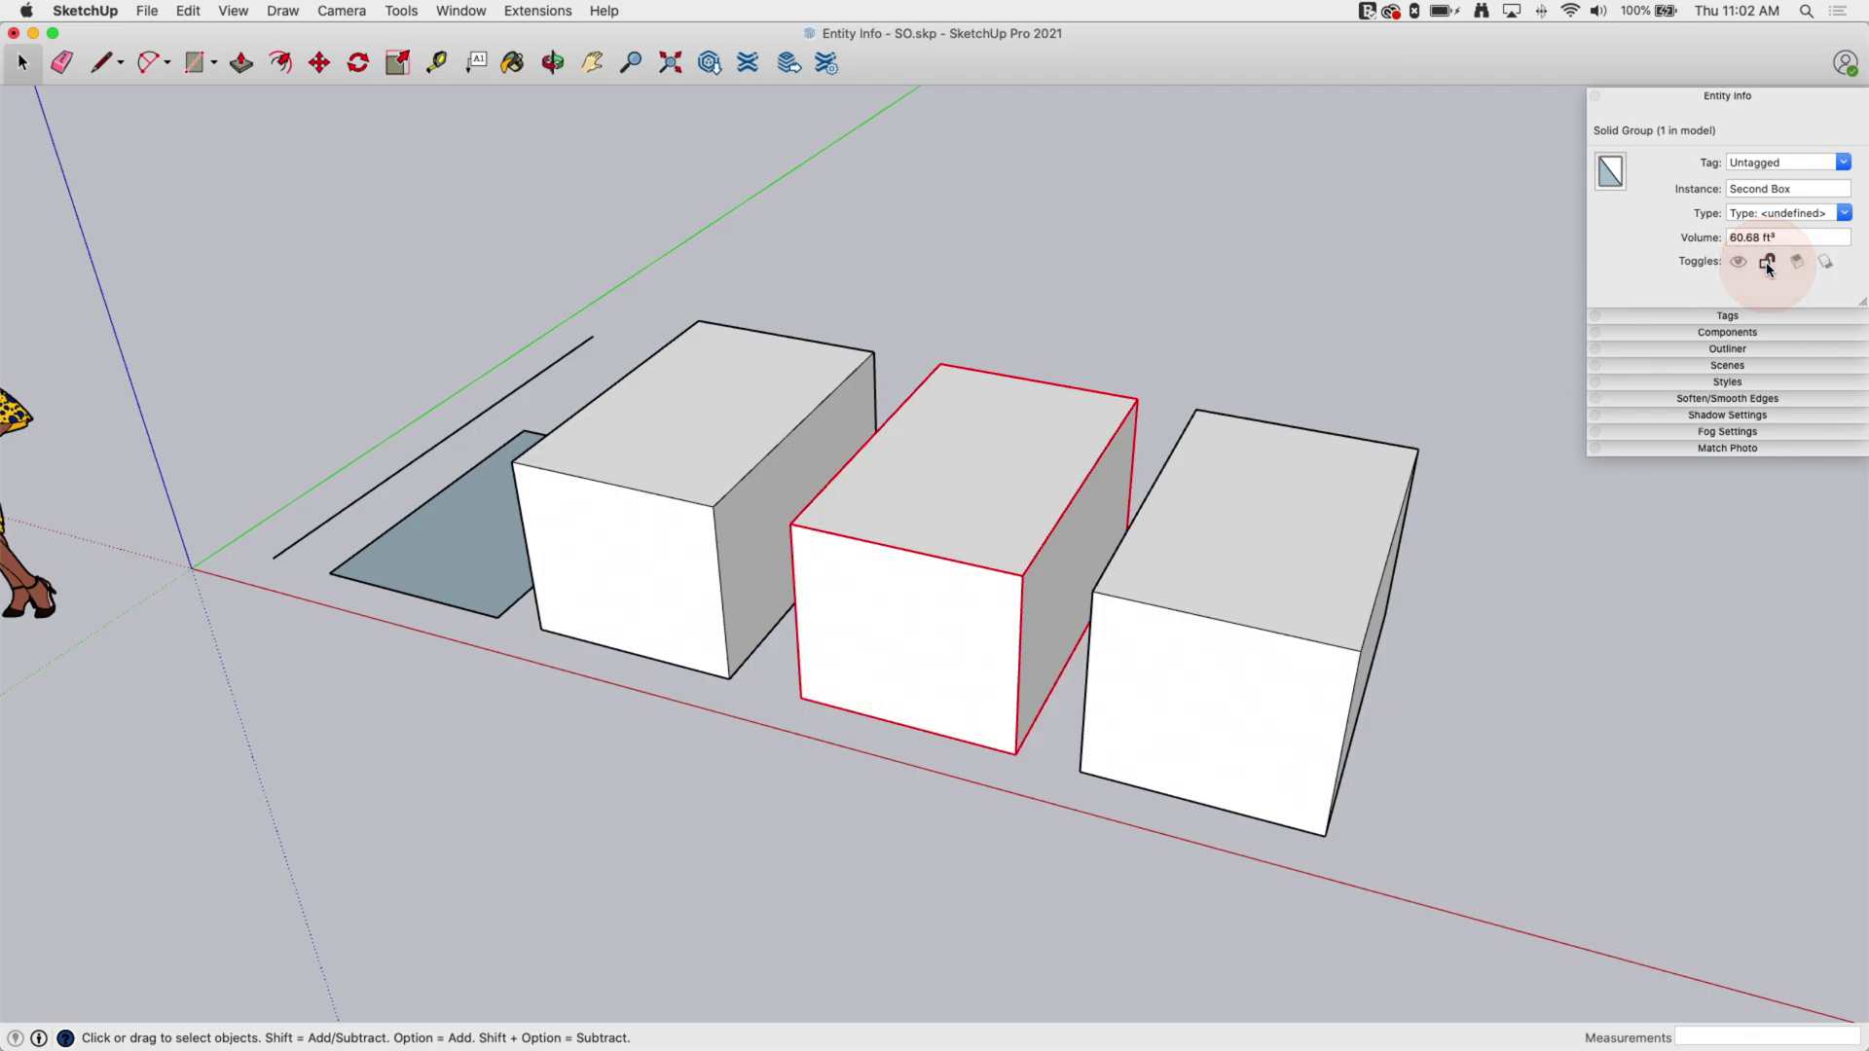
middle_click_drag(814, 305, 1285, 396)
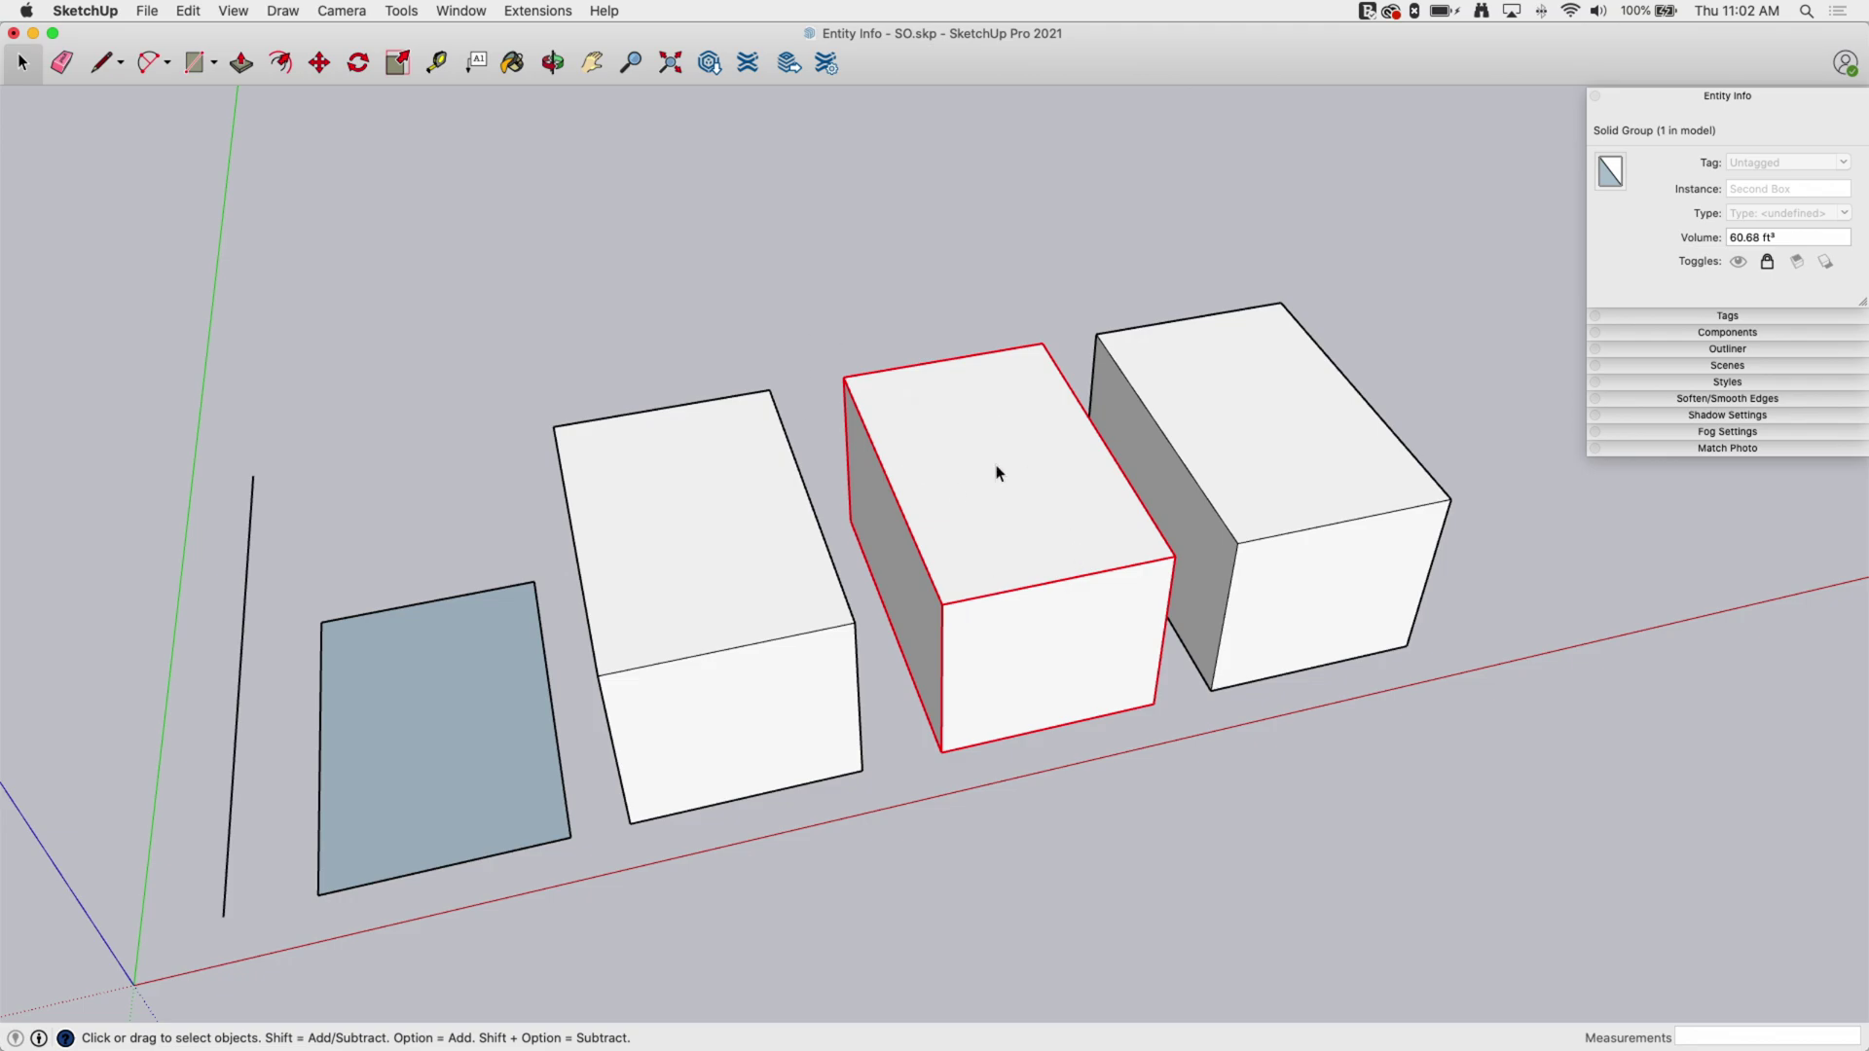
left_click(62, 67)
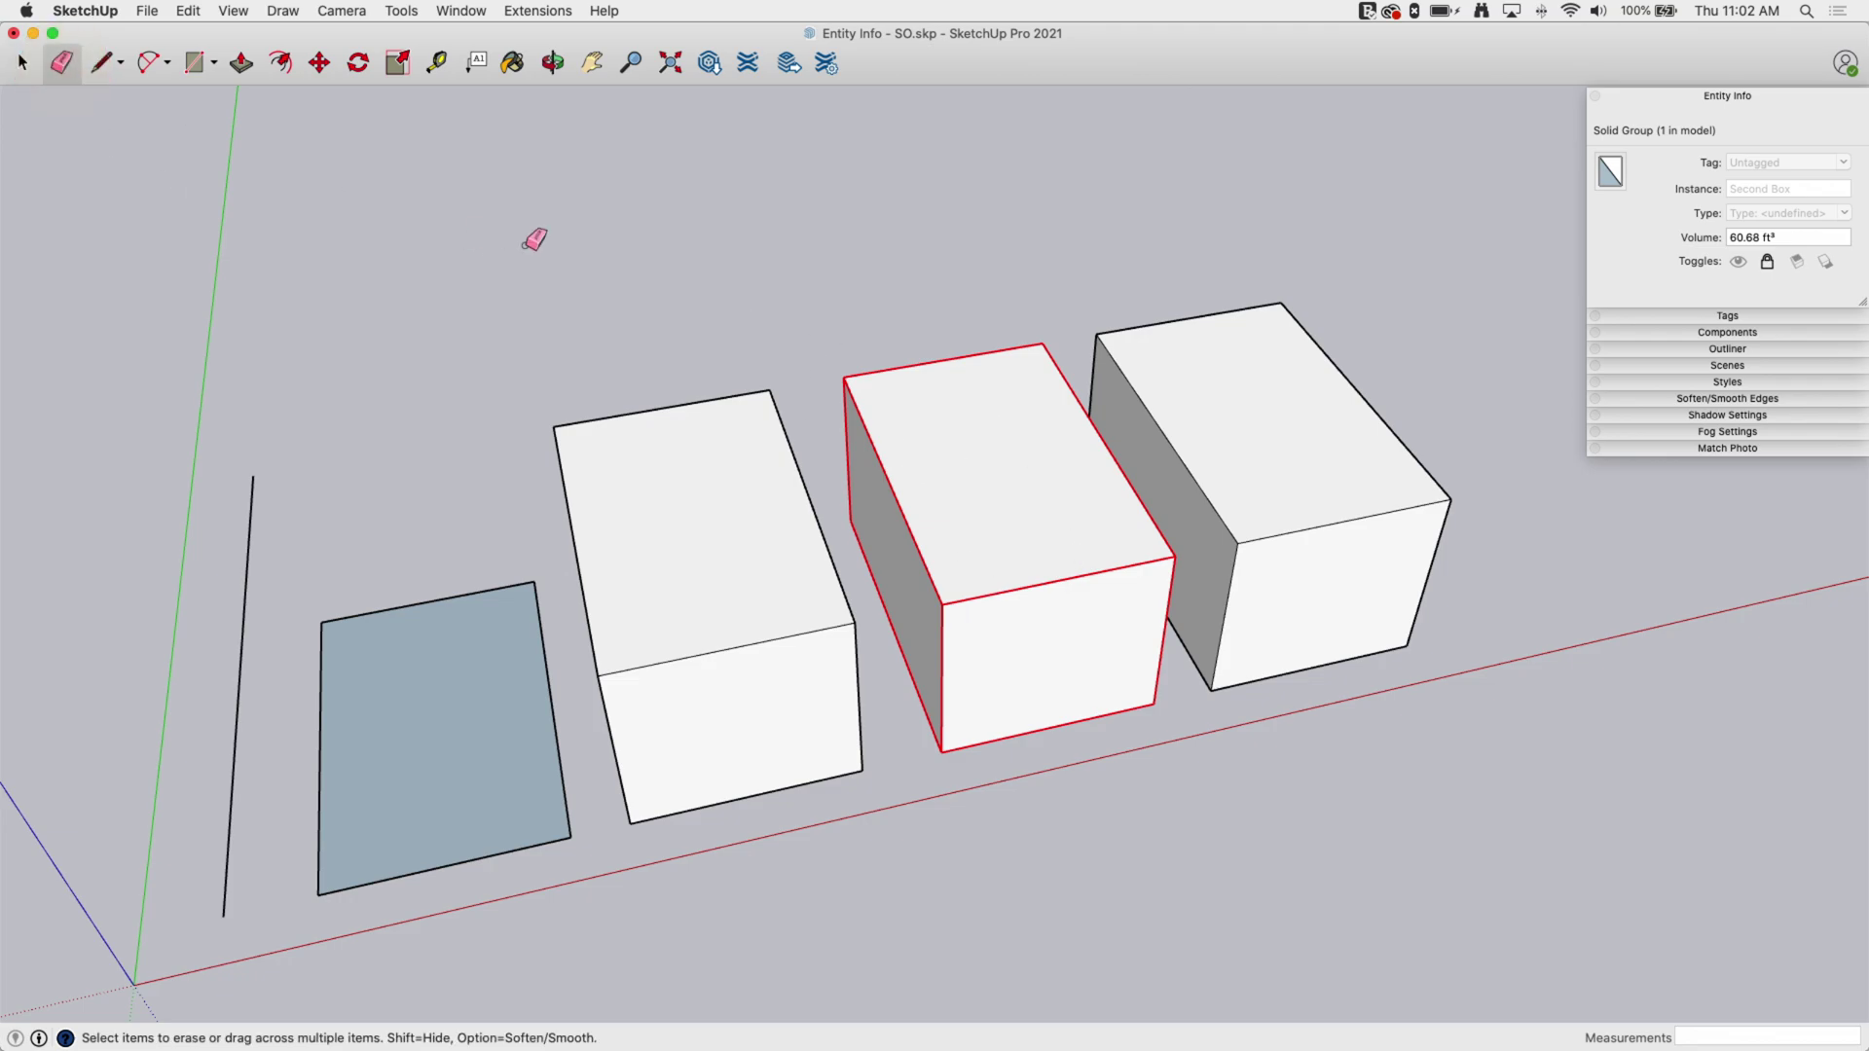
left_click_drag(906, 339, 896, 477)
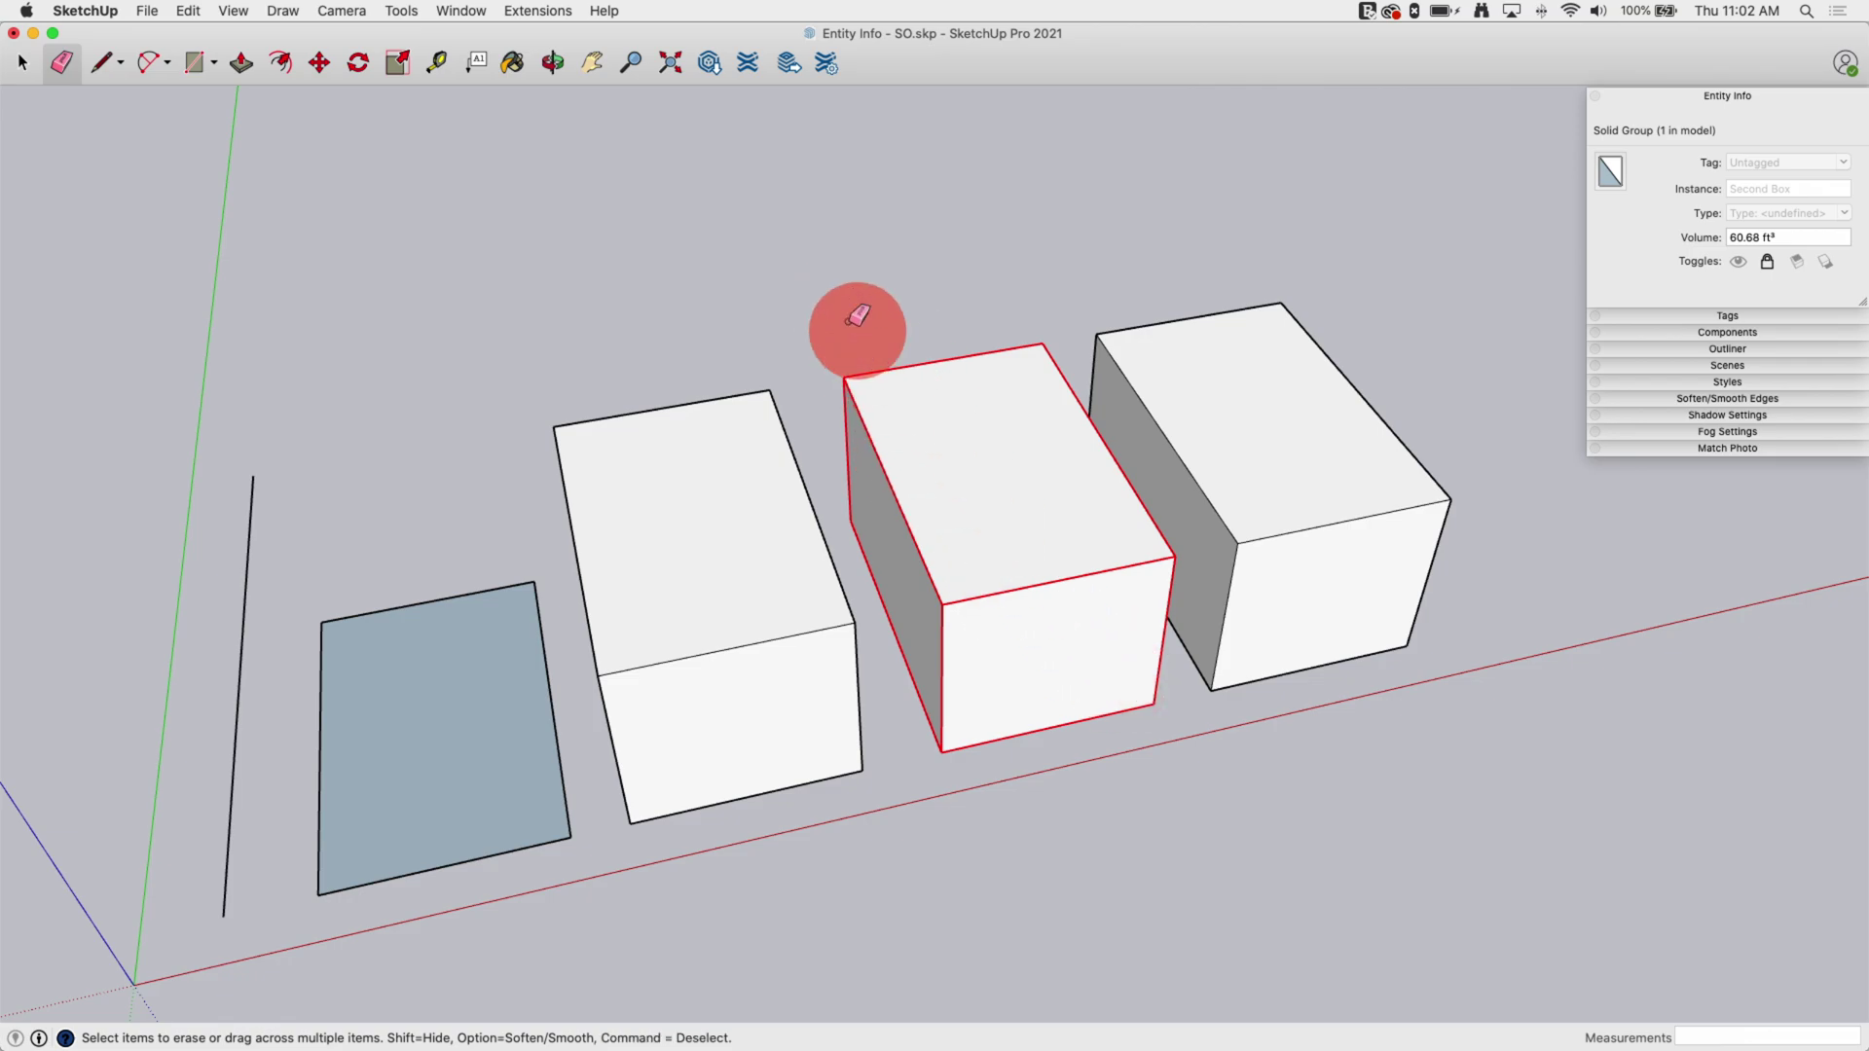
left_click(320, 64)
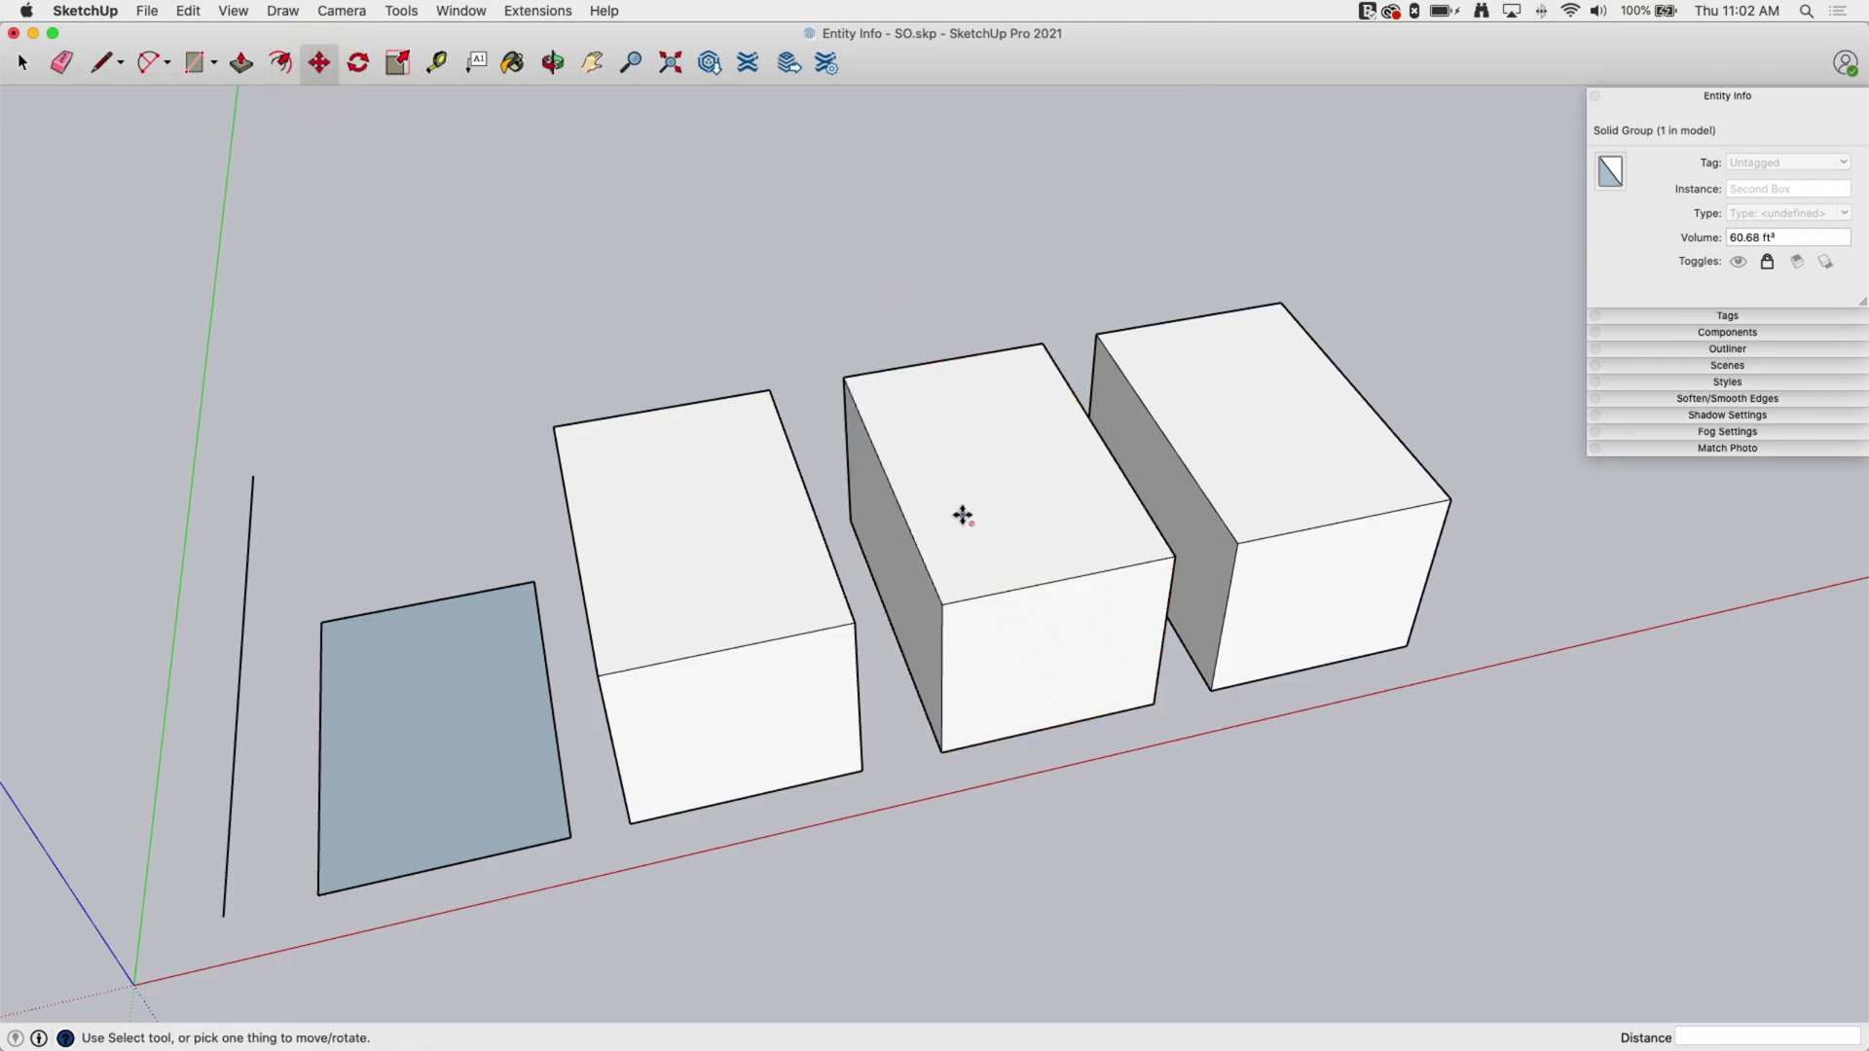
left_click(964, 505)
left_click(930, 471)
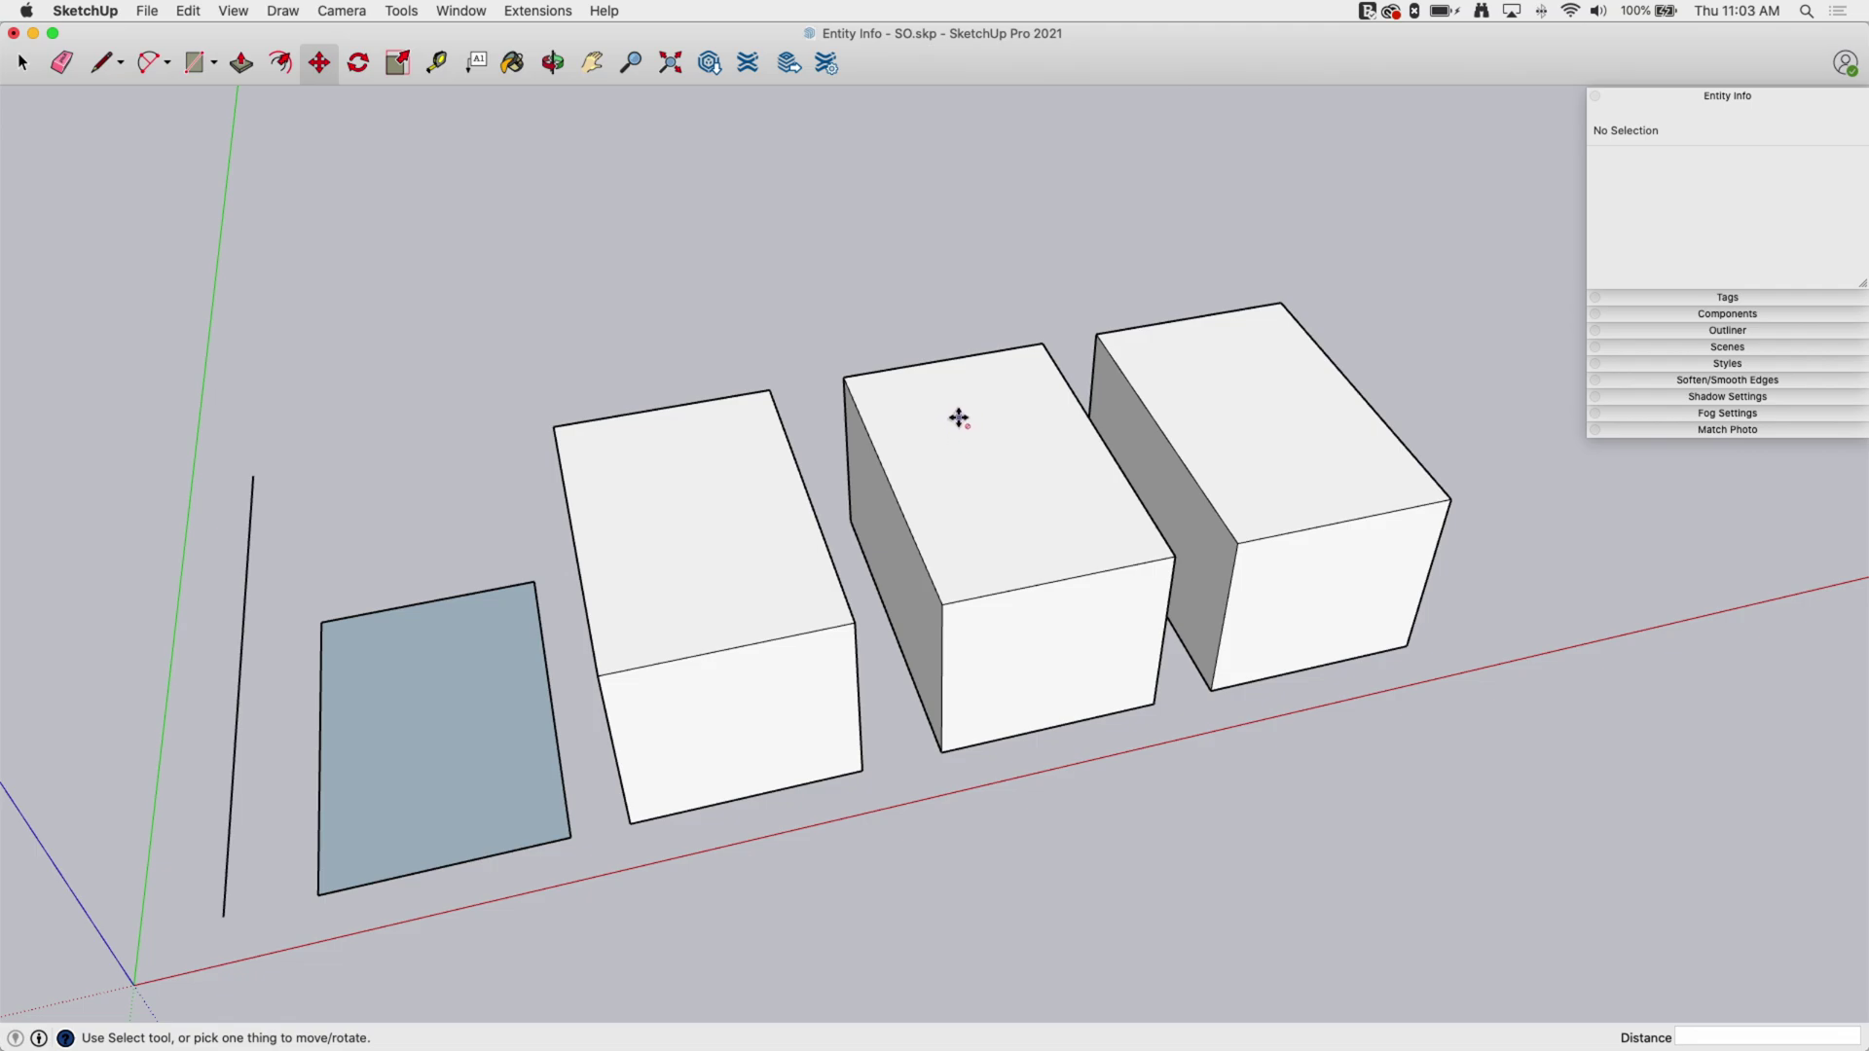
- Reselect the middle Second Box group and turn its lock off in Entity Info
left_click(22, 65)
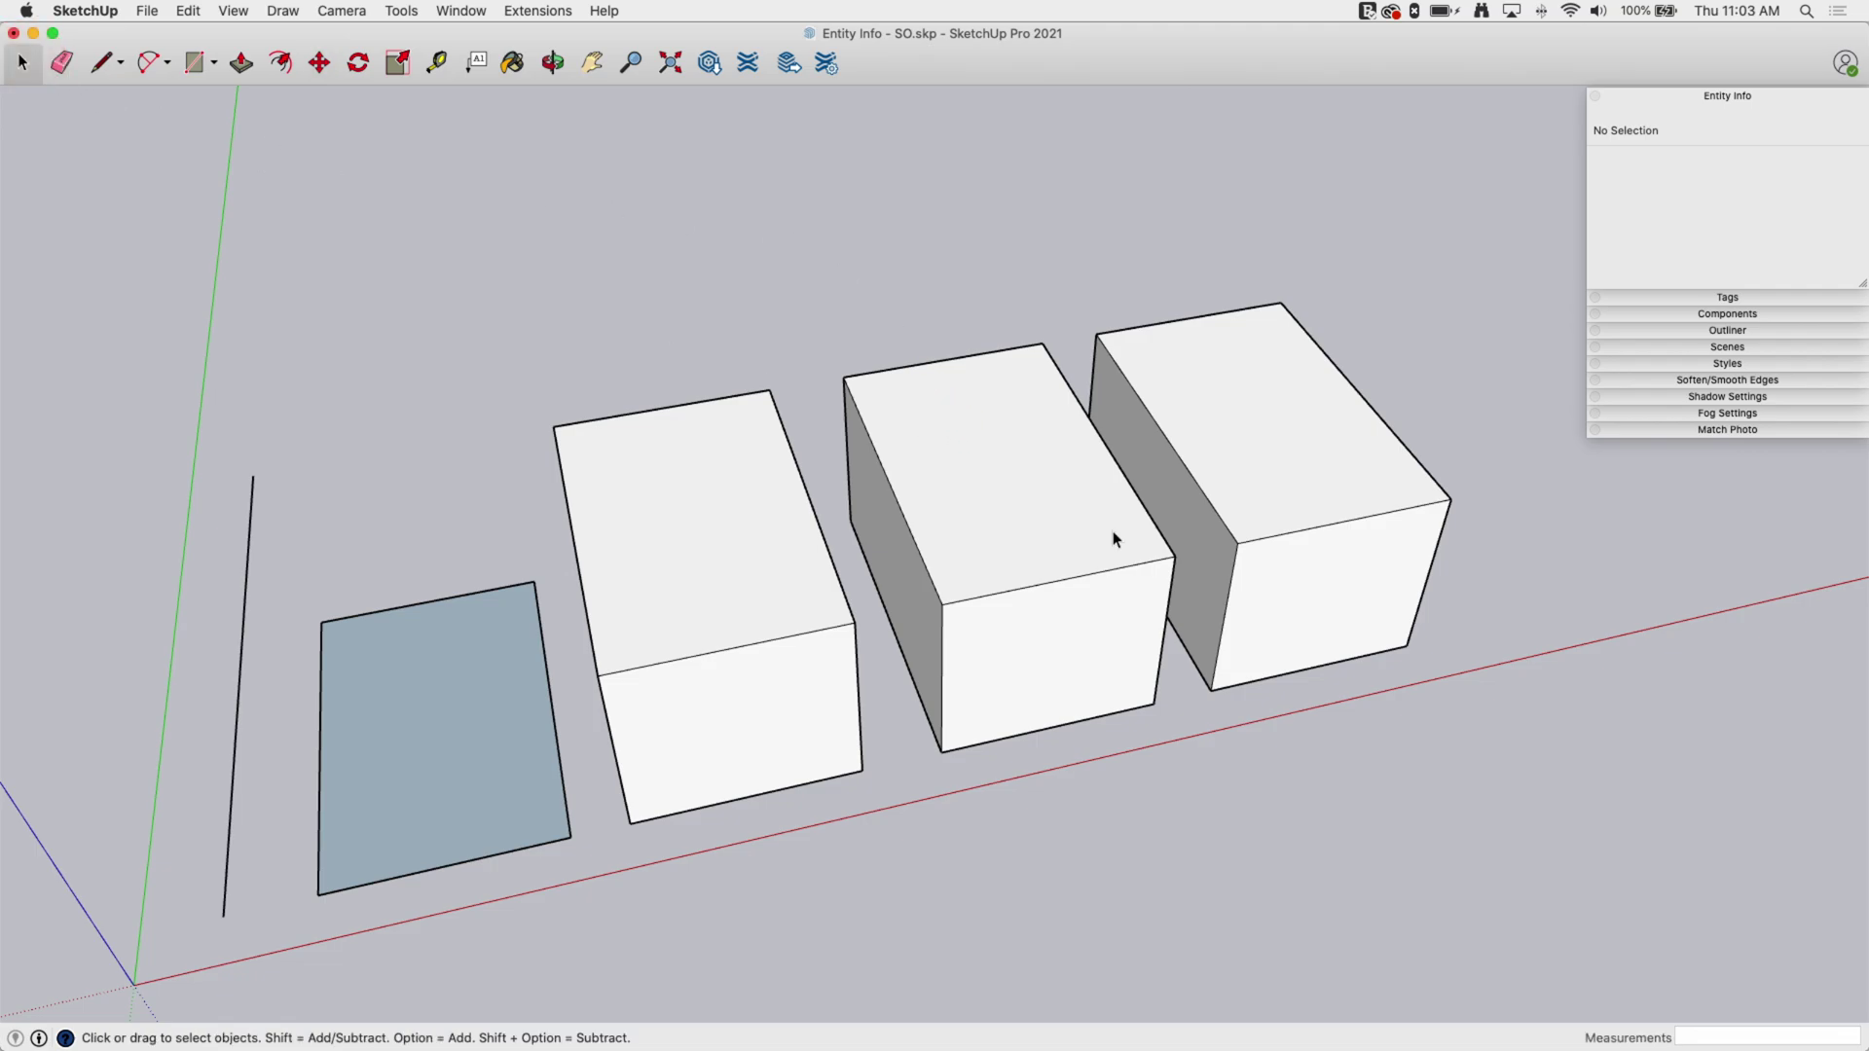
left_click(971, 450)
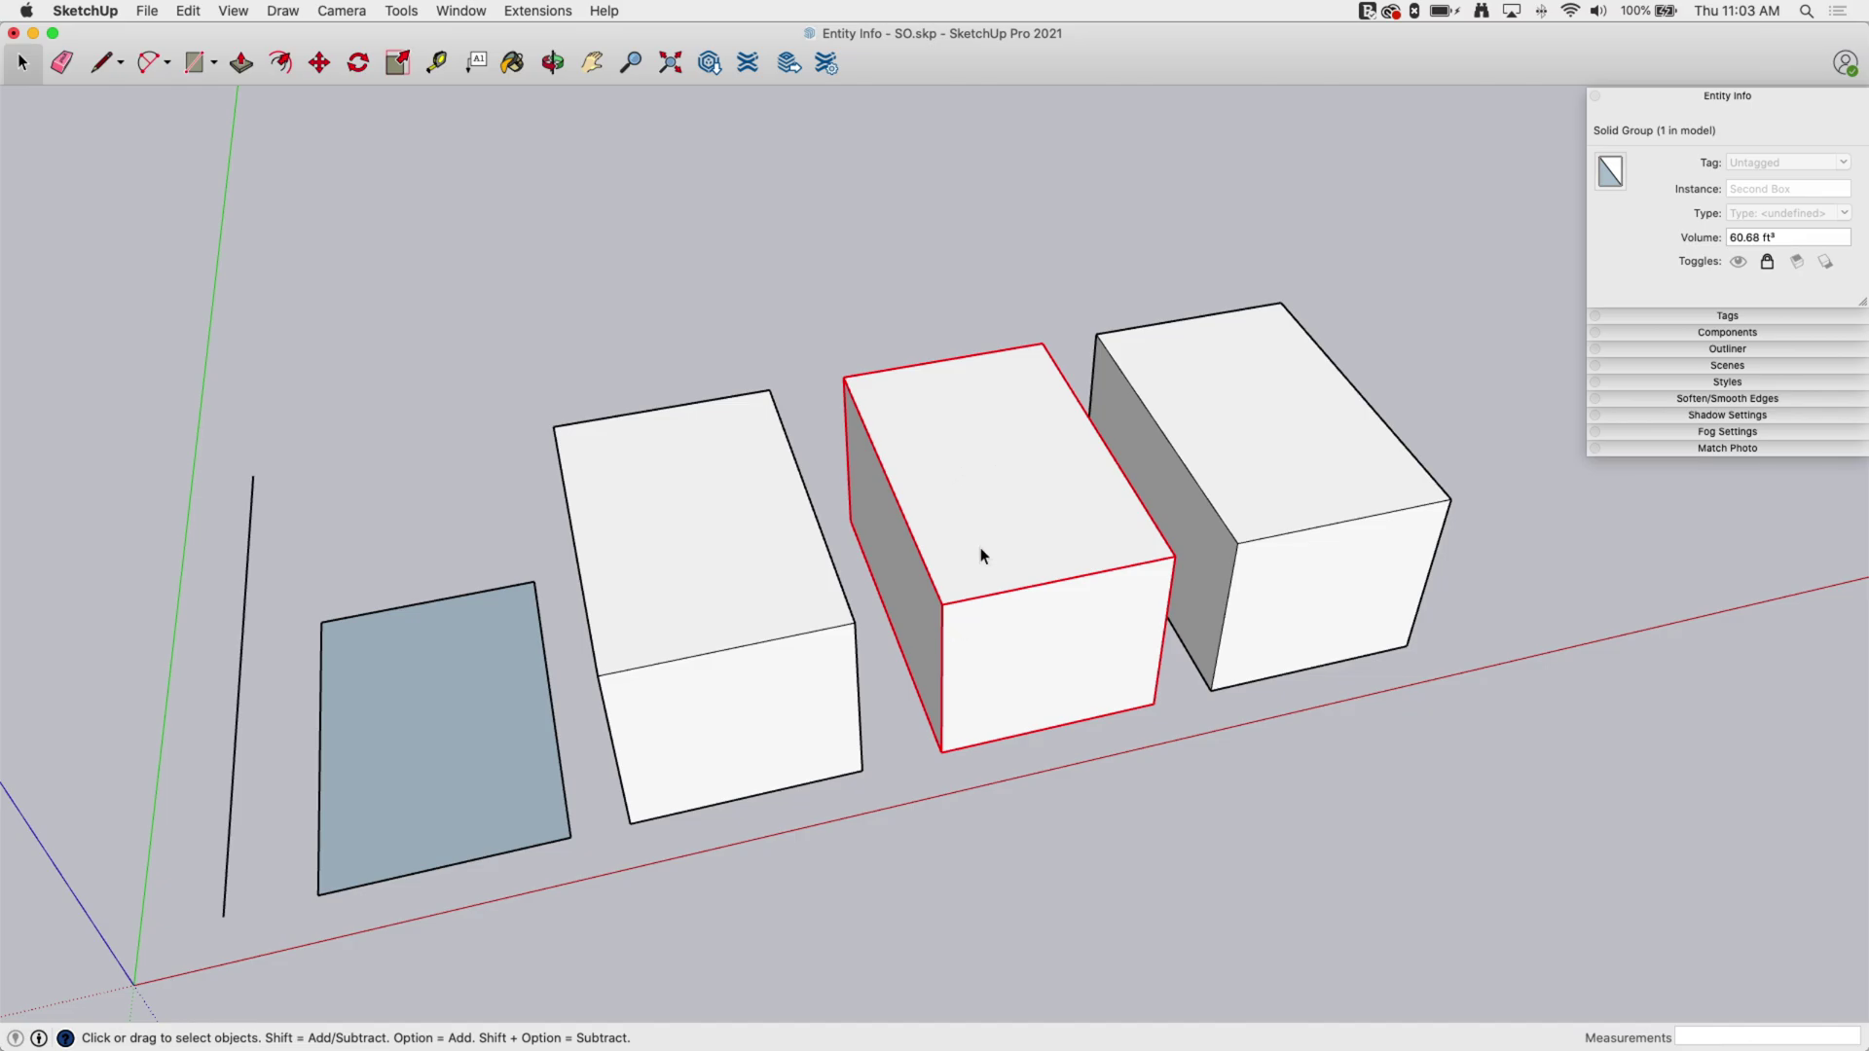
scroll(1006, 549, "up", 10)
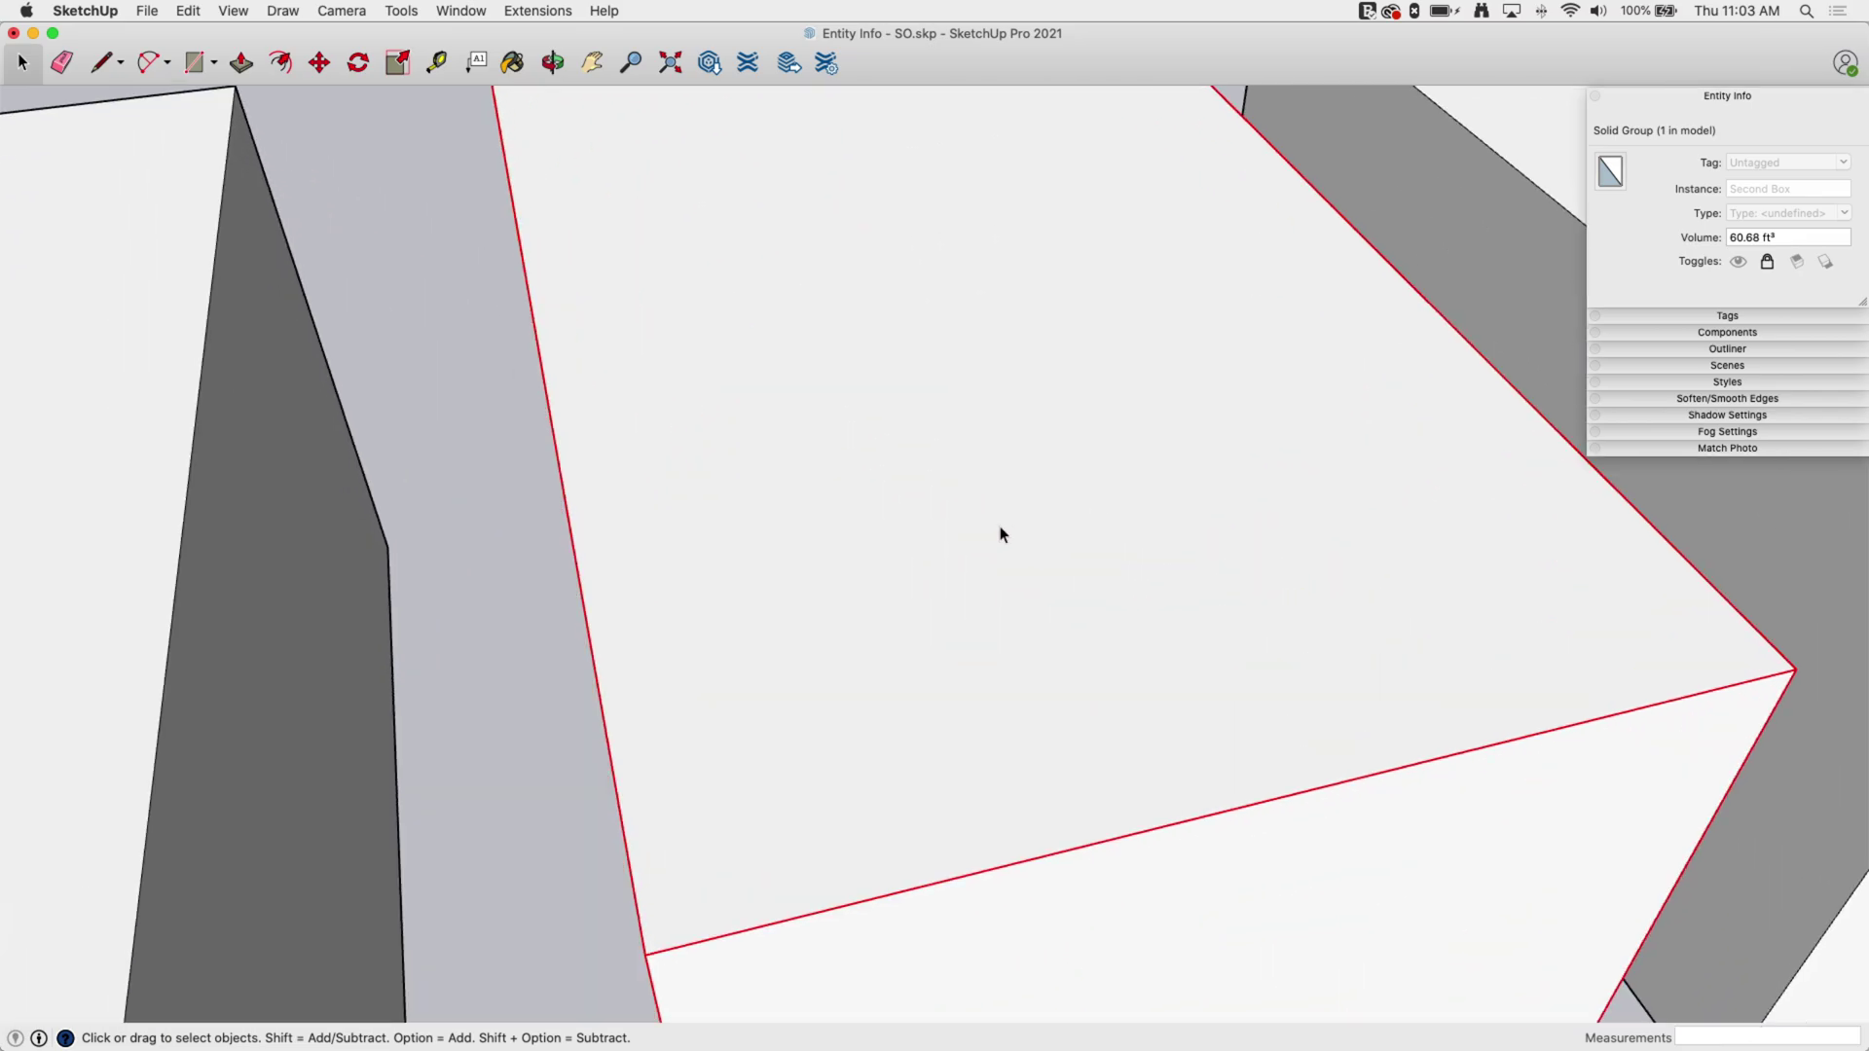
scroll(849, 470, "up", 5)
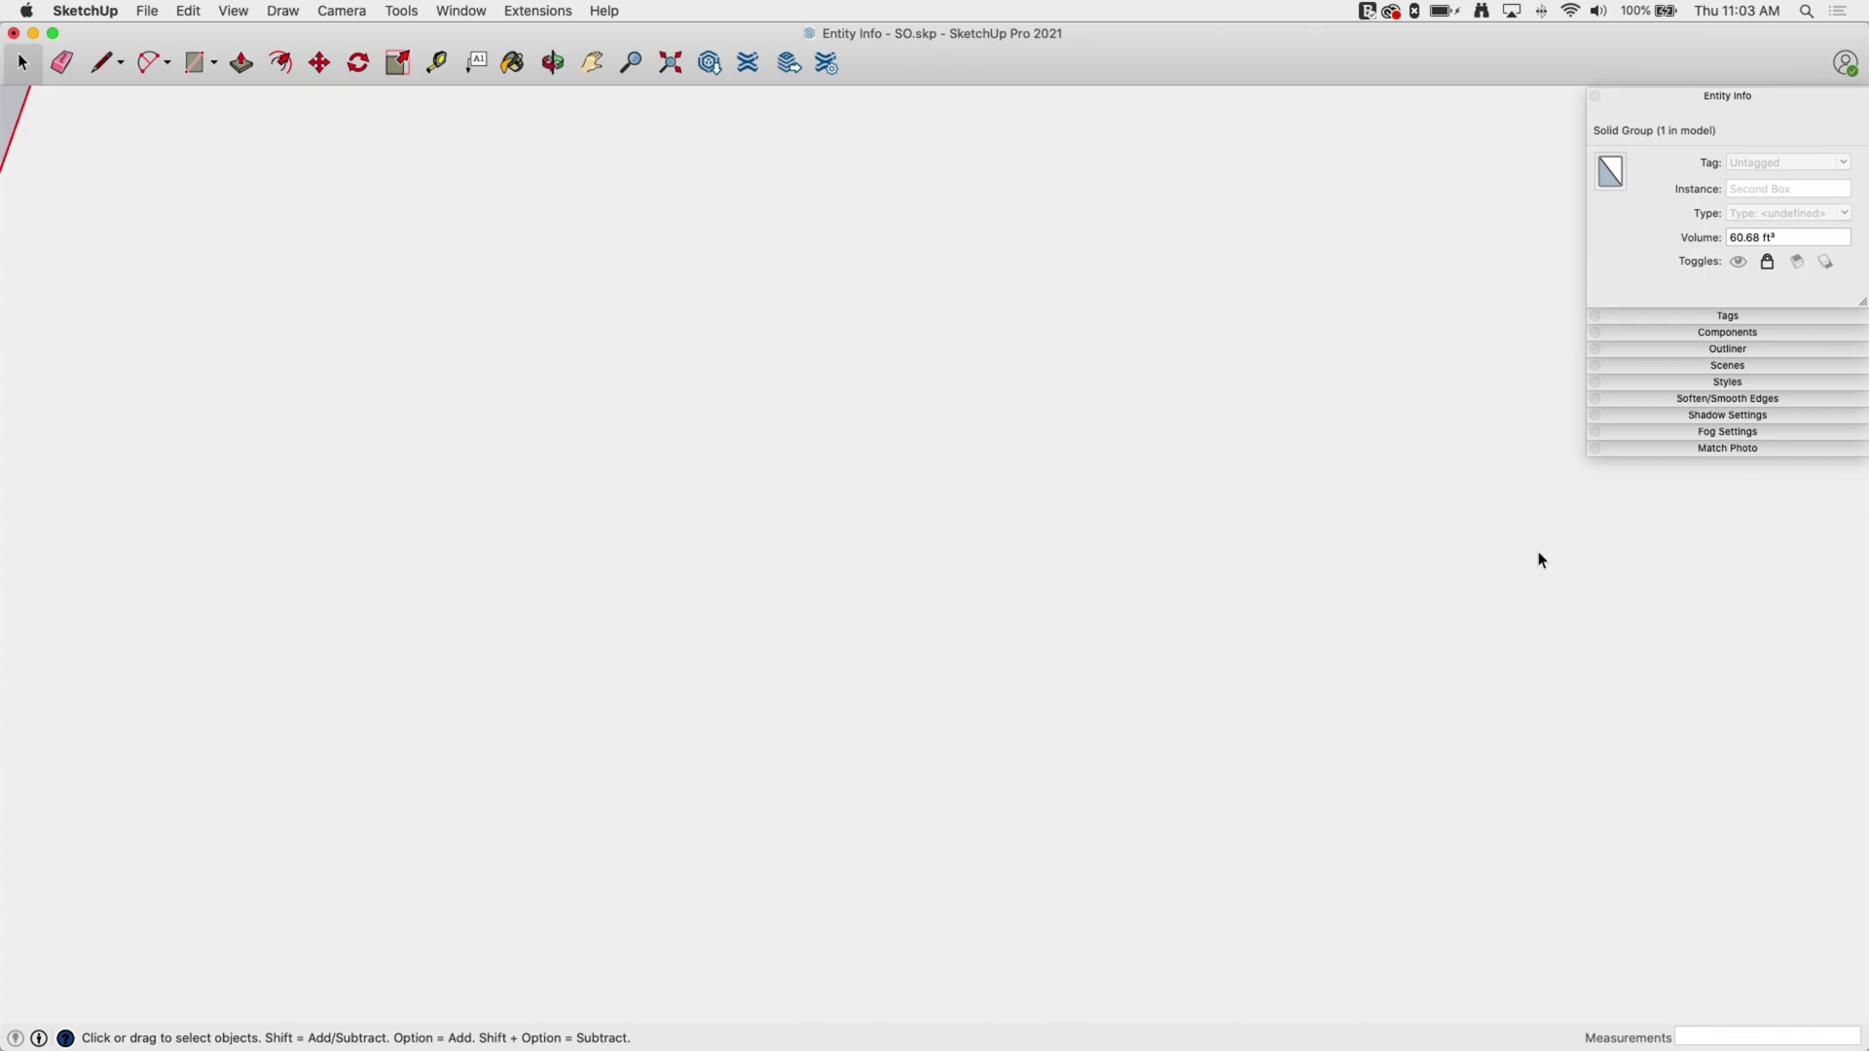
scroll(1265, 454, "down", 5)
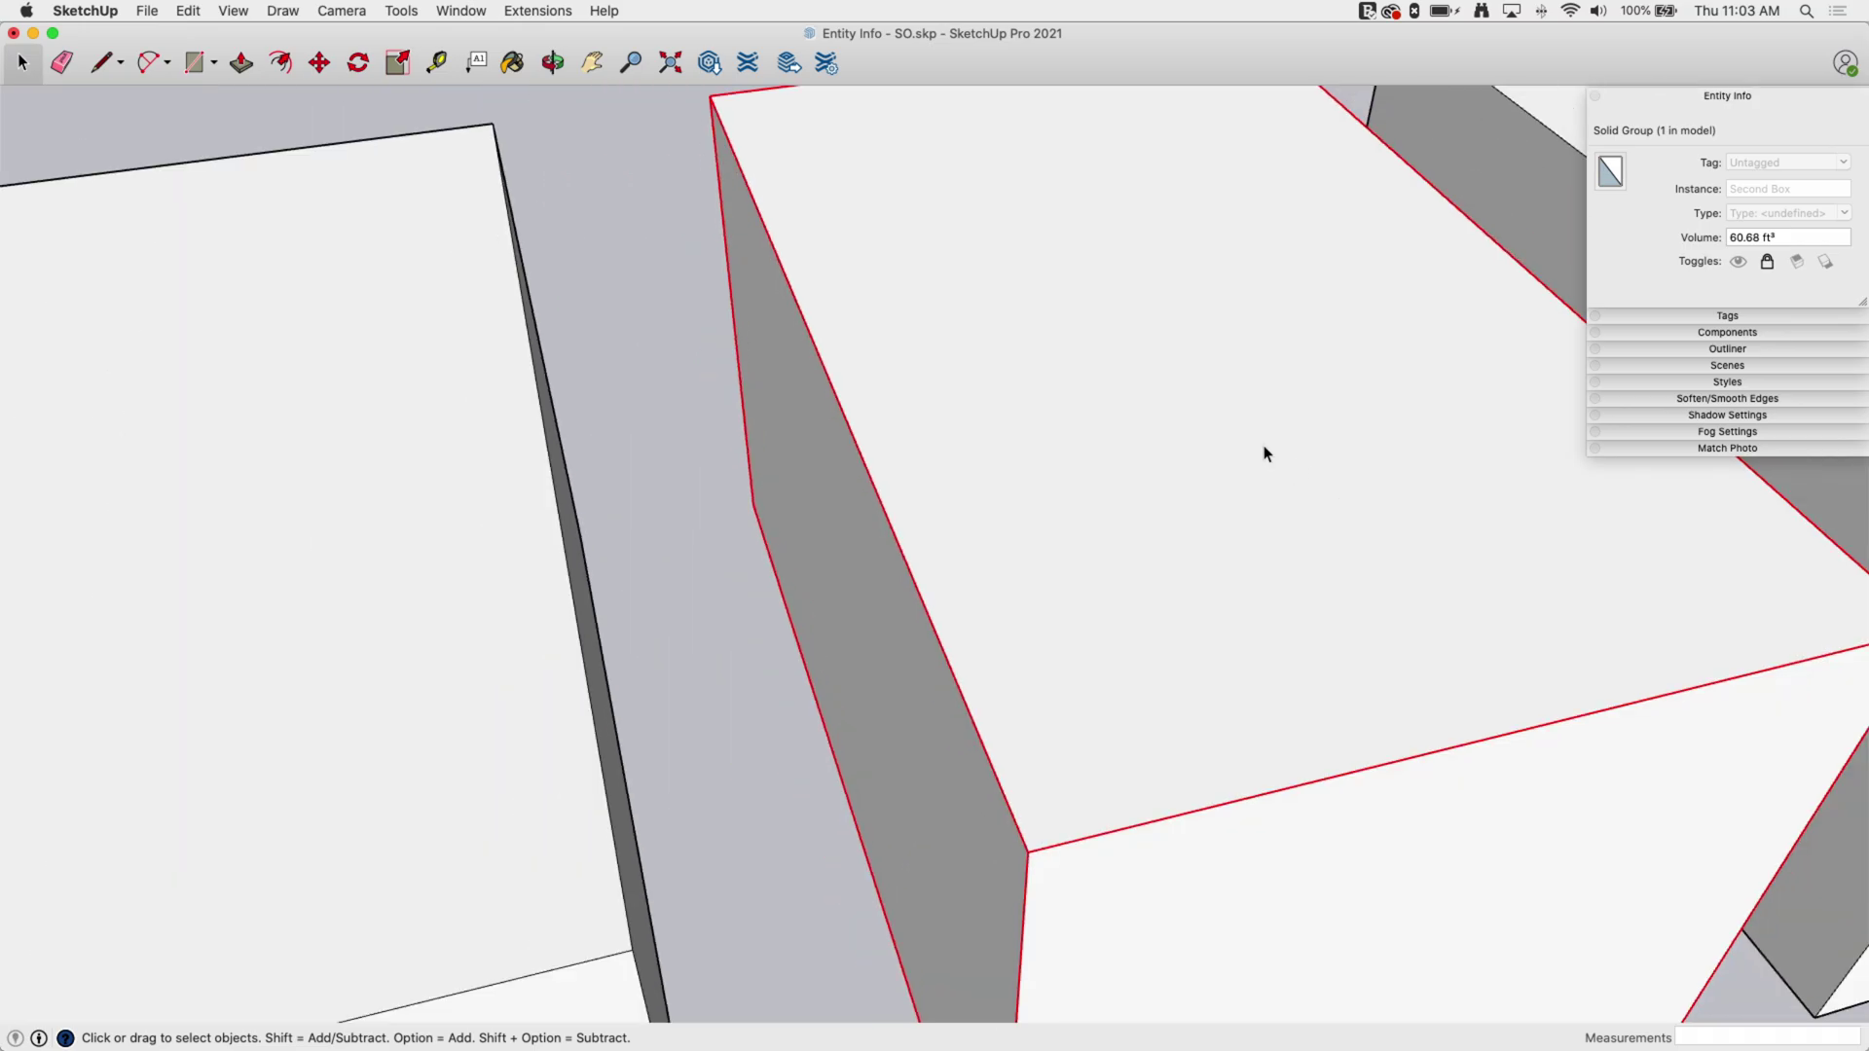
middle_click_drag(1265, 455, 847, 383)
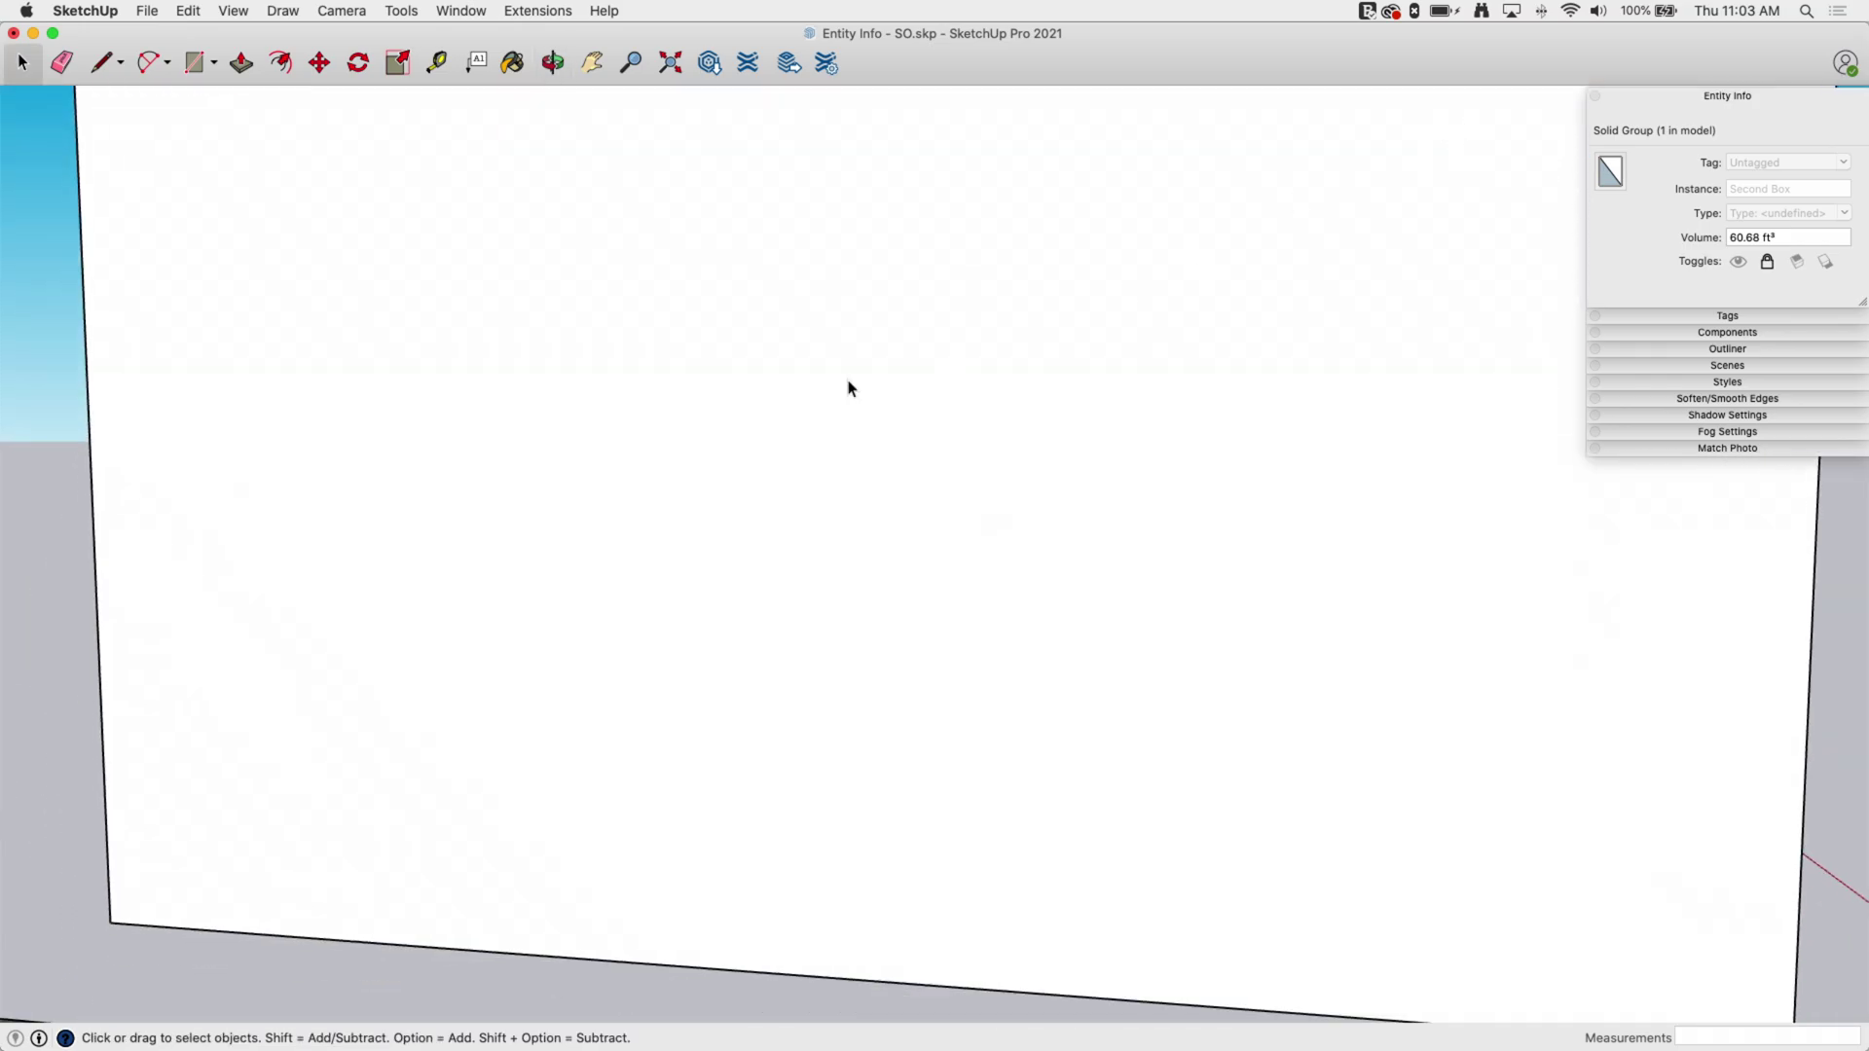
scroll(847, 384, "down", 3)
middle_click_drag(1632, 536, 909, 634)
scroll(475, 791, "down", 3)
scroll(475, 791, "down", 3)
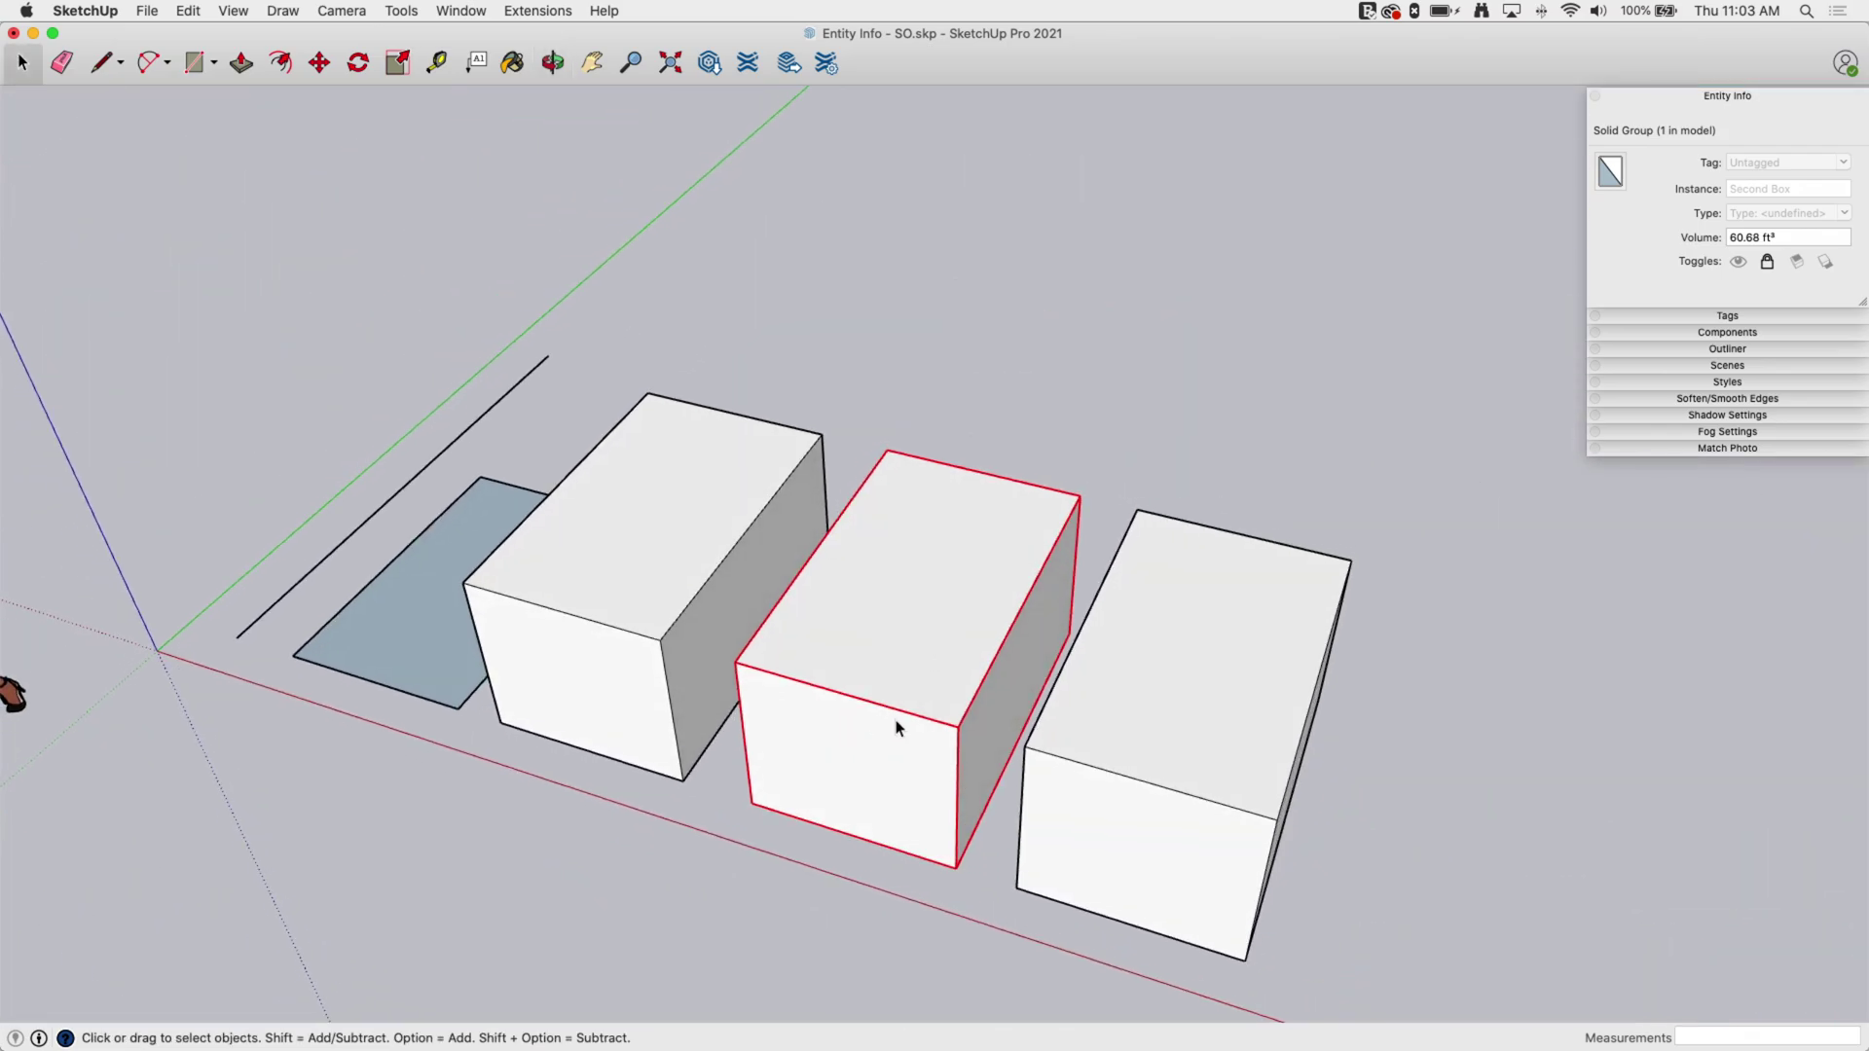
left_click(1769, 262)
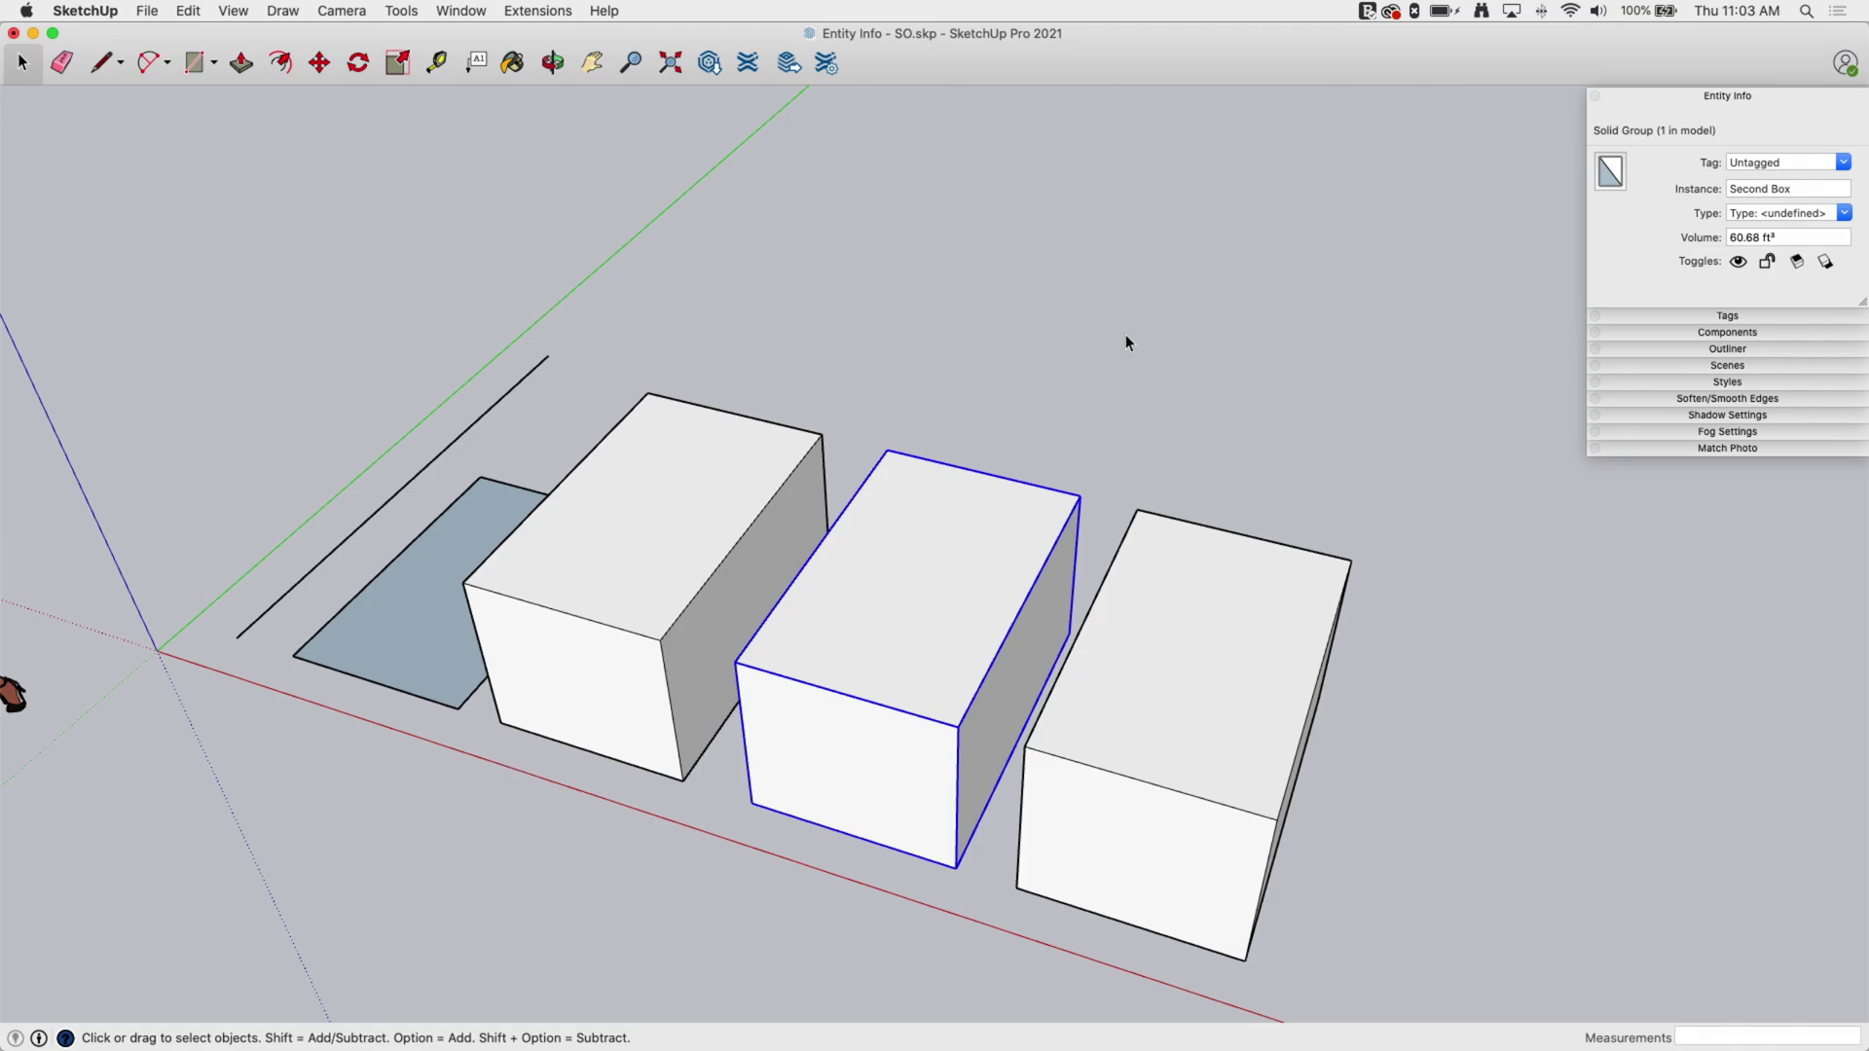
- Add 'F' to the right-hand Box component's Instance field so it reads 'Fourth'
left_click(1173, 631)
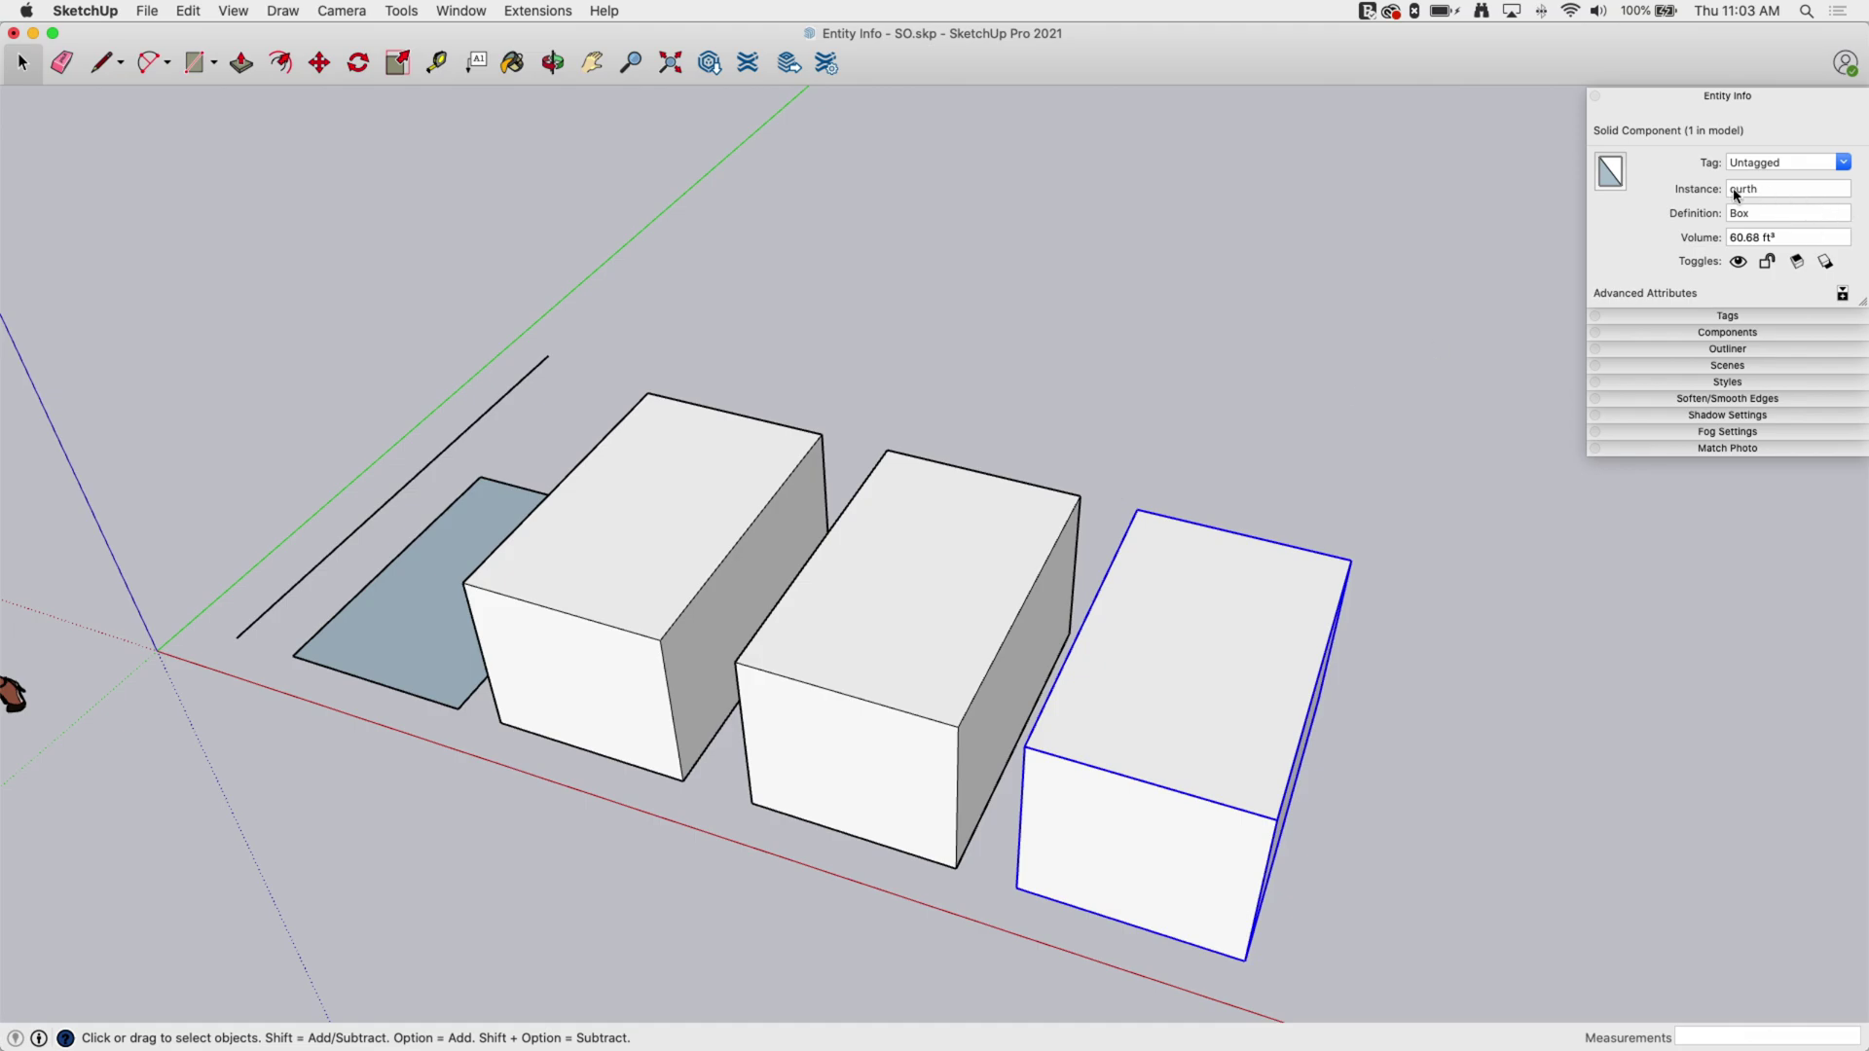
left_click(1782, 187)
left_click(1783, 185)
type("F")
key("Tab")
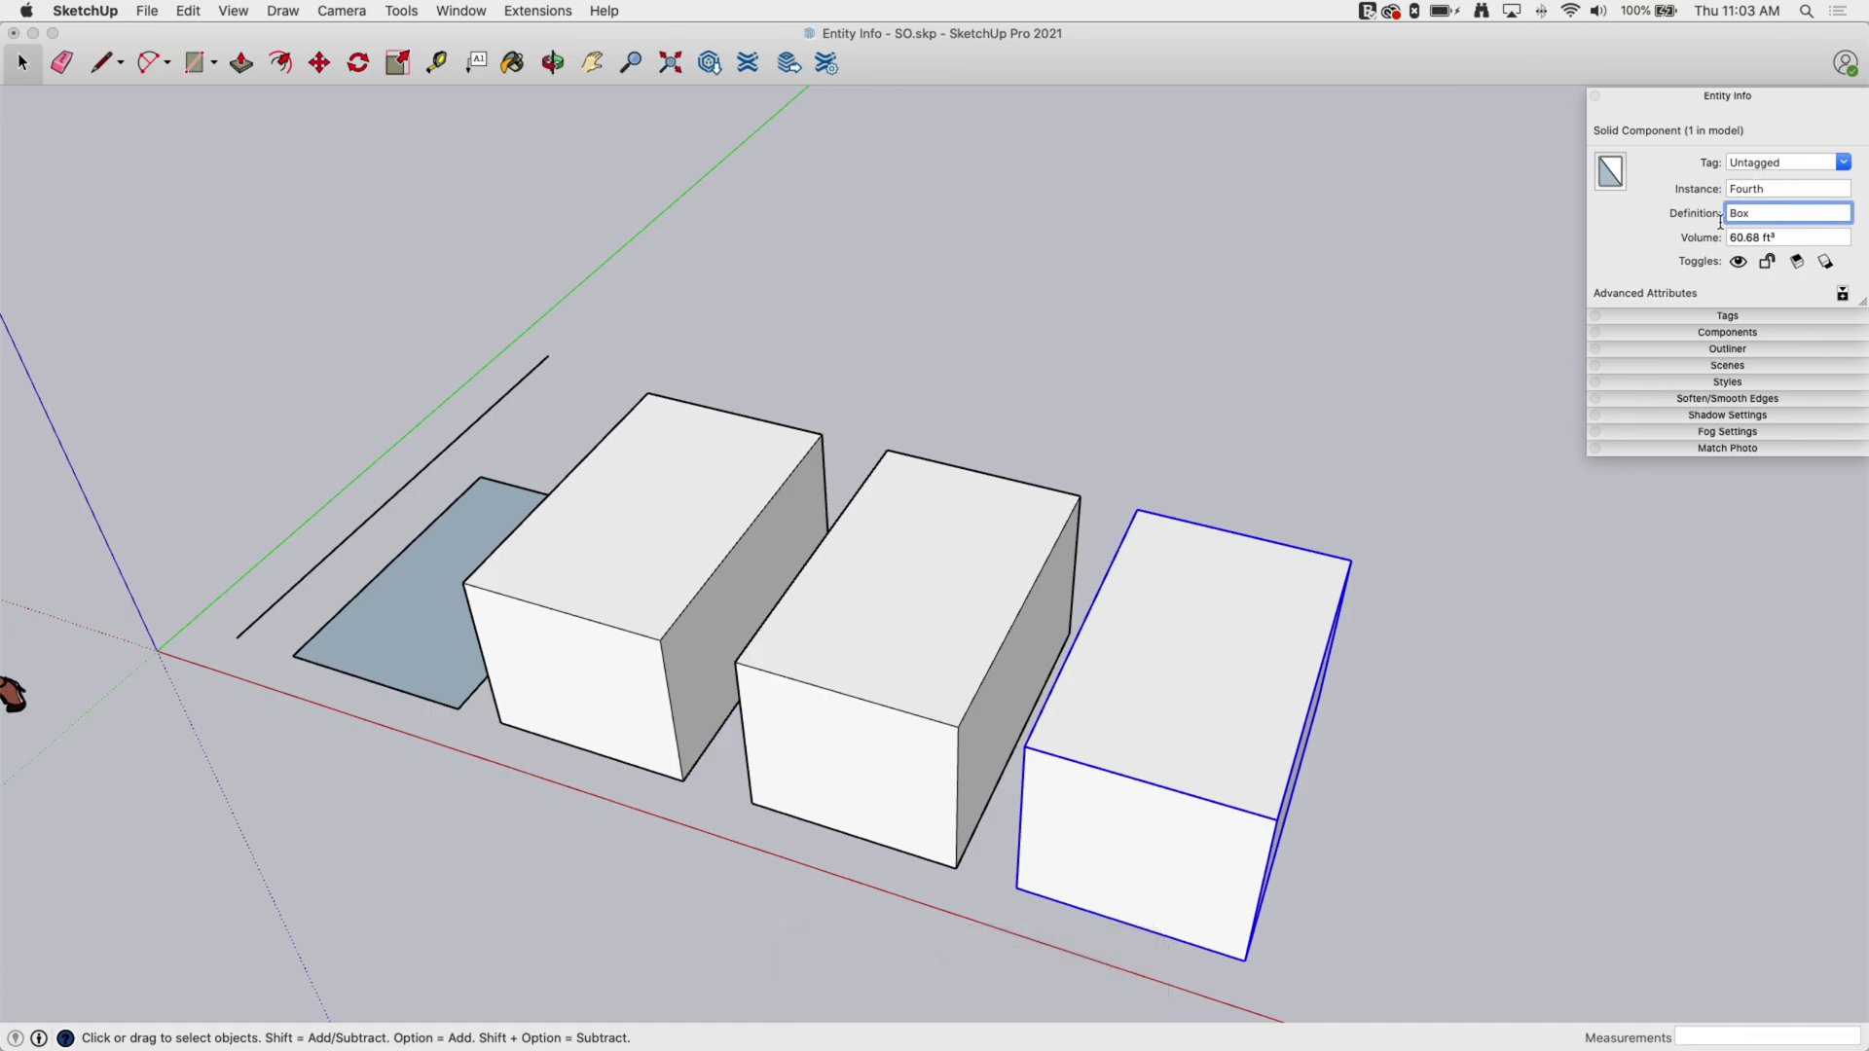
left_click(1782, 215)
left_click(1207, 650)
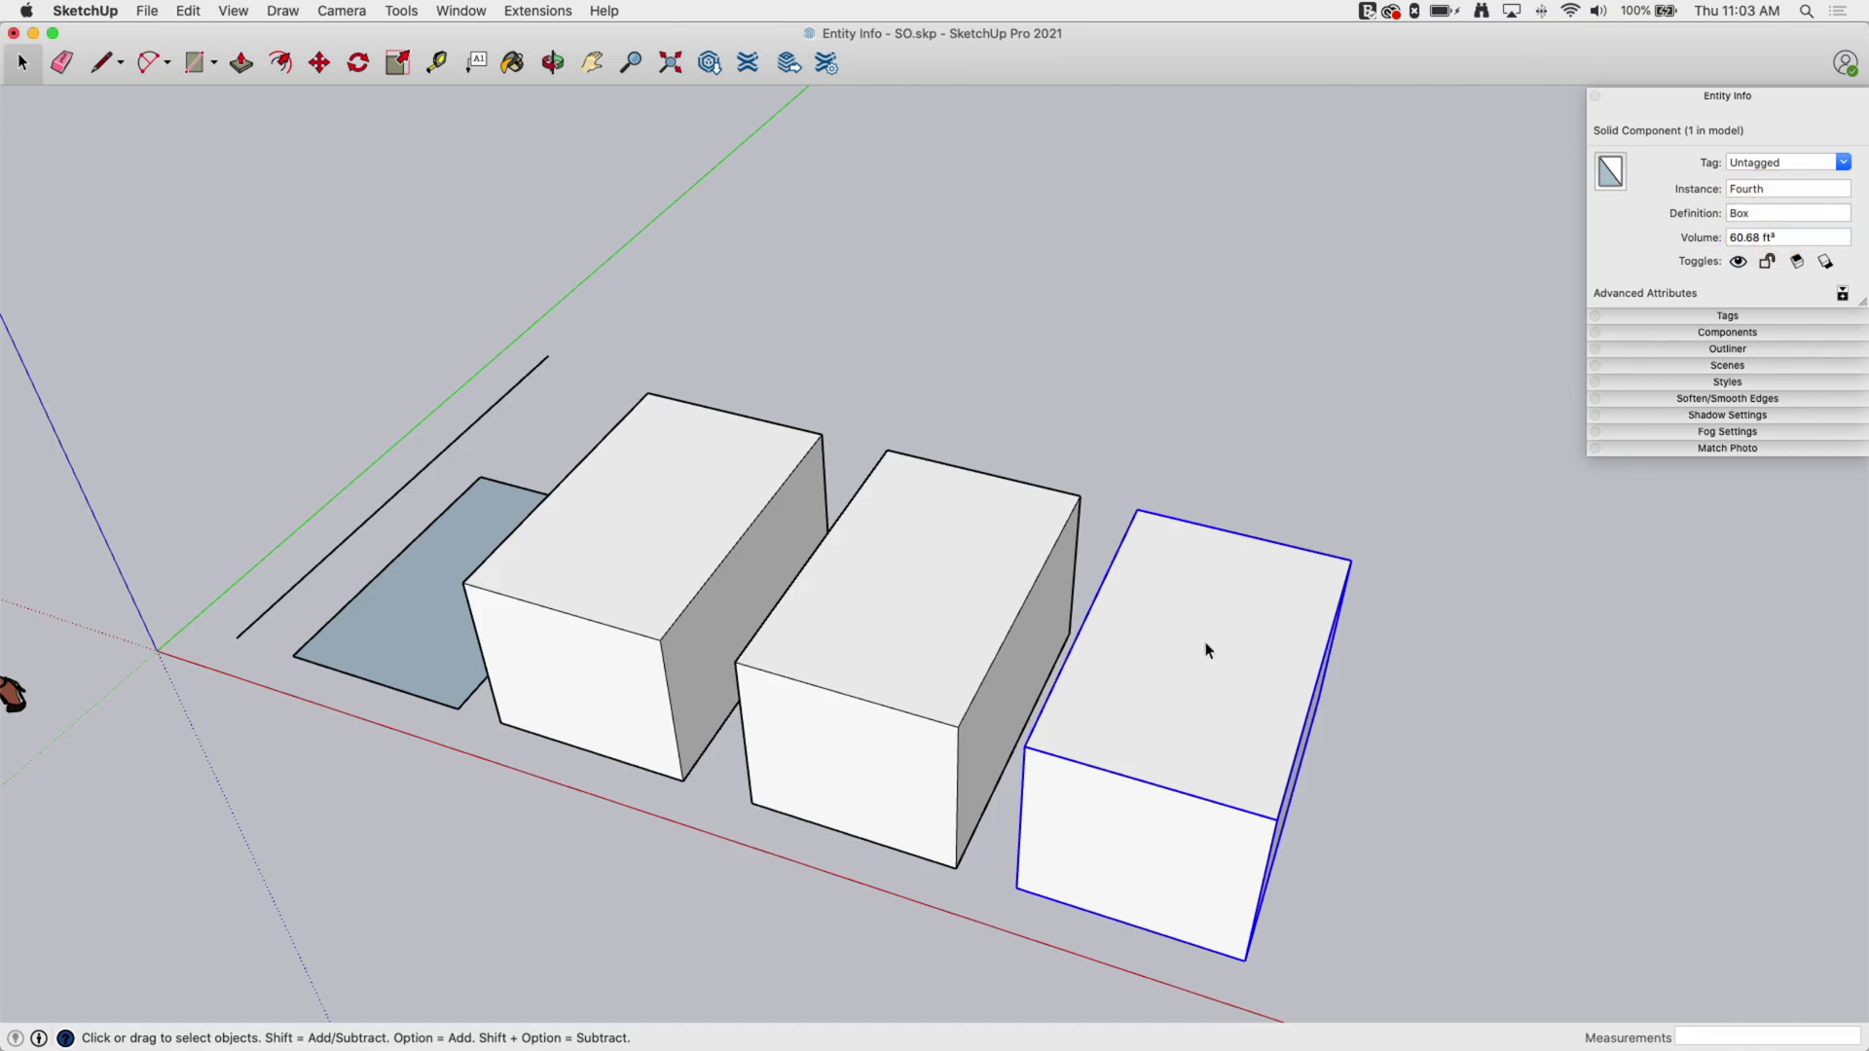
middle_click_drag(1178, 657, 1253, 645)
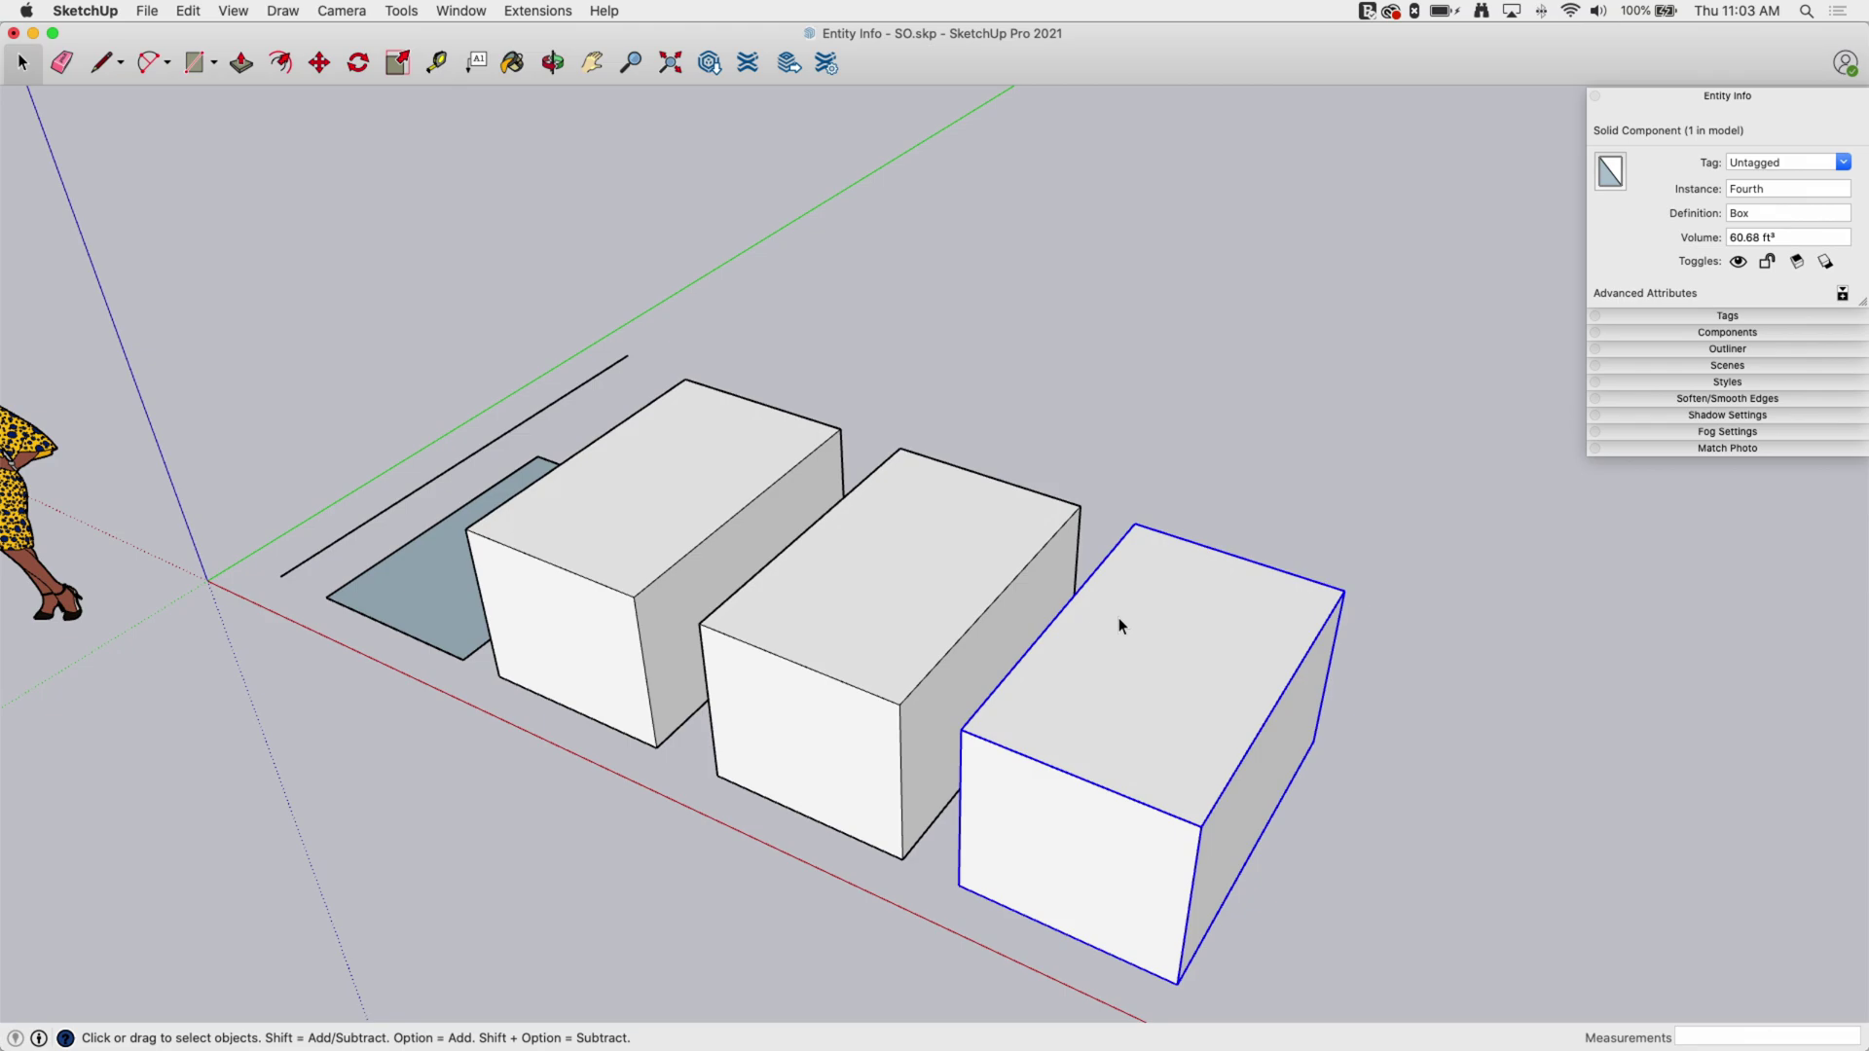
- Copy the middle group and right component into a row behind them
left_click(860, 663)
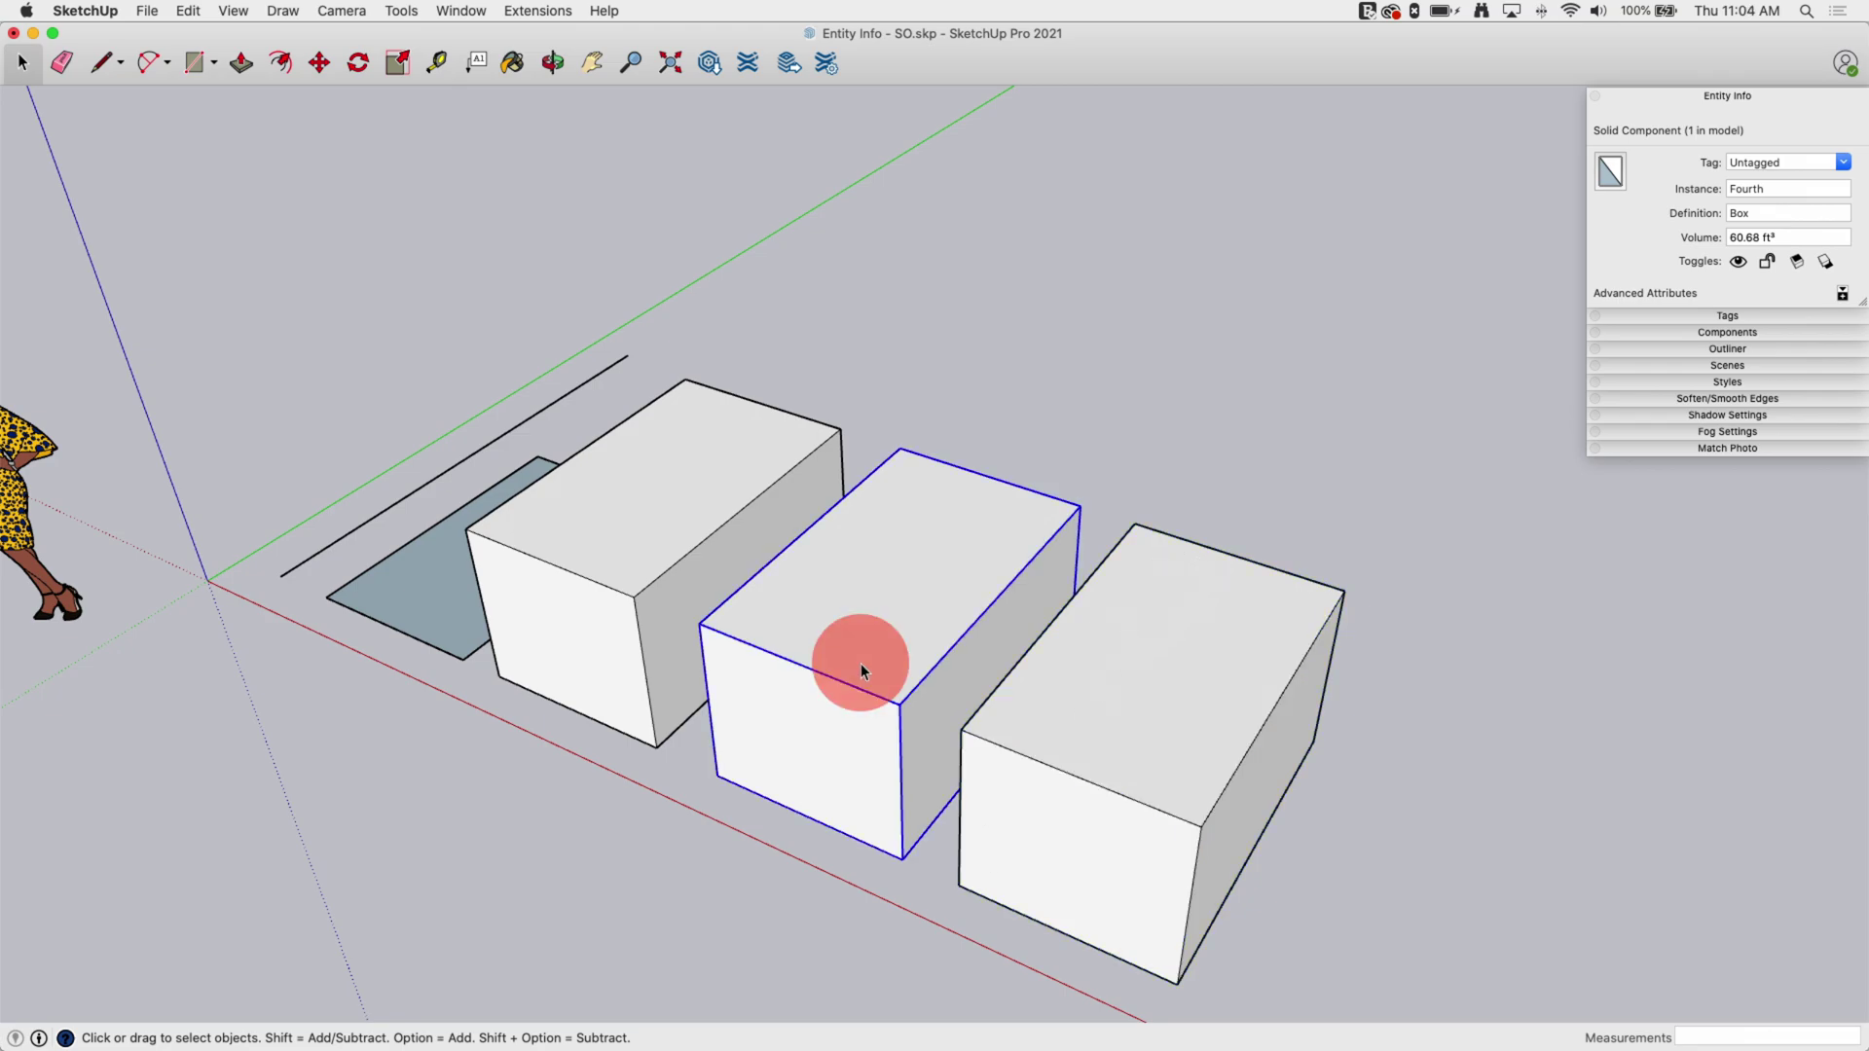
left_click(1137, 718, "shift")
key("shift+m")
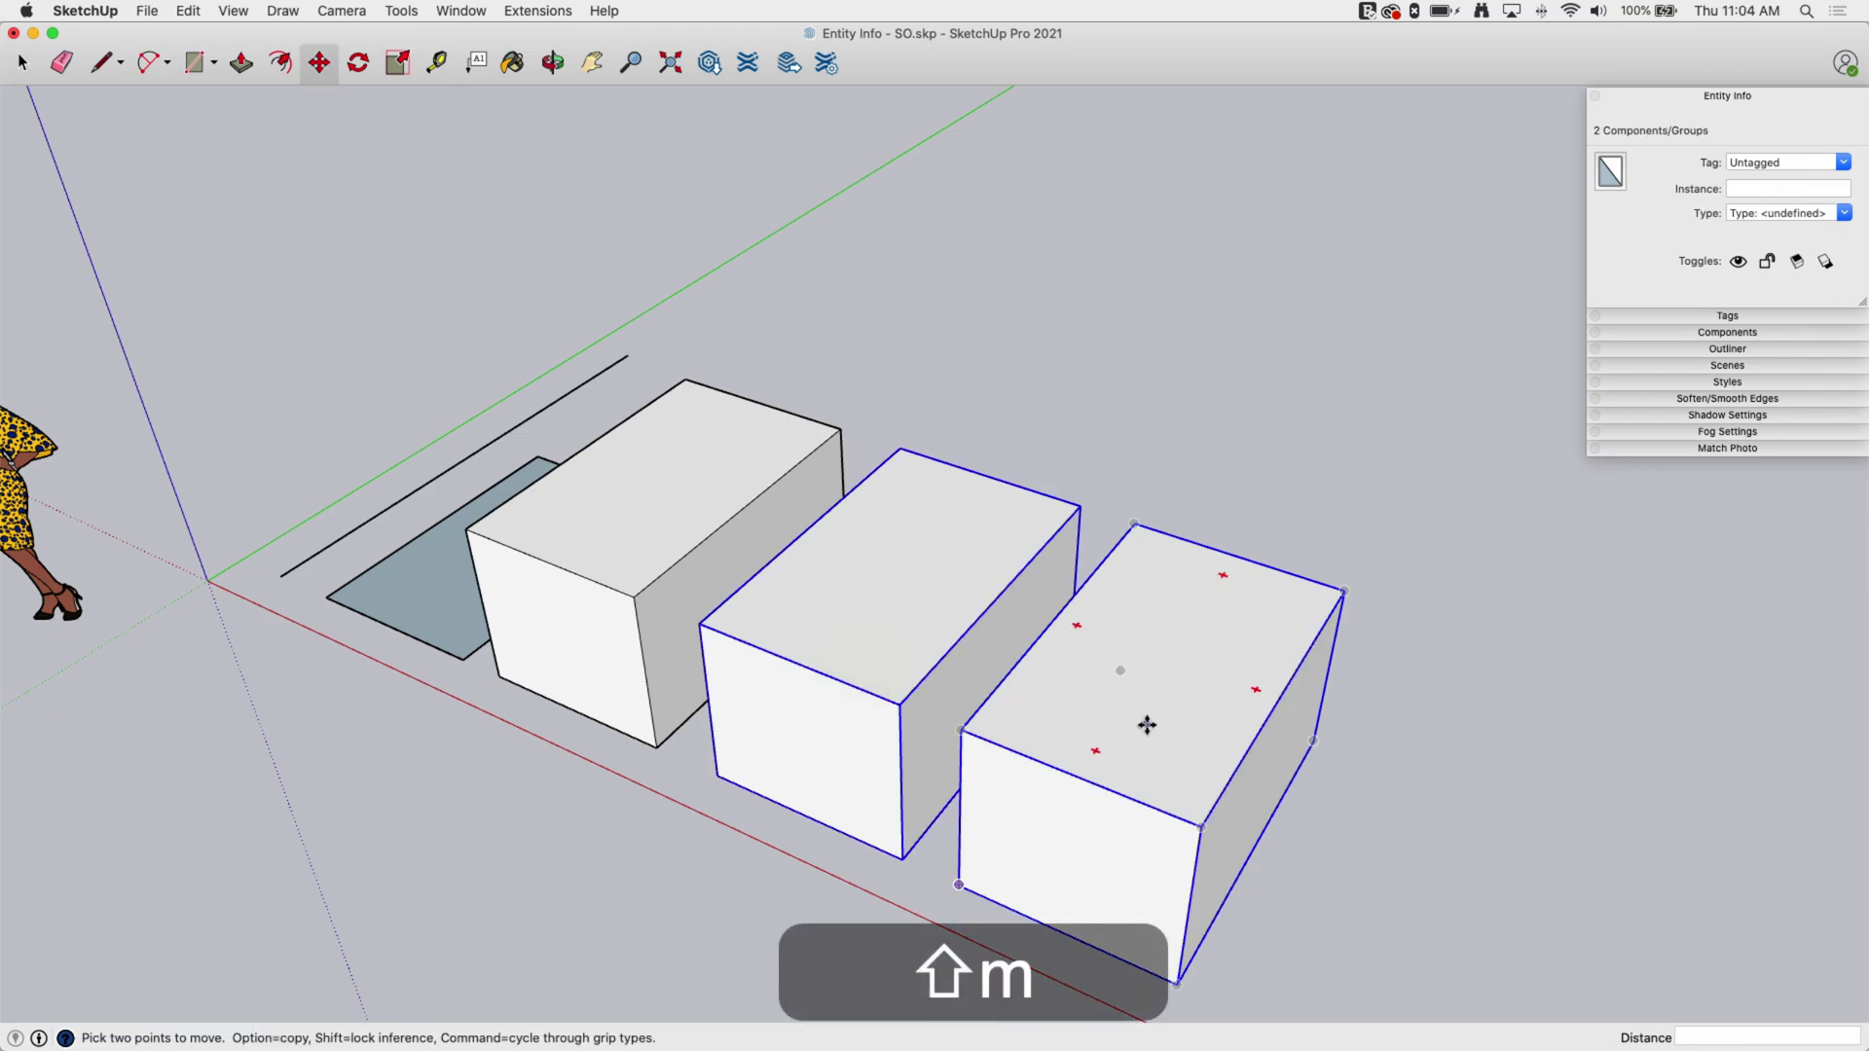
left_click(1145, 725)
key("alt")
left_click(1330, 461)
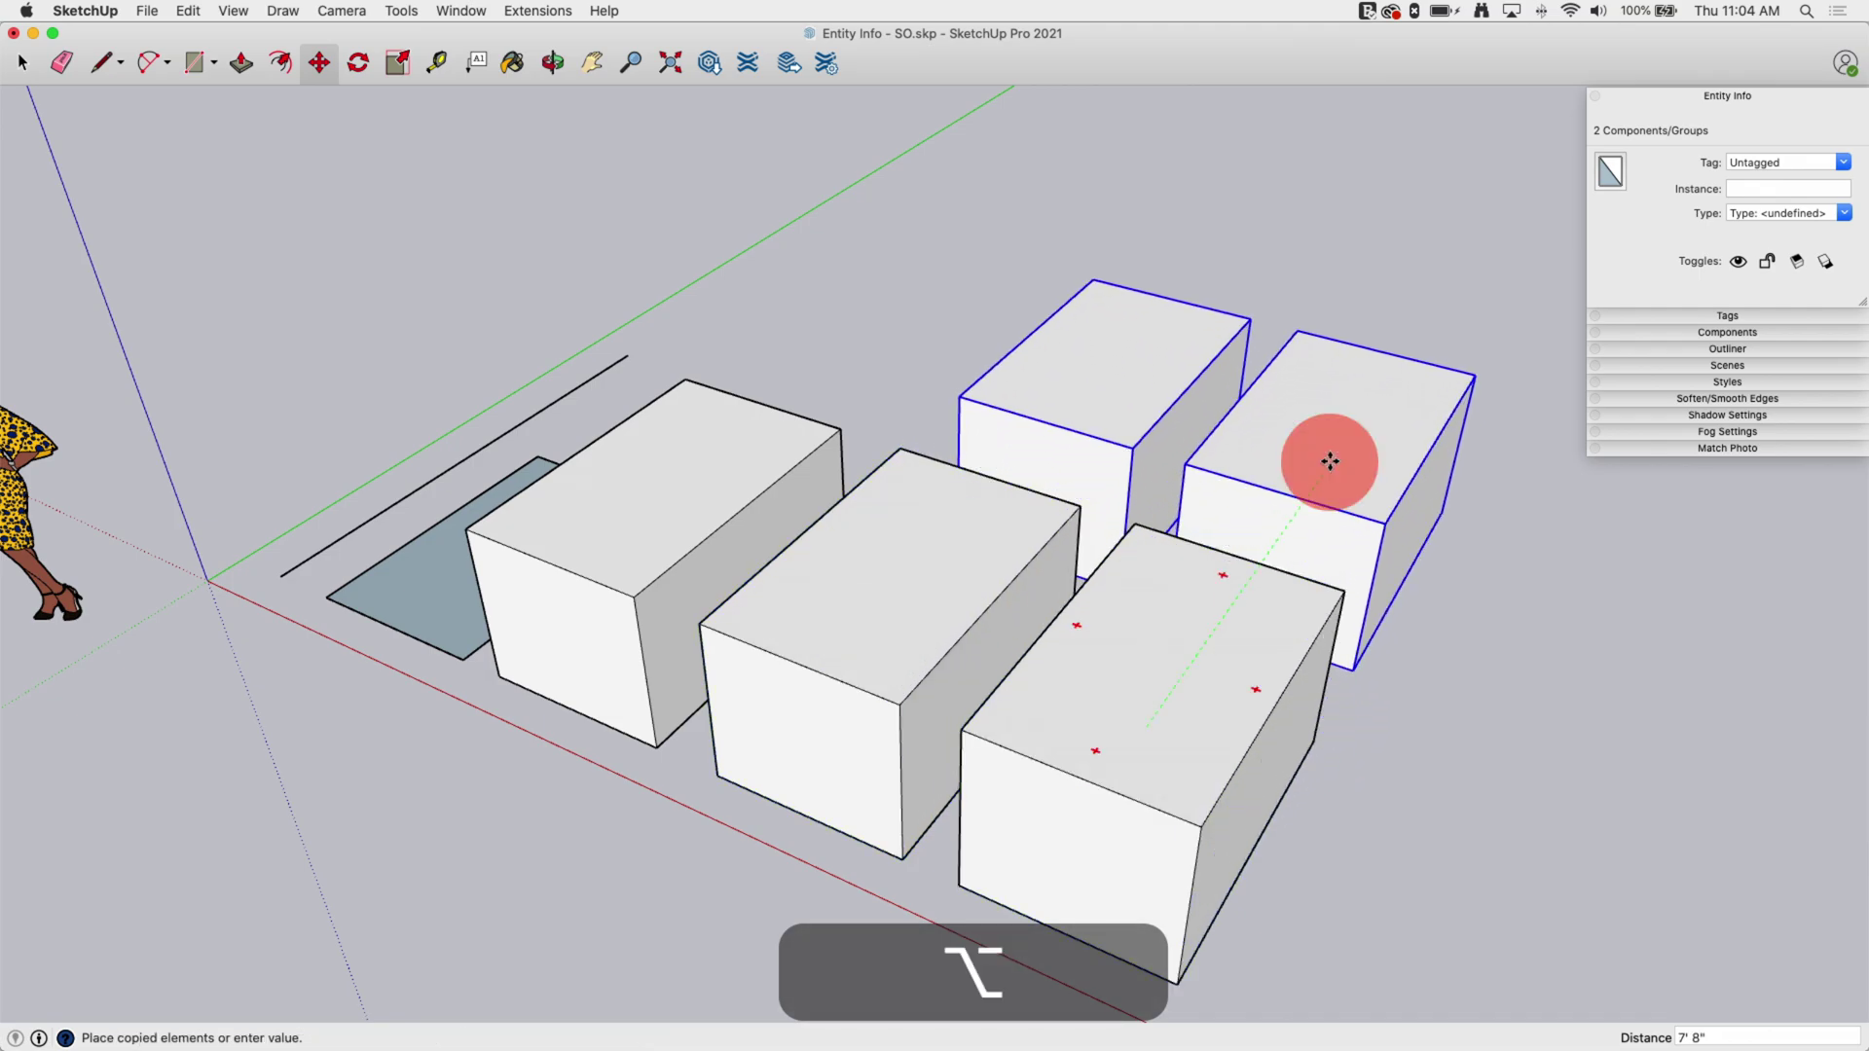
key("space")
left_click(1441, 756)
- Rename the copied back group's instance from 'Second Box' to 'Third Box'
left_click(938, 583)
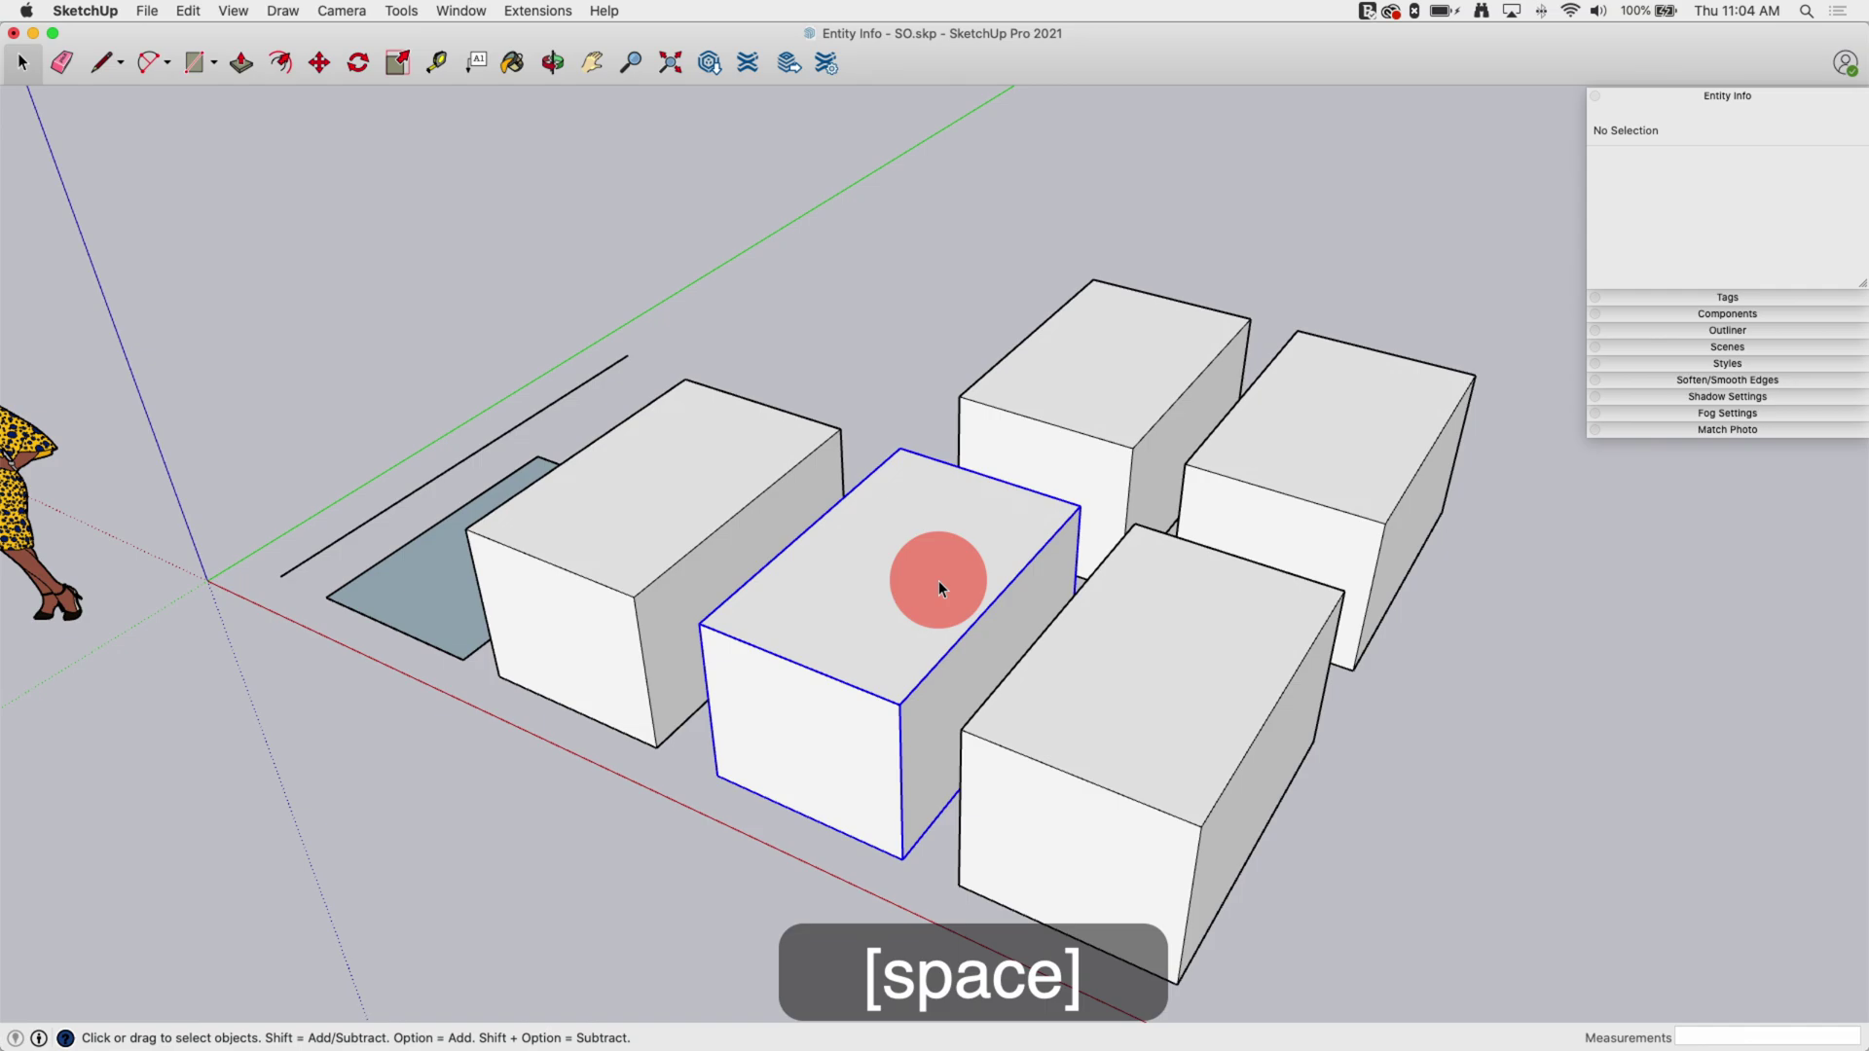
left_click(1073, 435)
left_click(932, 605)
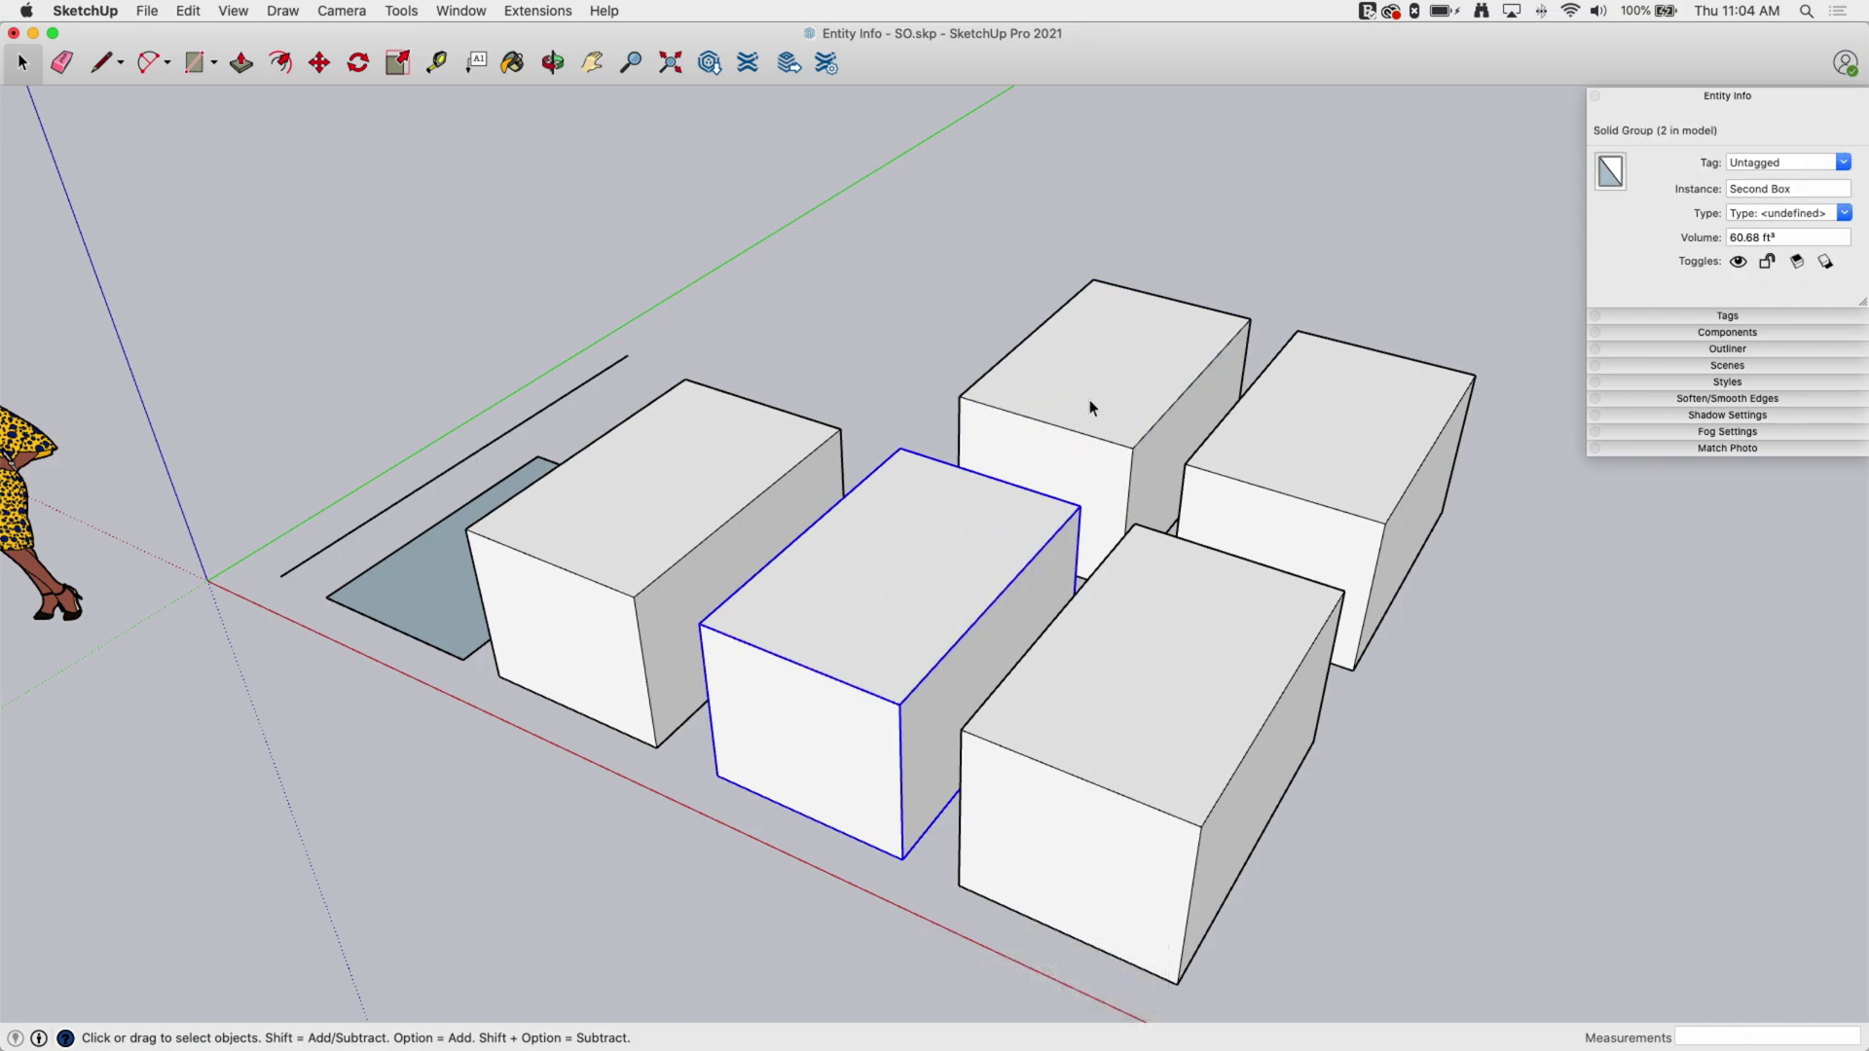
left_click(1089, 401)
left_click(961, 570)
left_click(1078, 429)
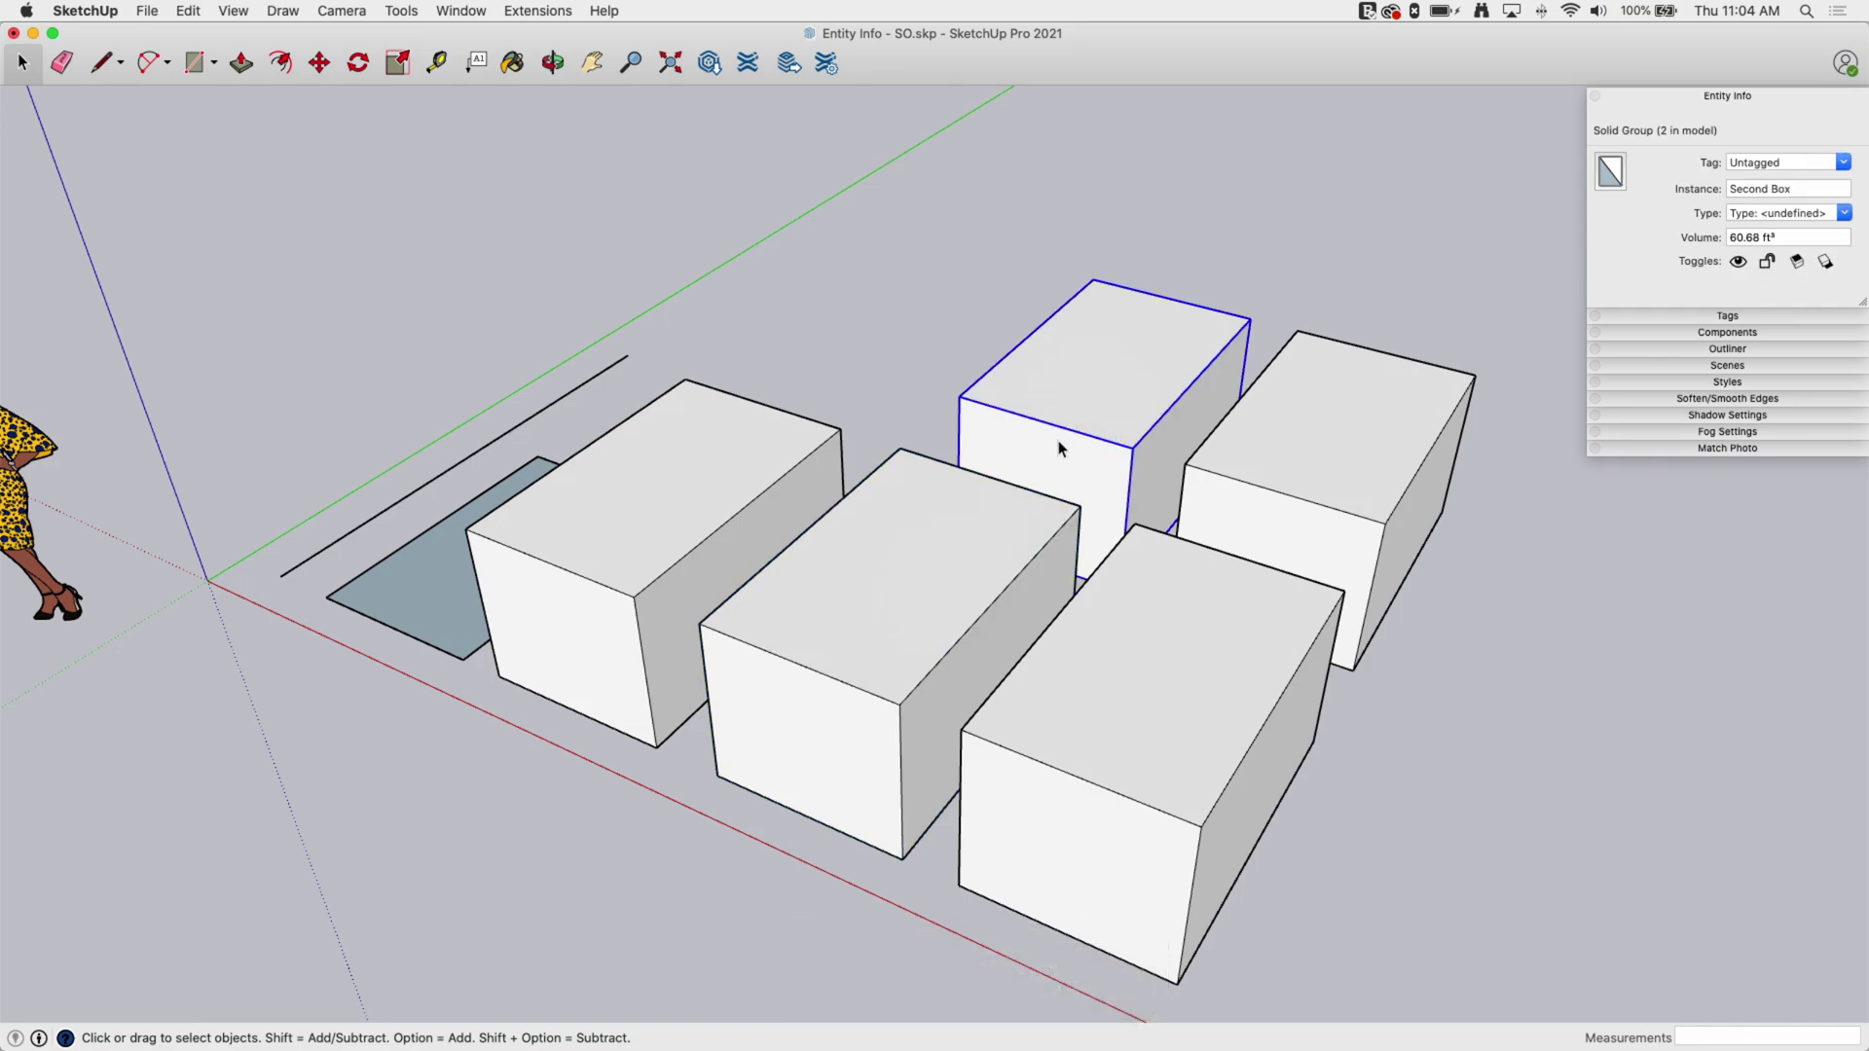
double_click(1745, 190)
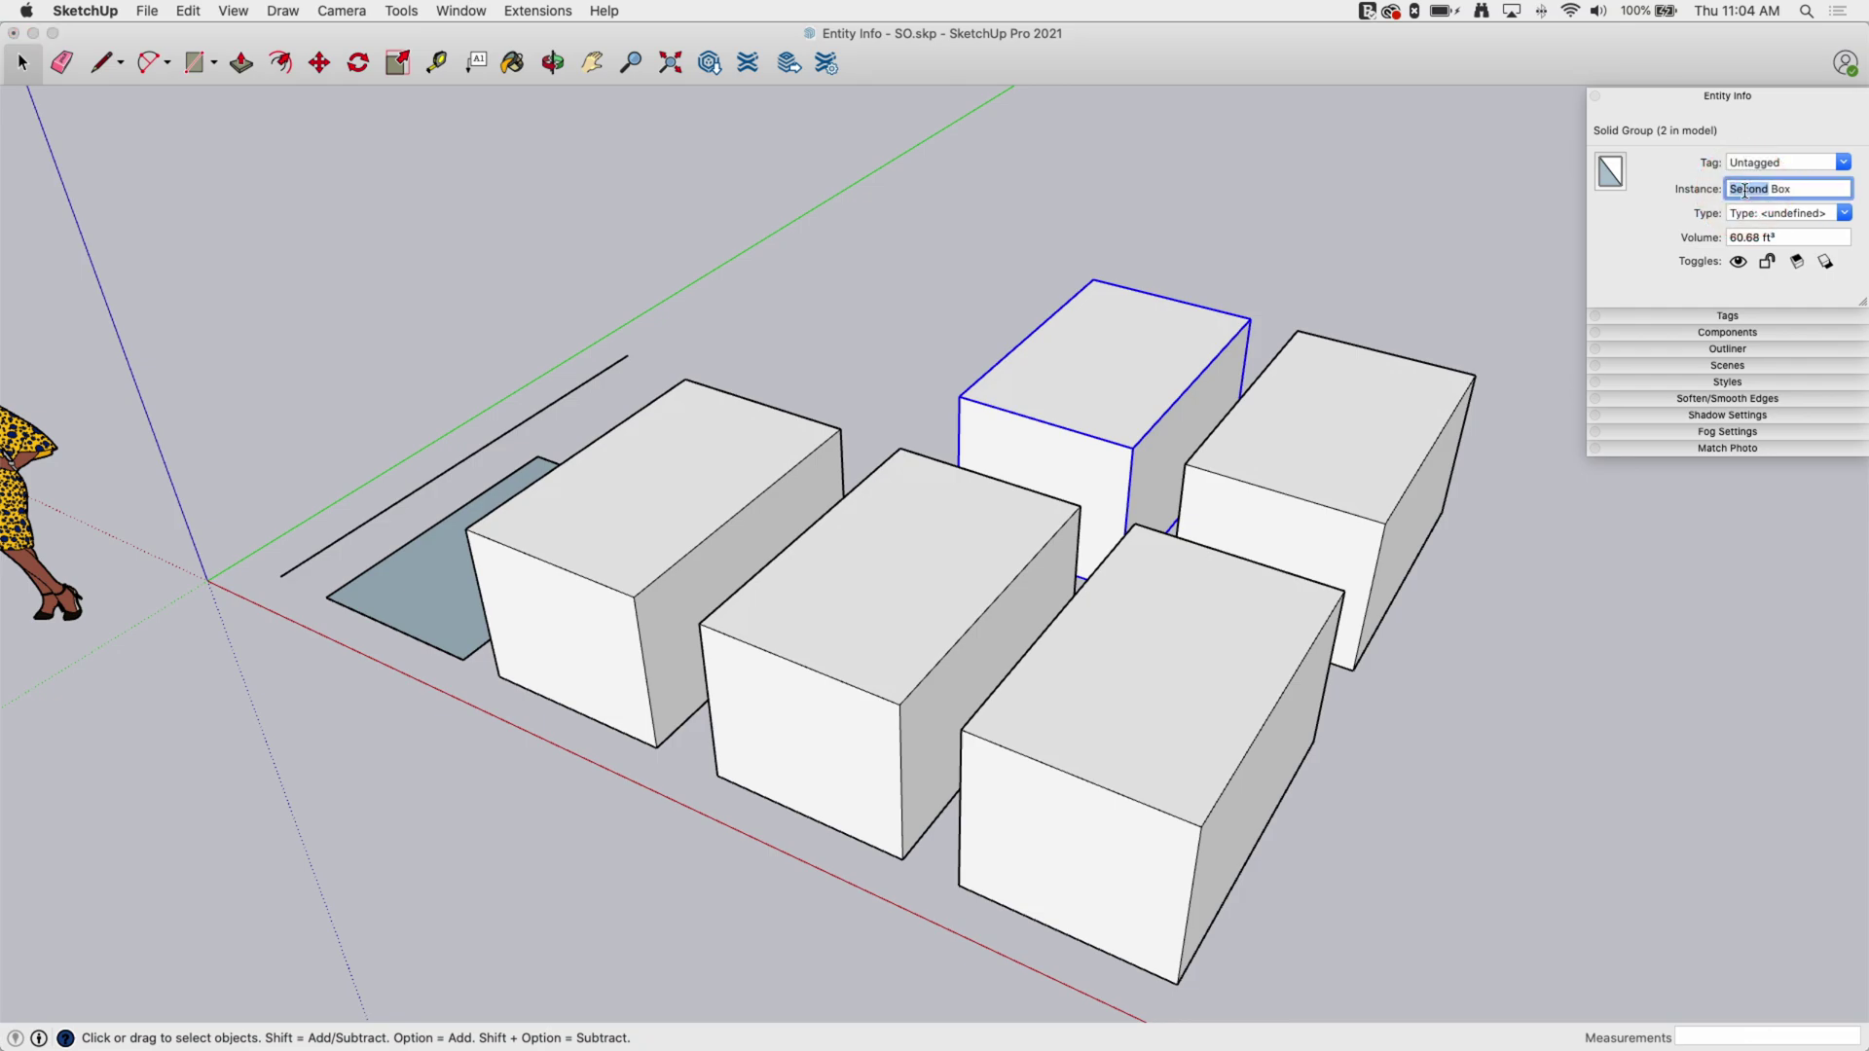
type("Third")
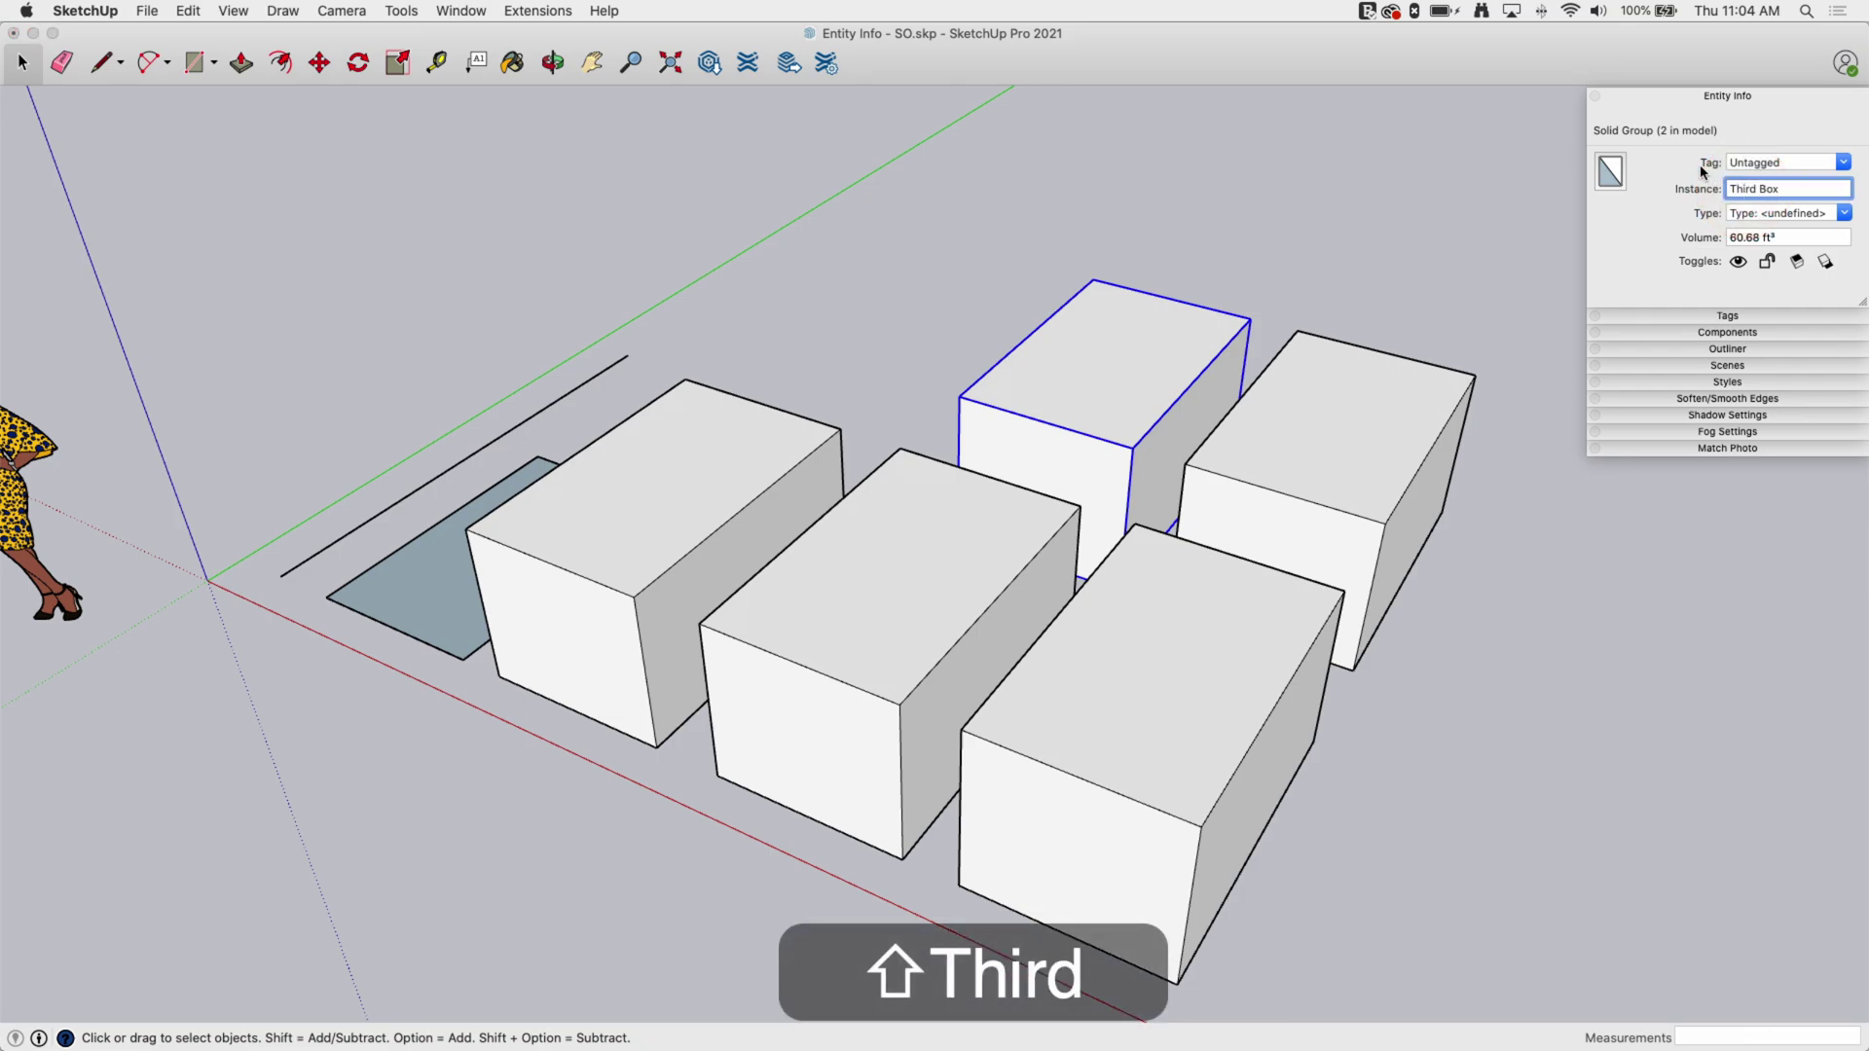
left_click(1390, 252)
left_click(995, 533)
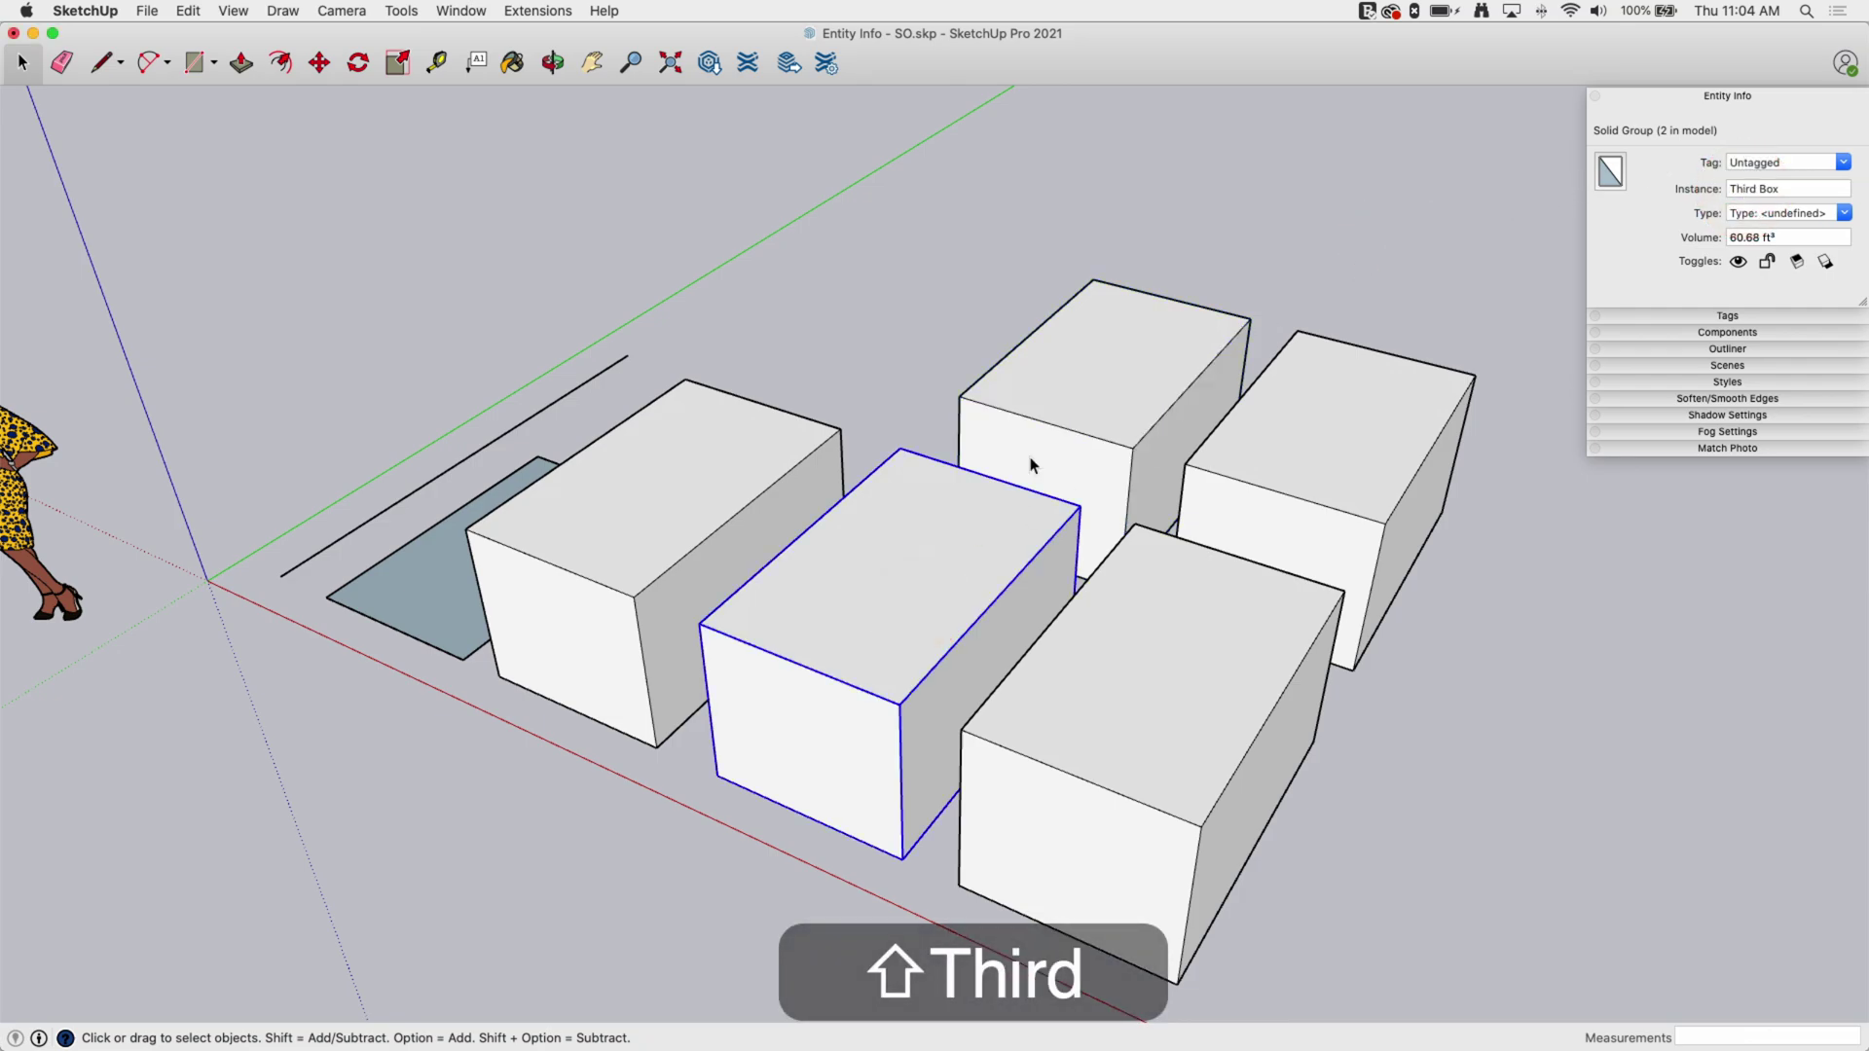
left_click(1092, 388)
- Rename the copied back-right Box component instance from 'Fourth' to 'Fifth'
left_click(914, 454)
left_click(1073, 389)
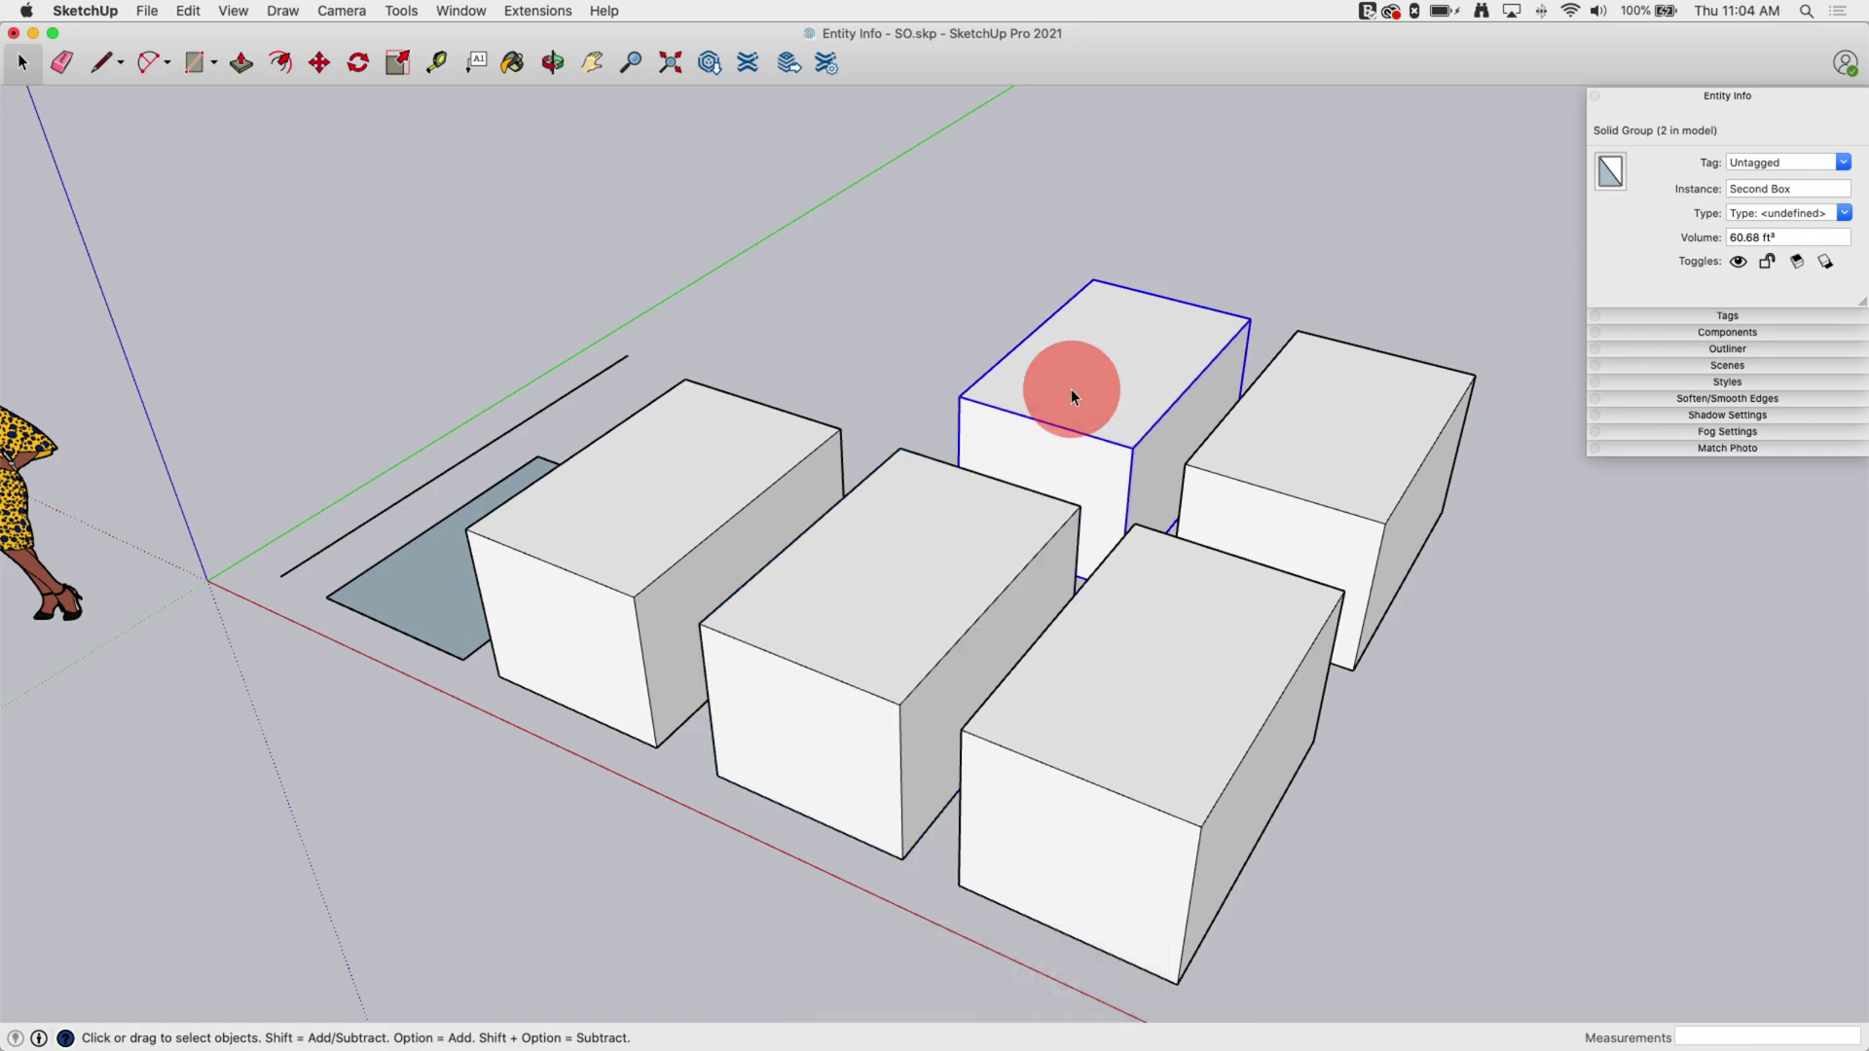
left_click(1121, 695)
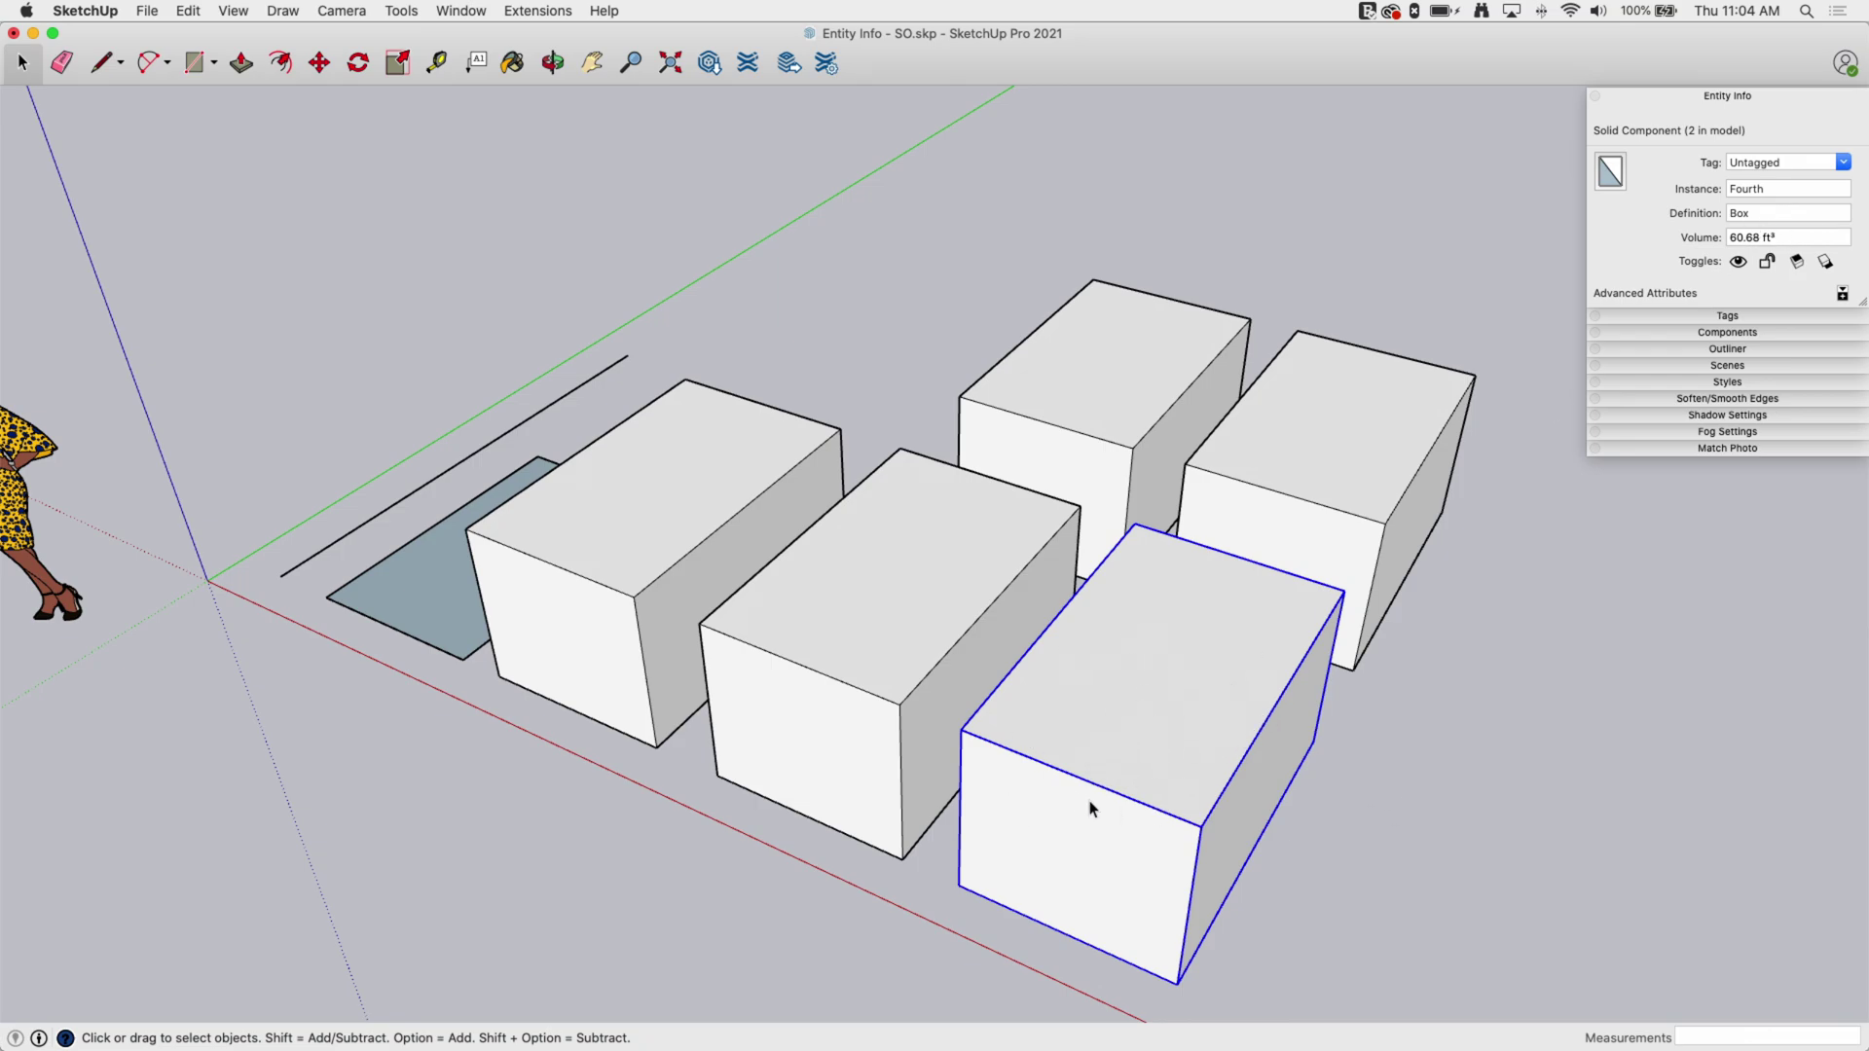
left_click(1324, 424)
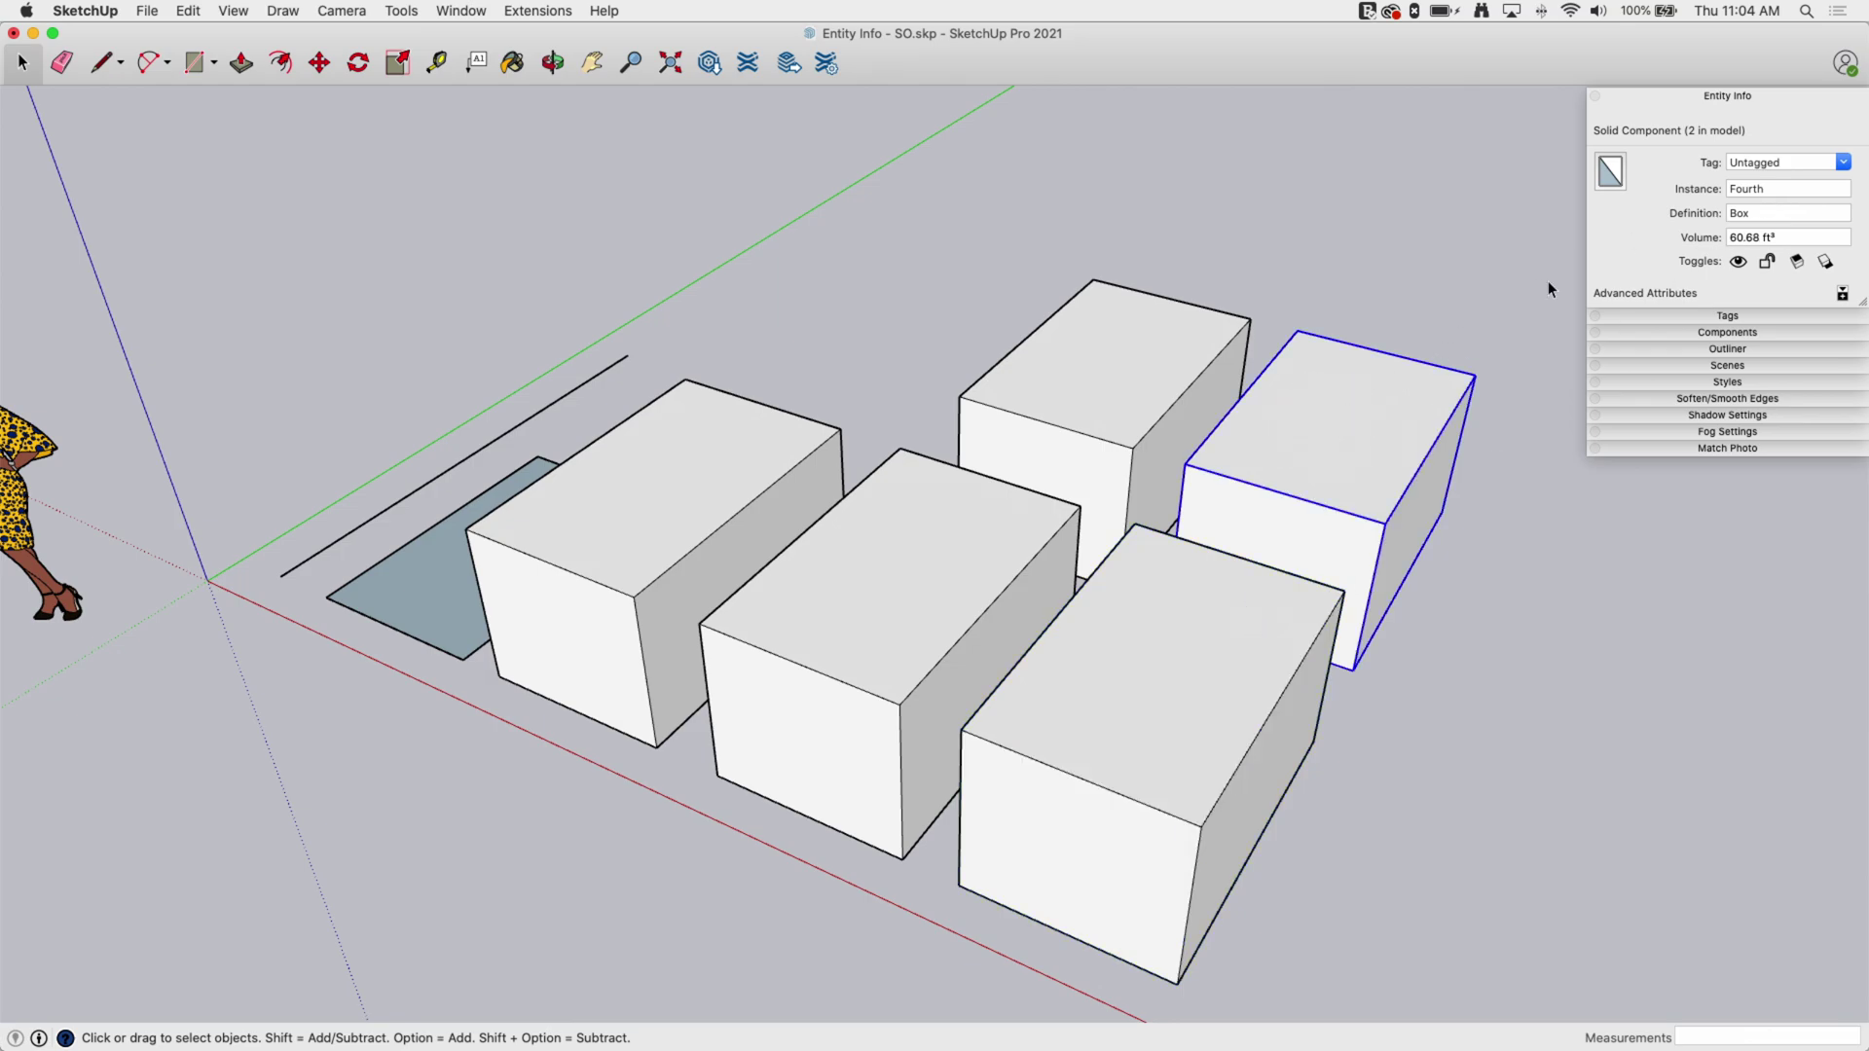
double_click(1745, 189)
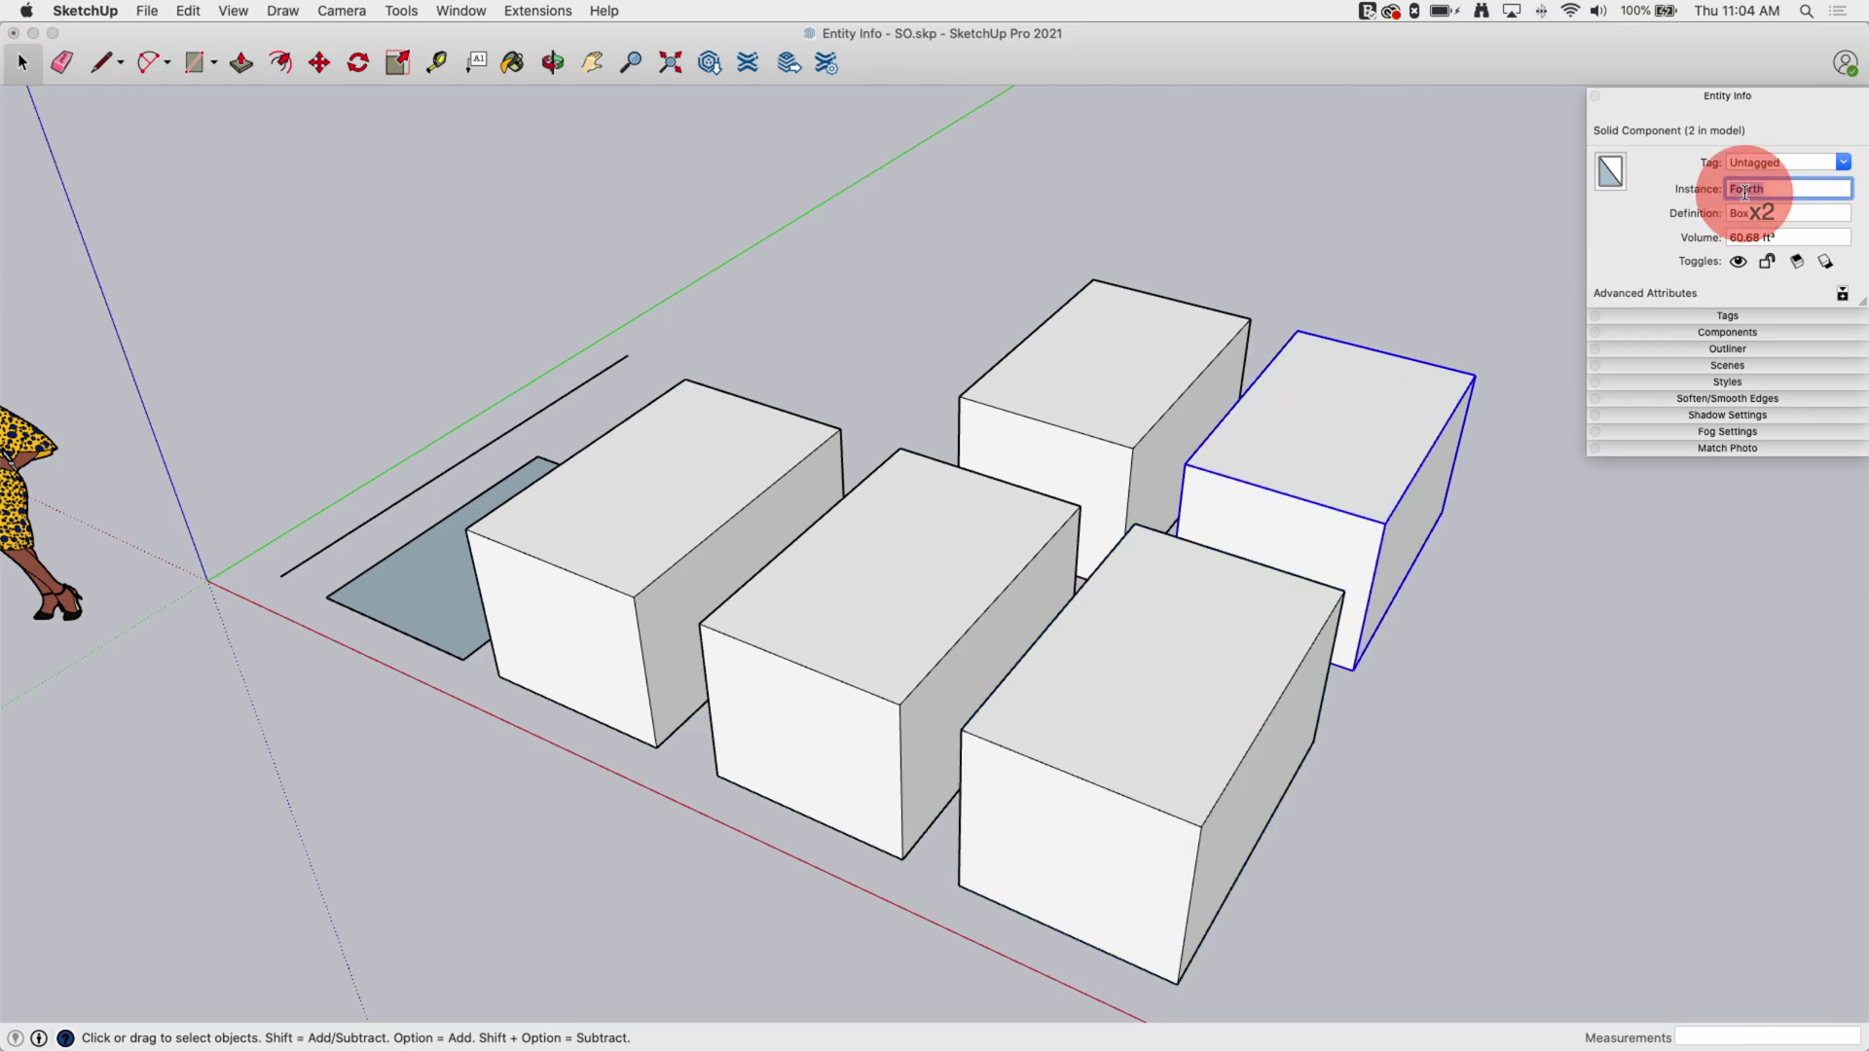
type("Fifth")
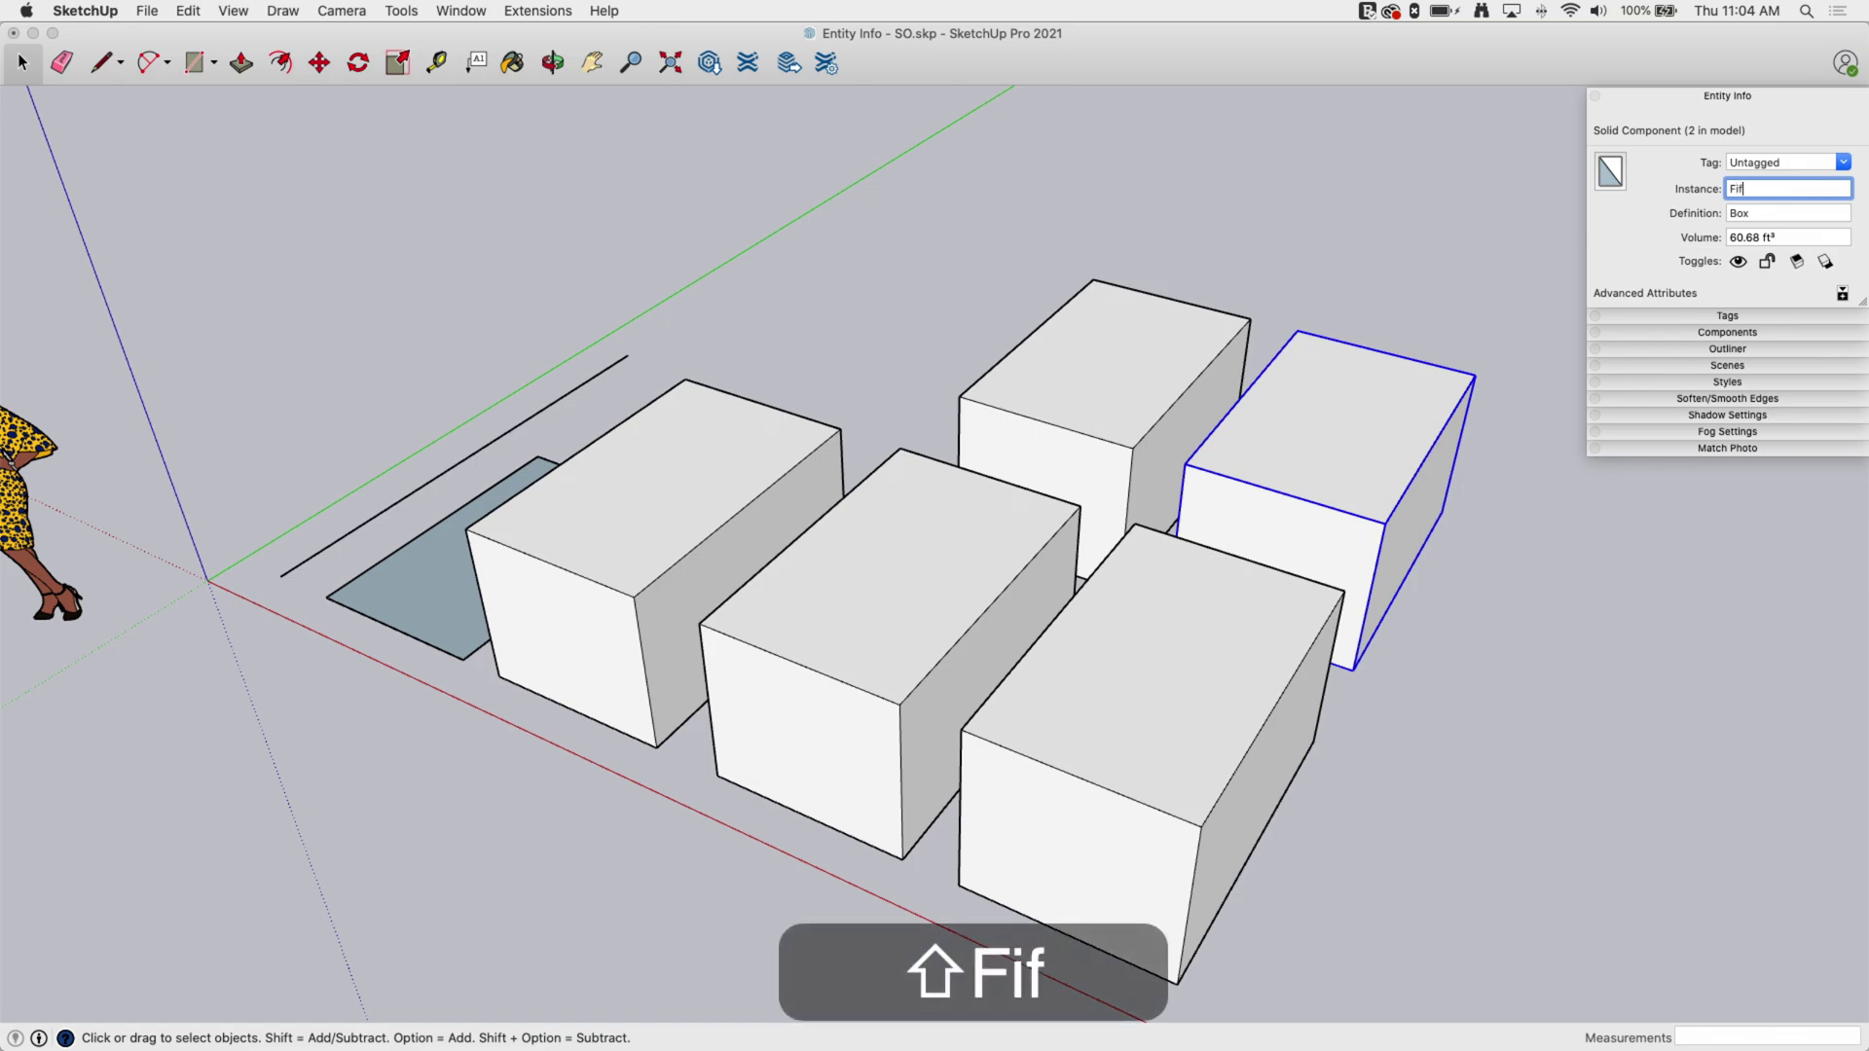
left_click(1587, 713)
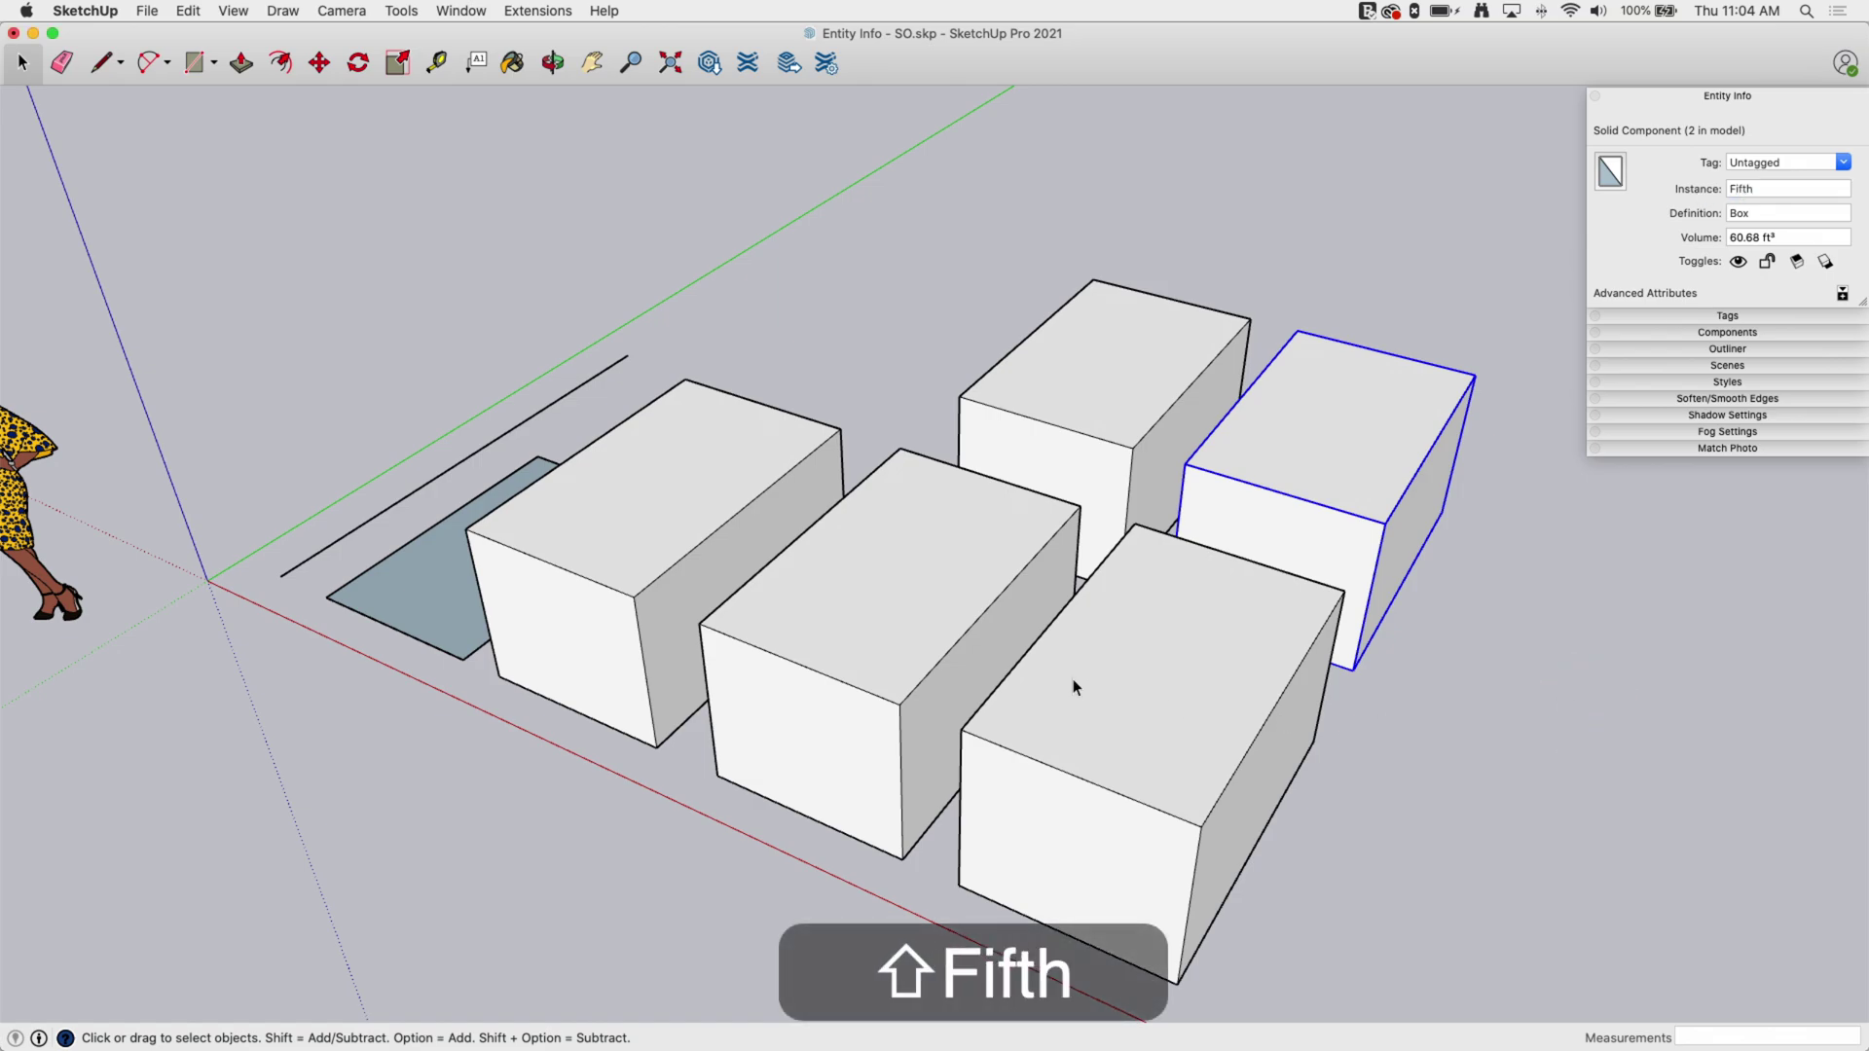
- Alternate between the front-right and back-right components to compare their Entity Info
left_click(1056, 705)
left_click(1351, 482)
left_click(1141, 721)
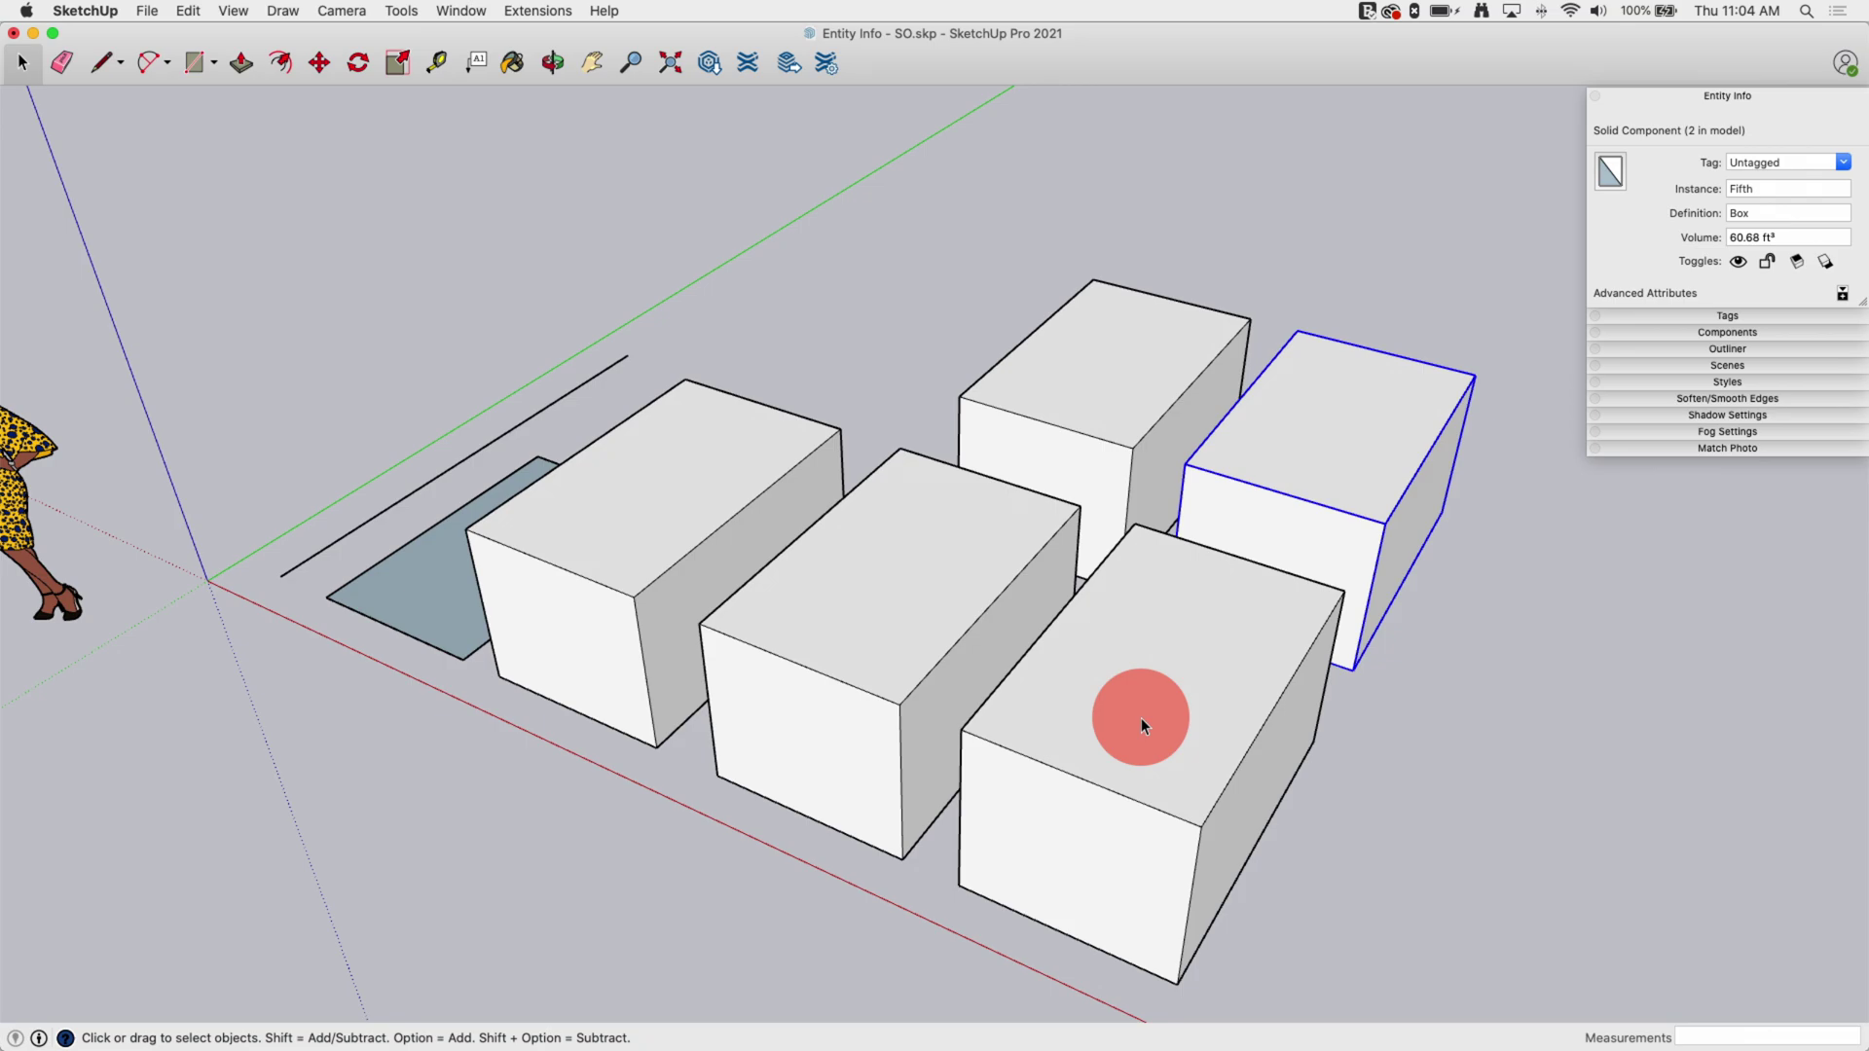
left_click(1297, 439)
left_click(1091, 699)
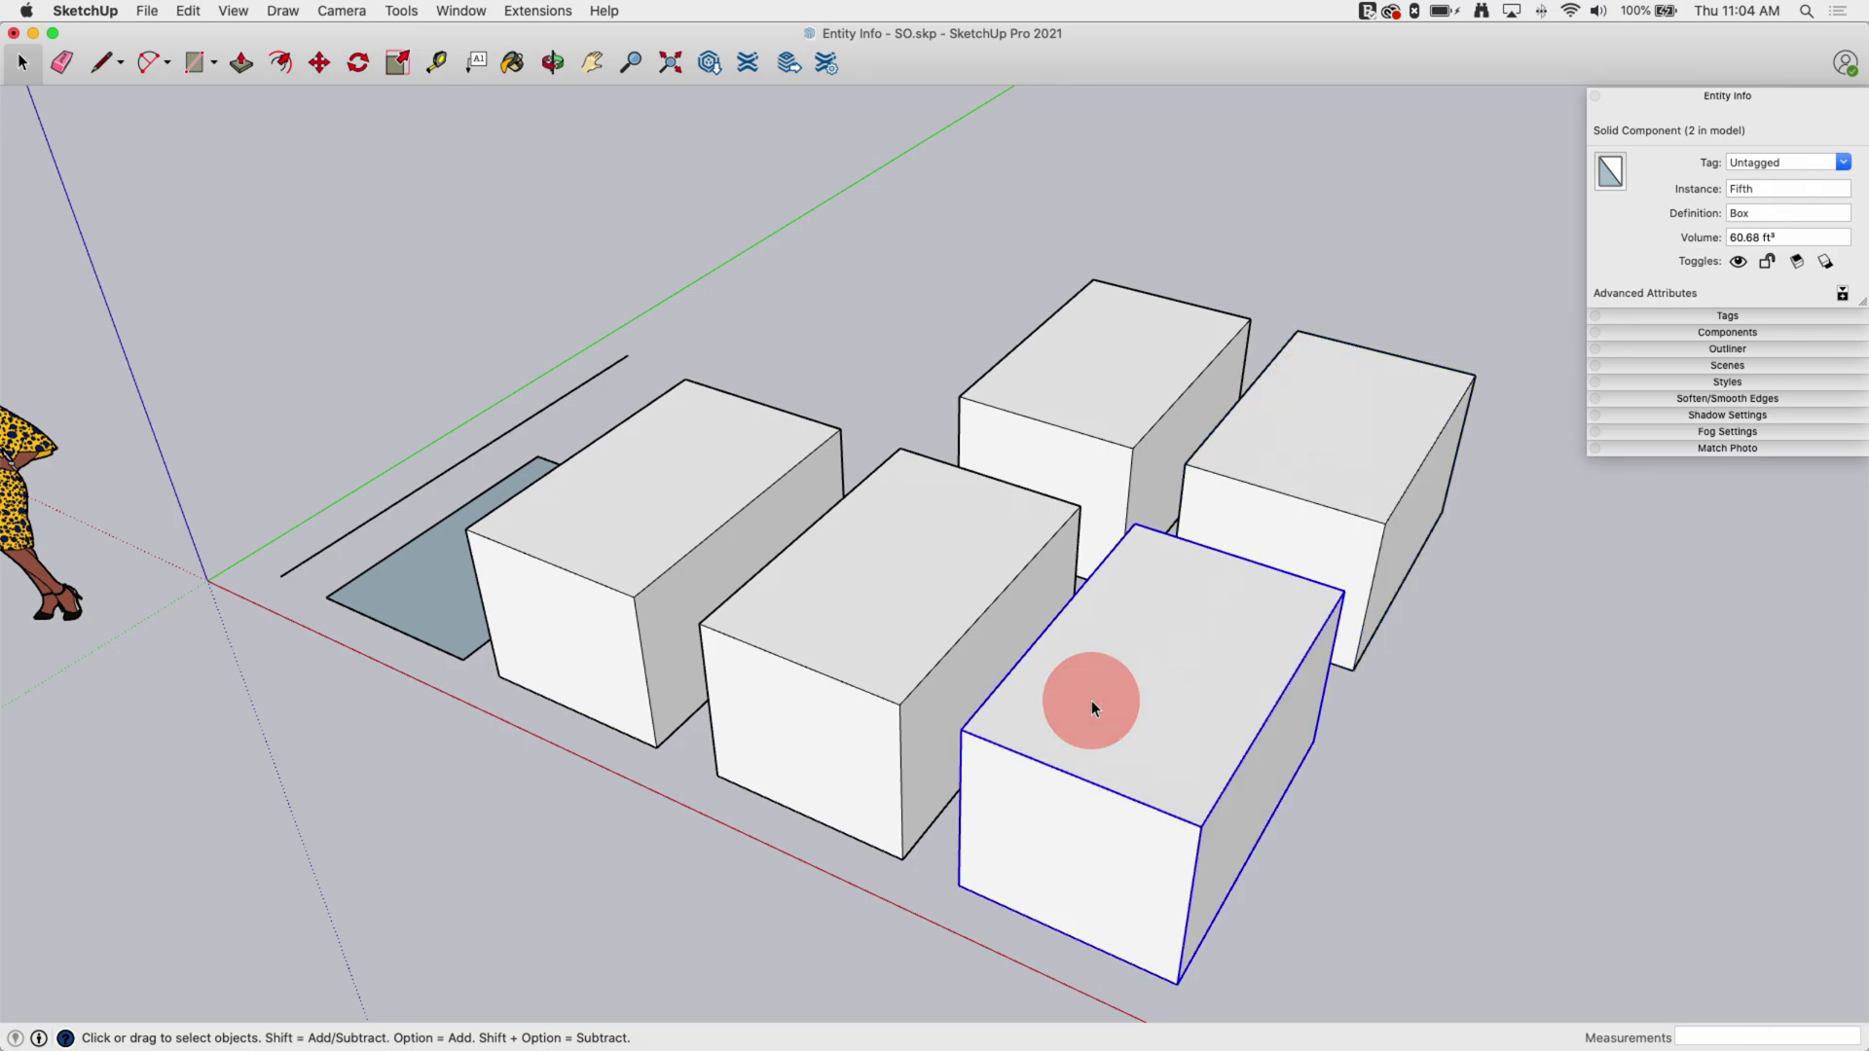
left_click(1306, 431)
left_click(1239, 597)
left_click(1335, 421)
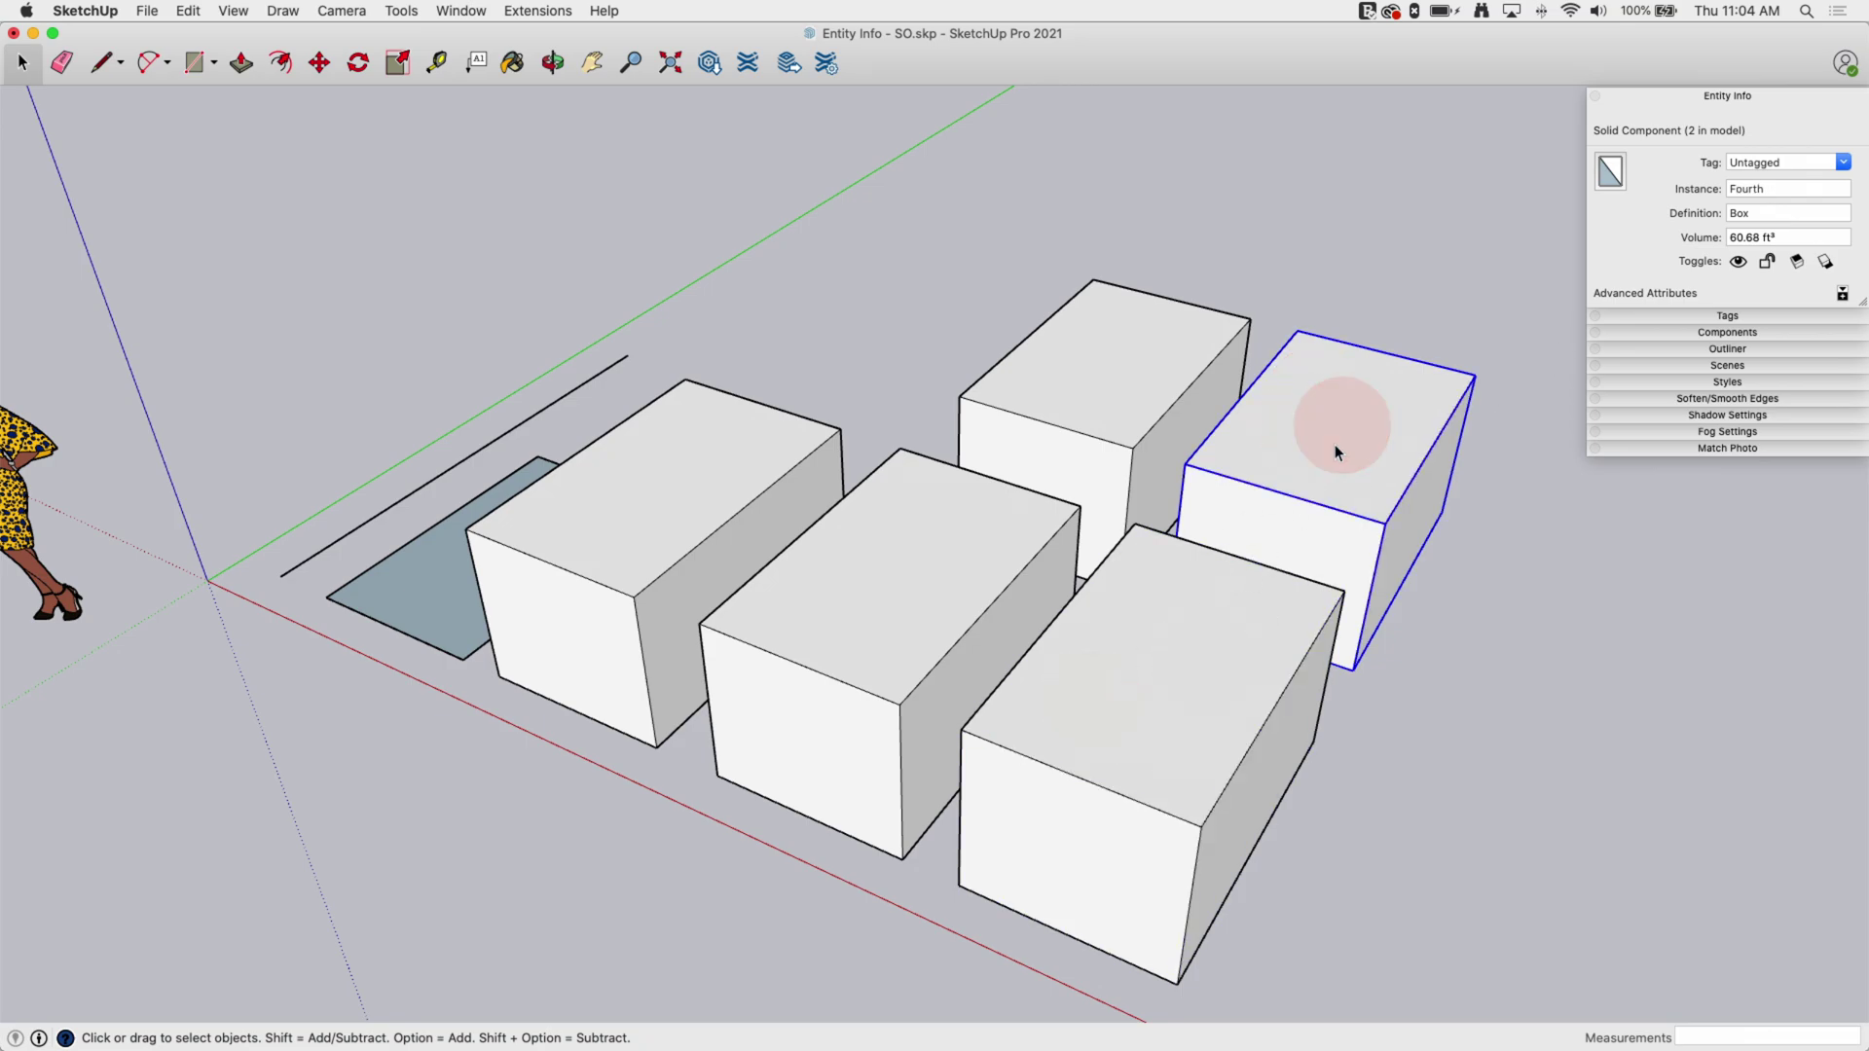
left_click(1177, 681)
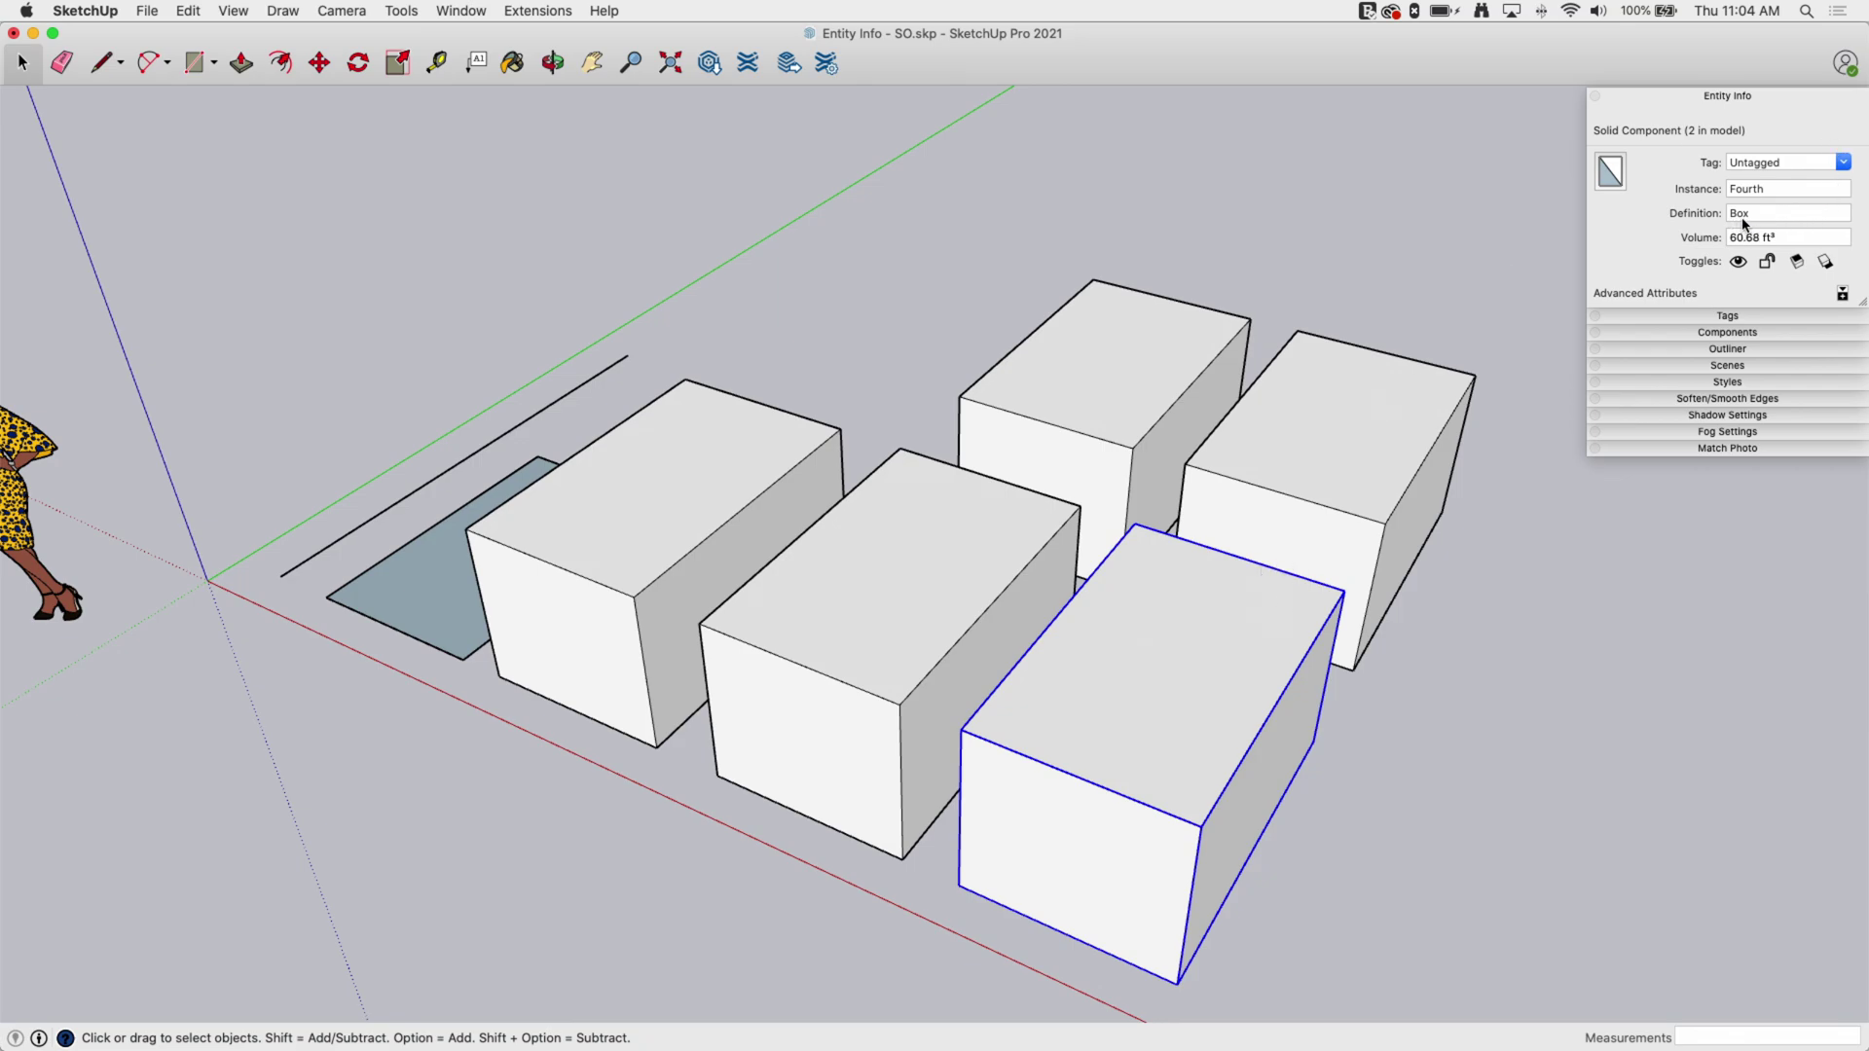
left_click(1341, 476)
left_click(1229, 577)
- Check the back-left, middle and front boxes, ending on the back-right component Fifth
left_click(1095, 431)
left_click(927, 559)
left_click(1077, 321)
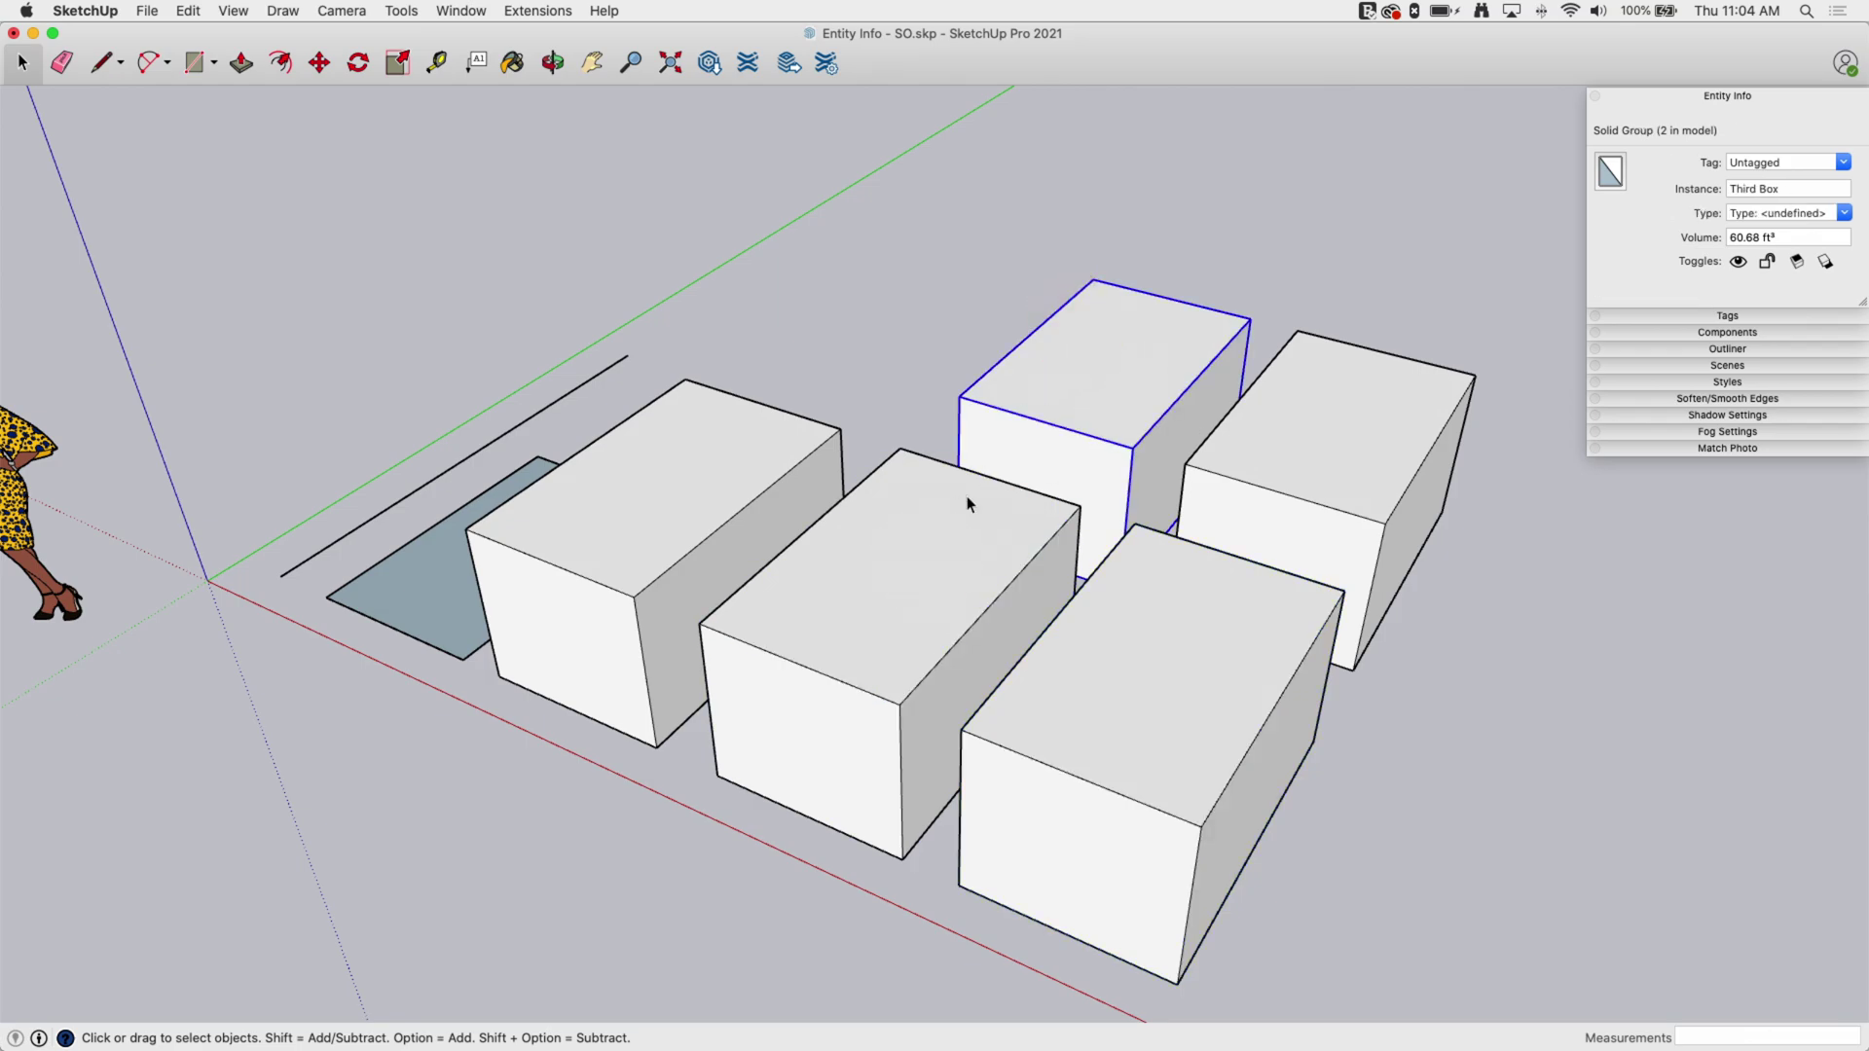
left_click(946, 534)
left_click(1382, 442)
left_click(1190, 652)
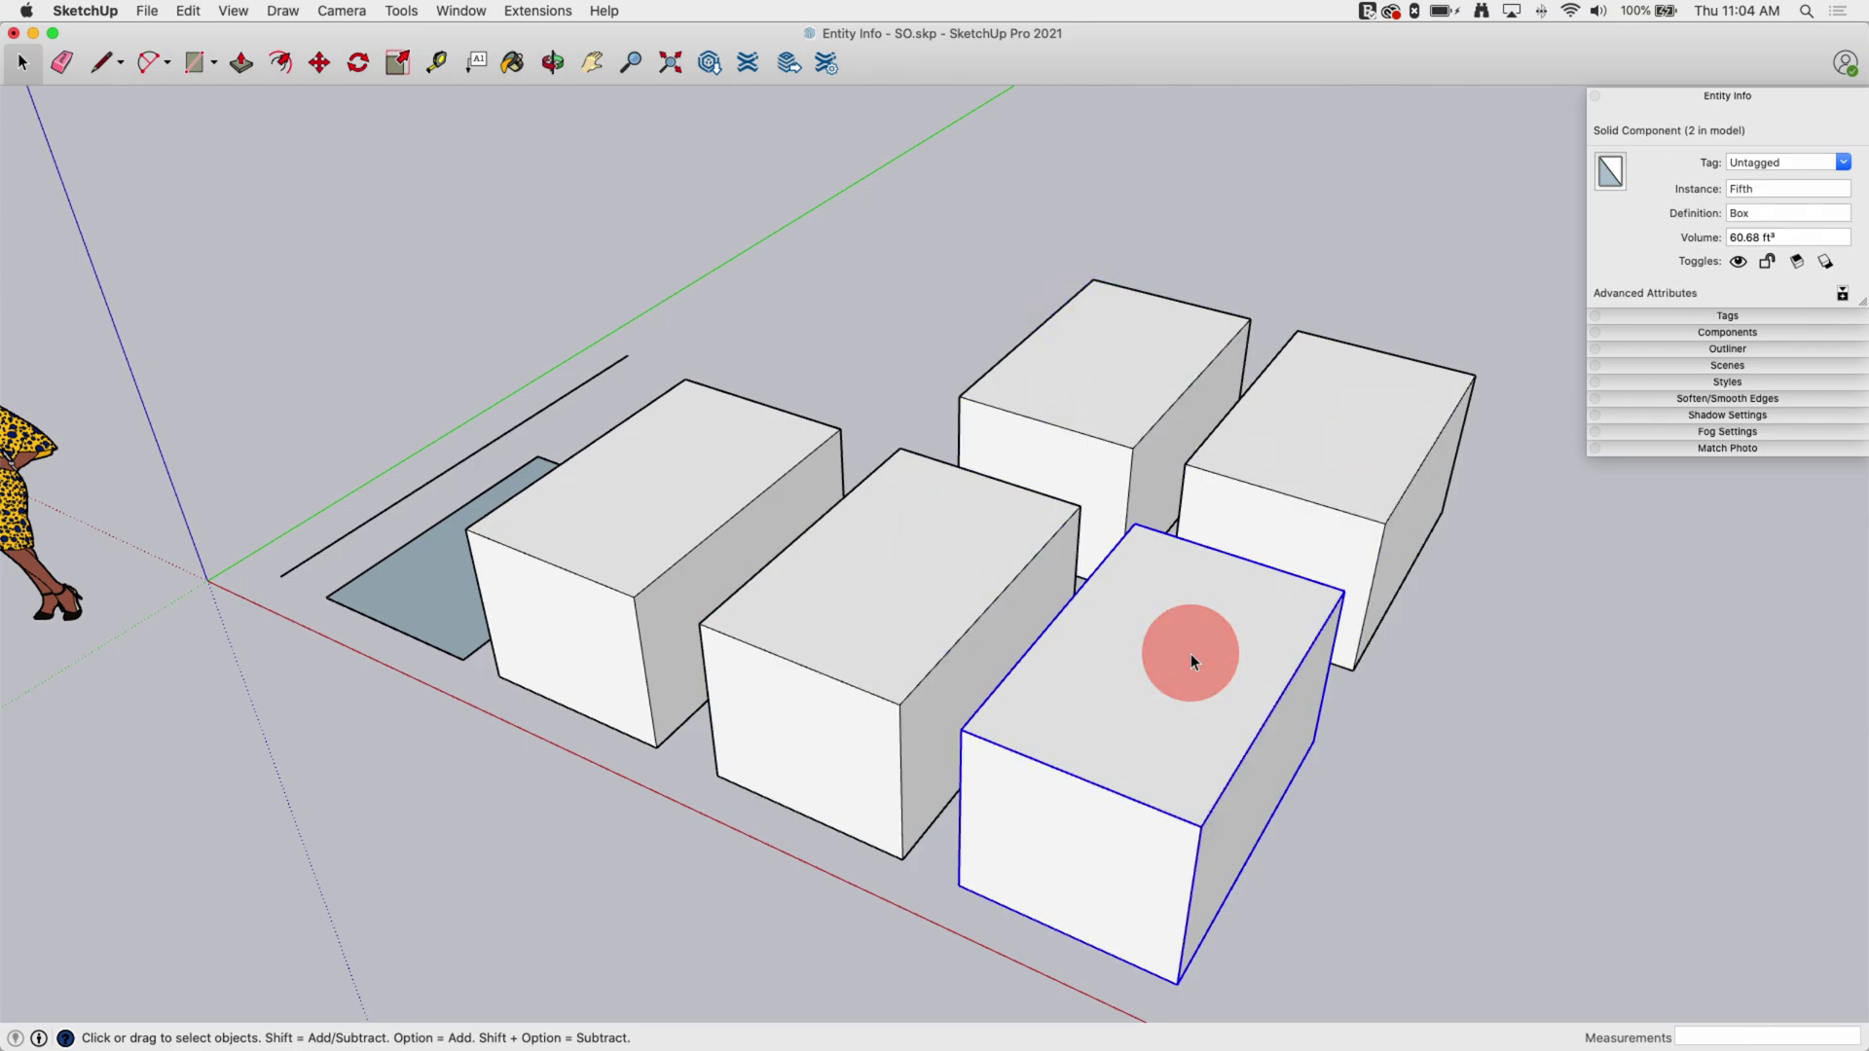
left_click(1340, 424)
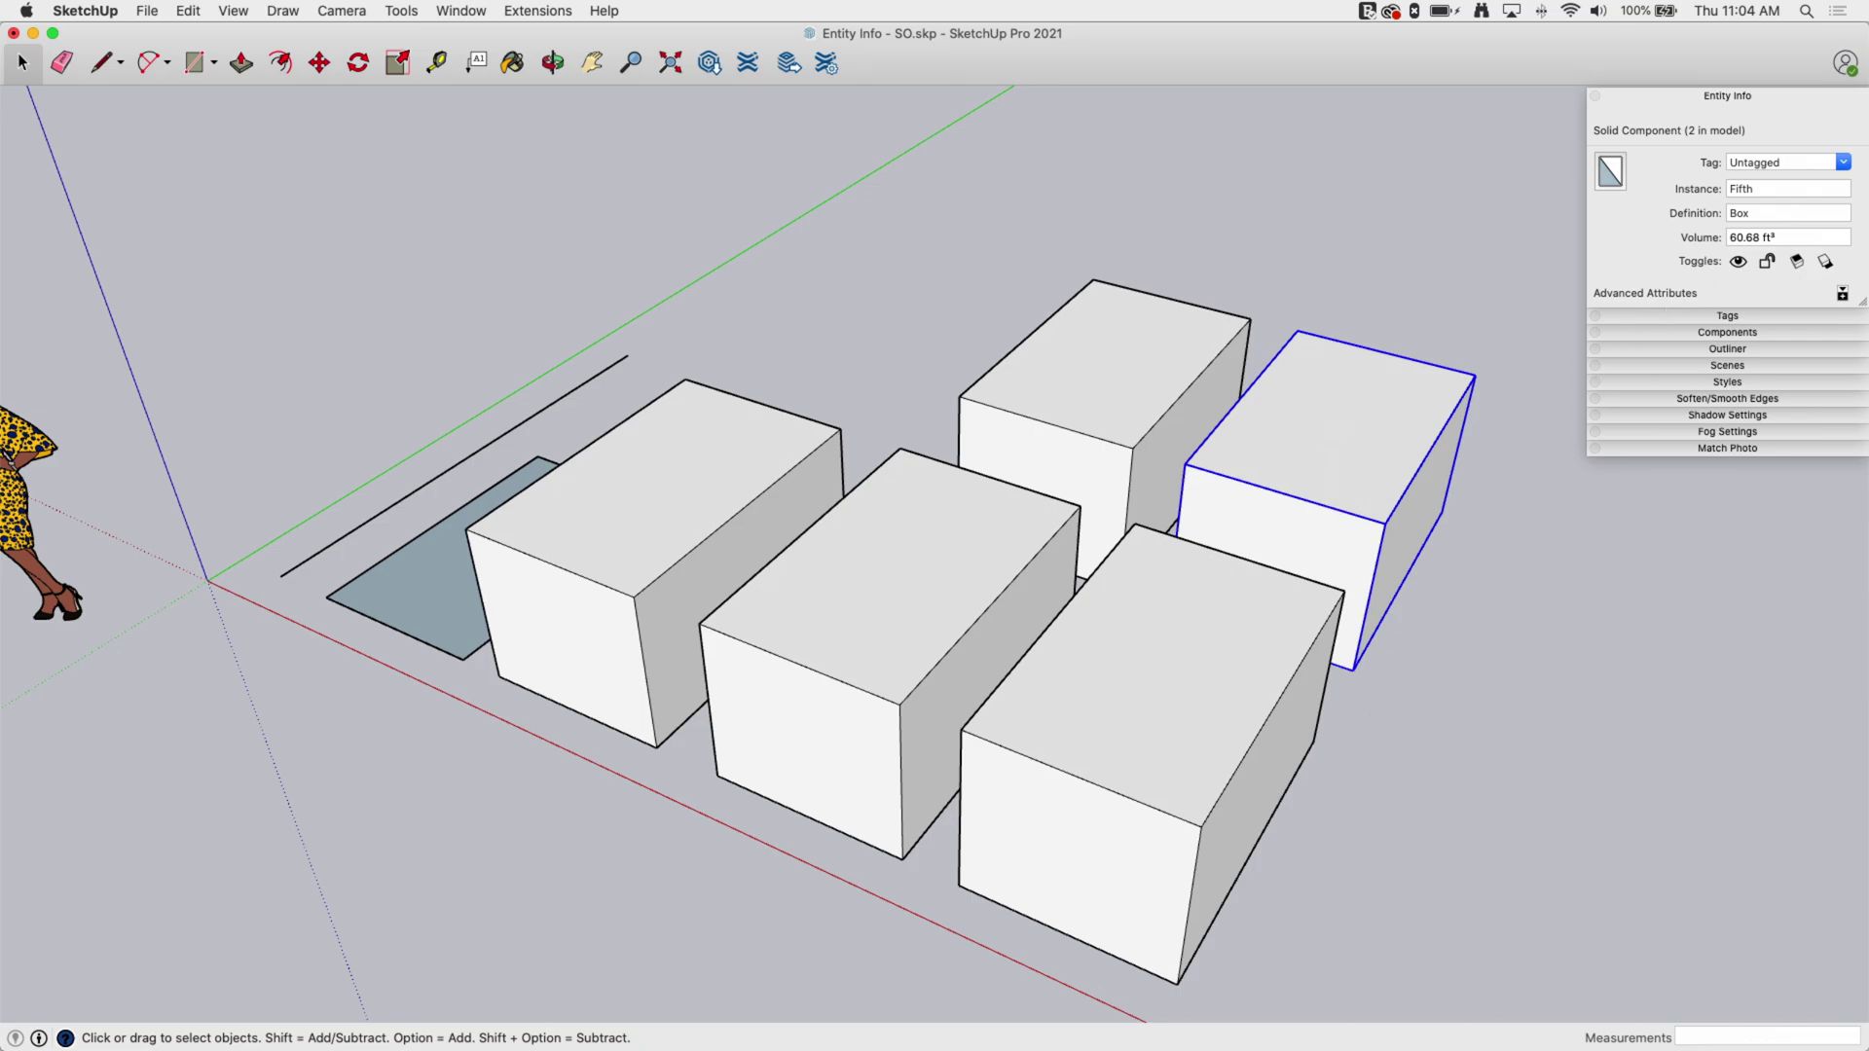
- Expand Advanced Attributes, step through Price, Size, URL, Owner and Status, then view and close Classifications
left_click(1843, 296)
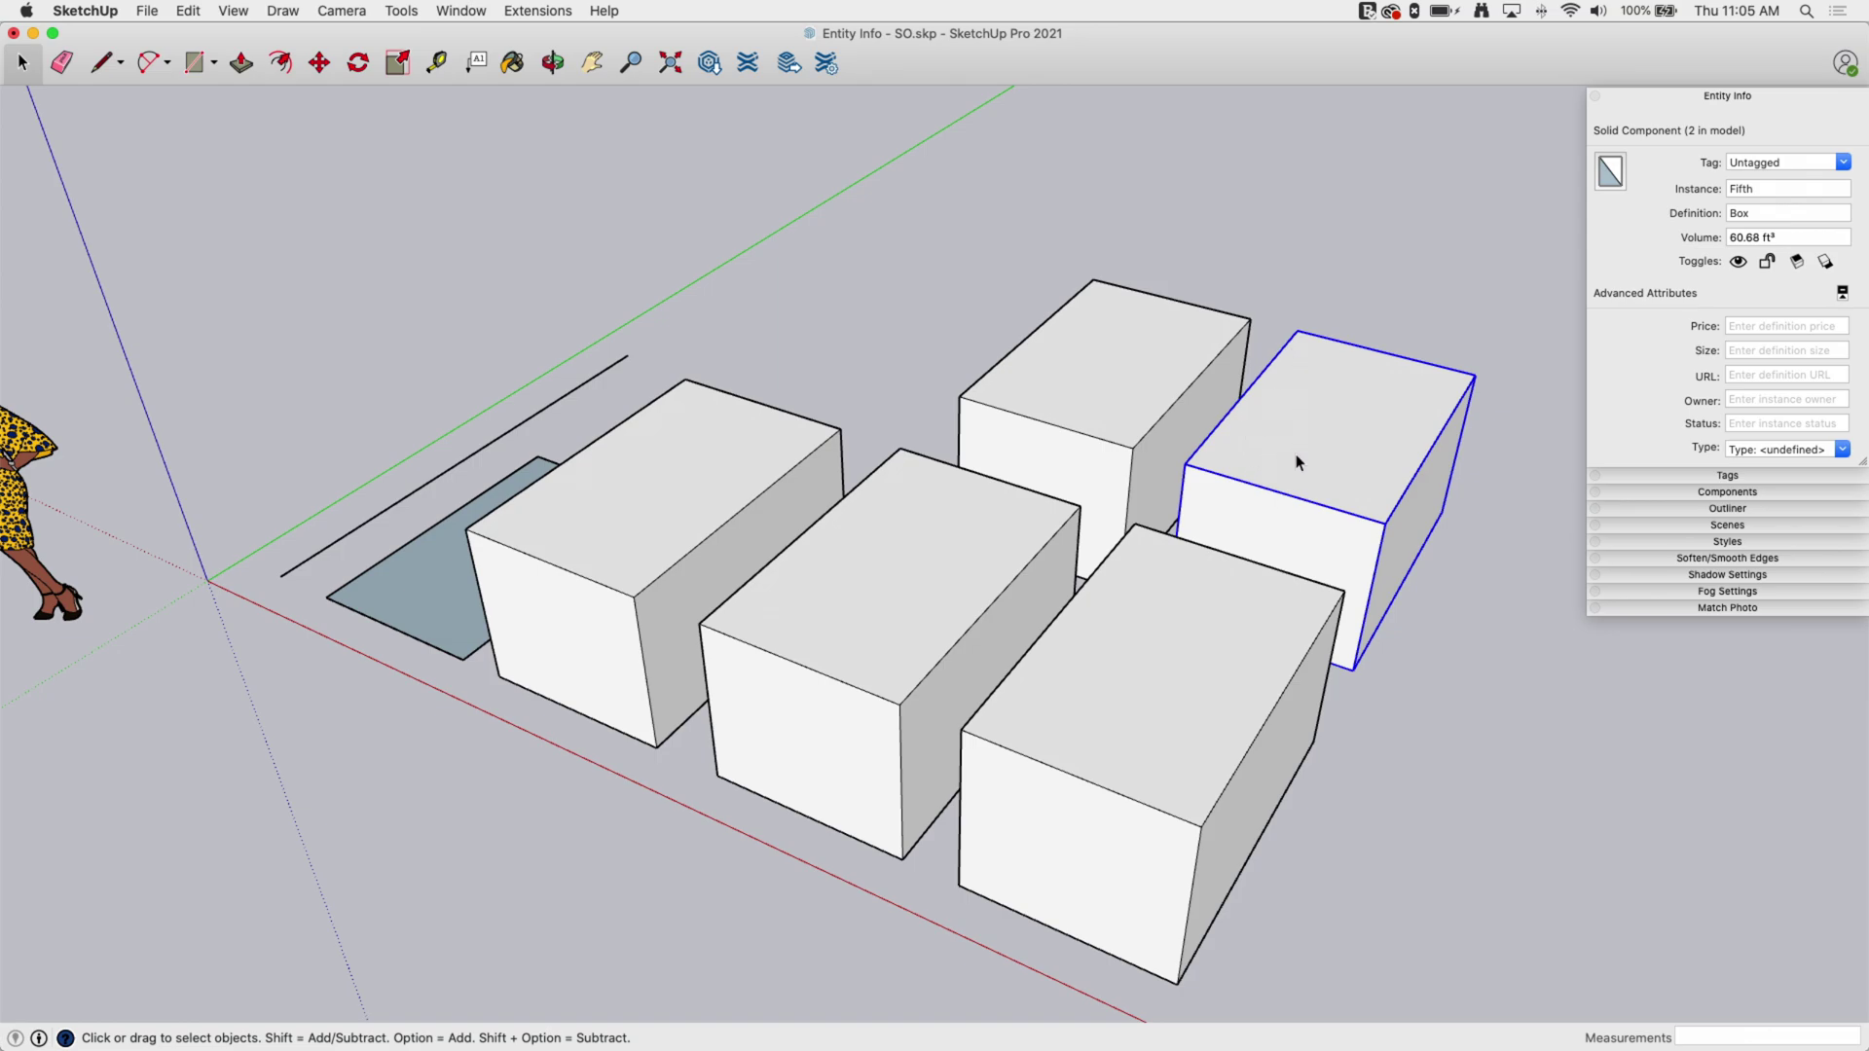
left_click(1744, 326)
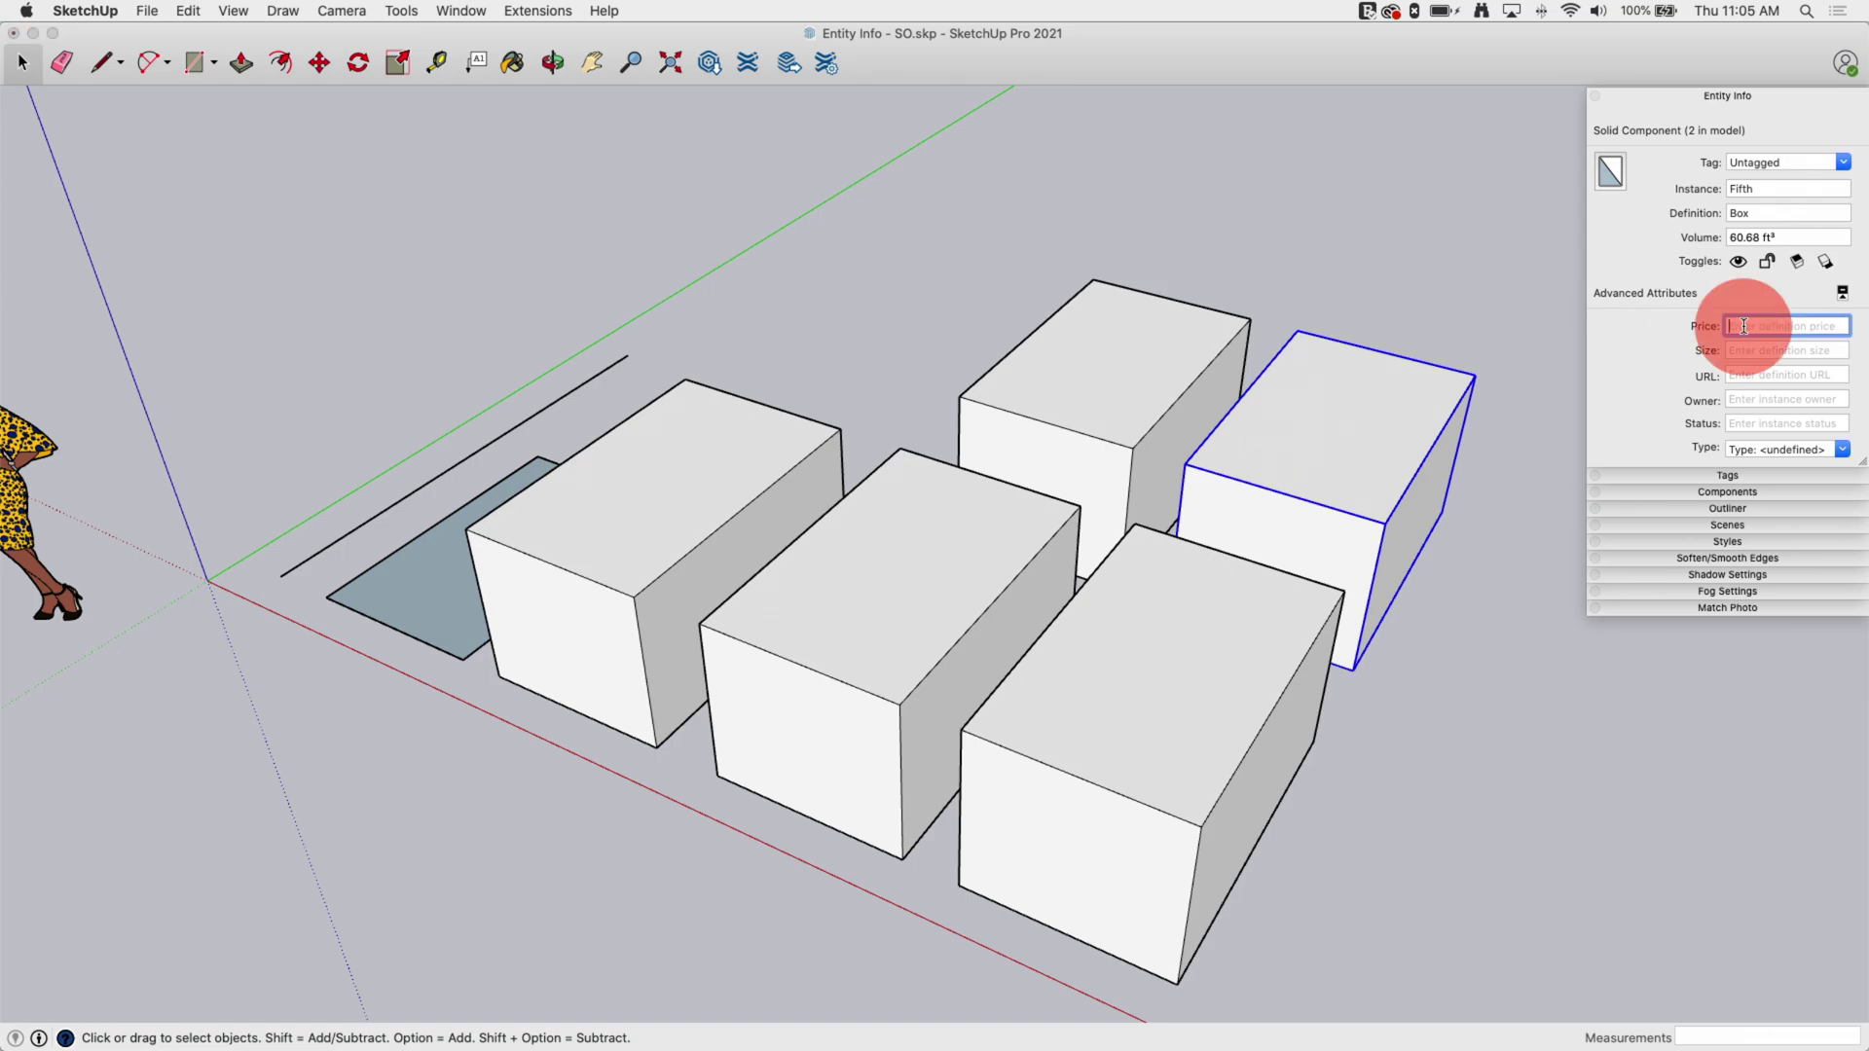
left_click(1732, 352)
left_click(1735, 376)
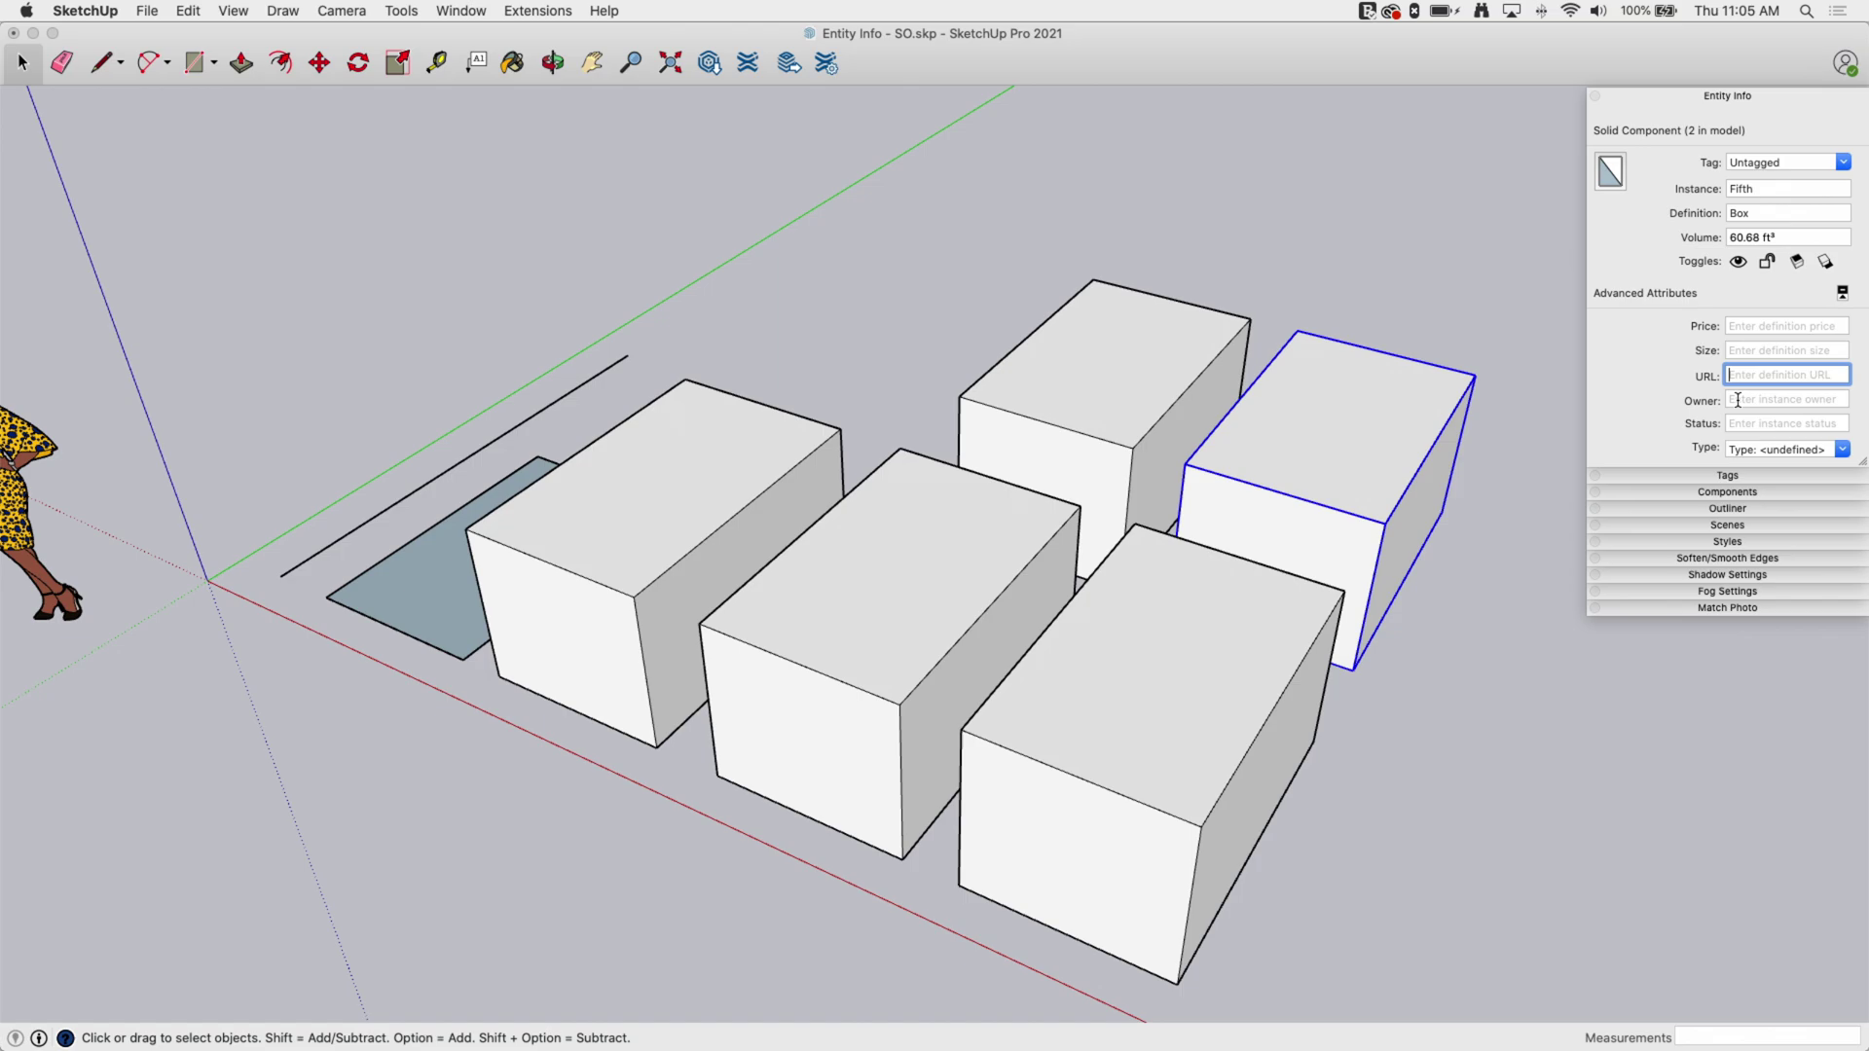
left_click(1738, 399)
left_click(1741, 423)
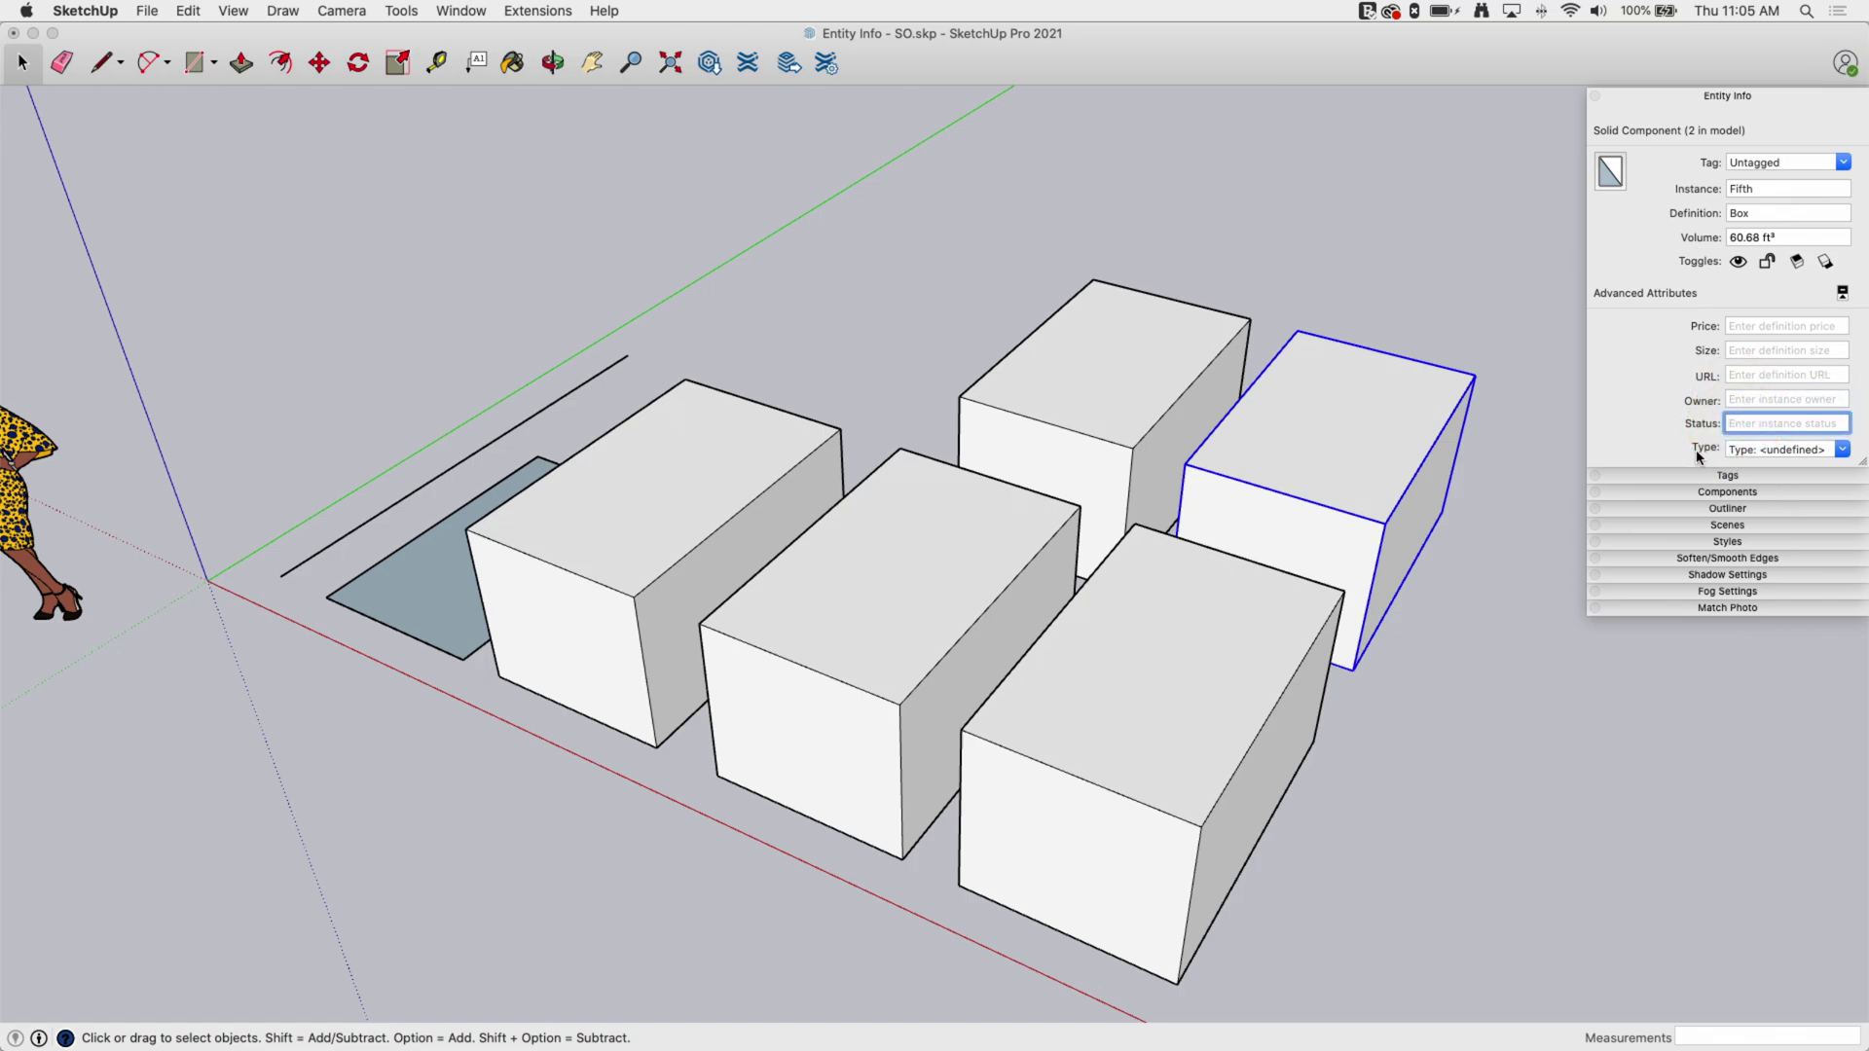
left_click(1840, 449)
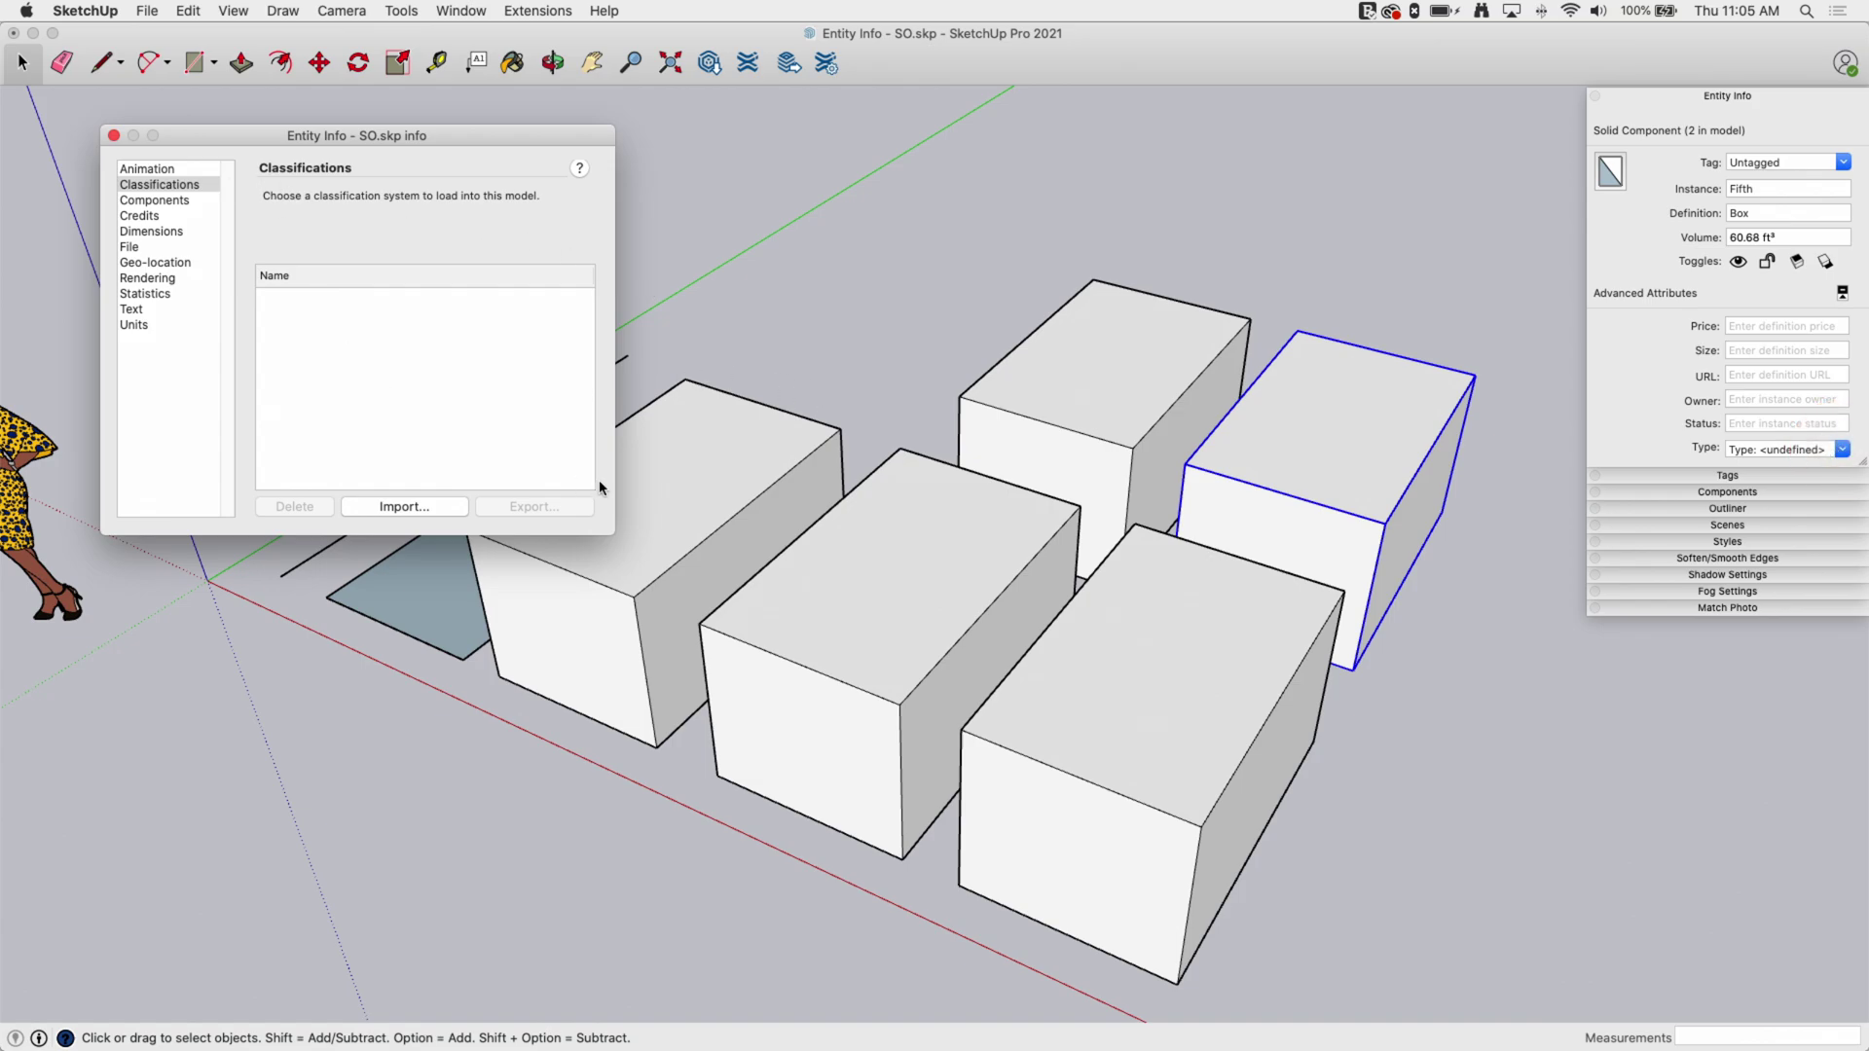
left_click(113, 135)
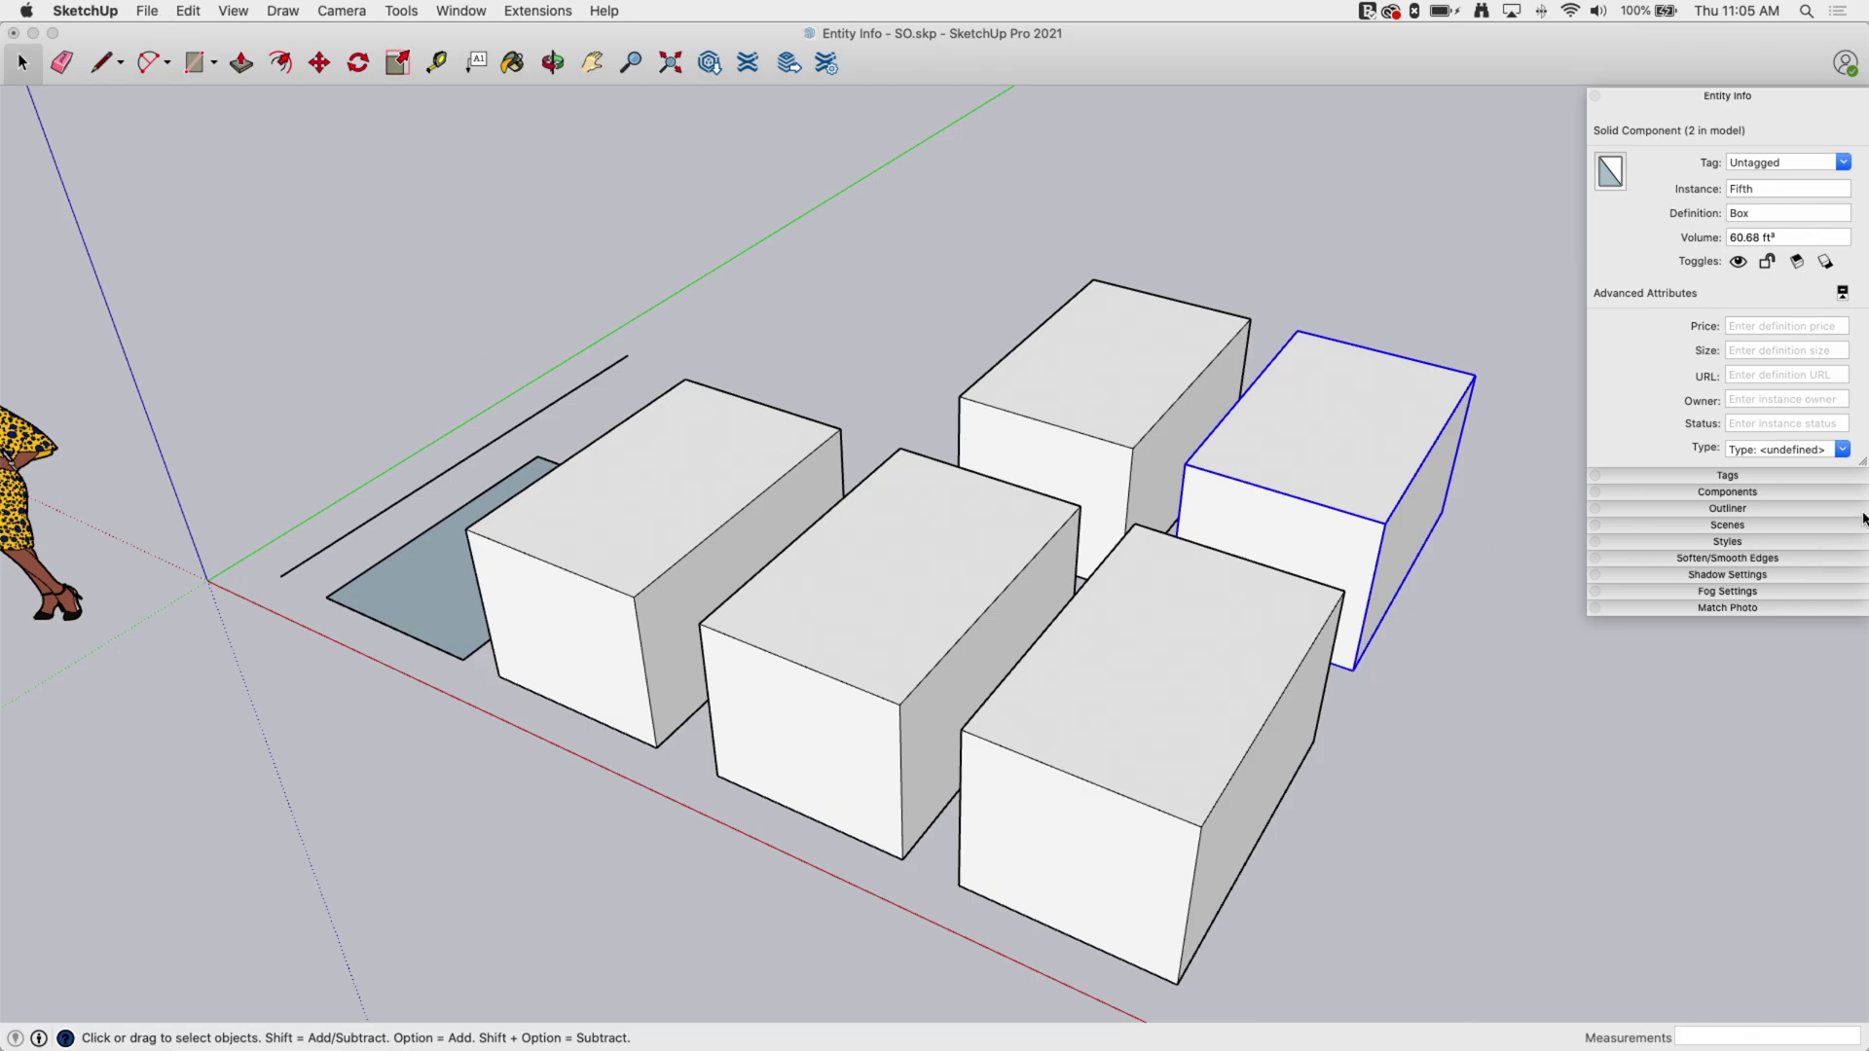
- Collapse Advanced Attributes and switch on Show Shadows in the Shadow Settings tray
middle_click_drag(653, 245, 1042, 325)
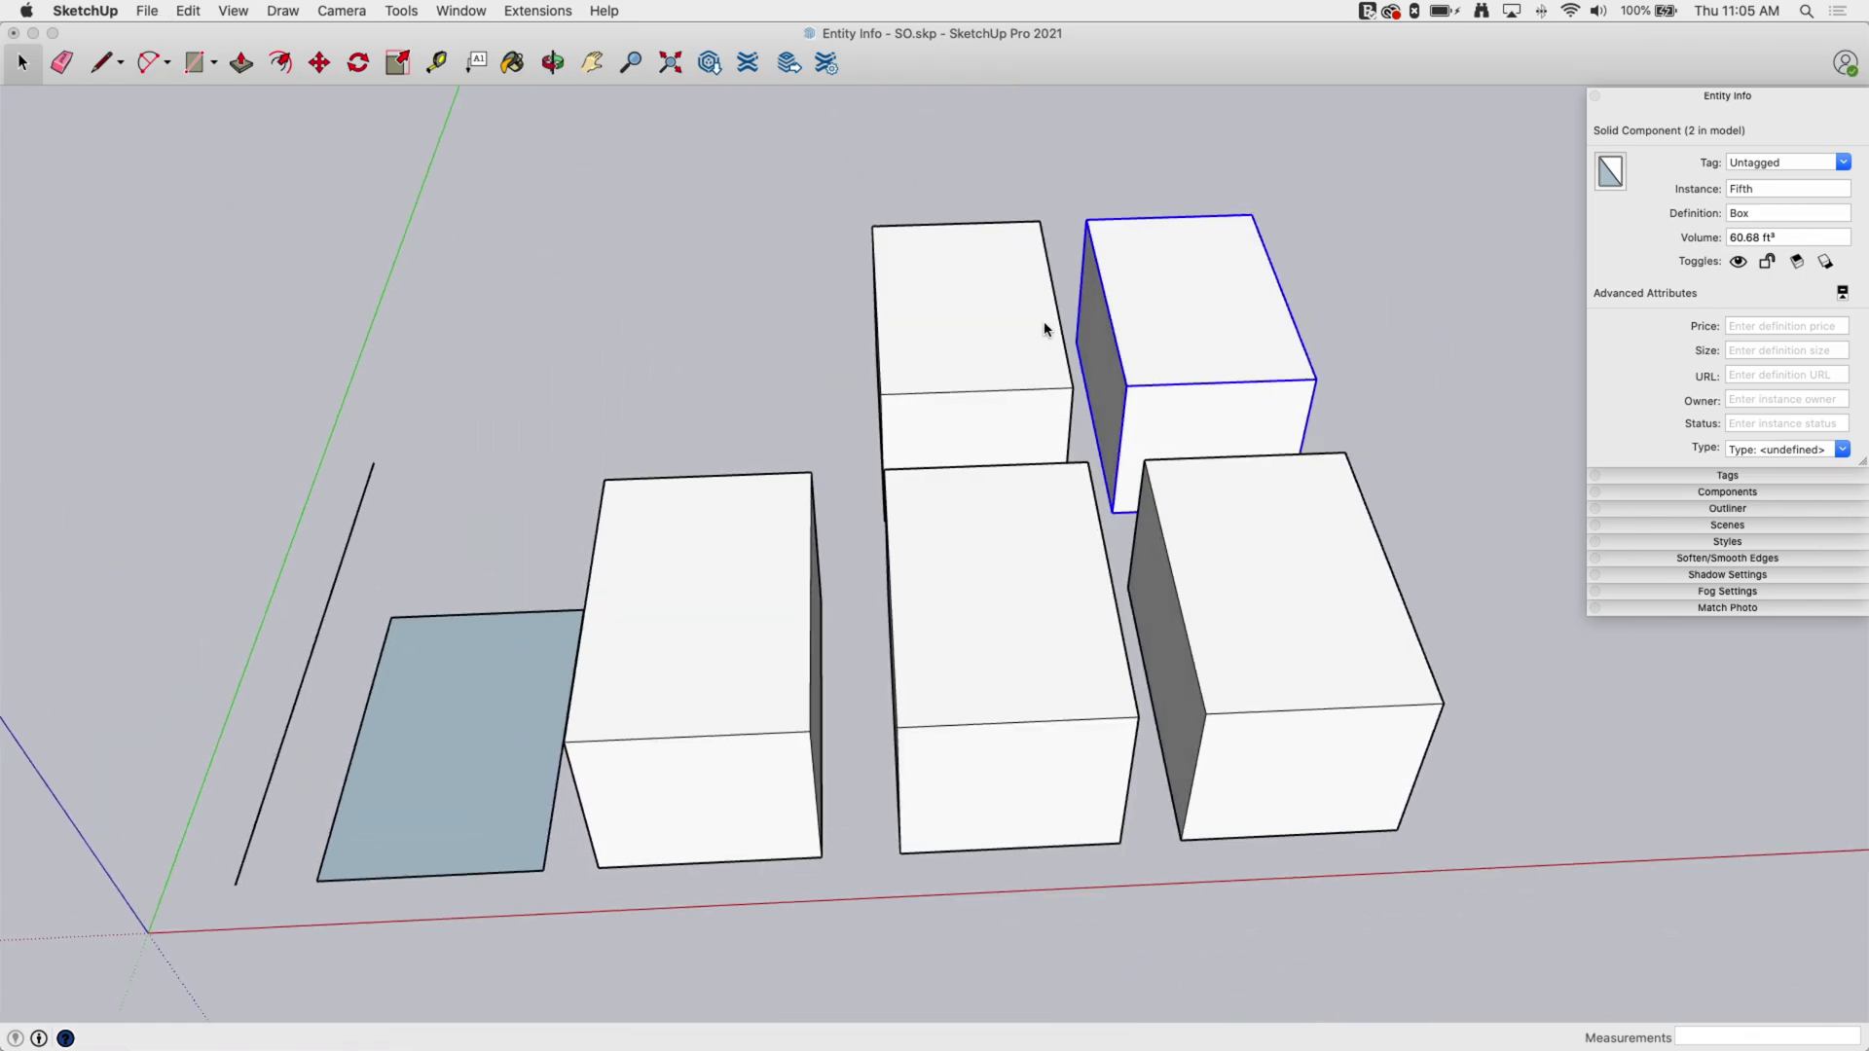
middle_click_drag(701, 408, 1256, 374)
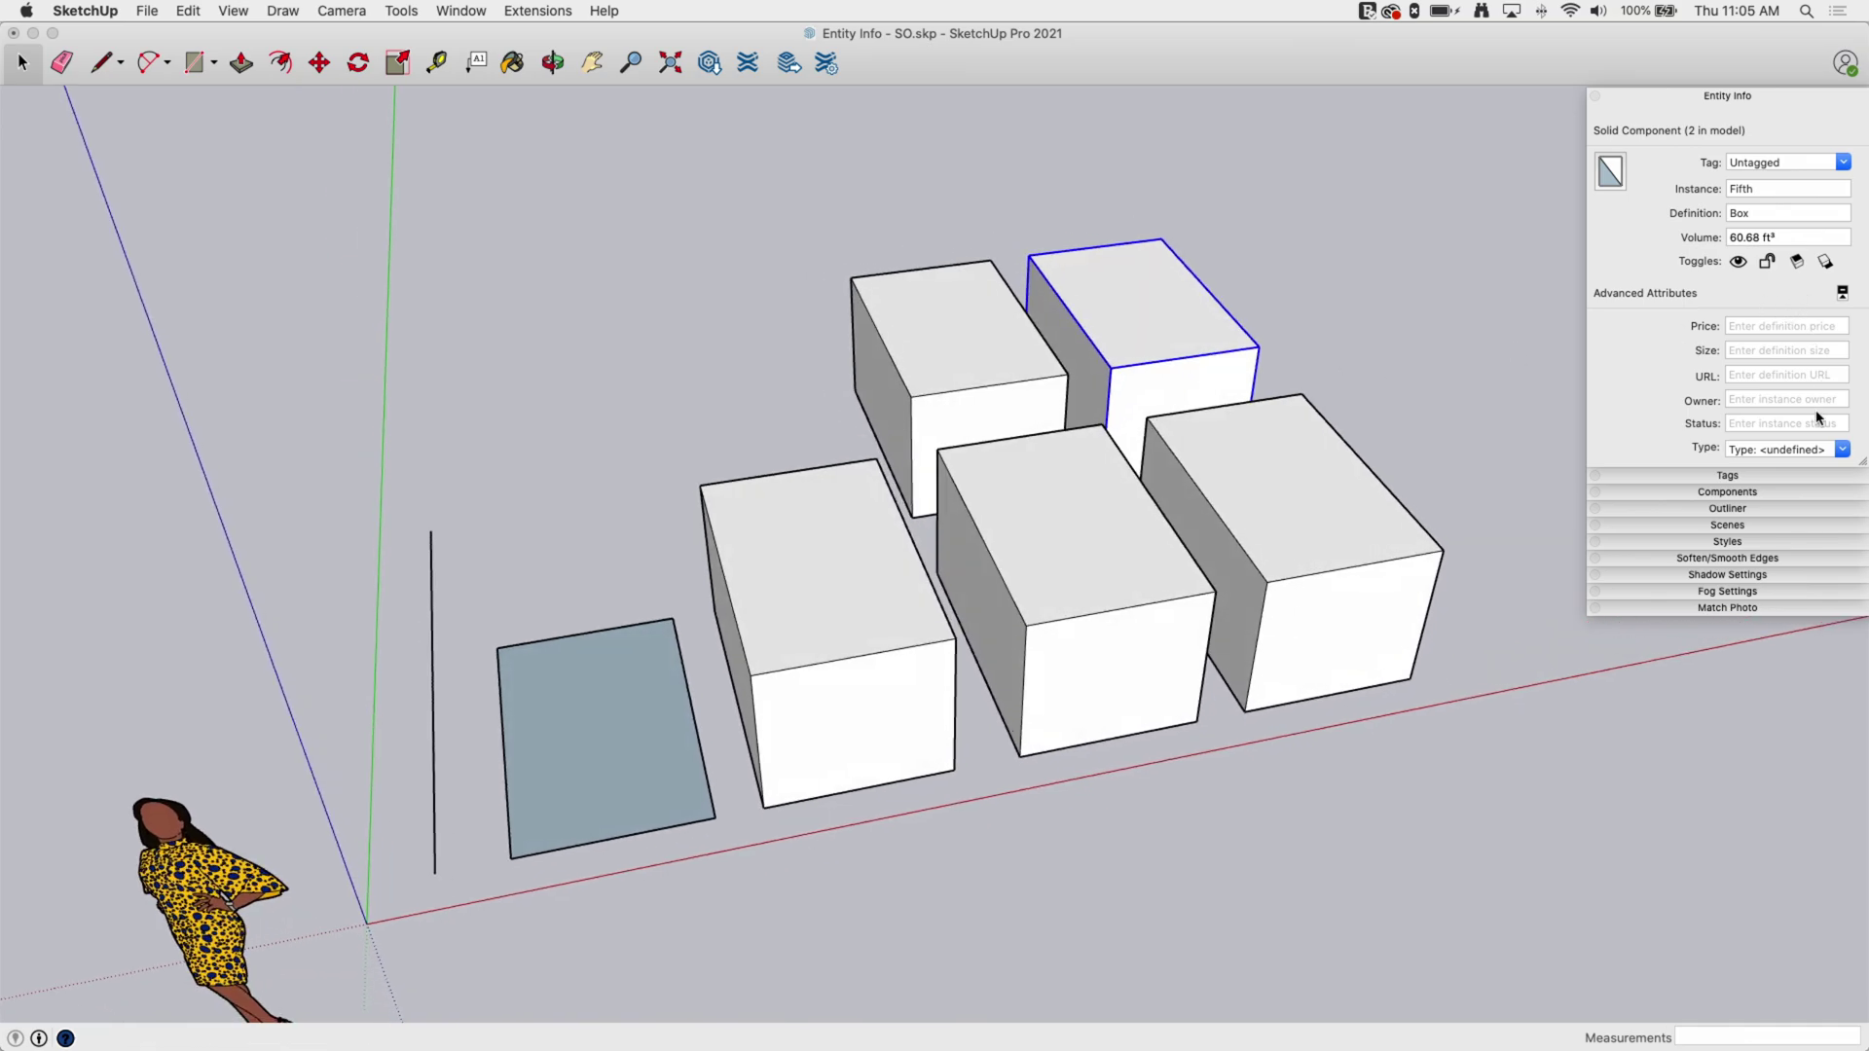
left_click(1843, 293)
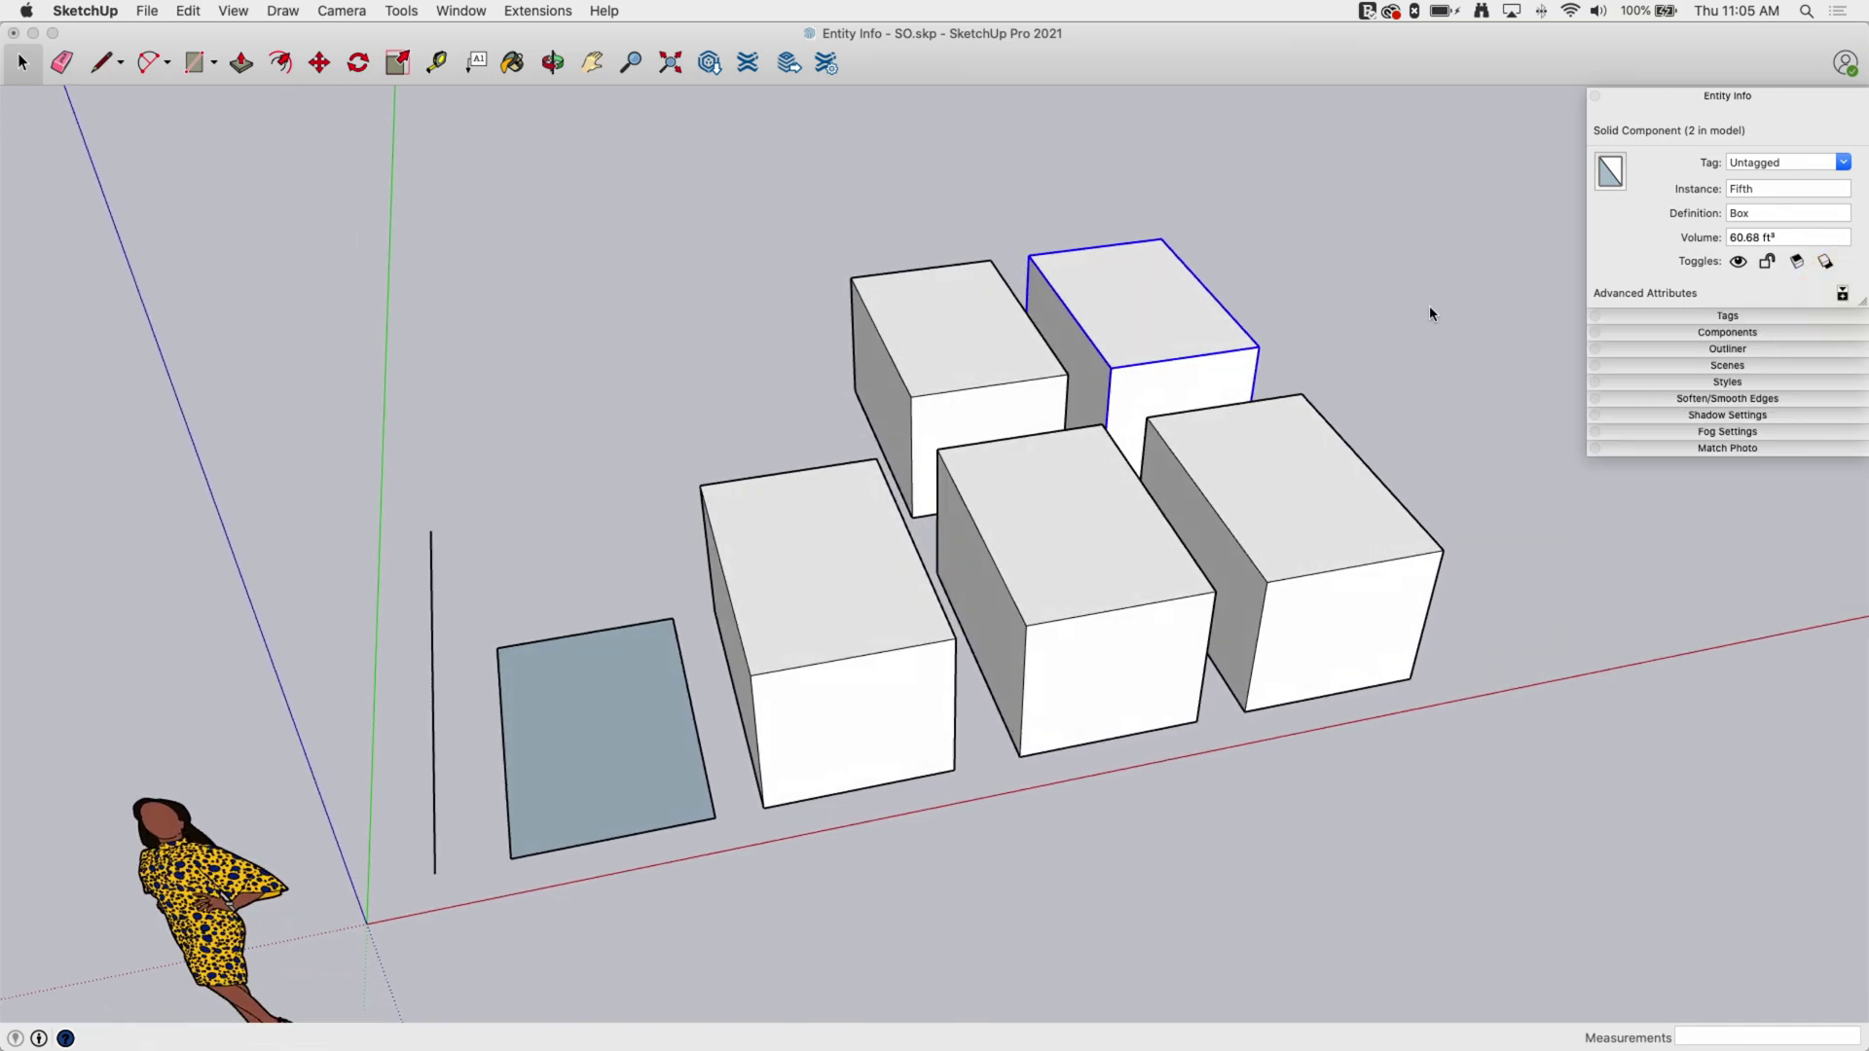
left_click(1715, 416)
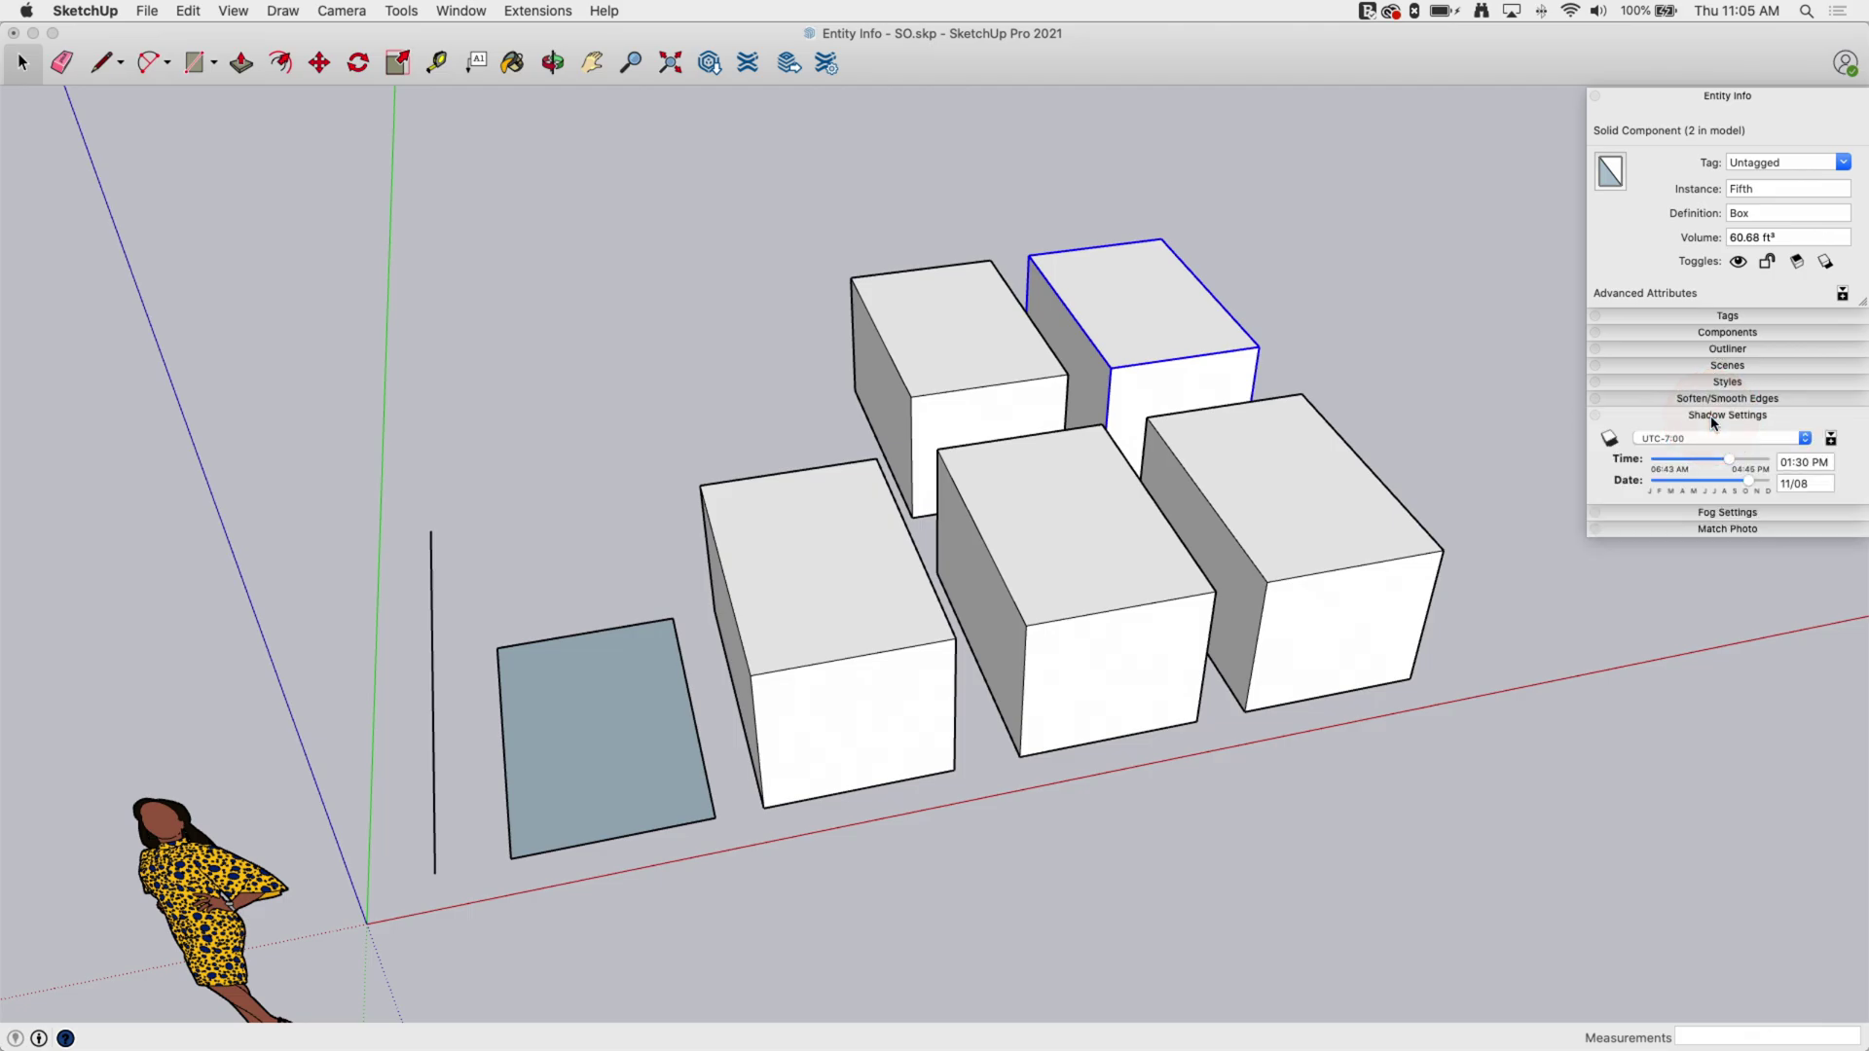
left_click(1612, 439)
scroll(1231, 480, "up", 6)
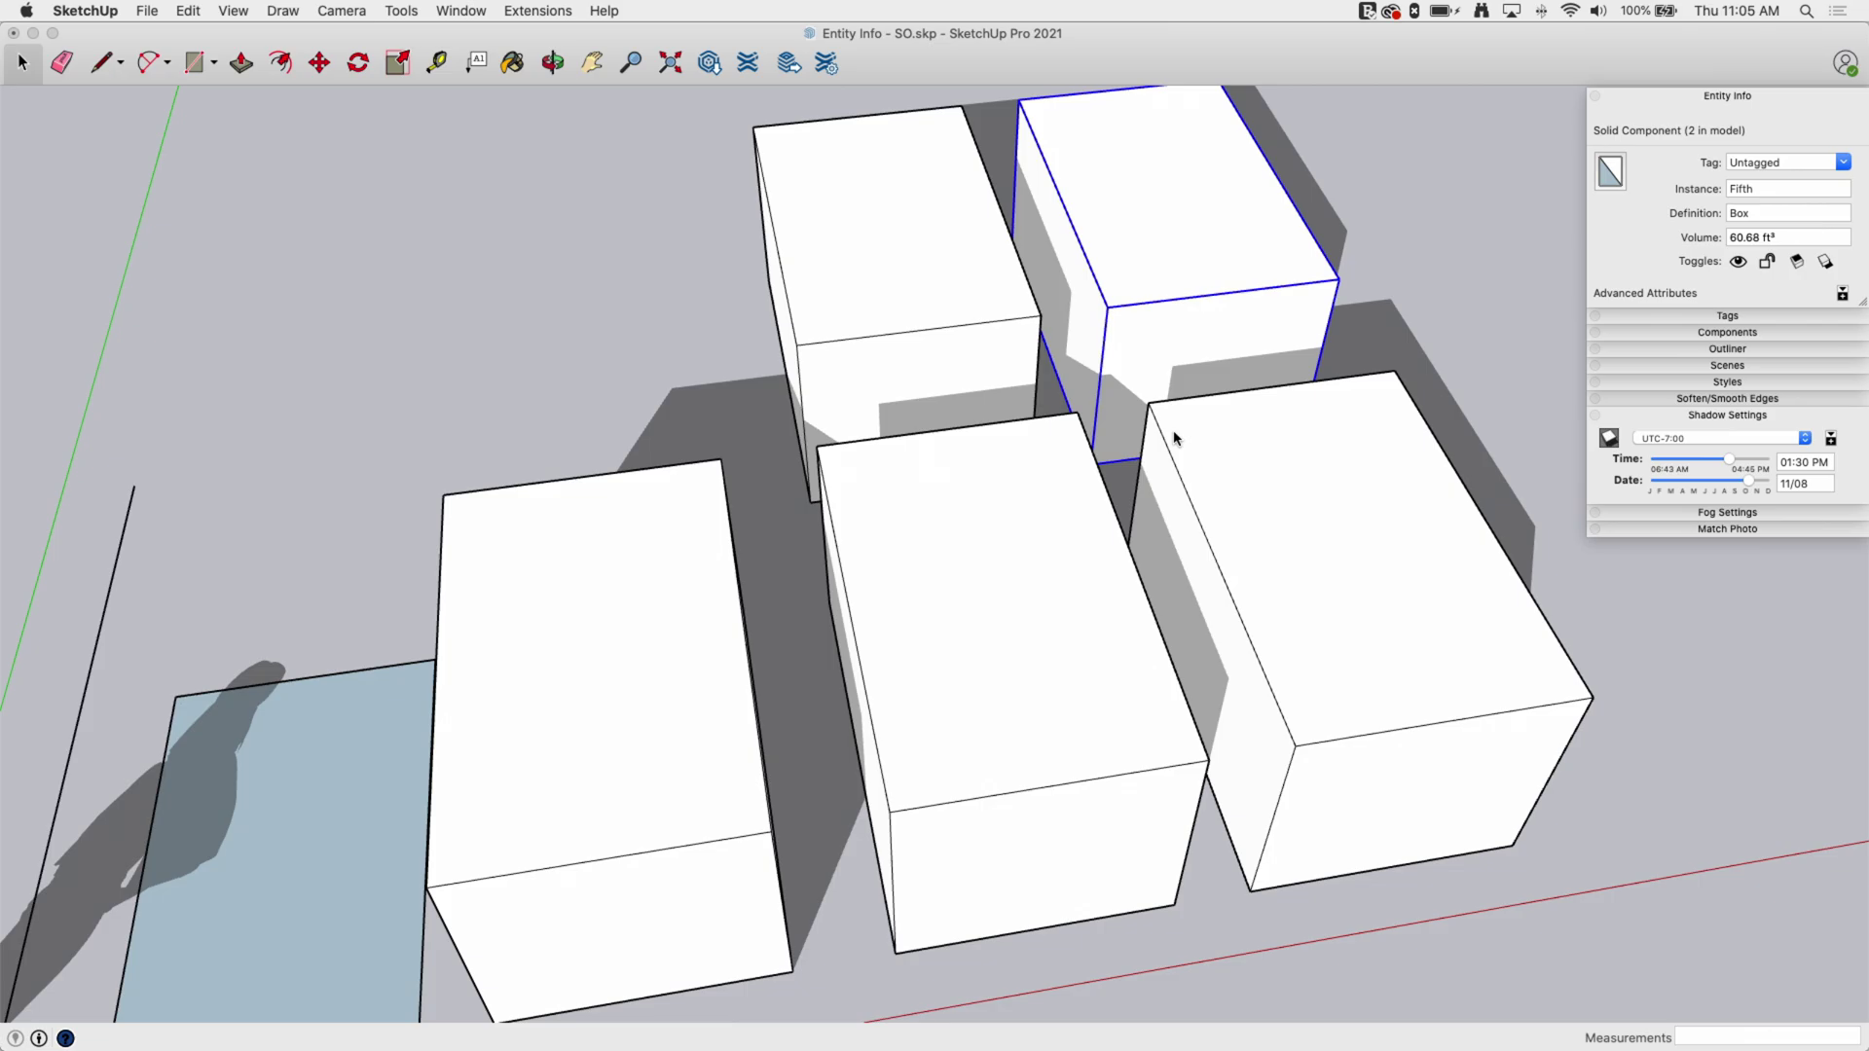
middle_click_drag(959, 304, 892, 230)
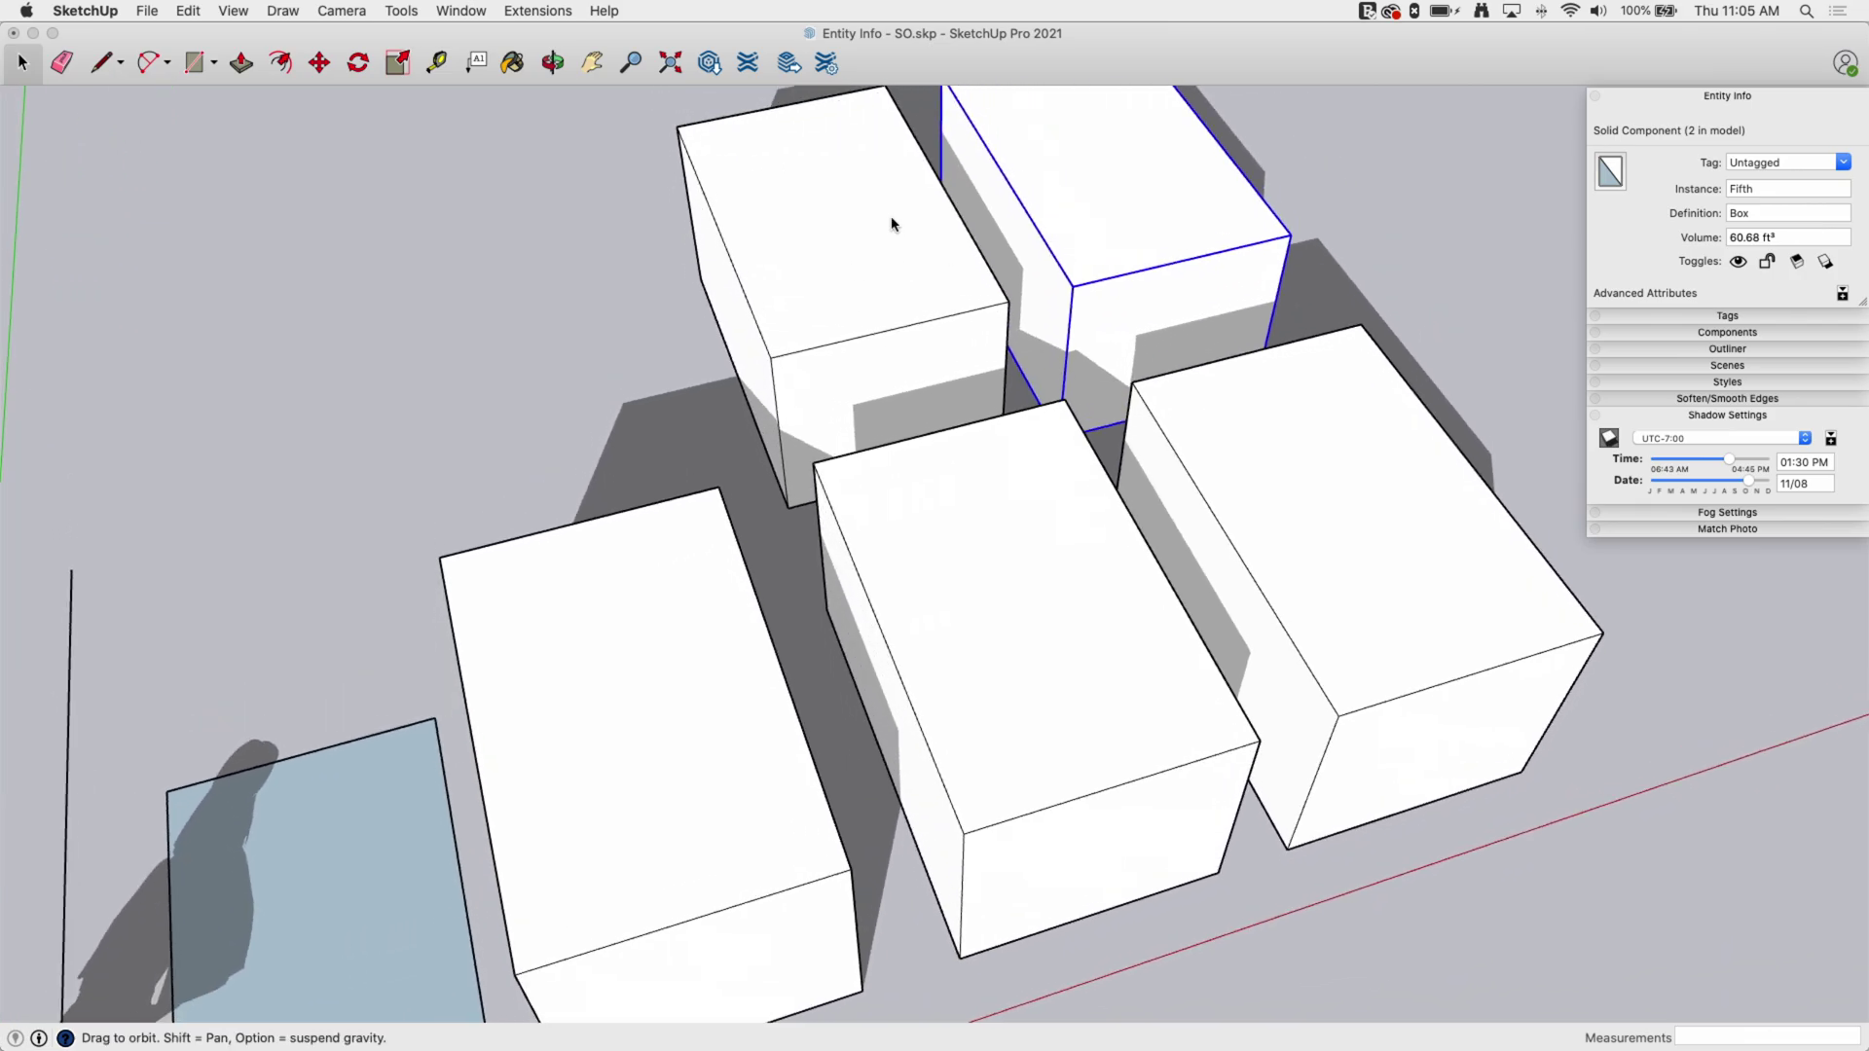
left_click(944, 512)
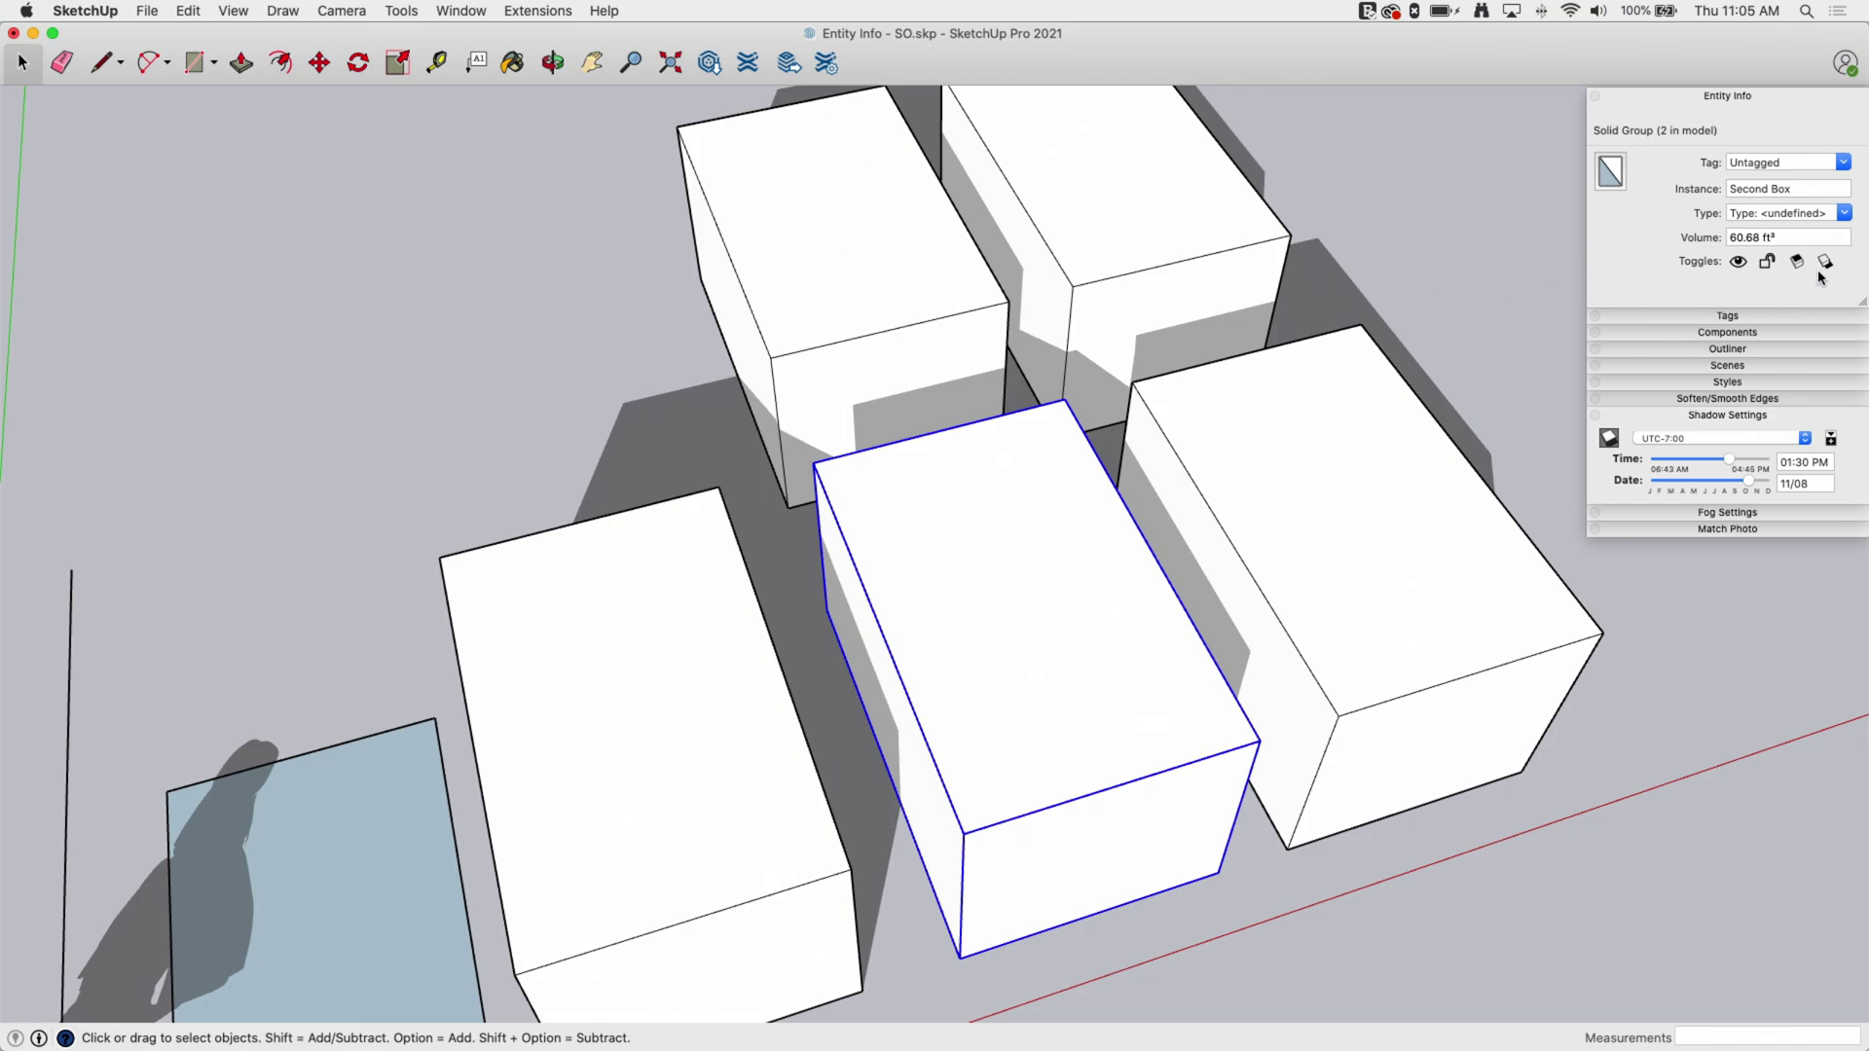
middle_click_drag(1005, 333, 1038, 579)
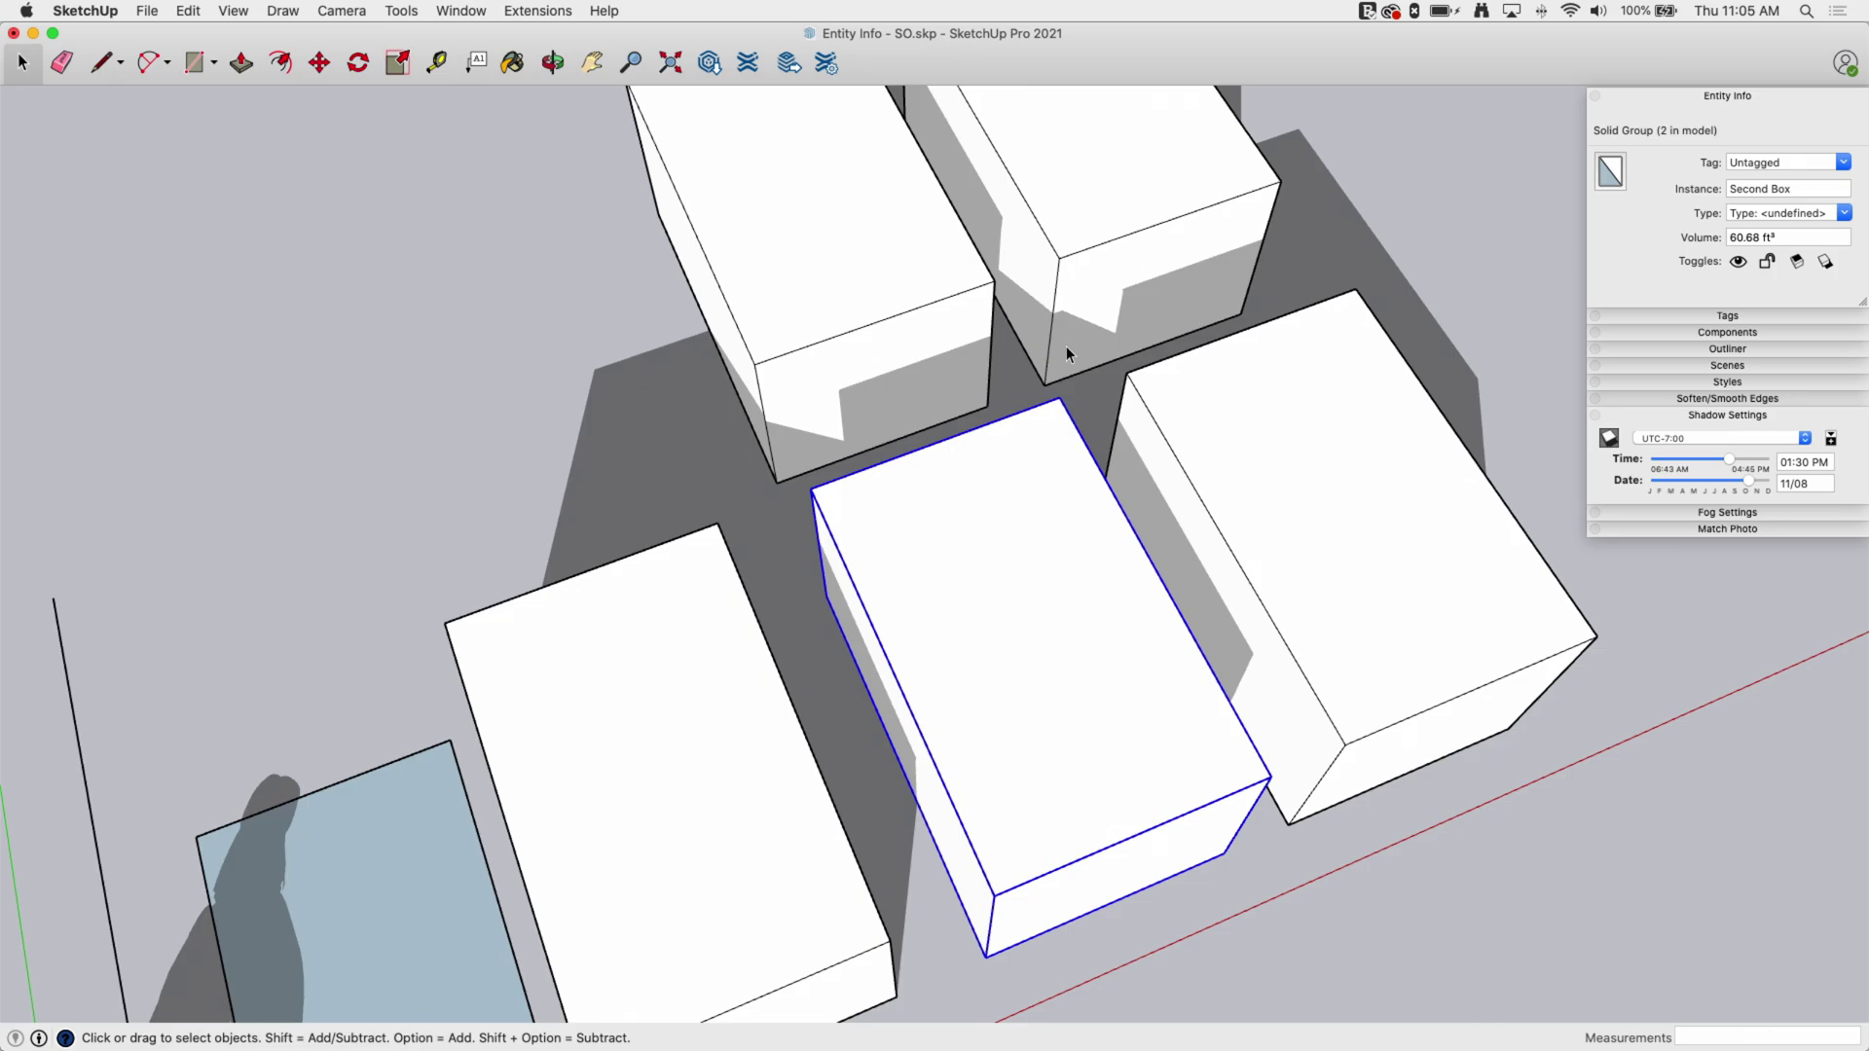
left_click(1823, 263)
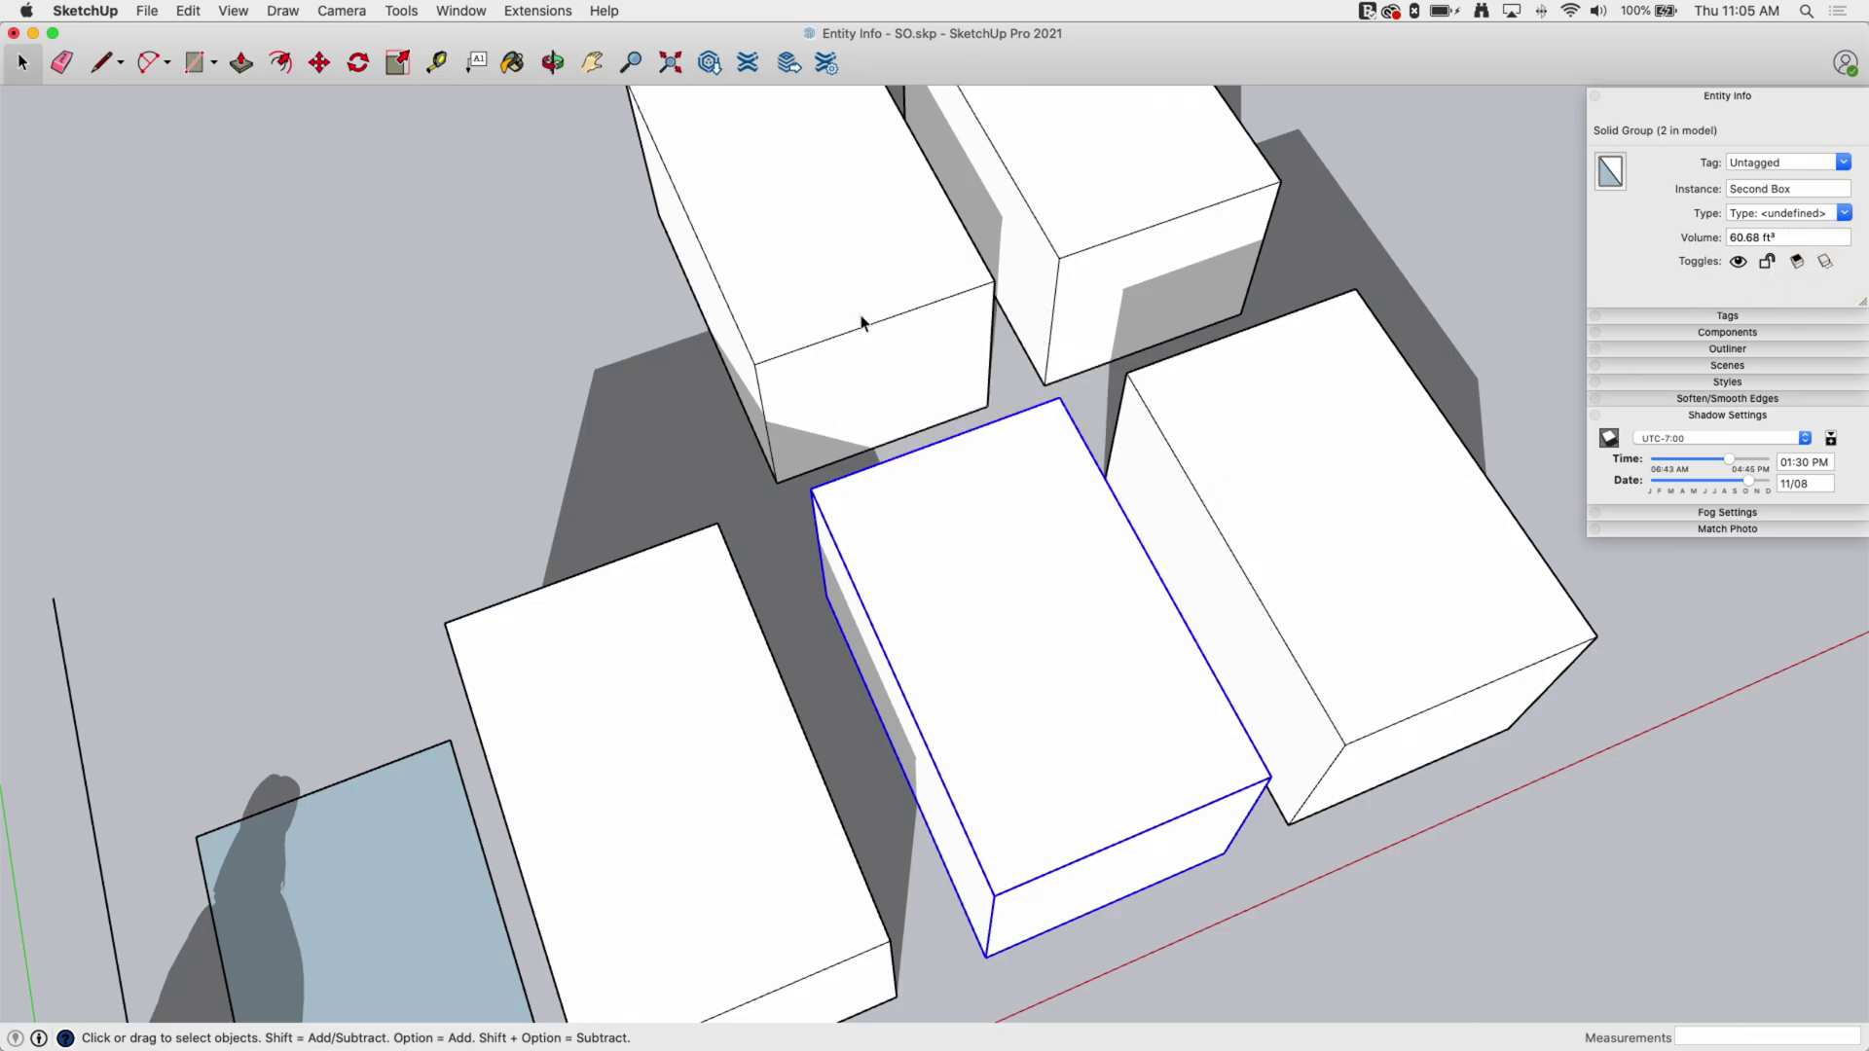
middle_click_drag(861, 321, 1265, 370)
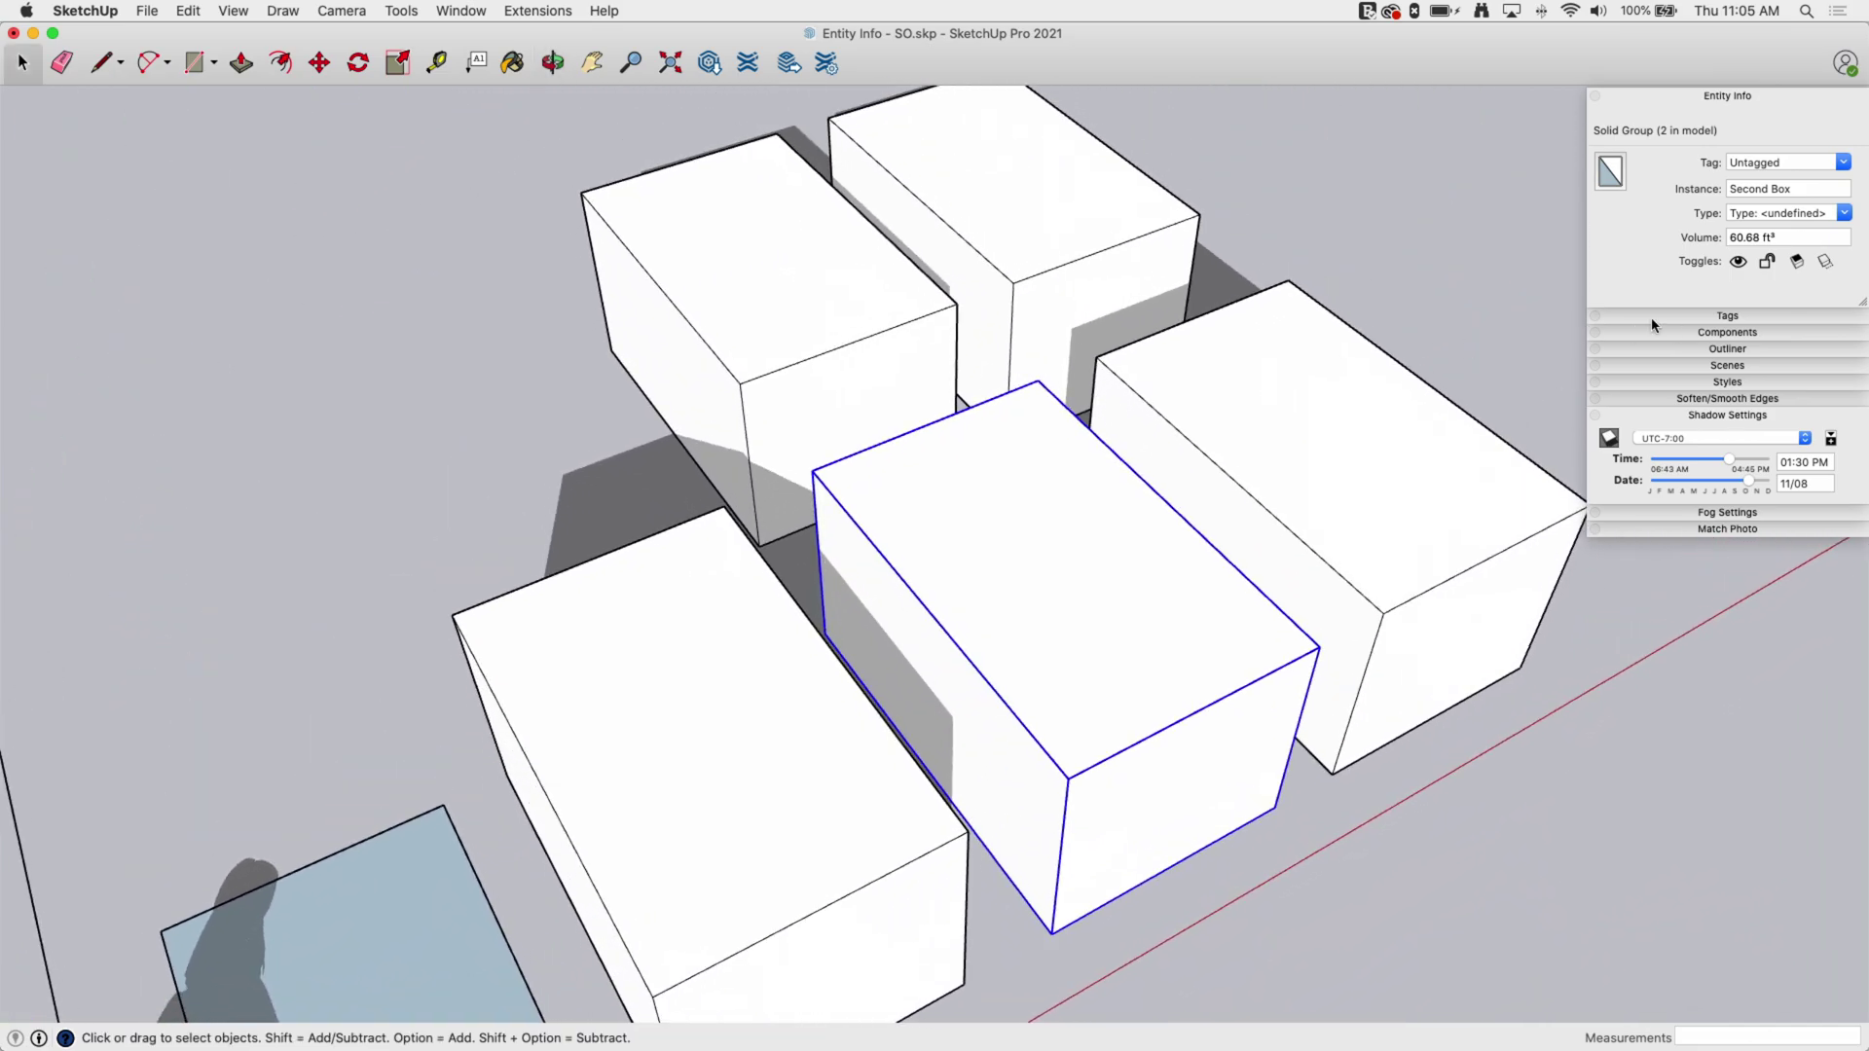
middle_click_drag(1119, 328, 1008, 412)
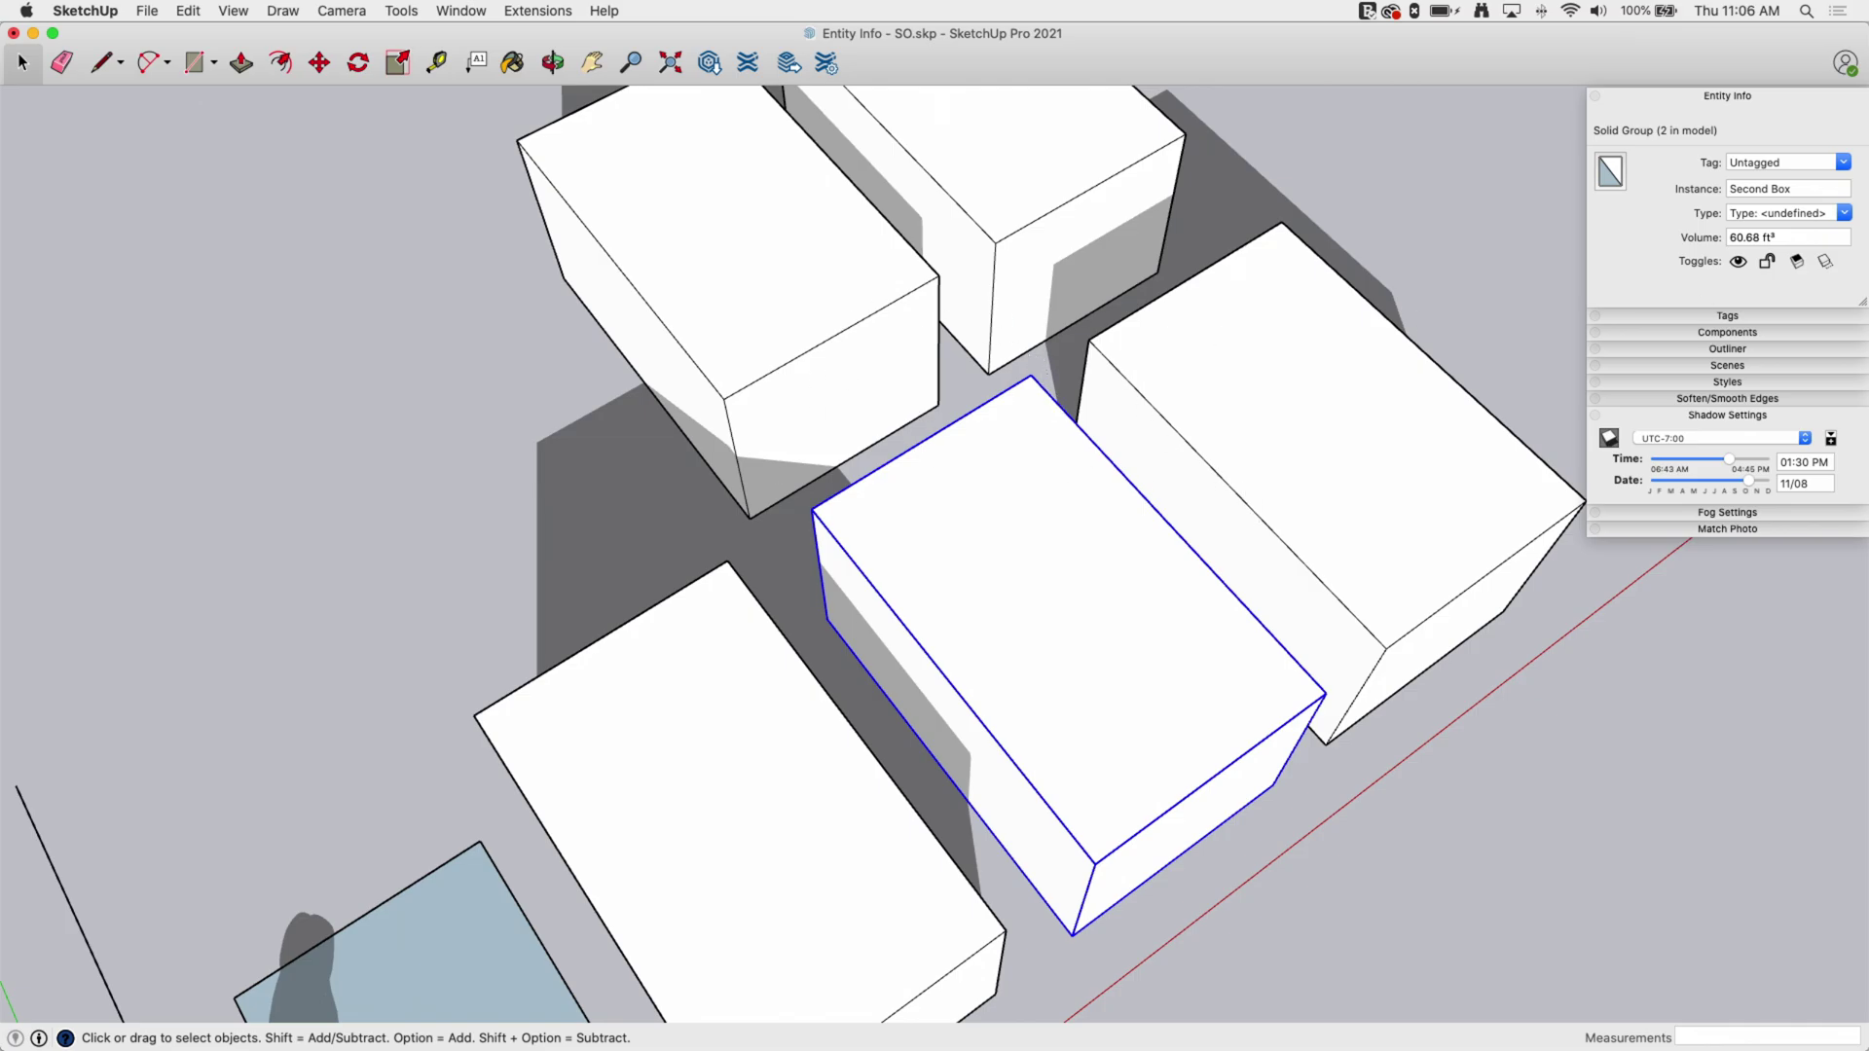
left_click(1797, 261)
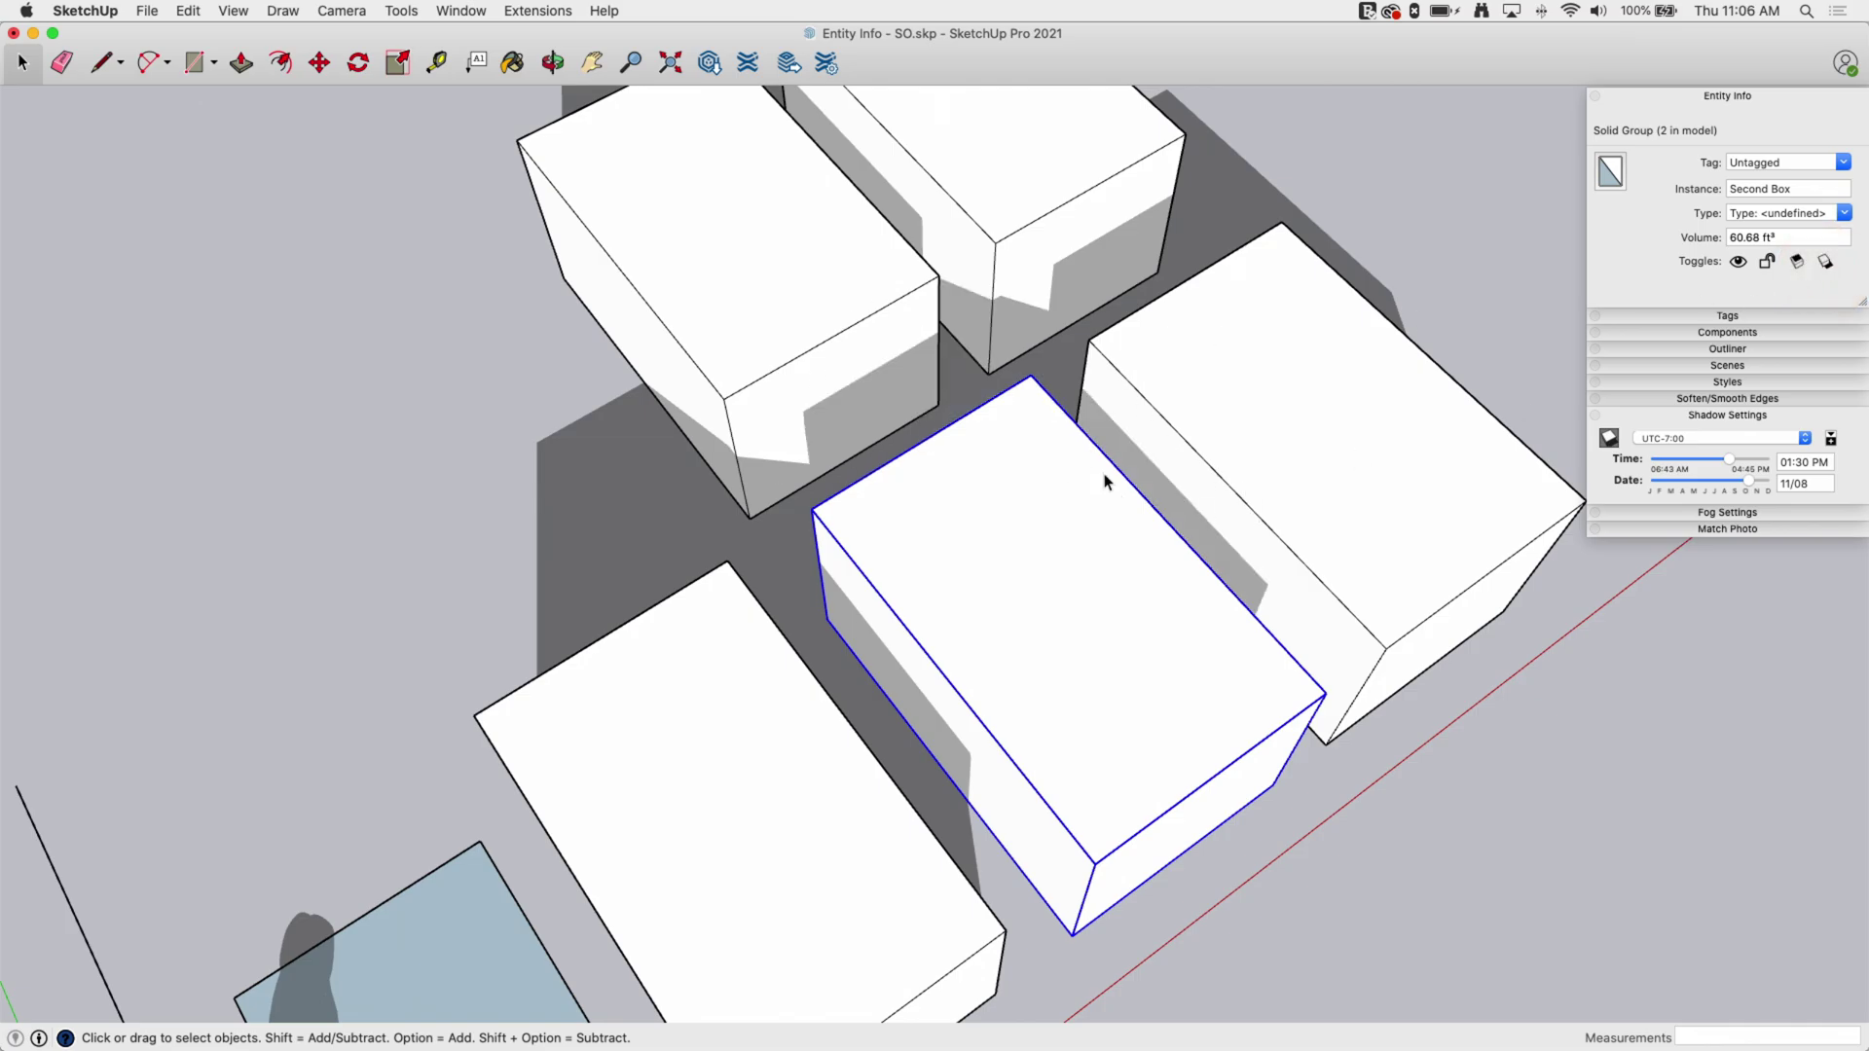
middle_click_drag(1106, 480, 1042, 447)
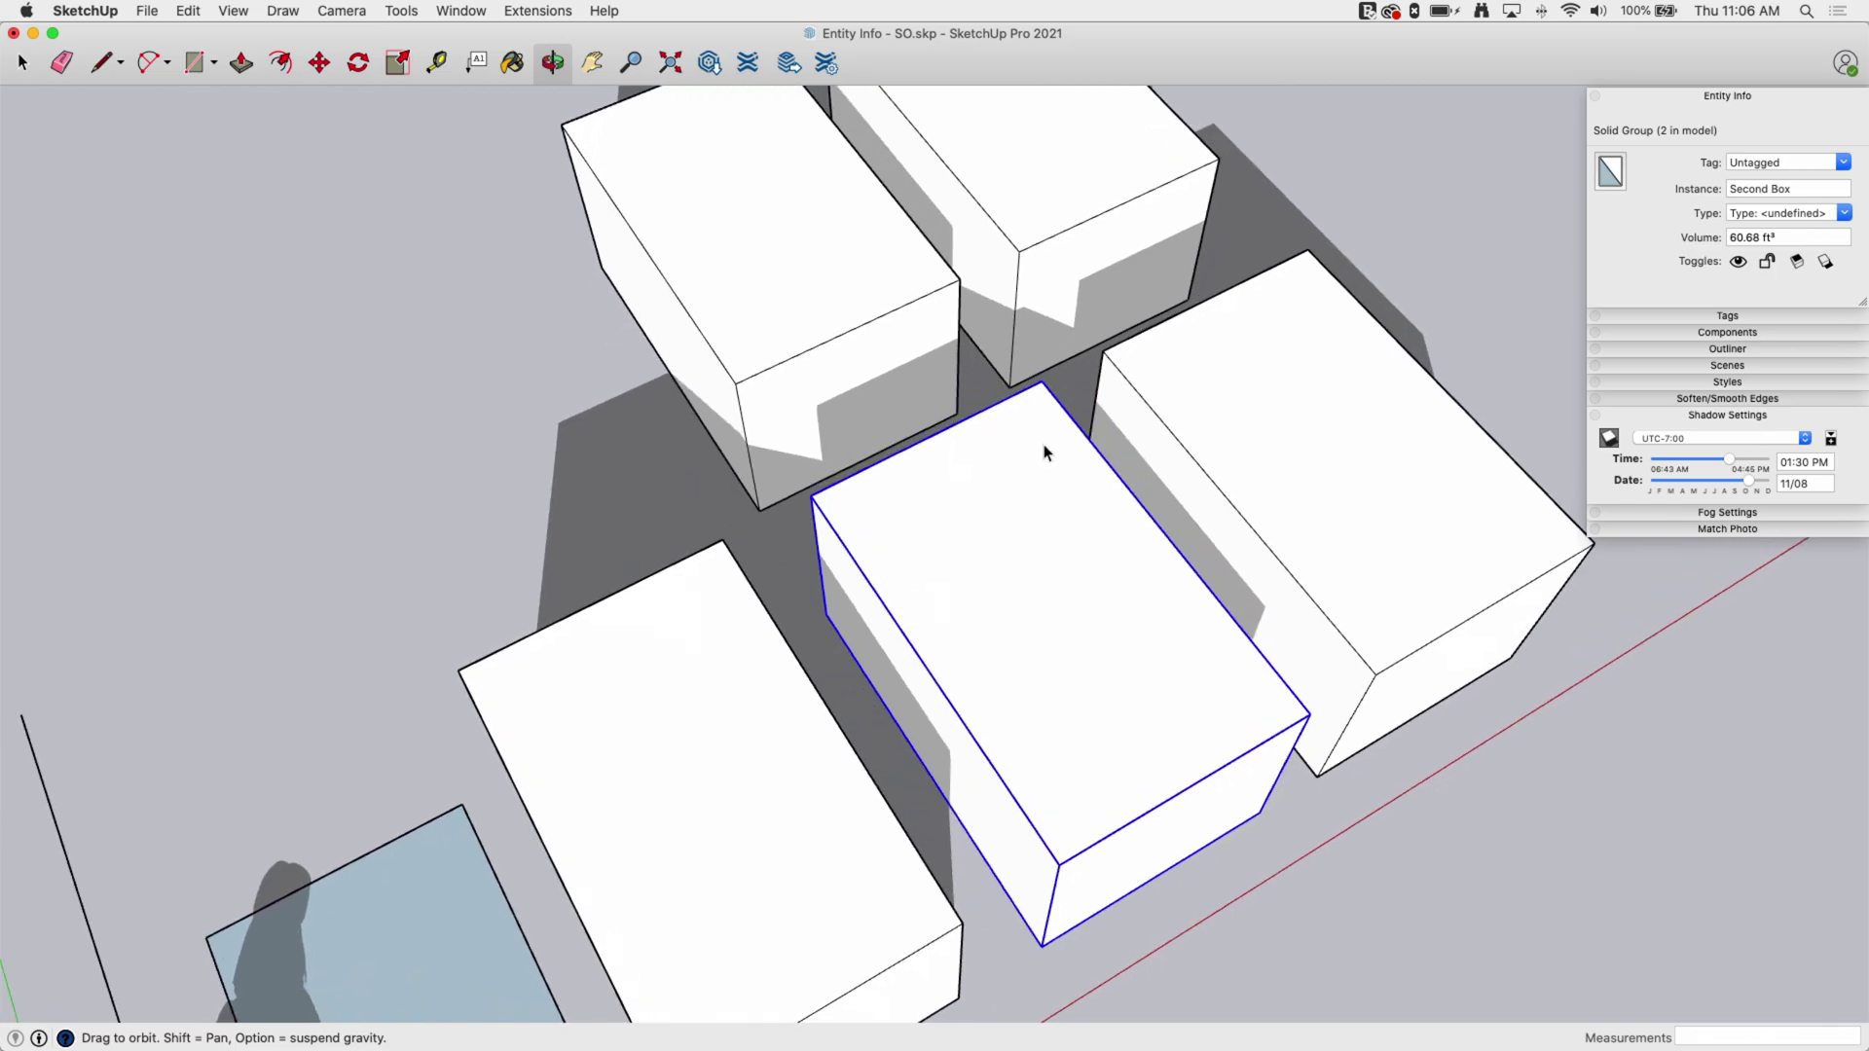
- Turn off Receive Shadows for Third Box and orbit to compare the shadows on its faces
left_click(888, 378)
middle_click_drag(834, 395, 792, 535)
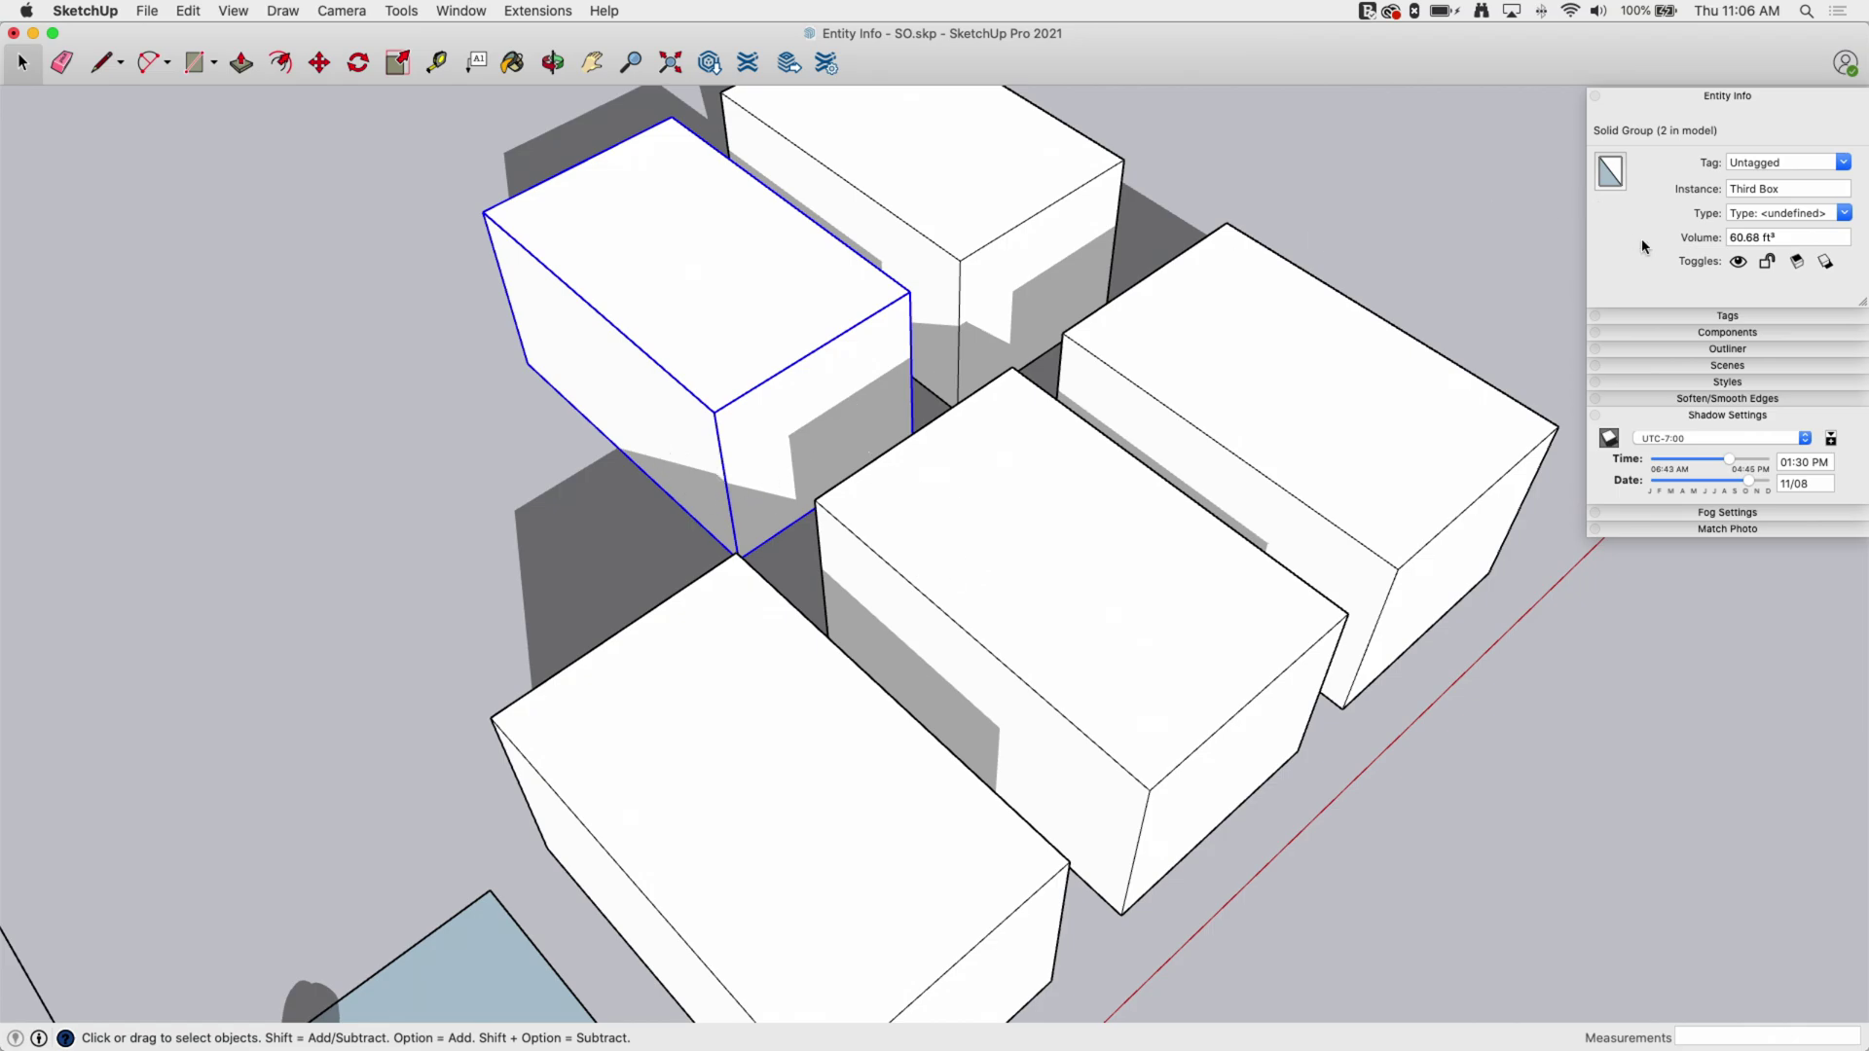
left_click(1800, 263)
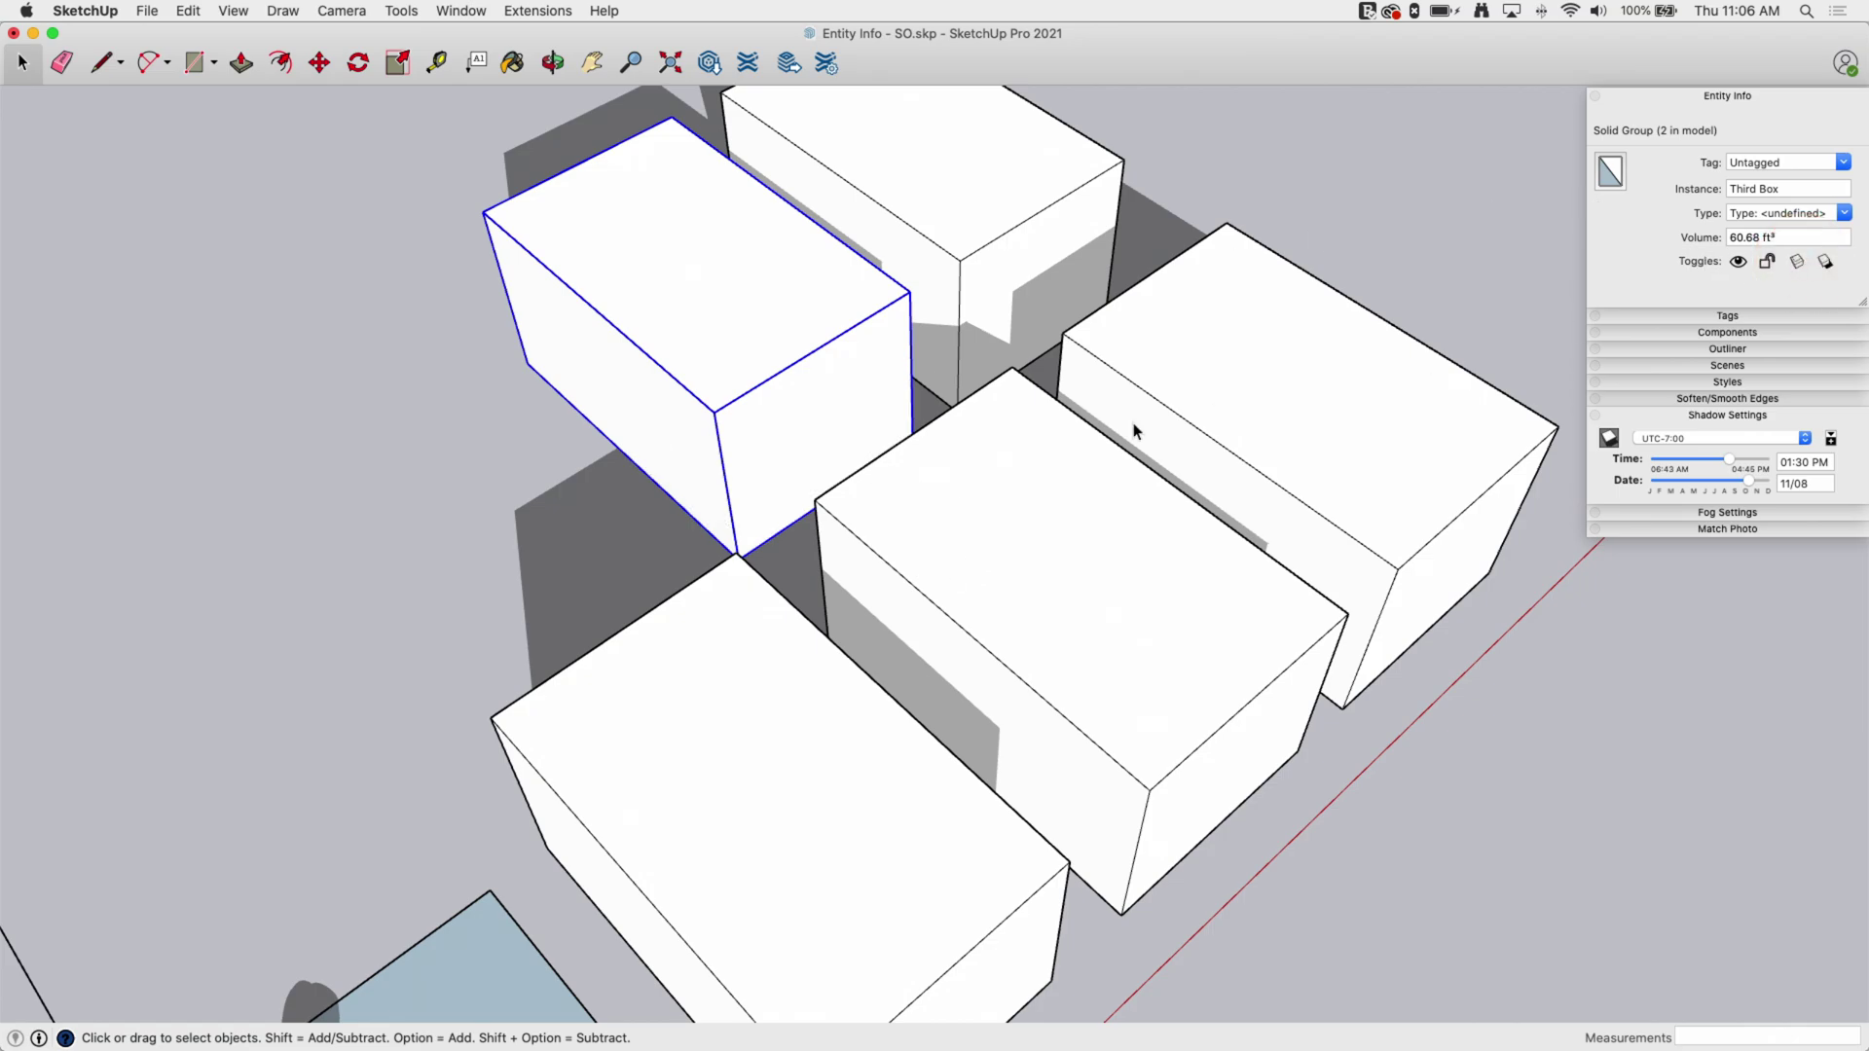
middle_click_drag(532, 417, 717, 553)
middle_click_drag(905, 620, 805, 425)
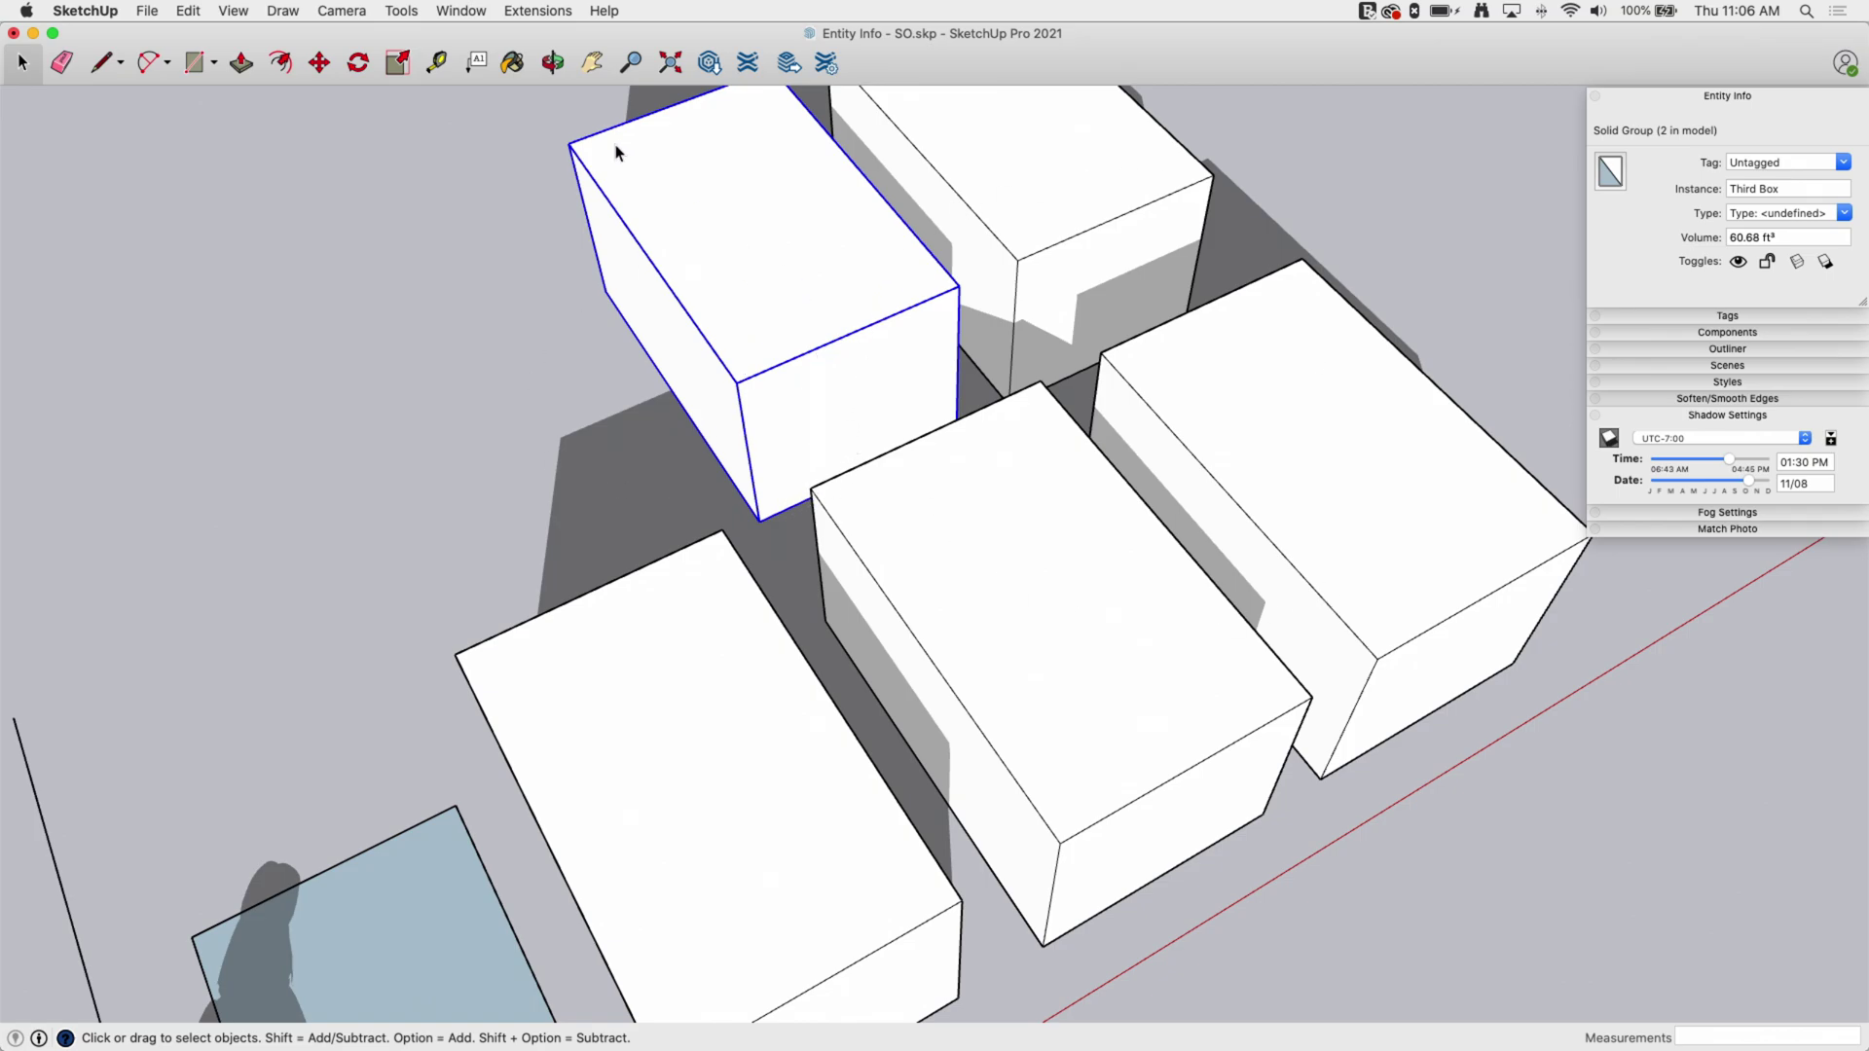
middle_click_drag(795, 467, 822, 543)
- From a top-down view, select the Fifth component, show its advanced attributes, and collapse Shadow Settings
left_click(569, 565)
middle_click_drag(784, 465, 380, 584)
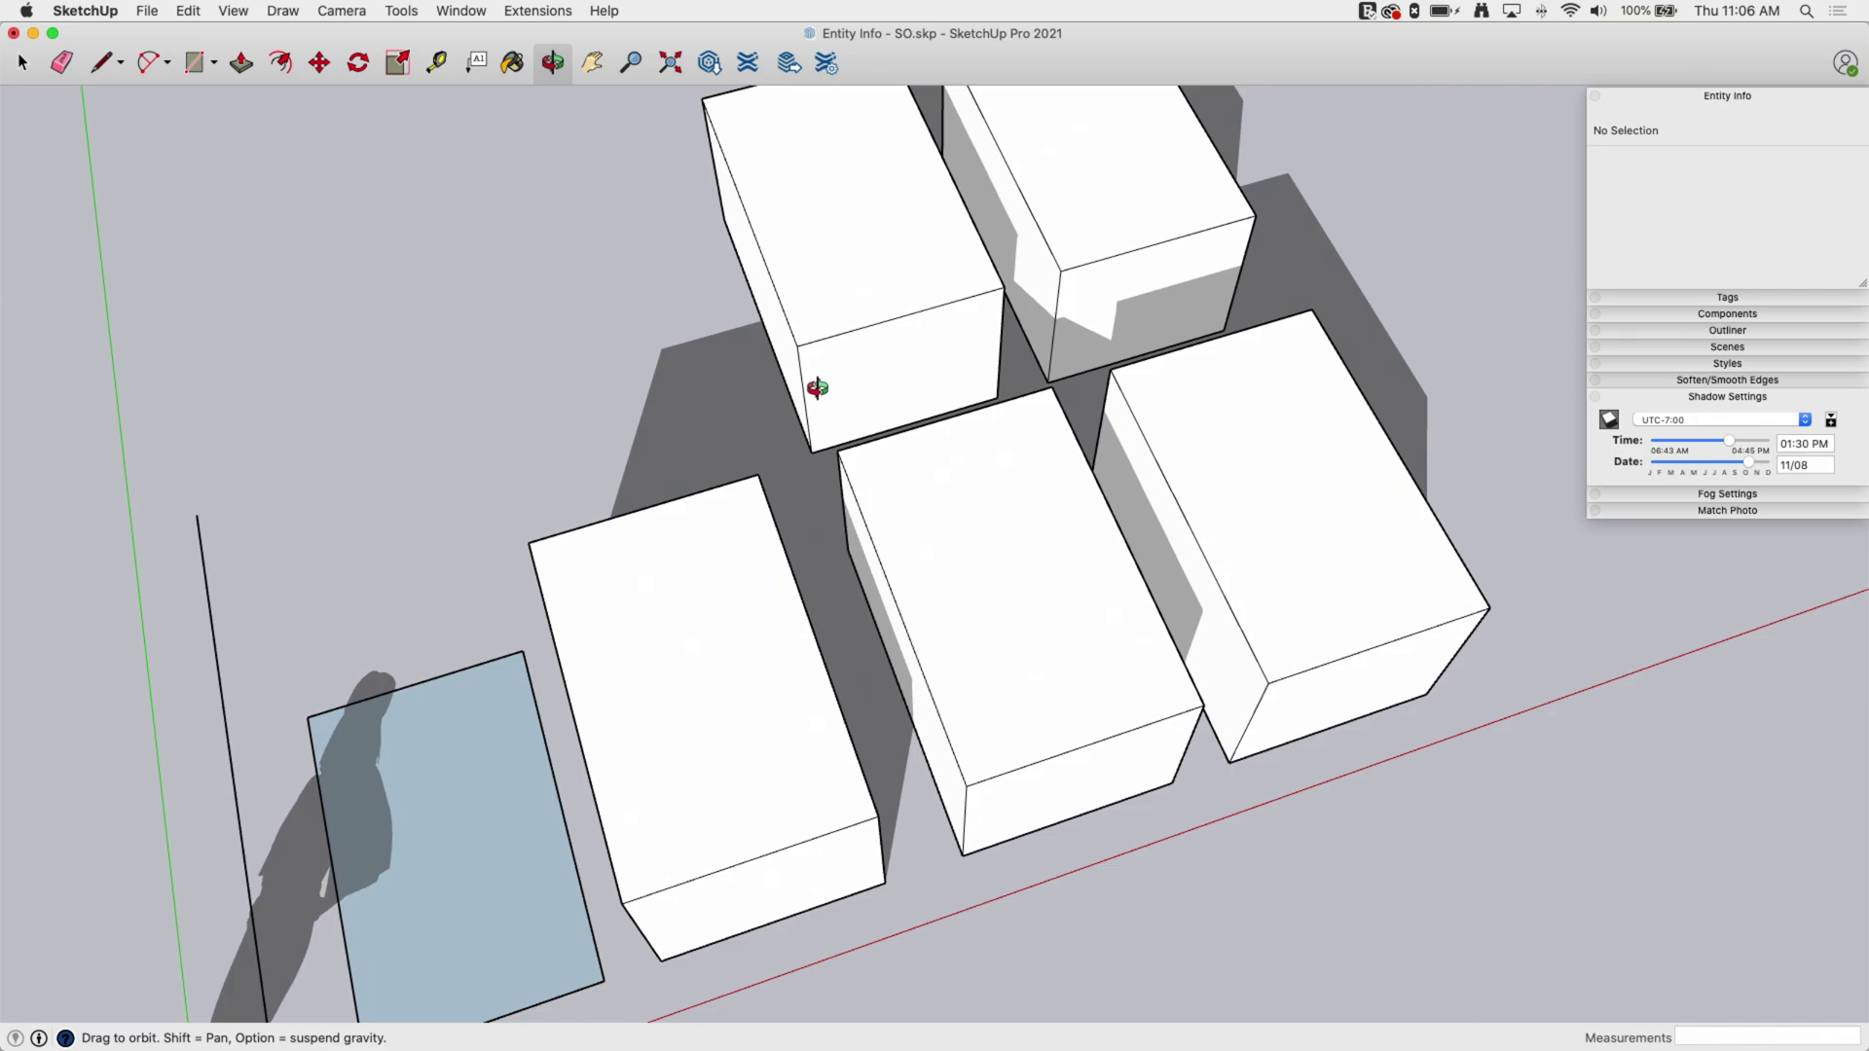
key("space")
scroll(932, 407, "down", 3)
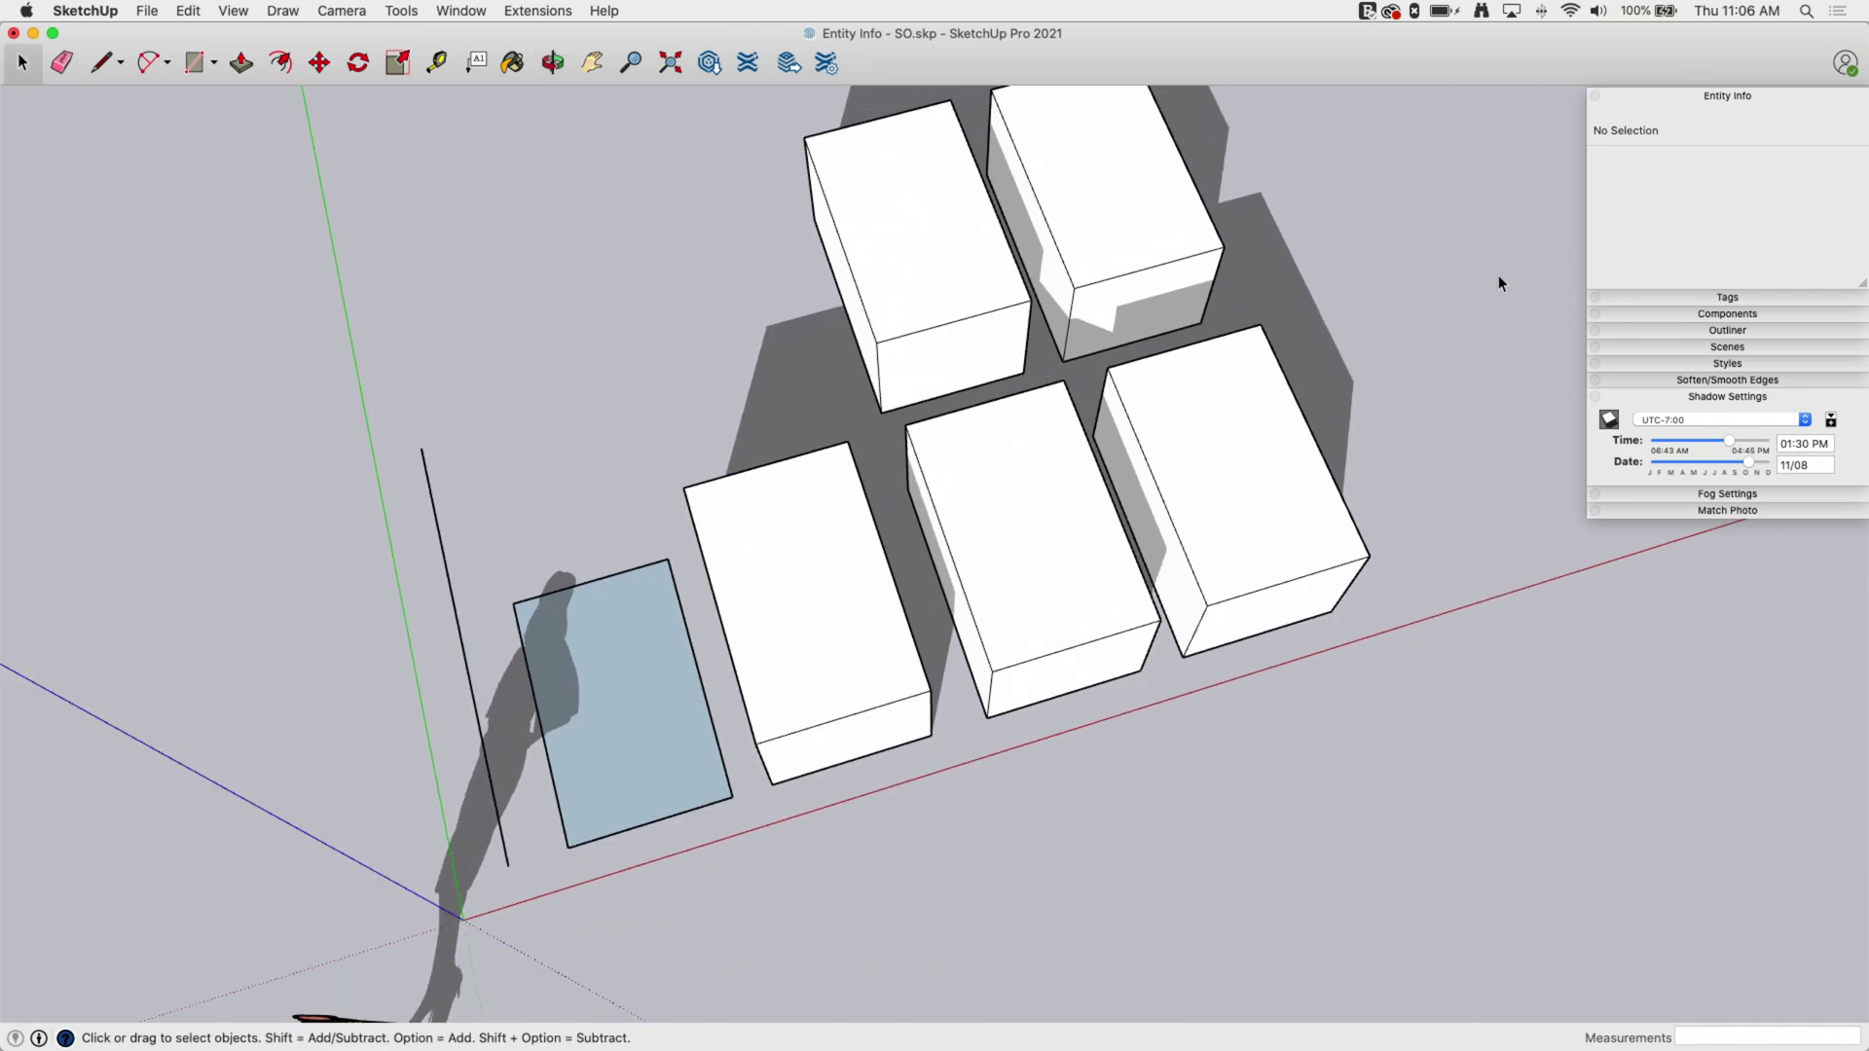
left_click(930, 270)
left_click(1181, 219)
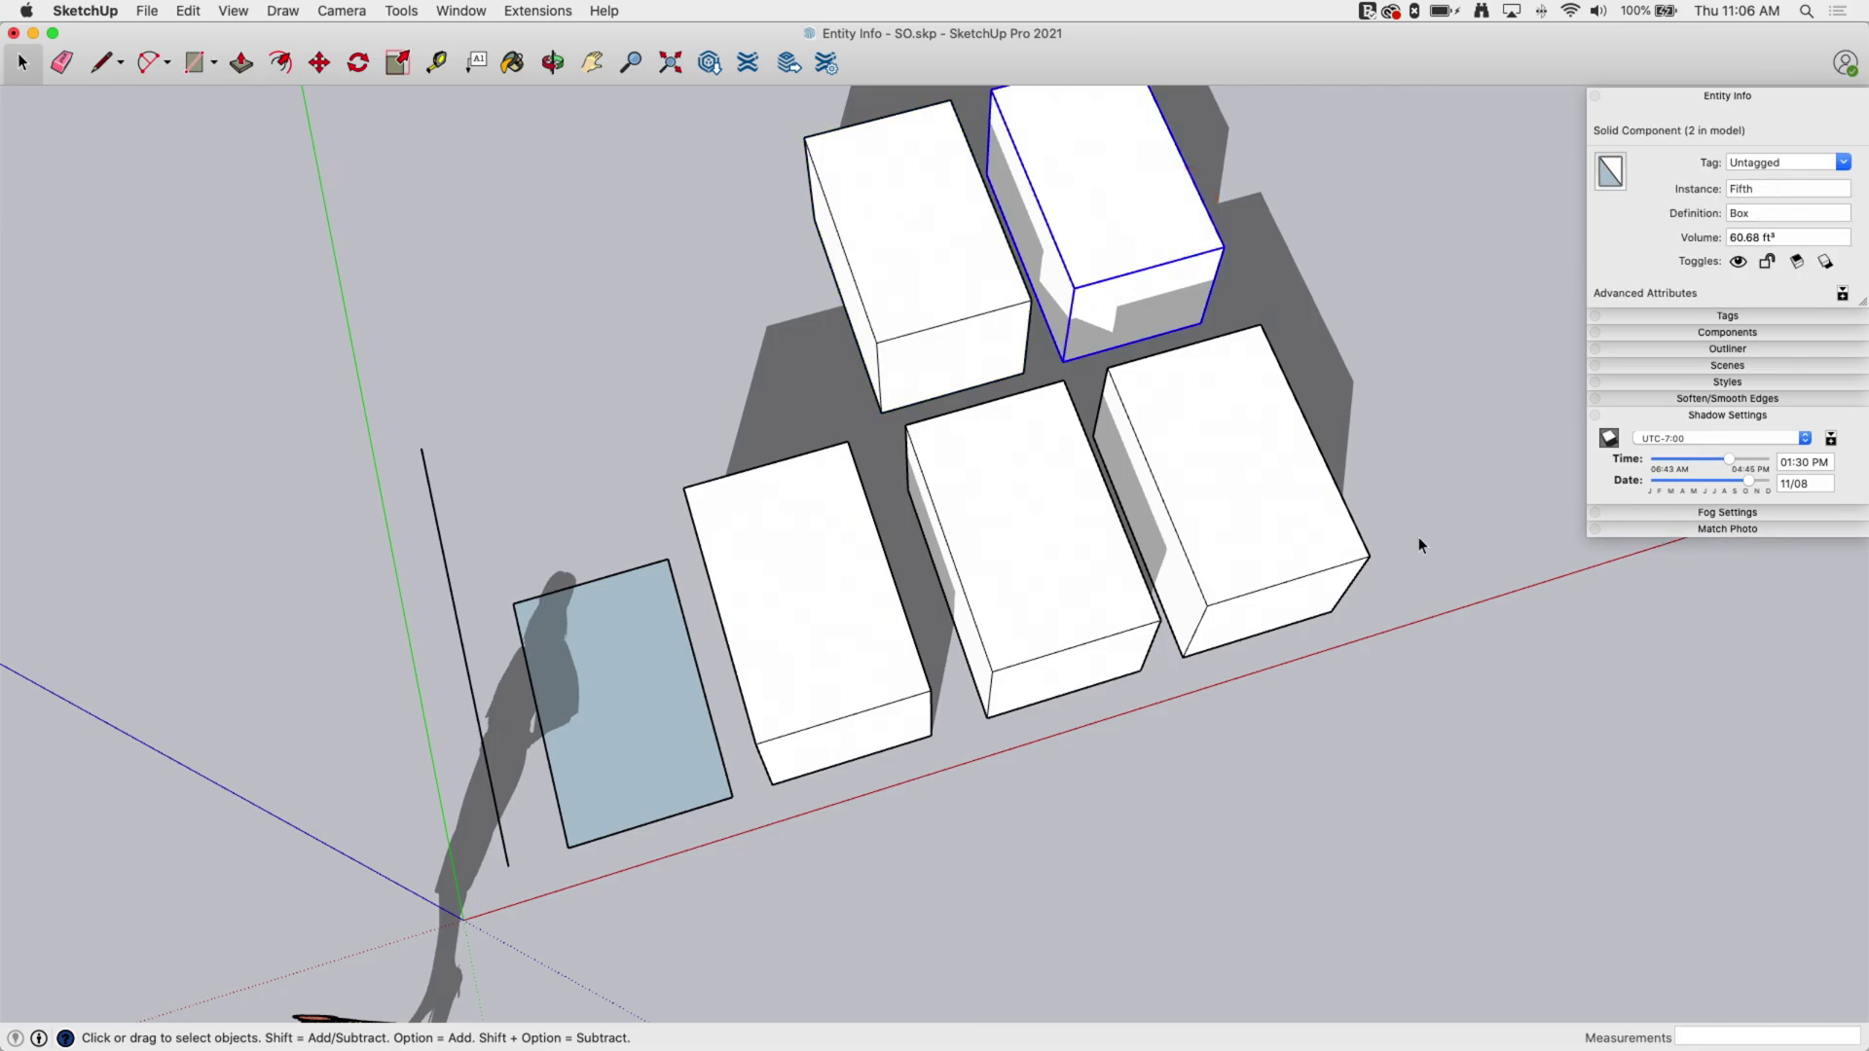
left_click(1841, 295)
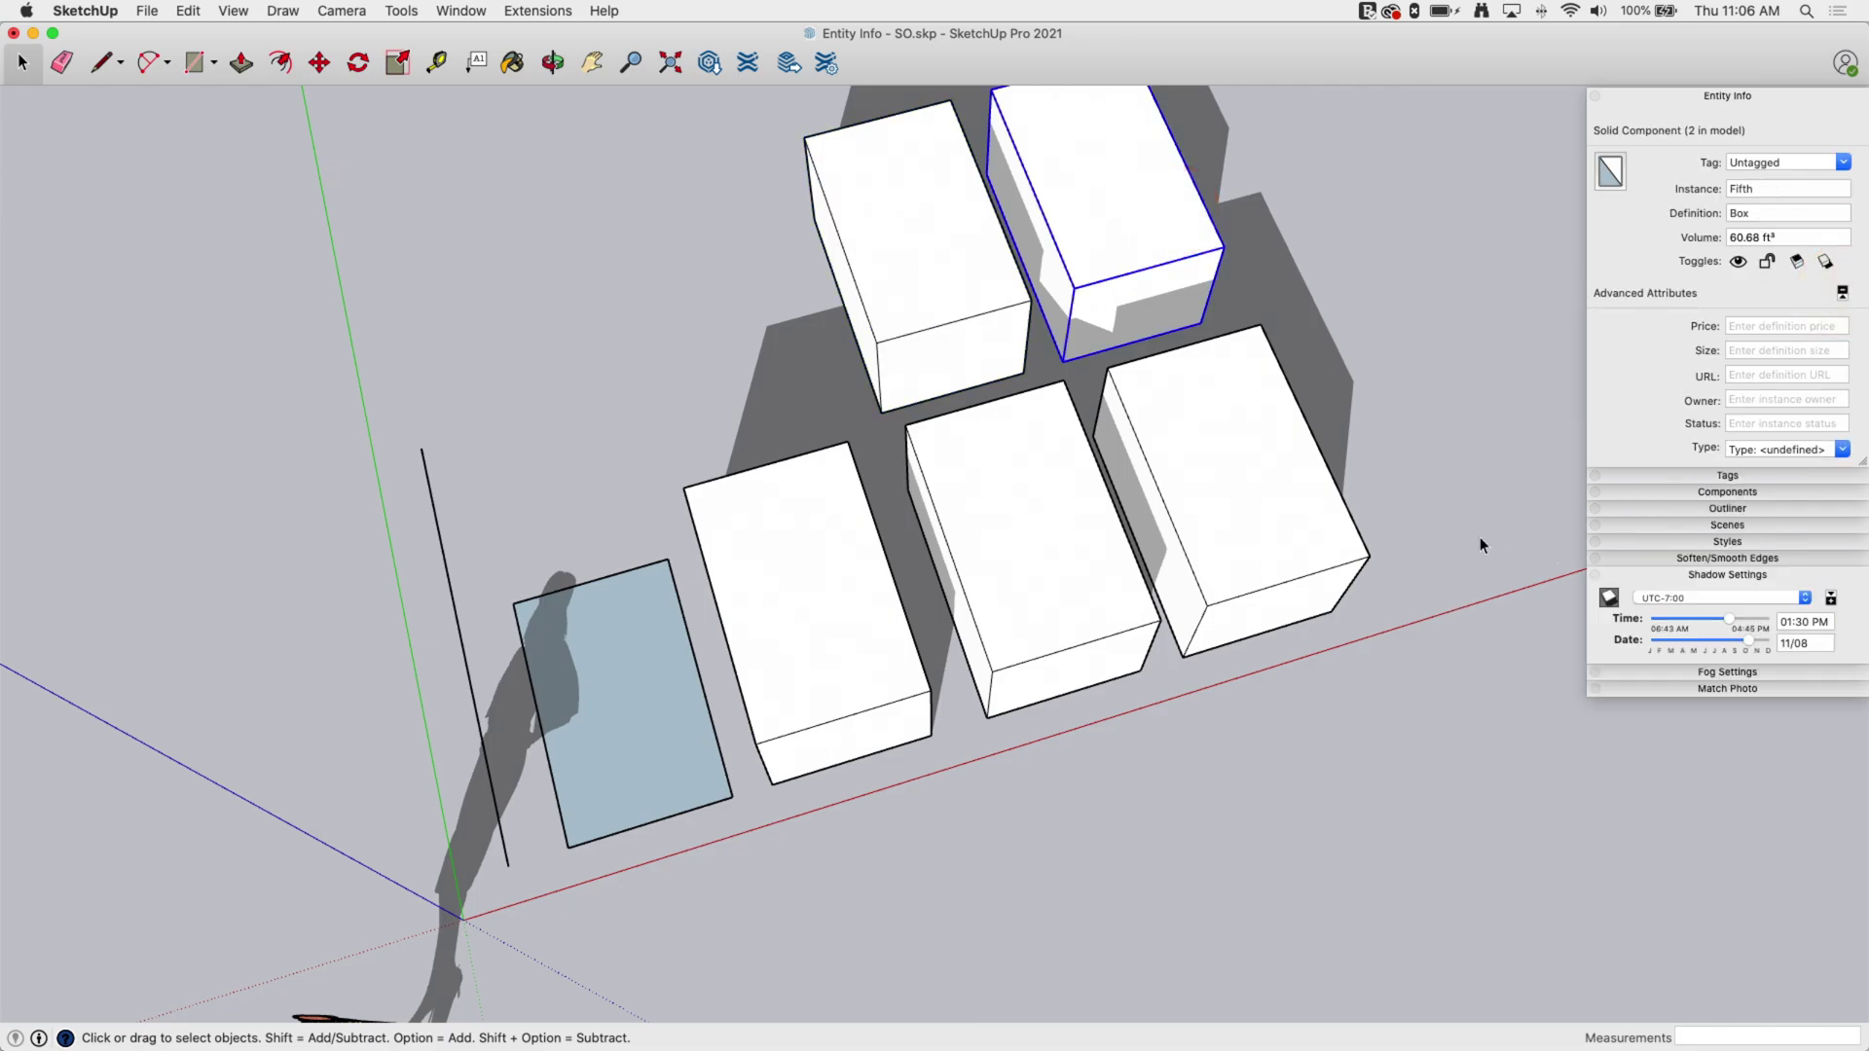
middle_click_drag(1394, 741, 1497, 373)
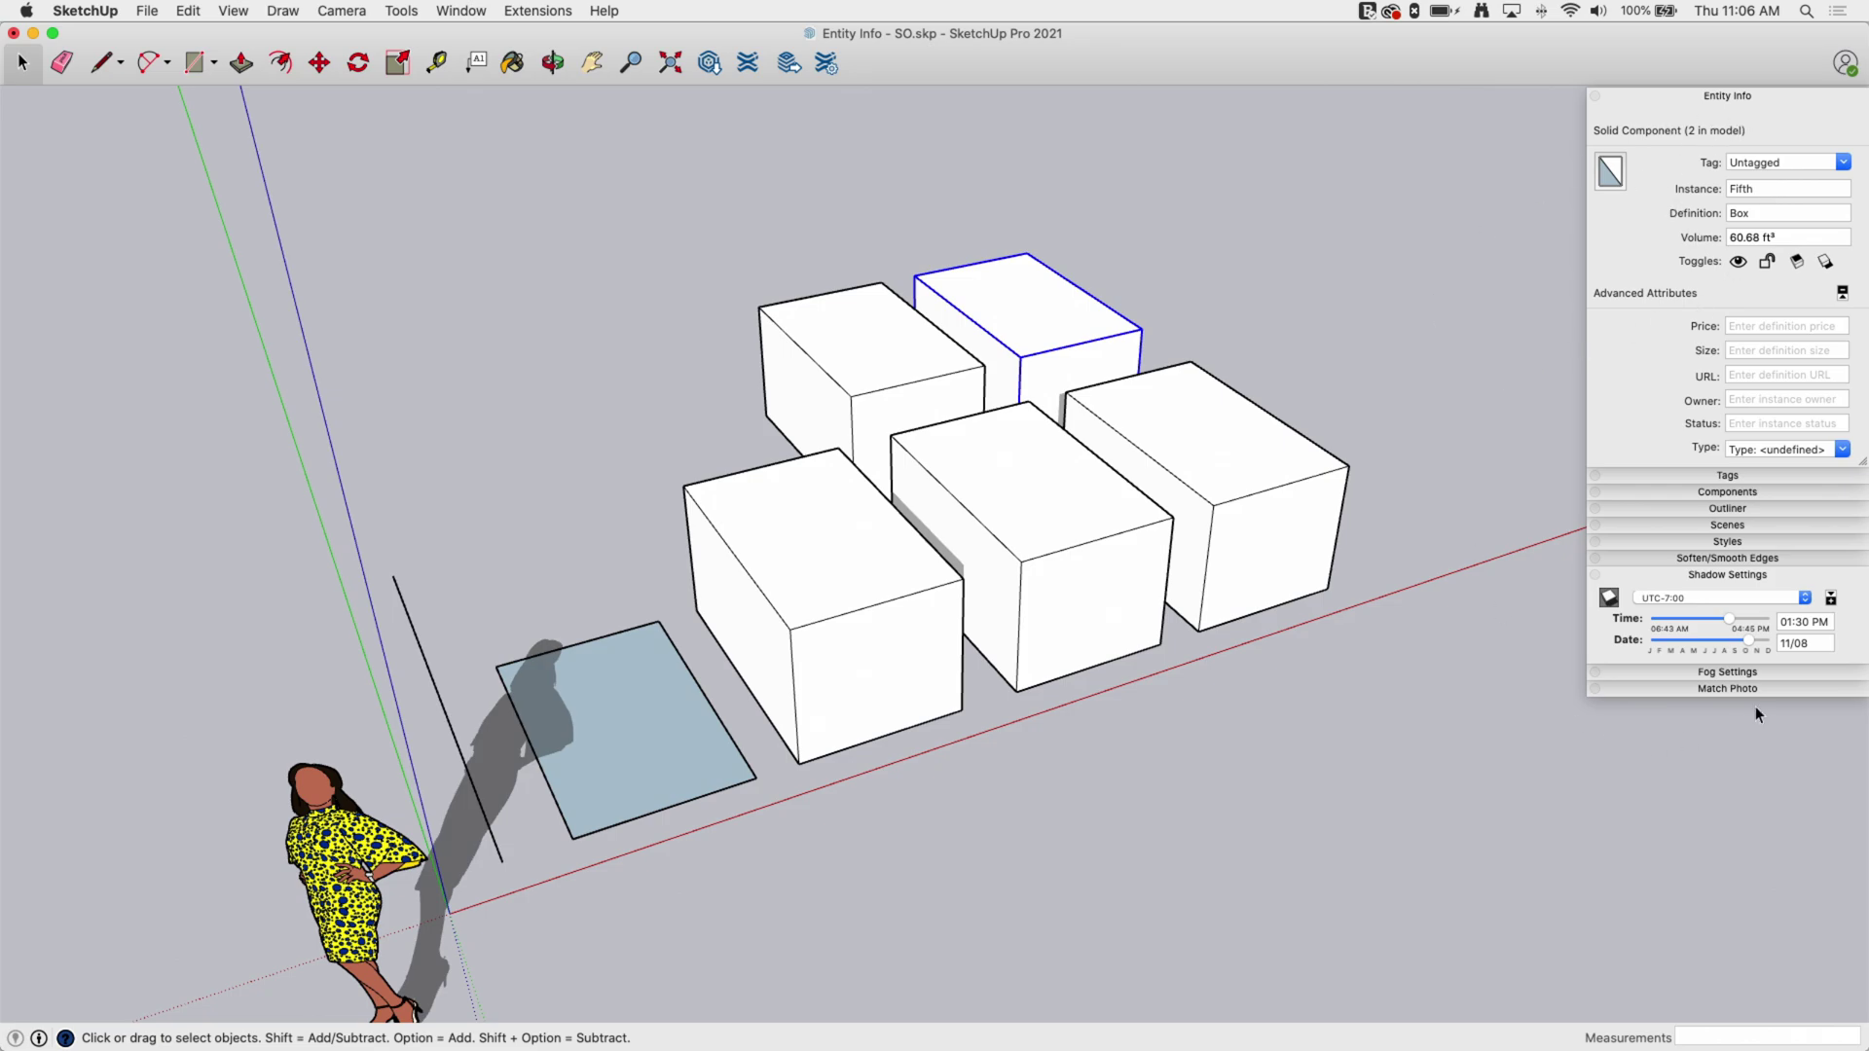
left_click(1645, 577)
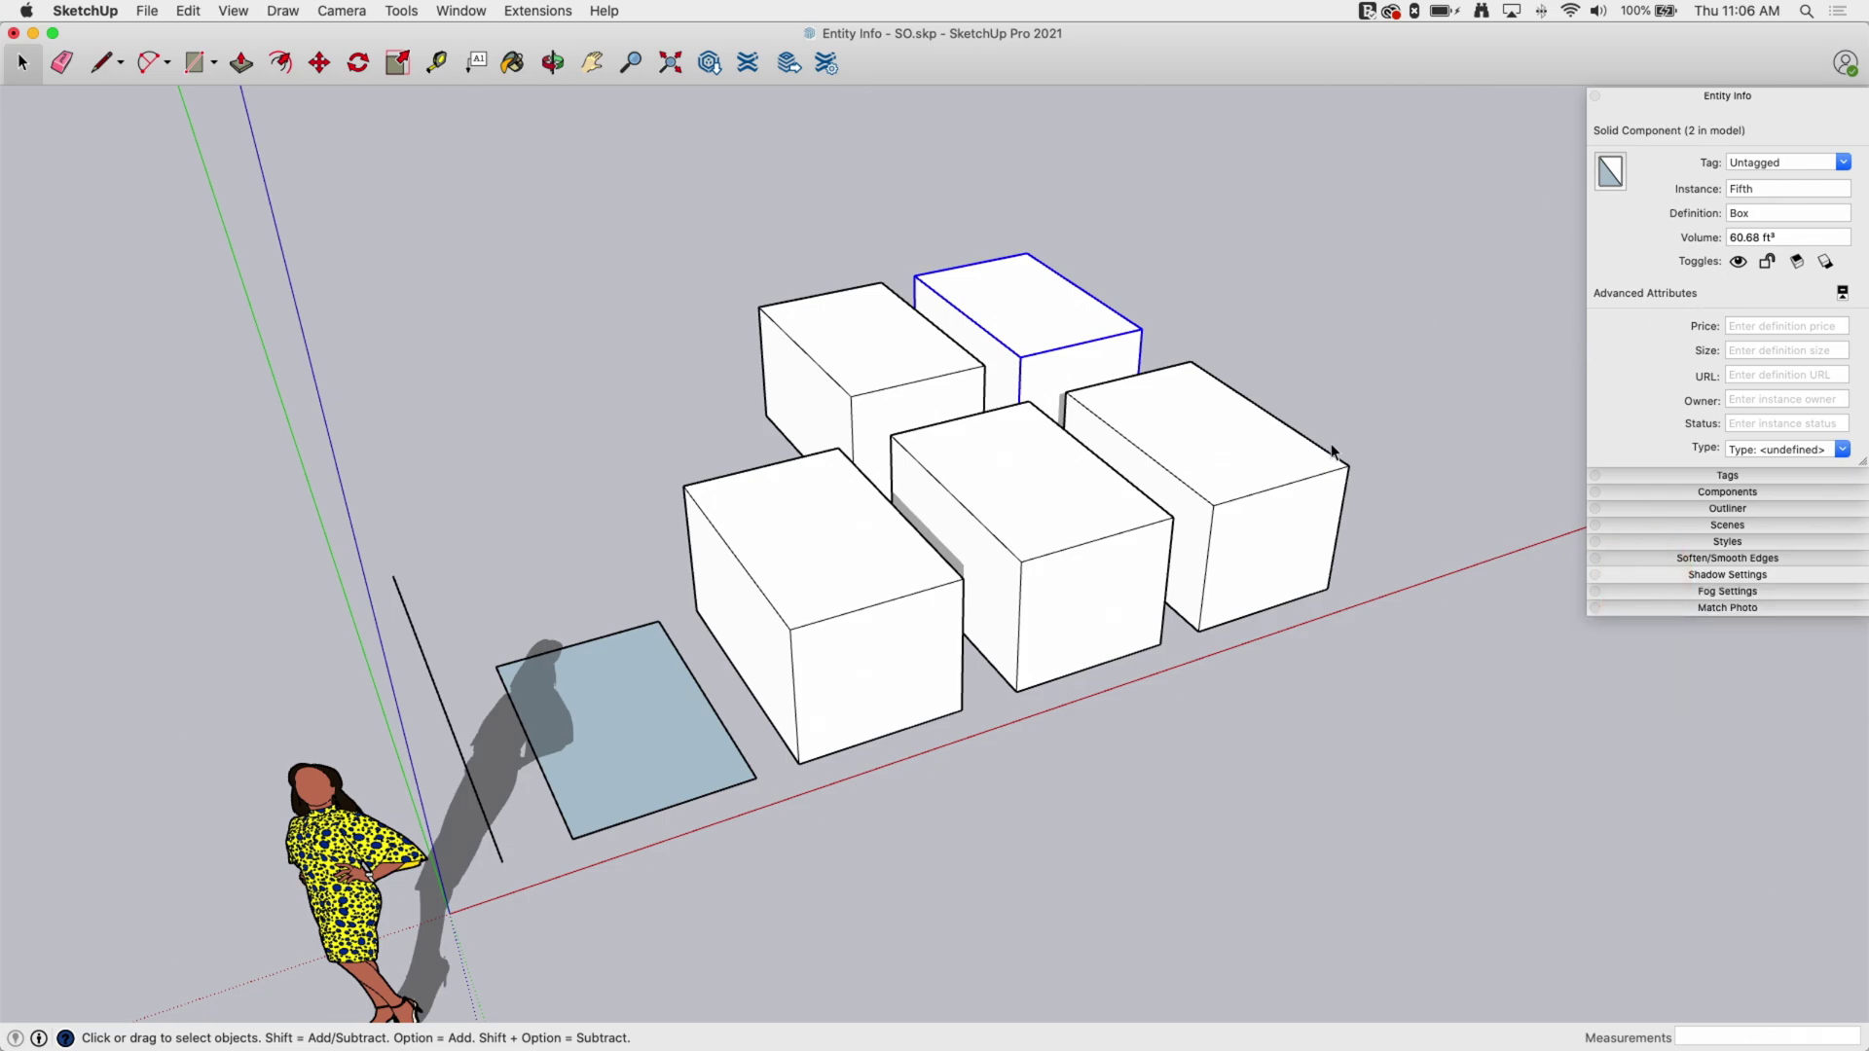